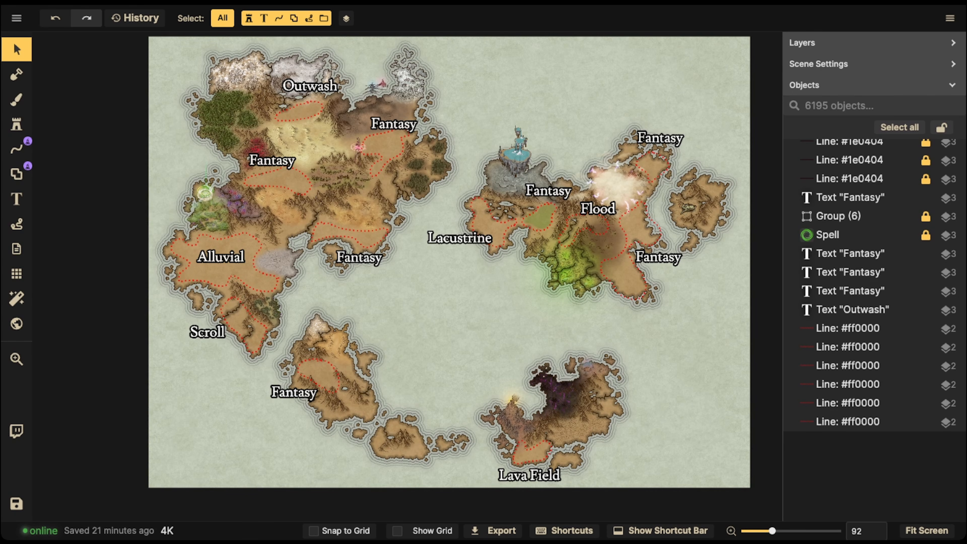
# Delete the Outwash label and the red dotted outline marking the northern plain beneath it.
pyautogui.scroll(6, 295, 130)
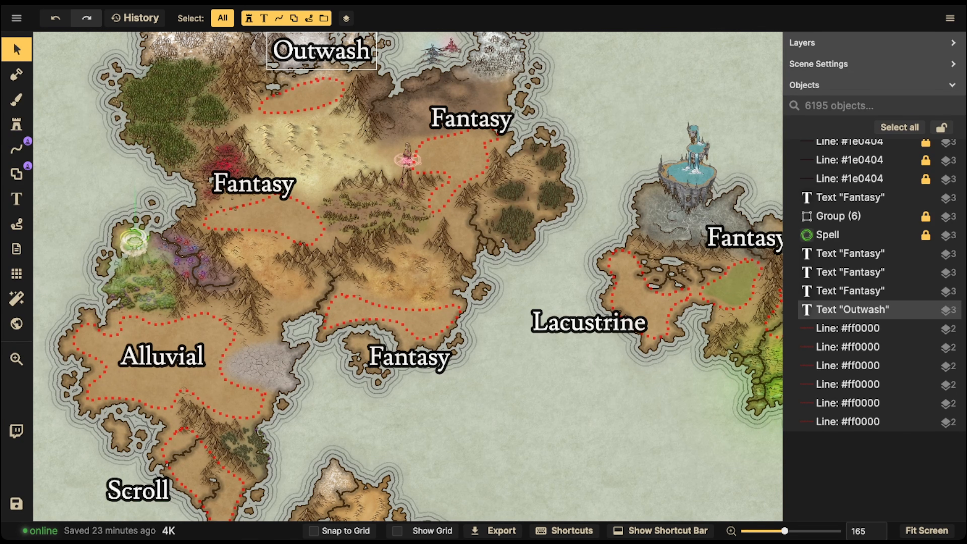
pyautogui.scroll(-1, 300, 58)
pyautogui.moveTo(299, 57); pyautogui.dragTo(296, 98)
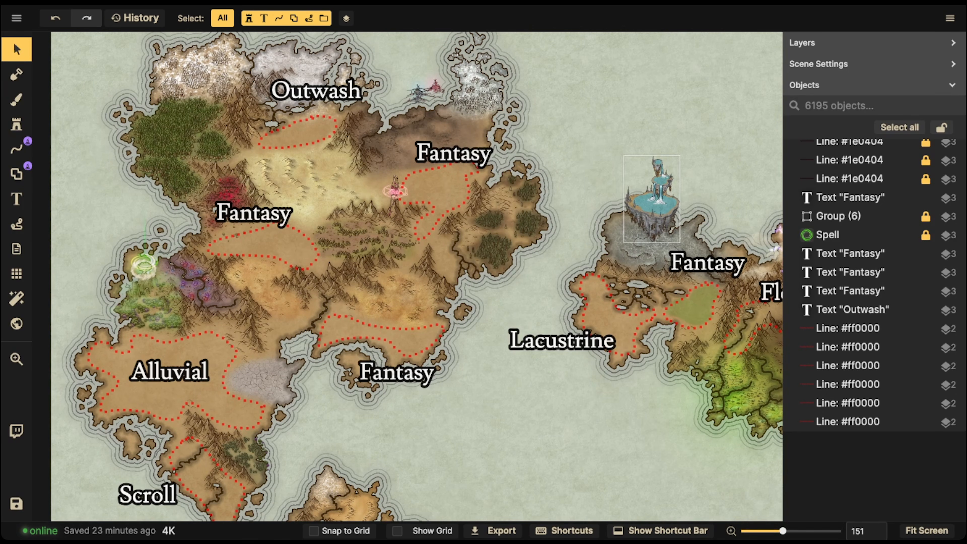
pyautogui.scroll(5, 329, 116)
pyautogui.moveTo(312, 102); pyautogui.dragTo(431, 260)
pyautogui.scroll(2, 430, 258)
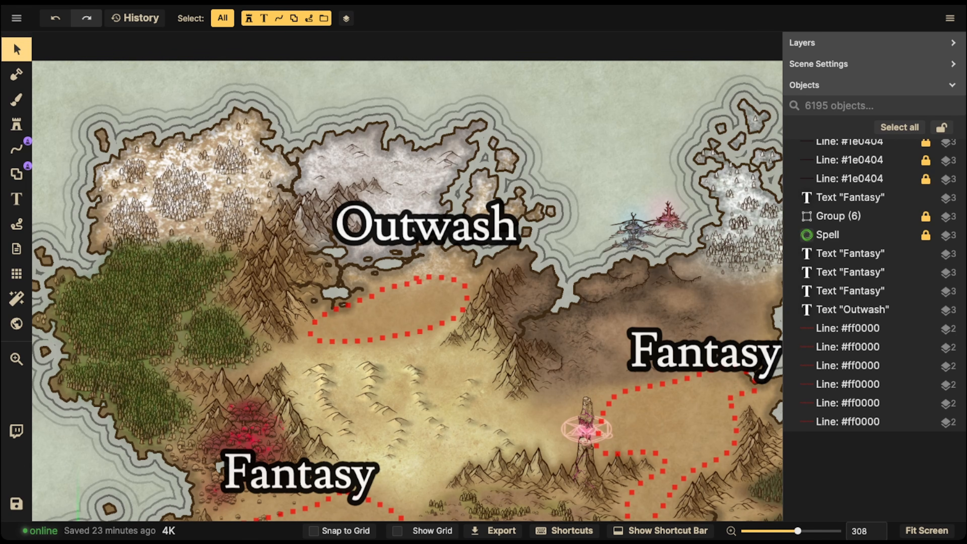
pyautogui.click(426, 225)
pyautogui.scroll(-5, 414, 246)
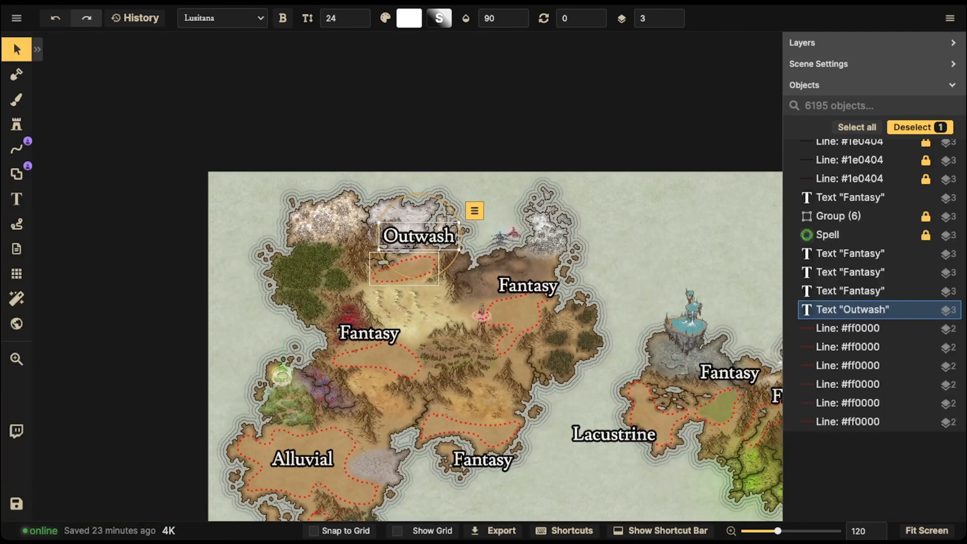
pyautogui.moveTo(614, 435); pyautogui.dragTo(498, 401)
pyautogui.scroll(2, 348, 179)
pyautogui.scroll(3, 265, 194)
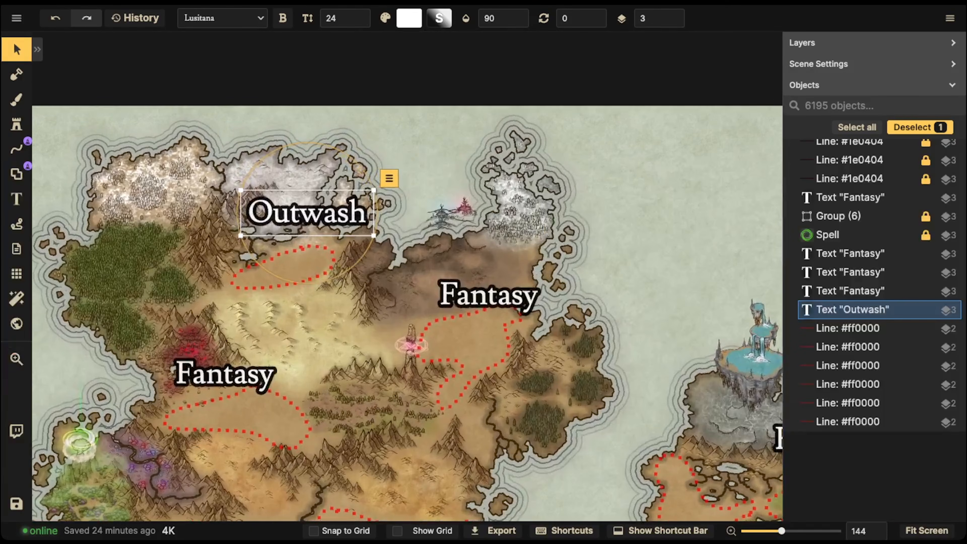
pyautogui.scroll(2, 137, 179)
pyautogui.moveTo(136, 179); pyautogui.dragTo(335, 172)
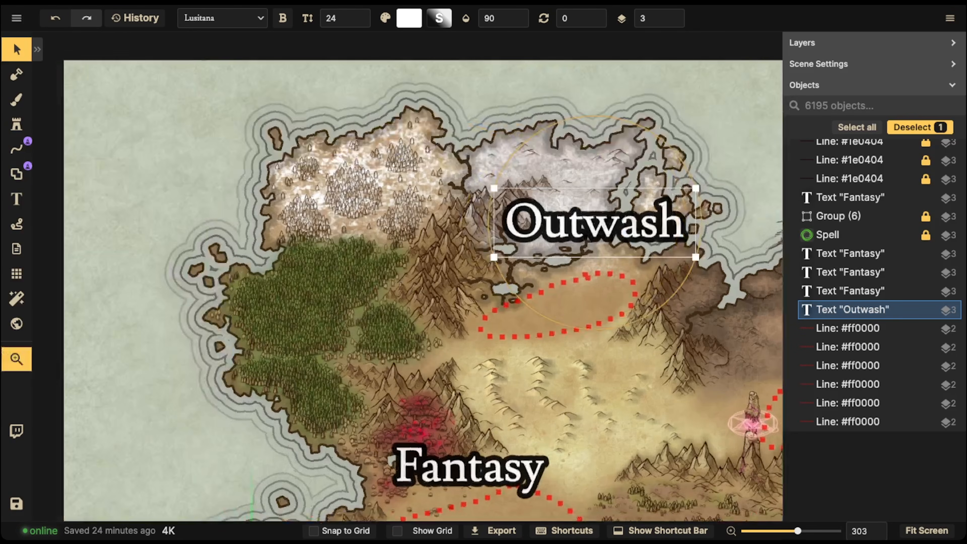
pyautogui.moveTo(567, 218); pyautogui.dragTo(541, 115)
pyautogui.scroll(2, 355, 207)
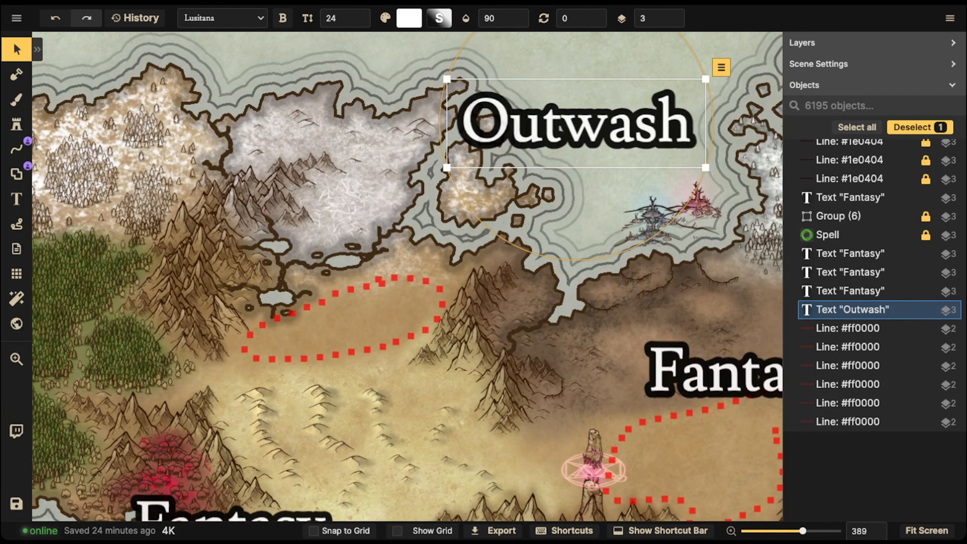
pyautogui.press('Delete')
pyautogui.press('Delete')
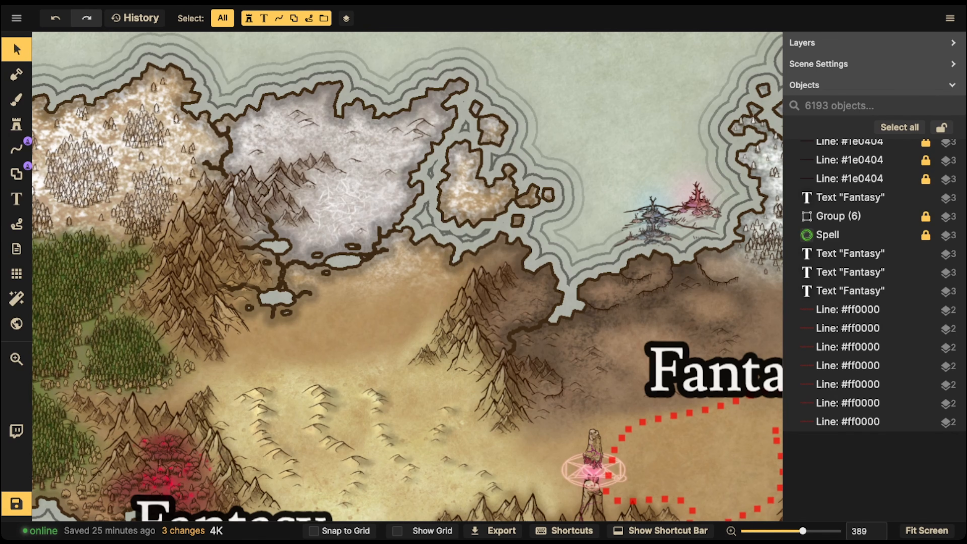
# Stamp a mountain at scale 60 on the coast between the snowy peninsula and the northern plain.
pyautogui.click(17, 124)
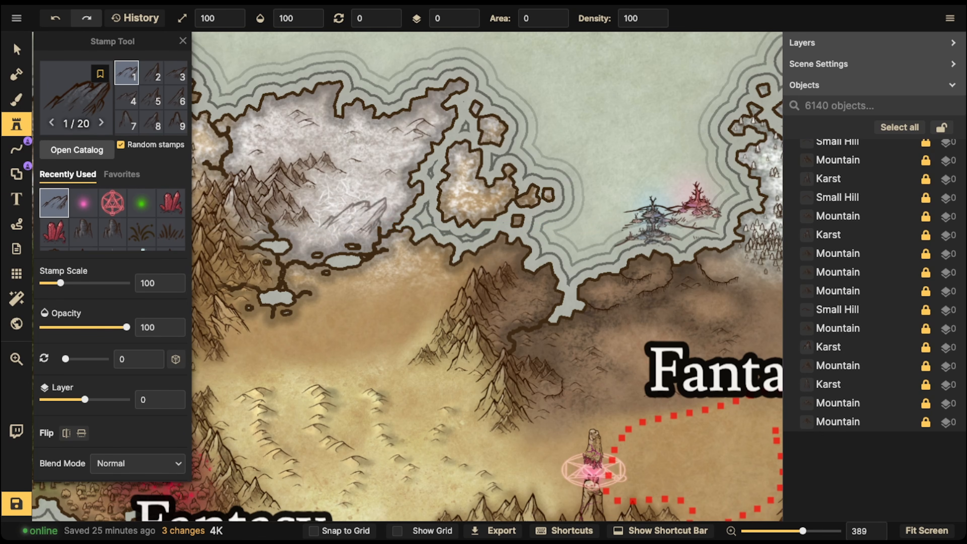
pyautogui.press('[')
pyautogui.press('[')
pyautogui.press('[')
pyautogui.press('[')
pyautogui.press('[')
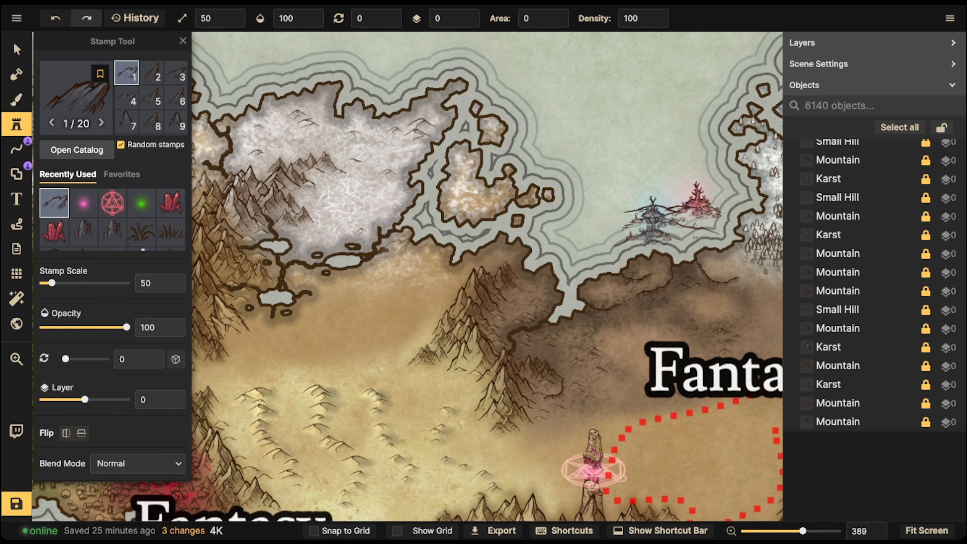
pyautogui.press(']')
pyautogui.click(423, 232)
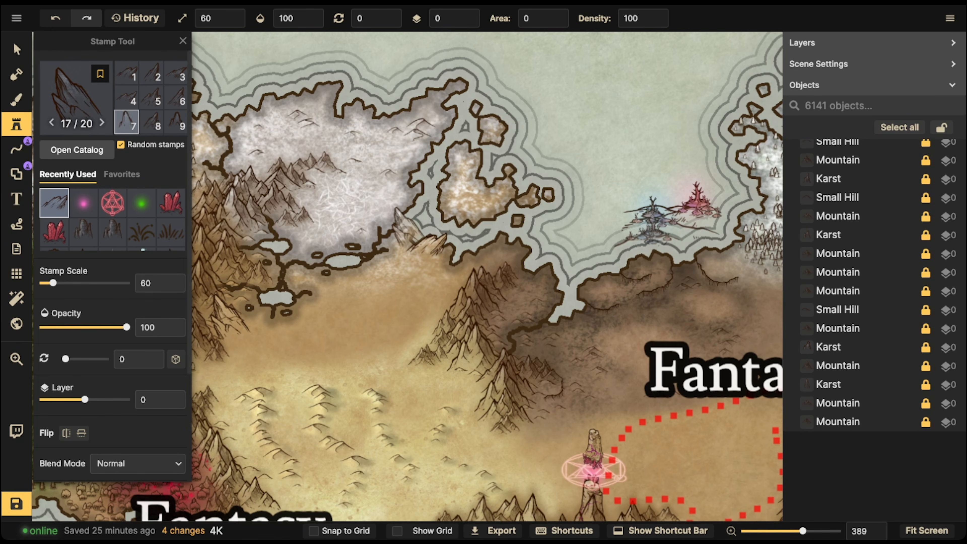
# Choose another mountain variant, rotate it to 345, and stamp it on the headland east of the northern plain.
pyautogui.press('Right')
pyautogui.press('Right')
pyautogui.press('Right')
pyautogui.press('Right')
pyautogui.press('Right')
pyautogui.press('Right')
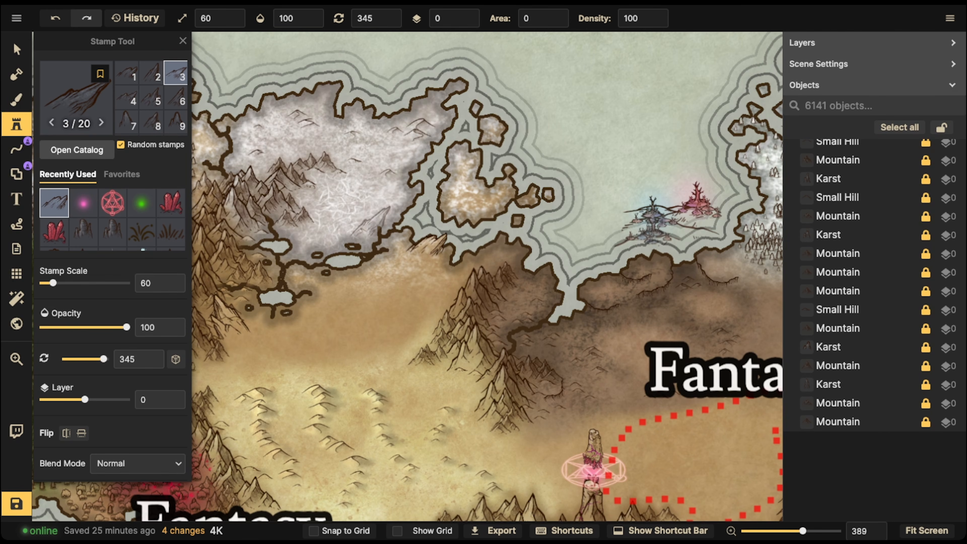
pyautogui.scroll(-1, 500, 246)
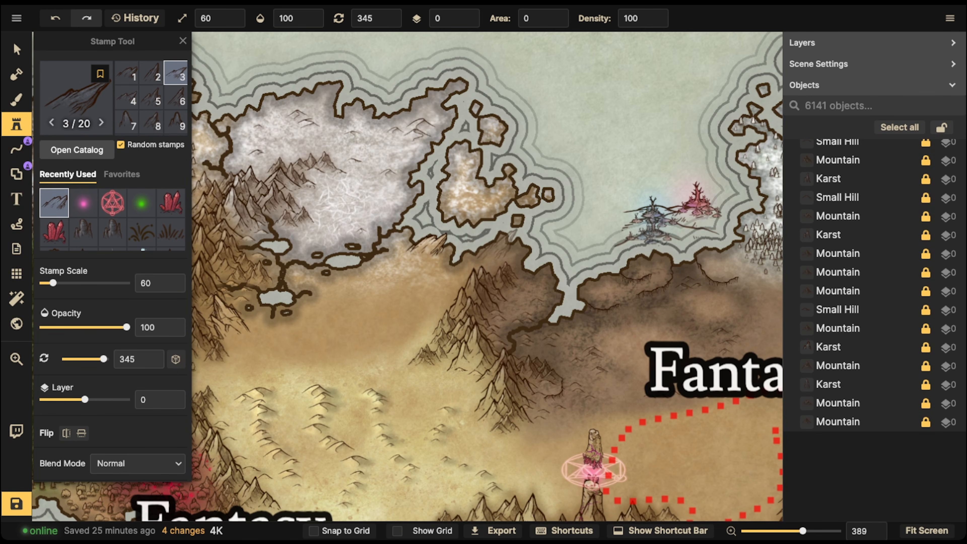
pyautogui.click(497, 244)
# Reset the stamp rotation to 0 and place scale 60 mountains on the snowy region's southern shore and beside the inlet below it.
pyautogui.press('Left')
pyautogui.press('Left')
pyautogui.press('Left')
pyautogui.press('Left')
pyautogui.press('Left')
pyautogui.press('Left')
pyautogui.press('Left')
pyautogui.press('Left')
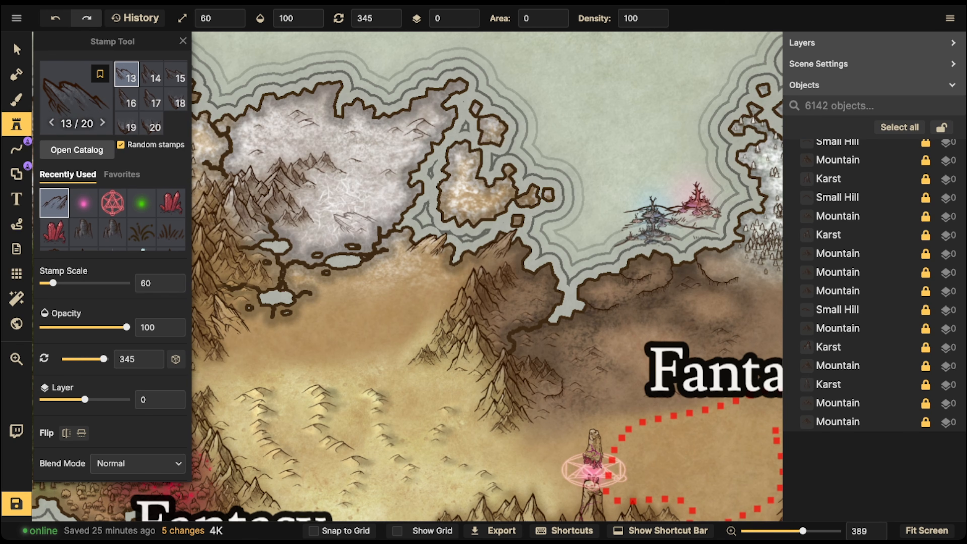
pyautogui.press('Left')
pyautogui.scroll(2, 358, 221)
pyautogui.click(360, 221)
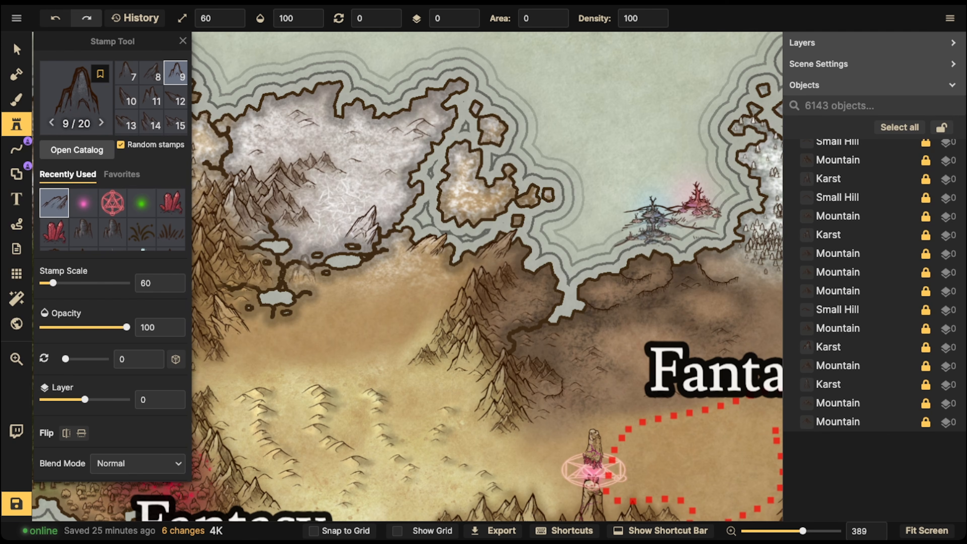
pyautogui.click(304, 269)
# Set the stamp scale to 40 and place three more mountains around the inlet and the plain's northern coast.
pyautogui.press('Left')
pyautogui.press('Left')
pyautogui.press('Left')
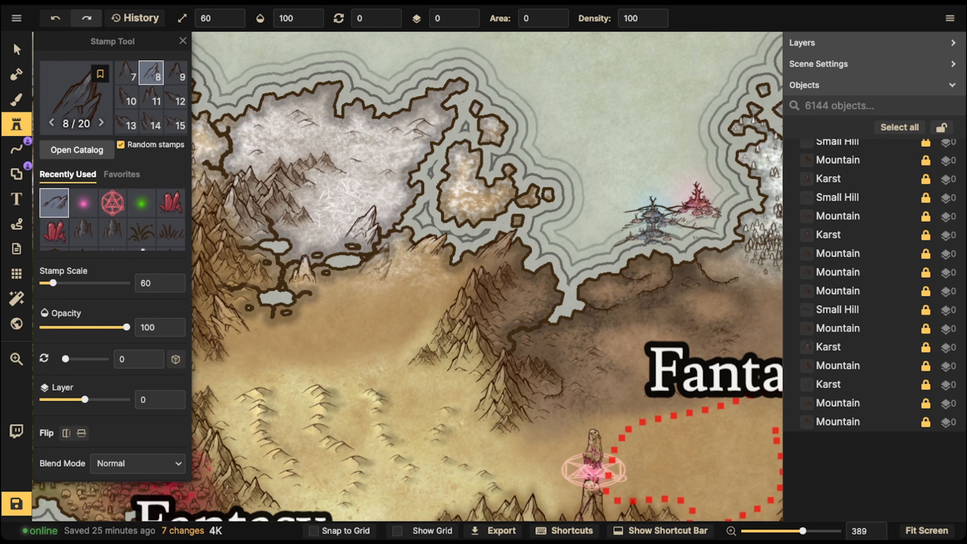
pyautogui.press('Right')
pyautogui.press('[')
pyautogui.press('[')
pyautogui.click(345, 270)
pyautogui.click(410, 266)
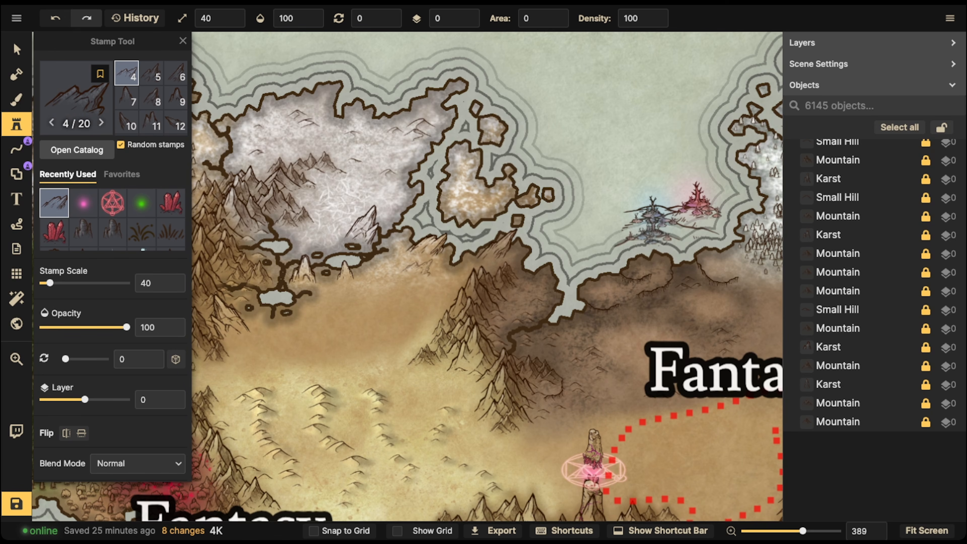
pyautogui.press('Right')
pyautogui.press('Right')
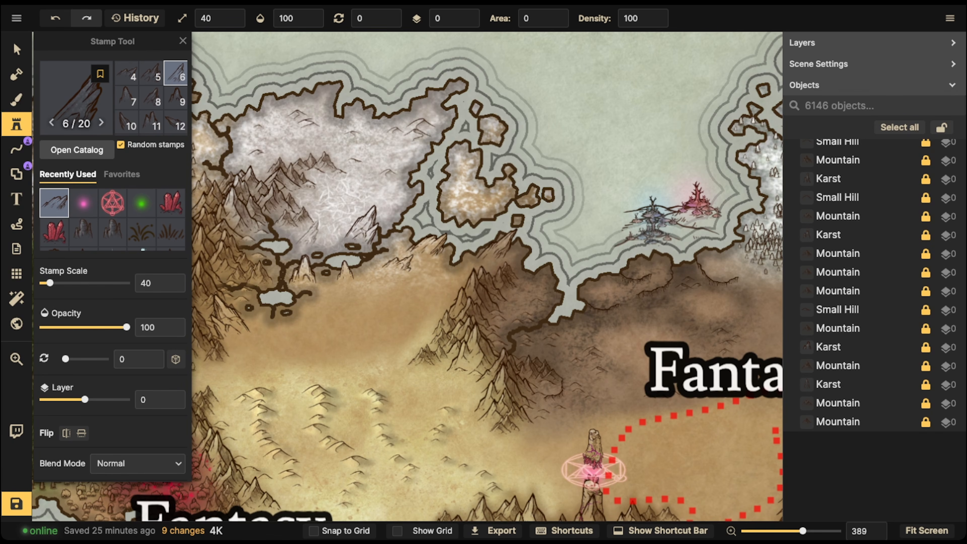
pyautogui.click(308, 233)
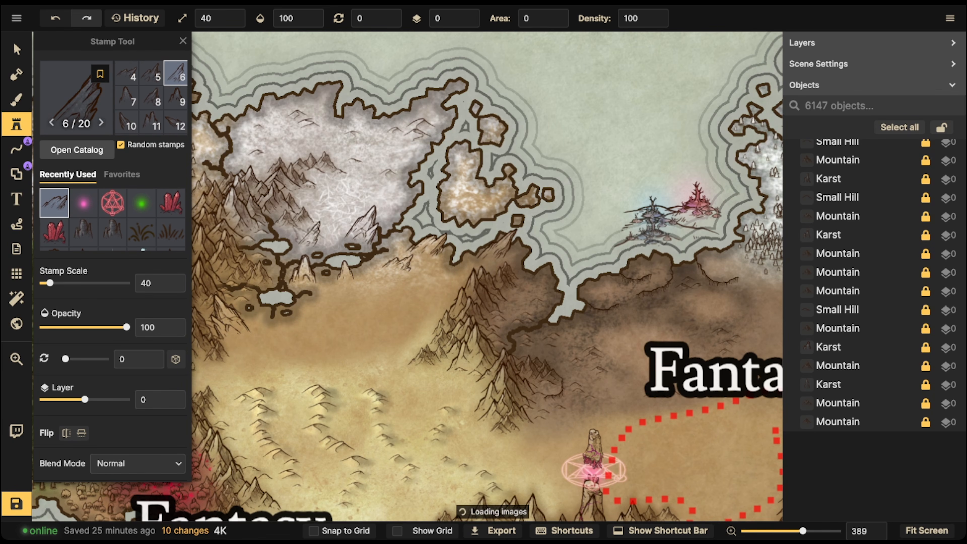
# Set the stamp scale to 30 and fill the northern coast of the plain and the nearby shore with three small mountains.
pyautogui.press('Left')
pyautogui.press('Left')
pyautogui.press('Left')
pyautogui.press('Left')
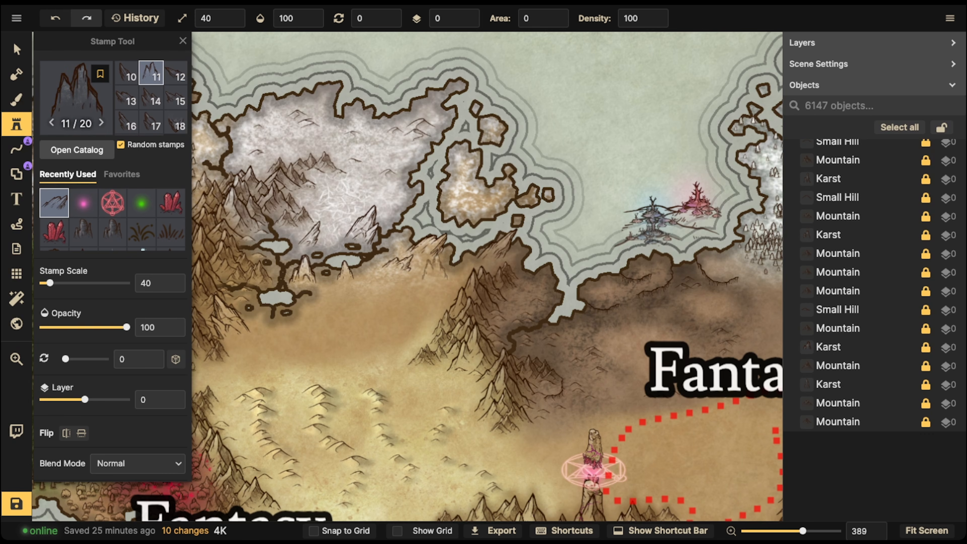
pyautogui.press('[')
pyautogui.press('Left')
pyautogui.press('Left')
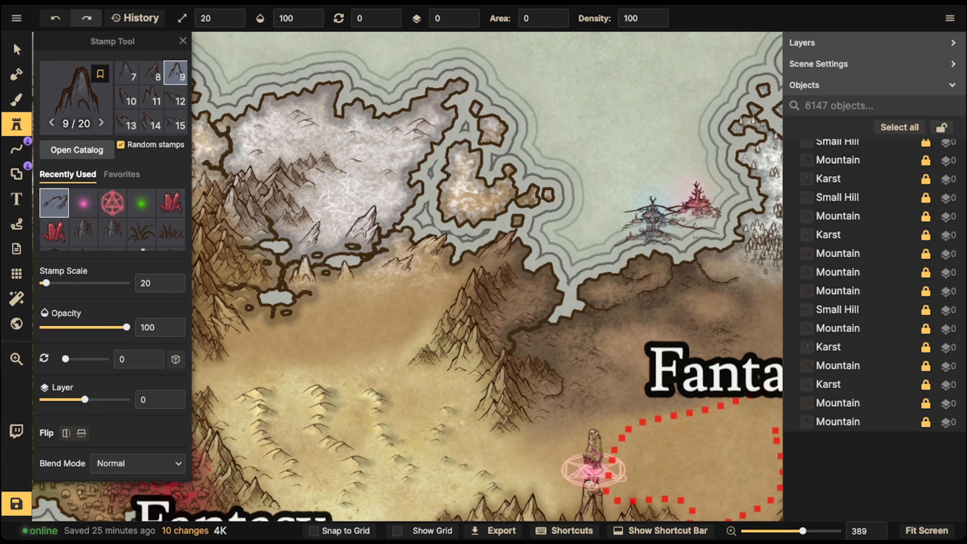
pyautogui.press(']')
pyautogui.press('Left')
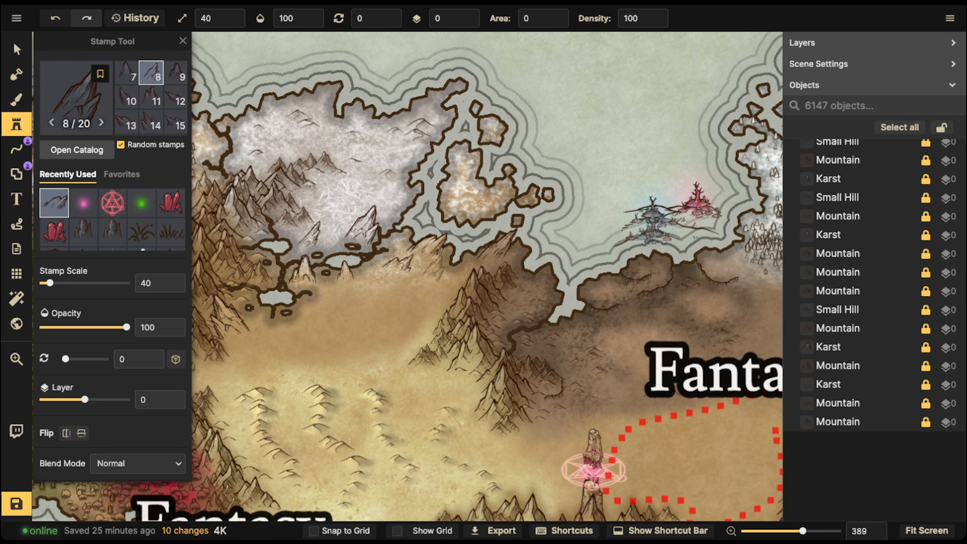
pyautogui.press('[')
pyautogui.click(433, 264)
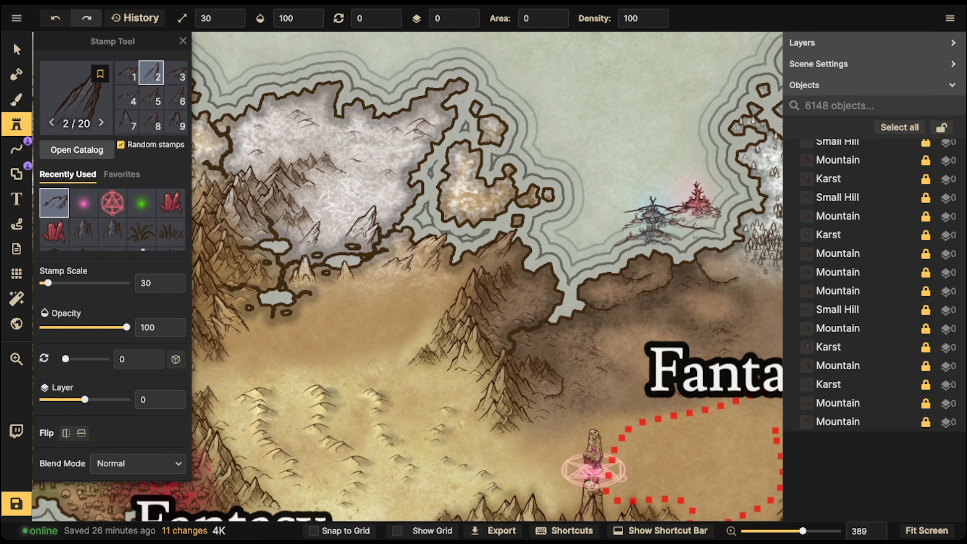
pyautogui.click(295, 233)
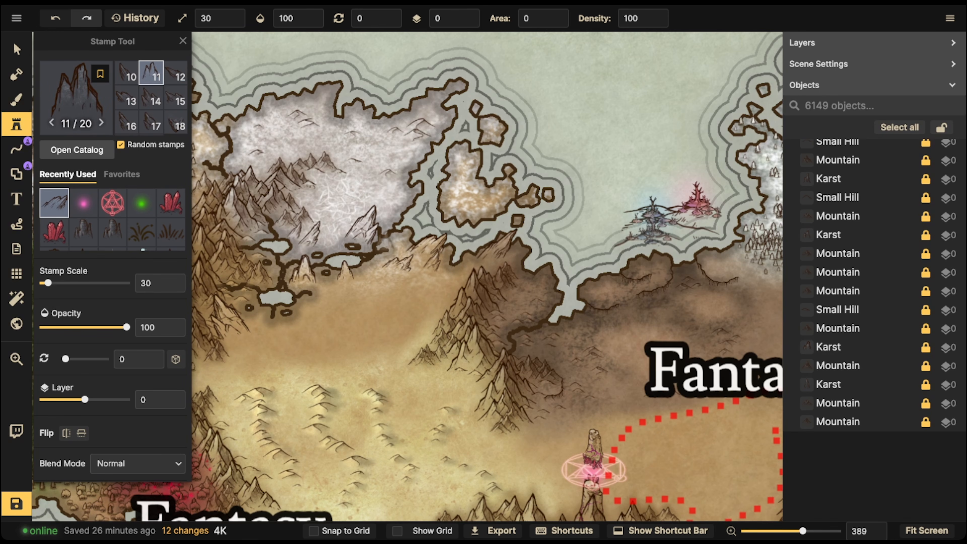
pyautogui.click(400, 233)
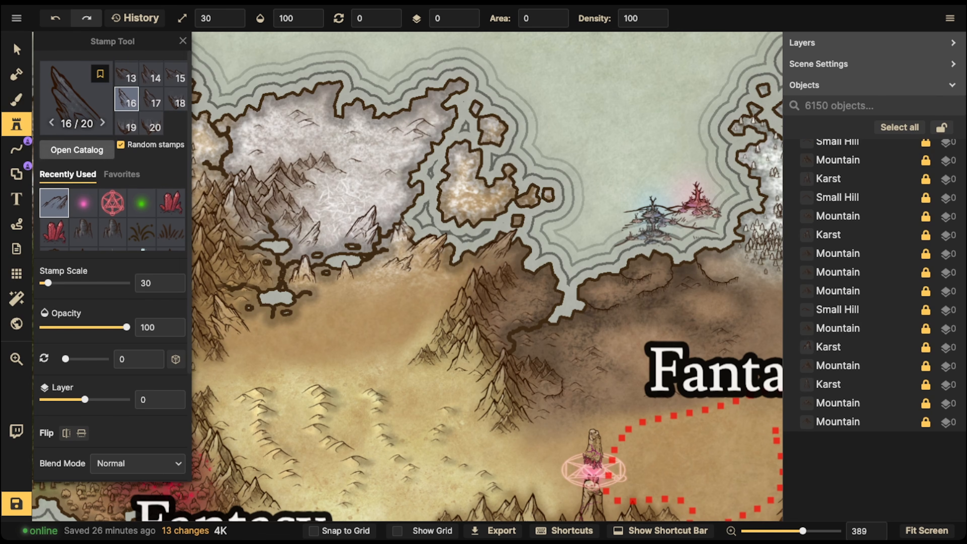
# Set up a brush with the speckled grey Parchment World texture, opacity 48 and size 30.
pyautogui.press('b')
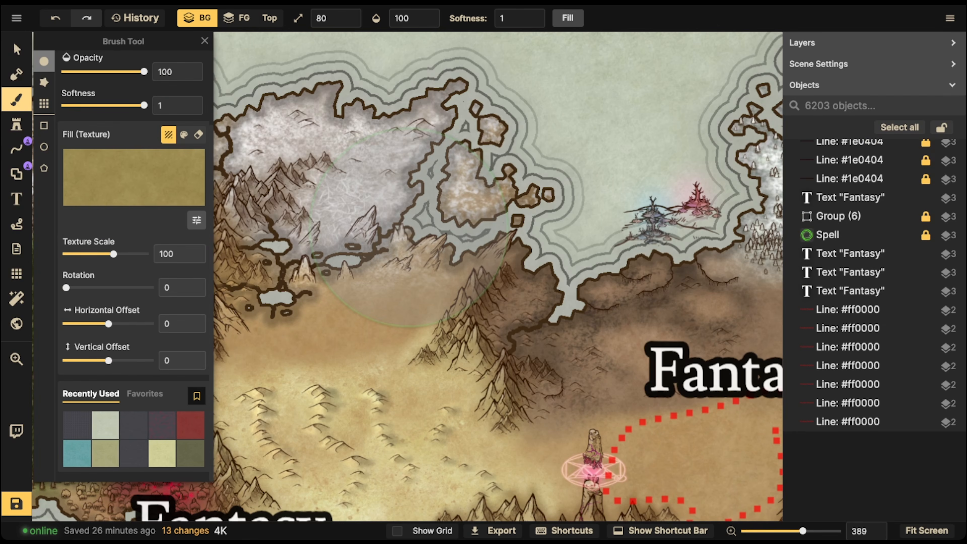
pyautogui.click(133, 178)
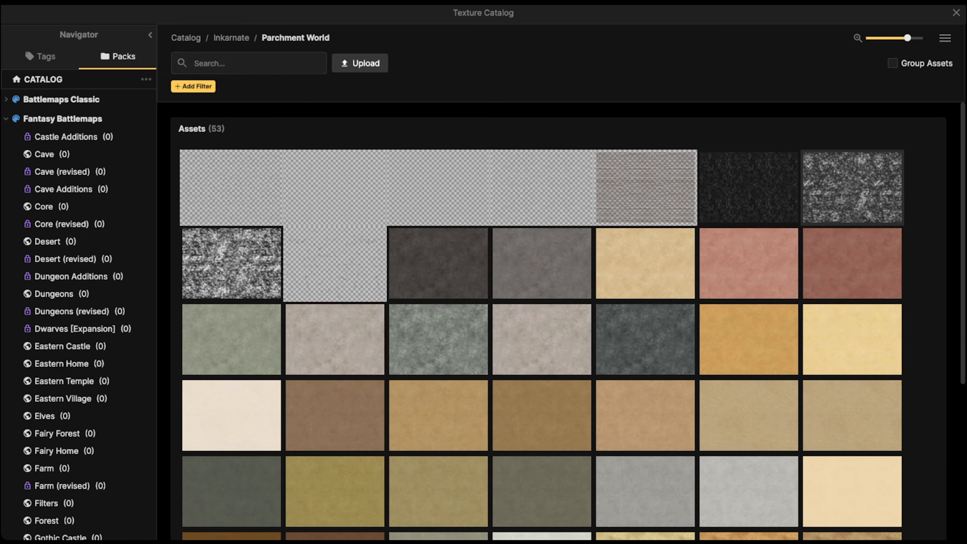
pyautogui.click(852, 187)
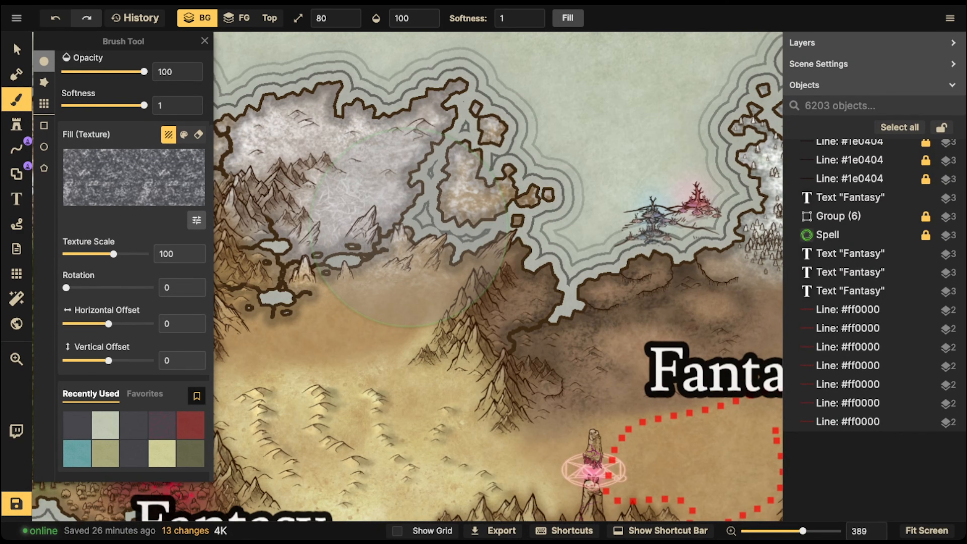
pyautogui.click(103, 71)
pyautogui.moveTo(337, 206)
pyautogui.mouseDown()
pyautogui.moveTo(396, 215)
pyautogui.moveTo(358, 239)
pyautogui.mouseUp()
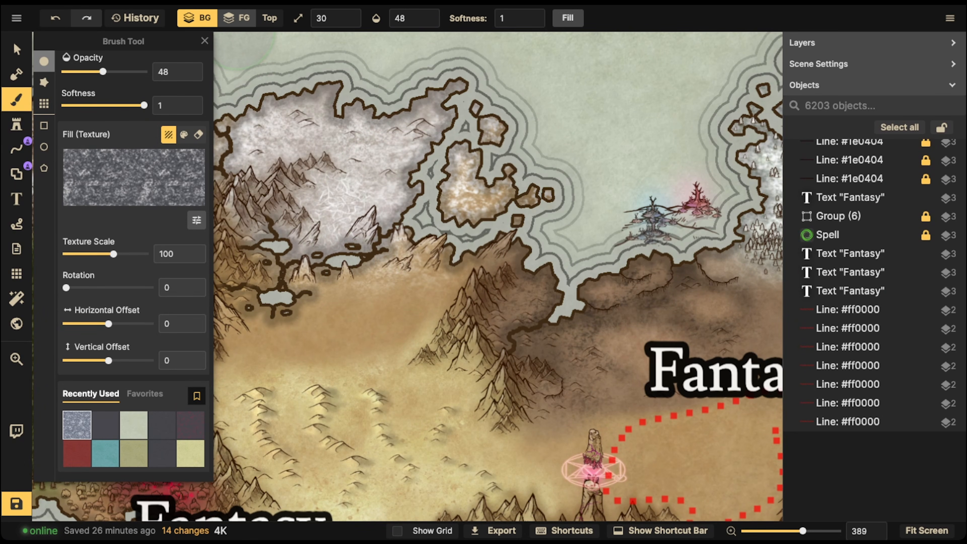
# Brush the speckled texture onto the foreground across the northern plain and the small mountains along its coast.
pyautogui.click(237, 21)
pyautogui.click(375, 225)
pyautogui.click(369, 259)
pyautogui.click(346, 280)
pyautogui.click(317, 295)
pyautogui.click(306, 295)
pyautogui.click(324, 294)
pyautogui.click(357, 290)
pyautogui.click(375, 295)
pyautogui.click(426, 290)
pyautogui.click(309, 275)
pyautogui.click(299, 280)
pyautogui.click(273, 275)
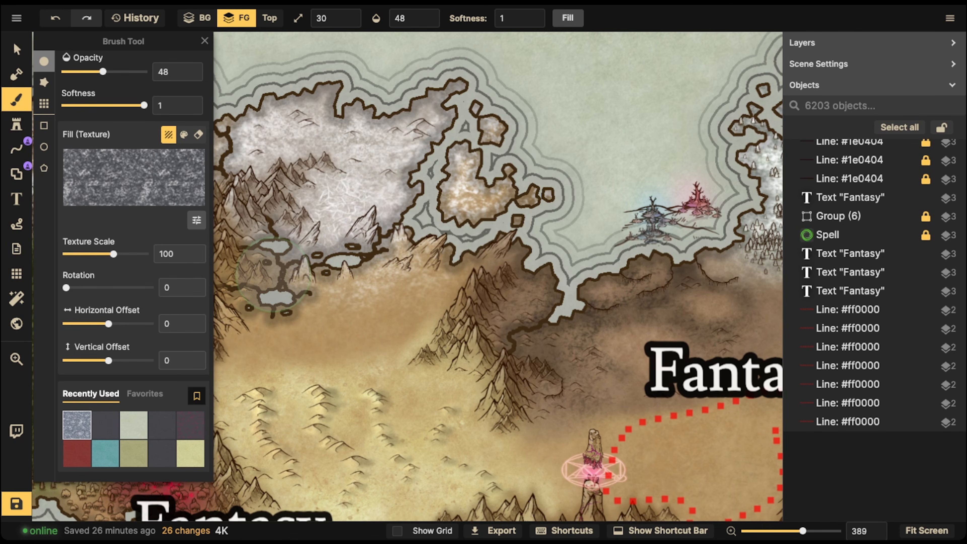
pyautogui.click(379, 277)
pyautogui.click(290, 295)
pyautogui.click(291, 291)
pyautogui.click(388, 280)
pyautogui.click(388, 288)
pyautogui.click(396, 318)
pyautogui.click(364, 321)
pyautogui.click(286, 330)
pyautogui.click(348, 353)
pyautogui.click(398, 344)
pyautogui.click(396, 339)
pyautogui.click(296, 318)
pyautogui.click(402, 348)
pyautogui.click(410, 227)
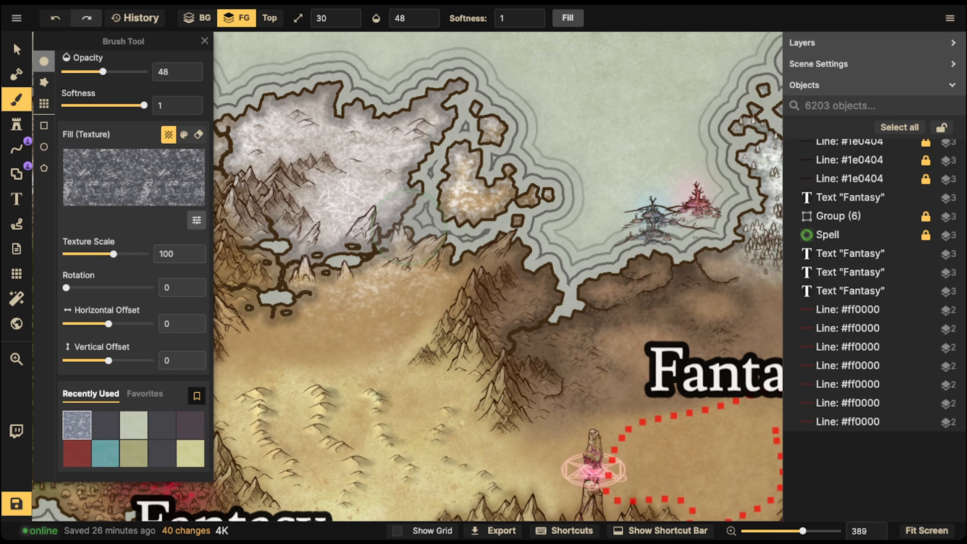
pyautogui.click(388, 276)
pyautogui.click(292, 308)
pyautogui.click(300, 335)
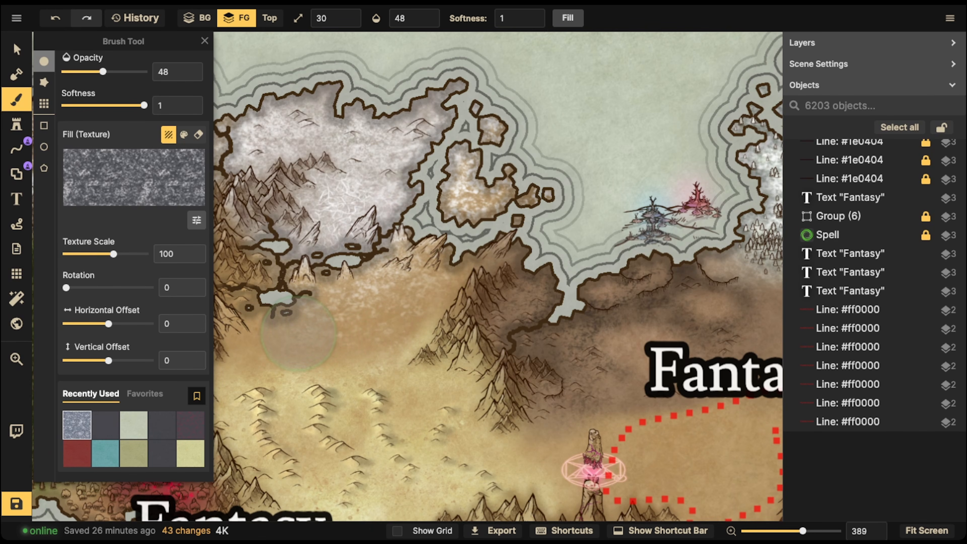
pyautogui.click(410, 227)
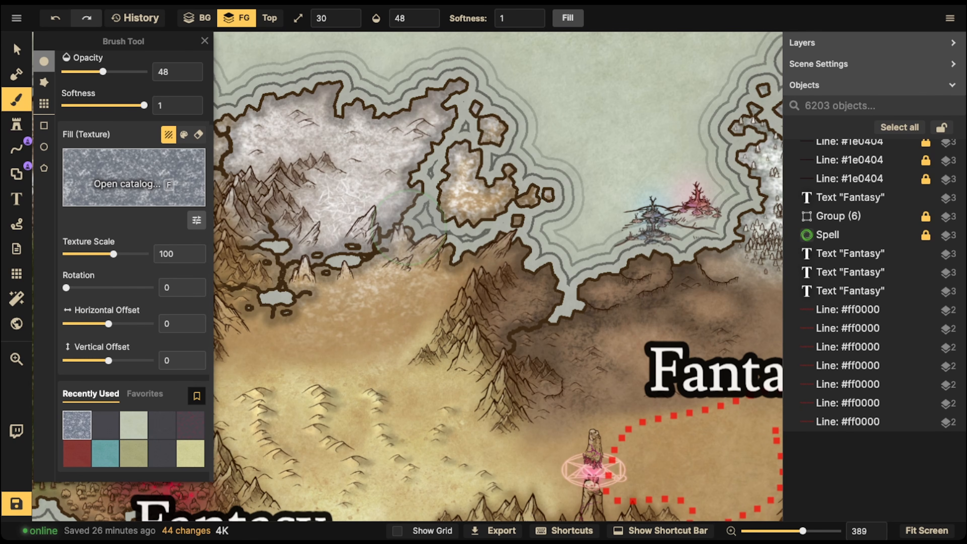
# Load the Parchment World Grass overlay texture into the brush and set its texture scale to 90.26.
pyautogui.click(134, 177)
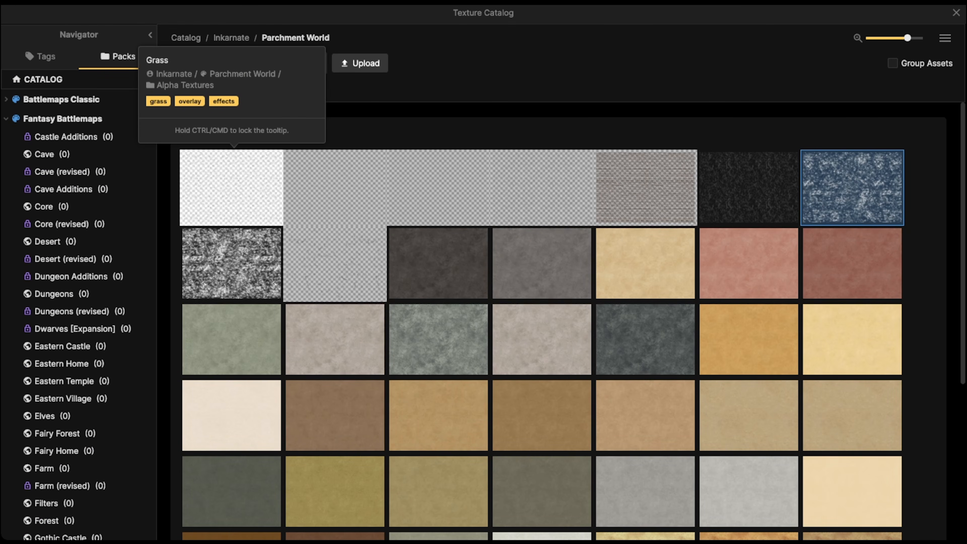
pyautogui.click(231, 183)
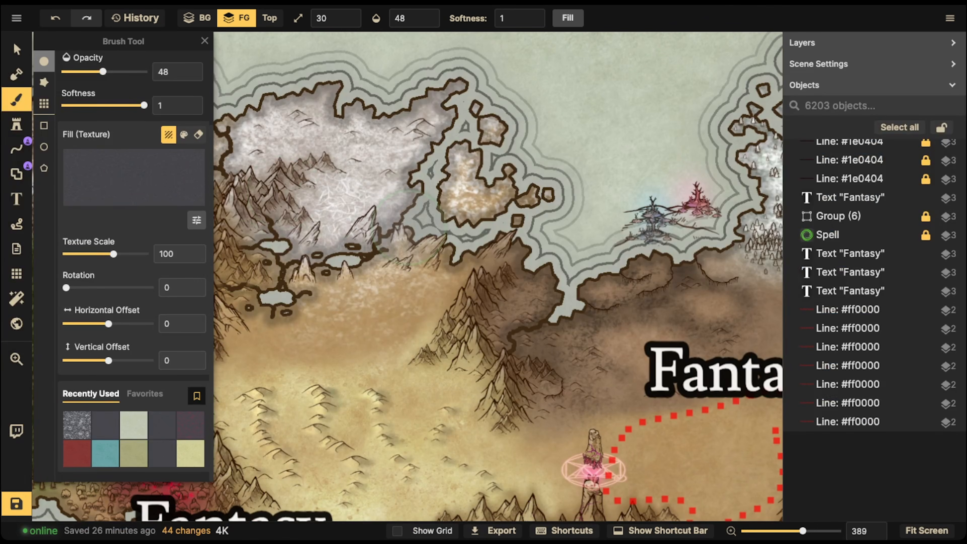
pyautogui.moveTo(111, 253); pyautogui.dragTo(111, 253)
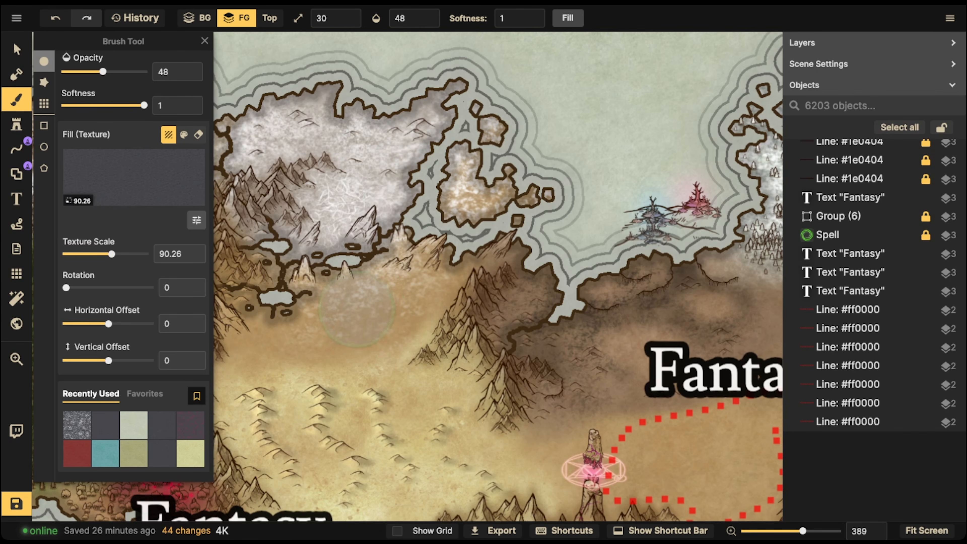
# Brush the grass overlay onto the foreground across the northern plain, from the western mountains to the central range below the coast.
pyautogui.click(397, 306)
pyautogui.click(397, 307)
pyautogui.click(393, 309)
pyautogui.click(343, 330)
pyautogui.click(317, 339)
pyautogui.click(303, 337)
pyautogui.click(284, 345)
pyautogui.click(289, 344)
pyautogui.click(358, 308)
pyautogui.click(343, 330)
pyautogui.click(387, 330)
pyautogui.click(437, 308)
pyautogui.click(415, 307)
pyautogui.click(372, 299)
pyautogui.click(347, 307)
pyautogui.click(325, 304)
pyautogui.click(325, 304)
pyautogui.click(349, 305)
pyautogui.click(377, 294)
pyautogui.click(457, 301)
pyautogui.click(415, 316)
pyautogui.click(384, 346)
pyautogui.click(349, 368)
pyautogui.click(349, 369)
pyautogui.click(295, 354)
pyautogui.click(259, 366)
pyautogui.click(244, 381)
pyautogui.click(240, 385)
pyautogui.click(247, 362)
pyautogui.click(341, 353)
pyautogui.click(348, 364)
pyautogui.click(375, 352)
pyautogui.click(378, 349)
pyautogui.click(400, 339)
pyautogui.click(419, 330)
pyautogui.click(396, 330)
pyautogui.click(318, 318)
pyautogui.click(375, 315)
pyautogui.click(427, 313)
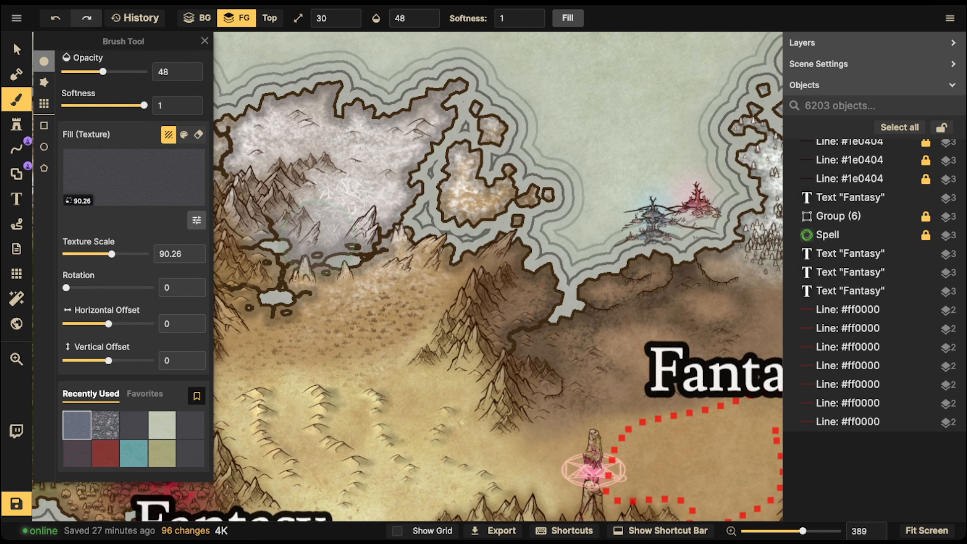
# Undo the last brush change, leave the brush and save the map.
pyautogui.scroll(-2, 328, 241)
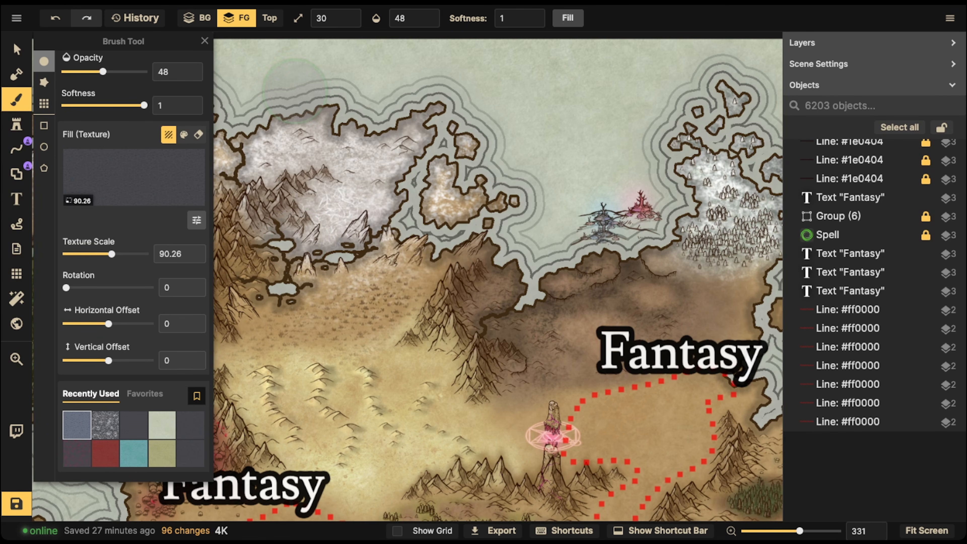
pyautogui.click(55, 18)
pyautogui.click(16, 49)
pyautogui.scroll(-2, 197, 233)
pyautogui.scroll(-1, 357, 350)
pyautogui.moveTo(357, 350); pyautogui.dragTo(465, 208)
pyautogui.click(16, 504)
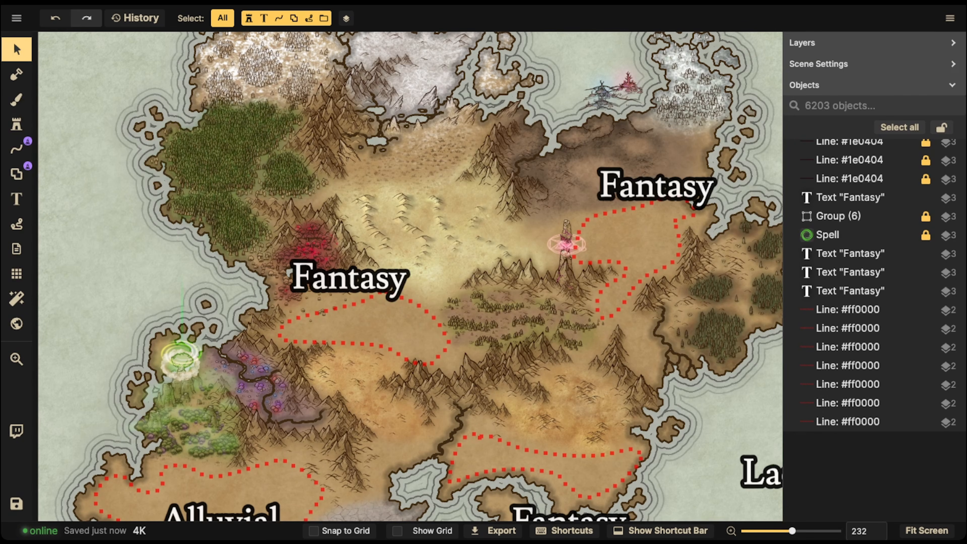
# Survey the remaining placeholder regions southward across the map and close in on the Lava Field placeholder below the volcano.
pyautogui.moveTo(410, 365); pyautogui.dragTo(432, 184)
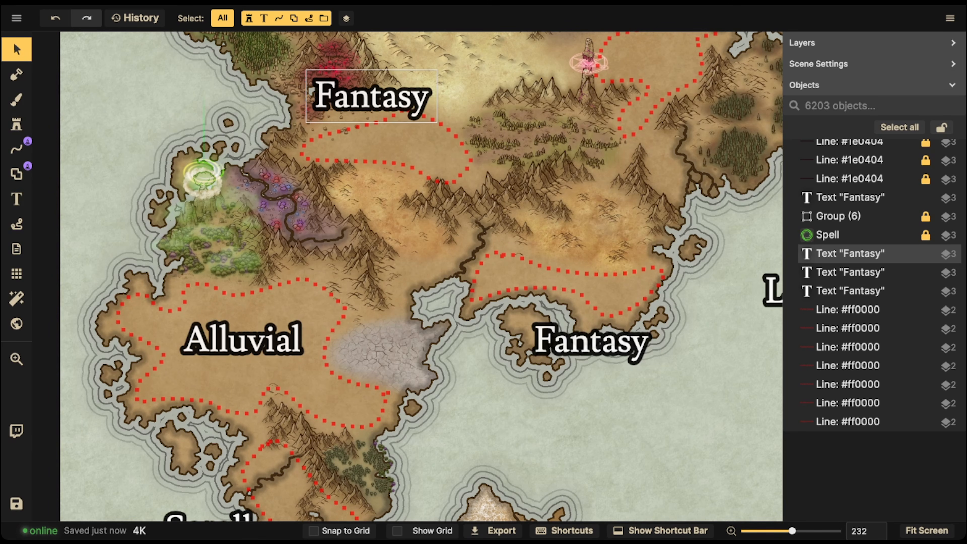
pyautogui.scroll(-3, 287, 246)
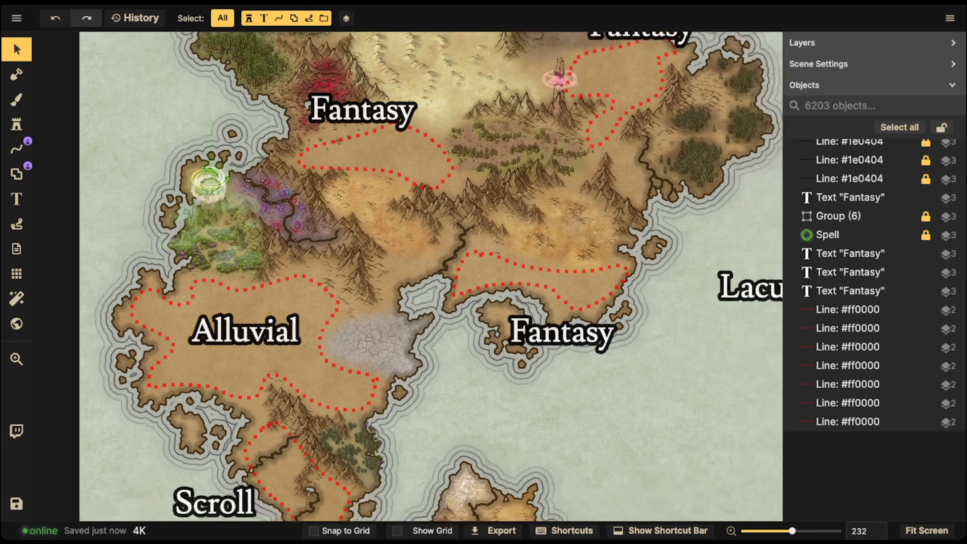
pyautogui.moveTo(510, 274); pyautogui.dragTo(201, 243)
pyautogui.moveTo(484, 439); pyautogui.dragTo(330, 140)
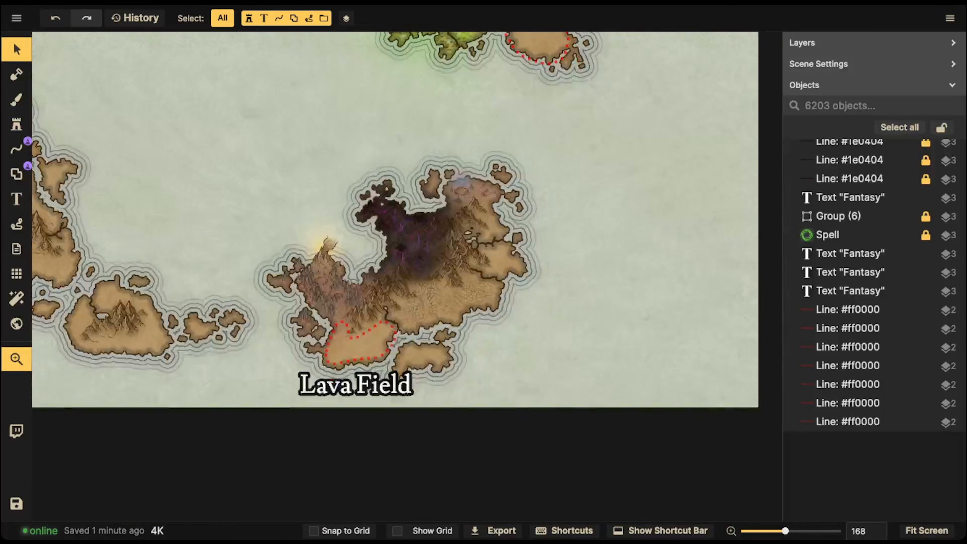
pyautogui.scroll(3, 327, 261)
pyautogui.scroll(5, 322, 271)
pyautogui.moveTo(322, 271); pyautogui.dragTo(322, 199)
pyautogui.scroll(-2, 323, 200)
pyautogui.moveTo(407, 276); pyautogui.dragTo(410, 239)
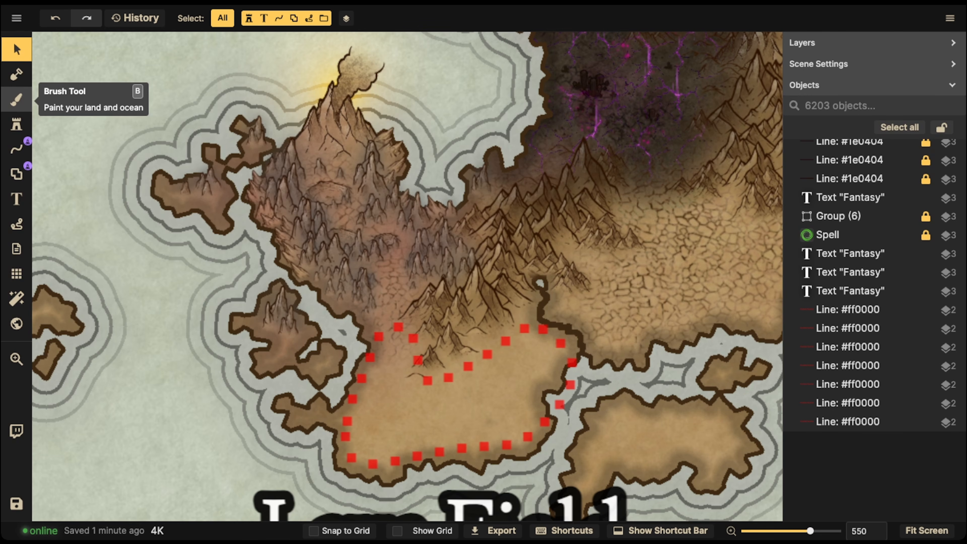
# Find the glowing lava crack overlay among the lava textures, load it into the foreground brush and set its texture scale to 8.46.
pyautogui.click(16, 99)
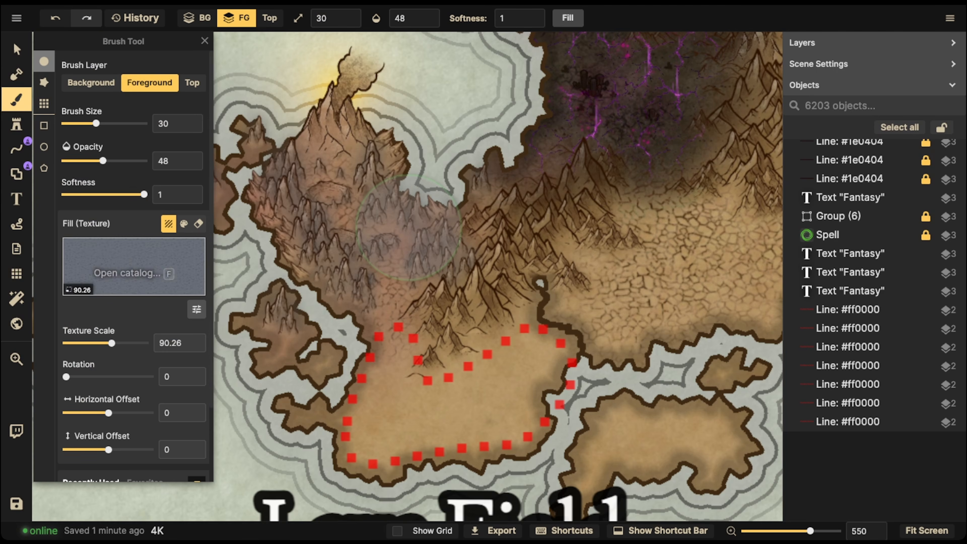
pyautogui.click(129, 271)
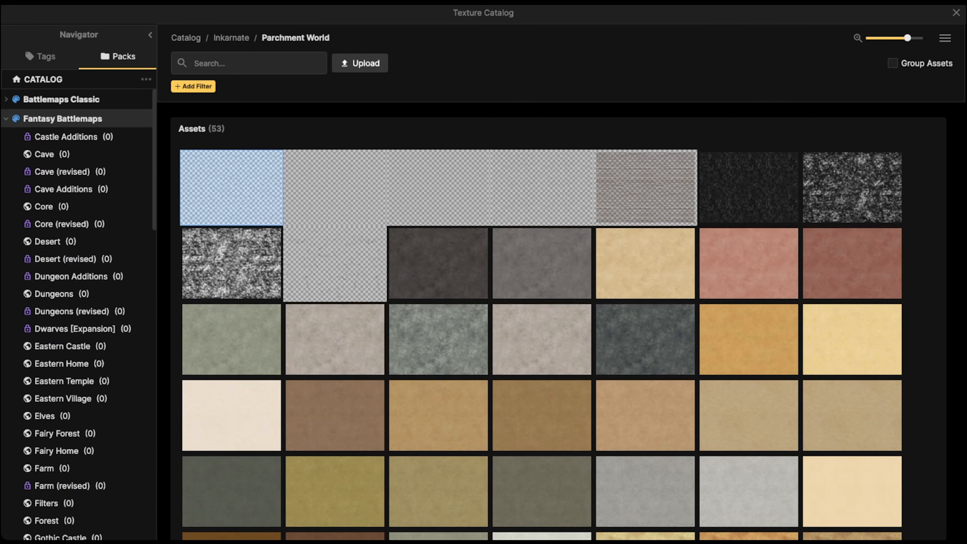
pyautogui.write('lava')
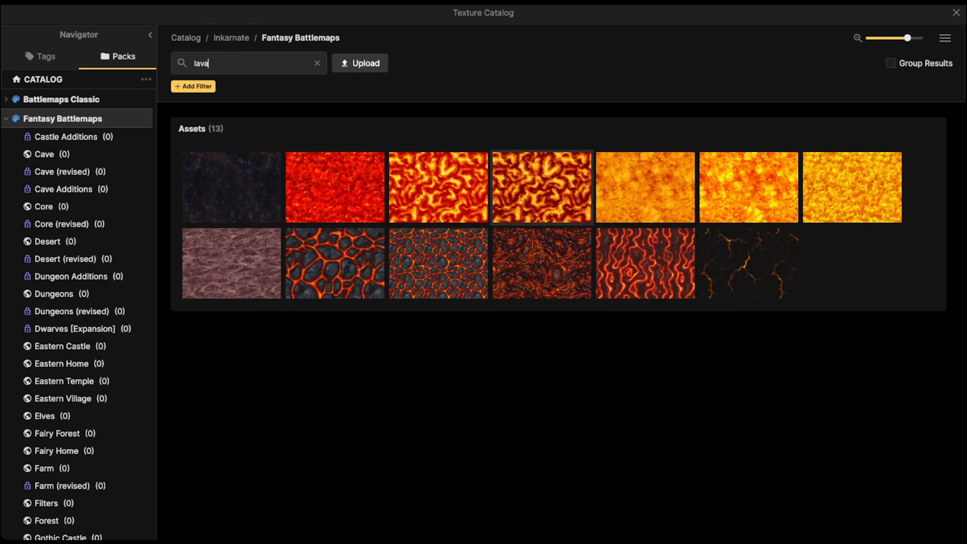
pyautogui.click(749, 263)
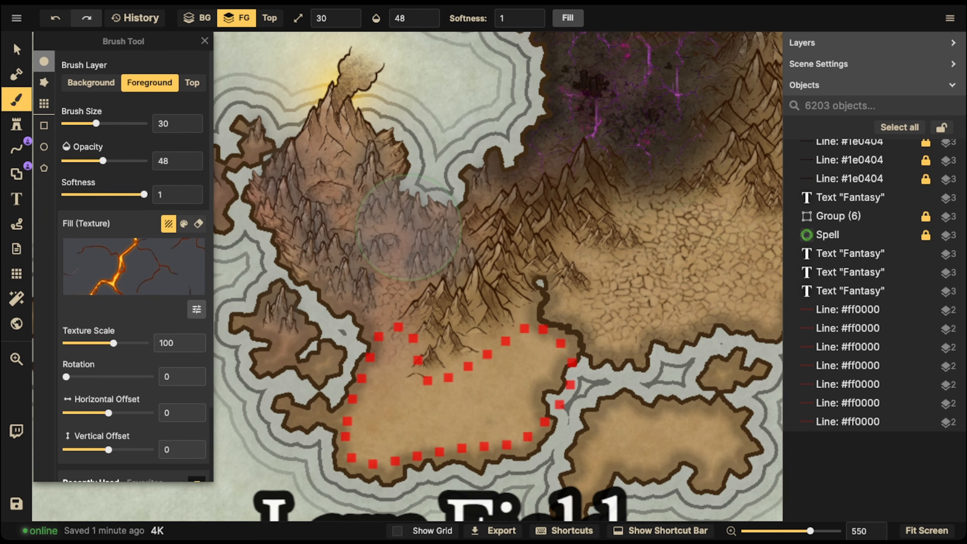
pyautogui.moveTo(114, 343); pyautogui.dragTo(87, 343)
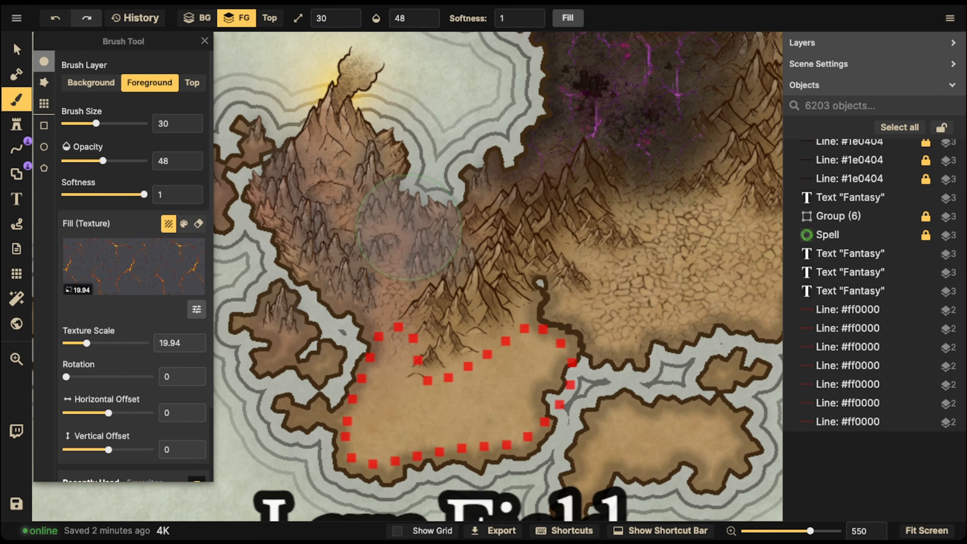
pyautogui.moveTo(87, 343); pyautogui.dragTo(77, 343)
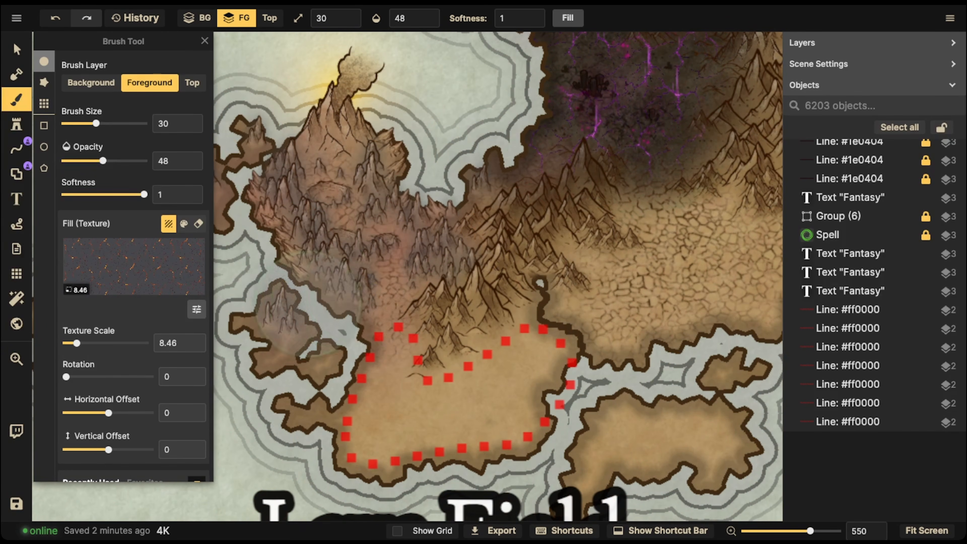
# Set the lava crack brush to size 10 and opacity 100, with a trial stroke below the volcano.
pyautogui.moveTo(96, 123); pyautogui.dragTo(64, 123)
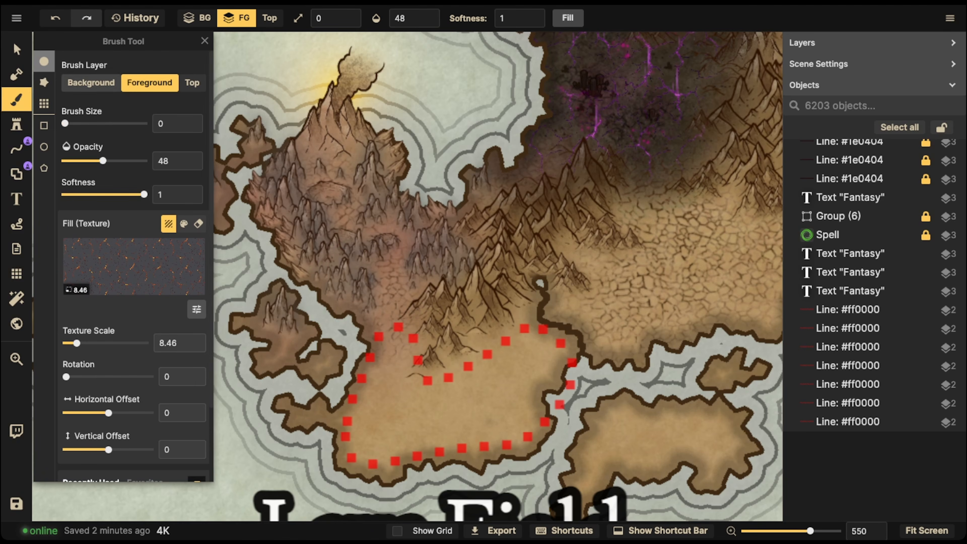
pyautogui.click(16, 100)
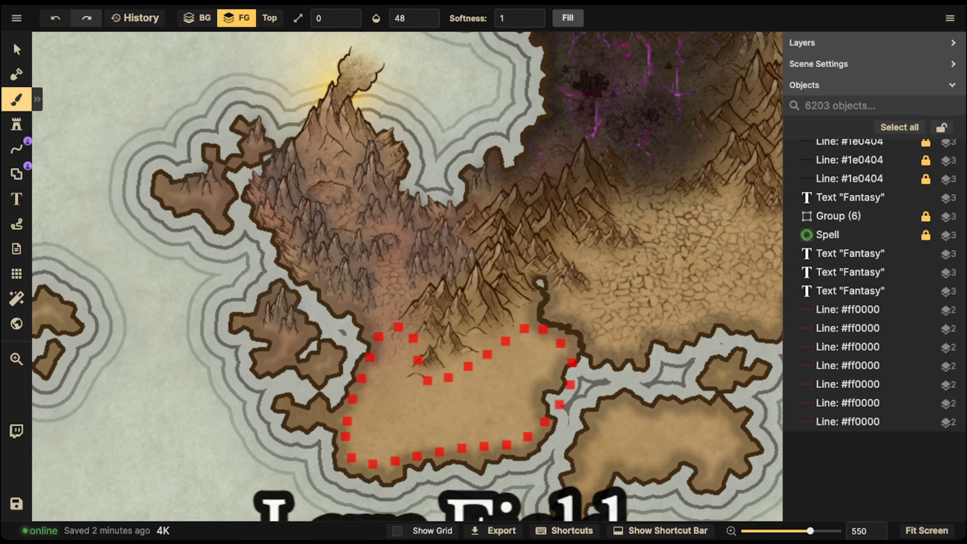
pyautogui.press('space')
pyautogui.moveTo(436, 277); pyautogui.dragTo(418, 276)
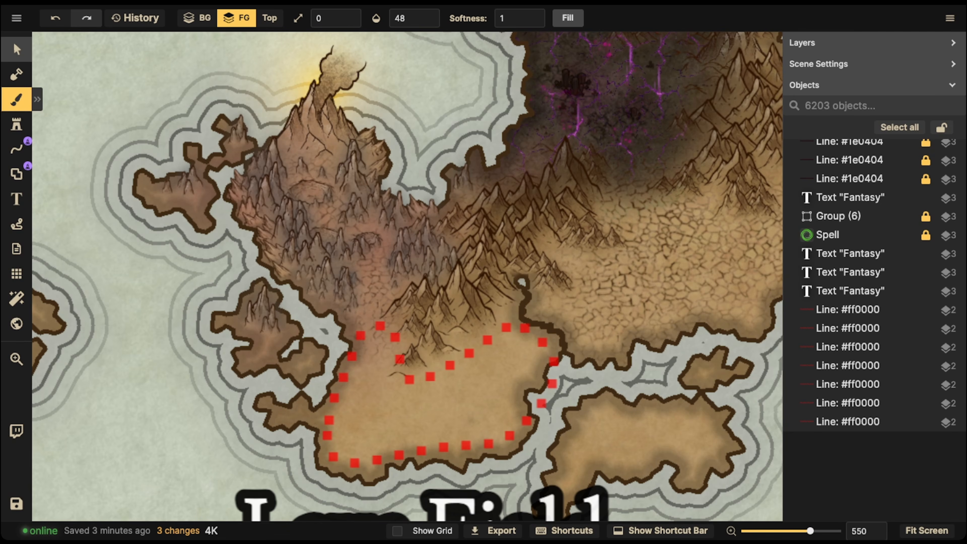
pyautogui.click(16, 49)
pyautogui.click(16, 99)
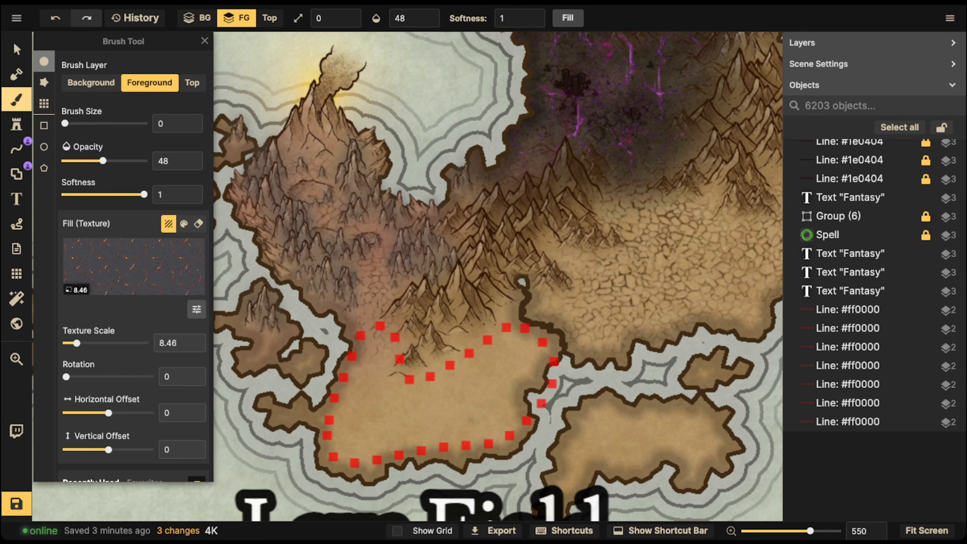
pyautogui.press('[')
pyautogui.press('[')
pyautogui.moveTo(375, 282)
pyautogui.mouseDown()
pyautogui.moveTo(373, 262)
pyautogui.moveTo(372, 290)
pyautogui.mouseUp()
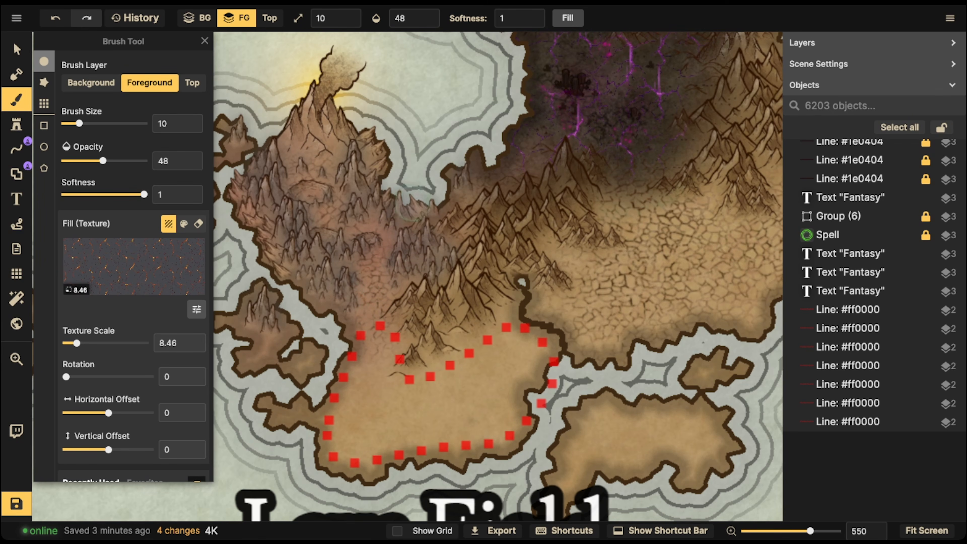
pyautogui.click(405, 18)
pyautogui.write('100')
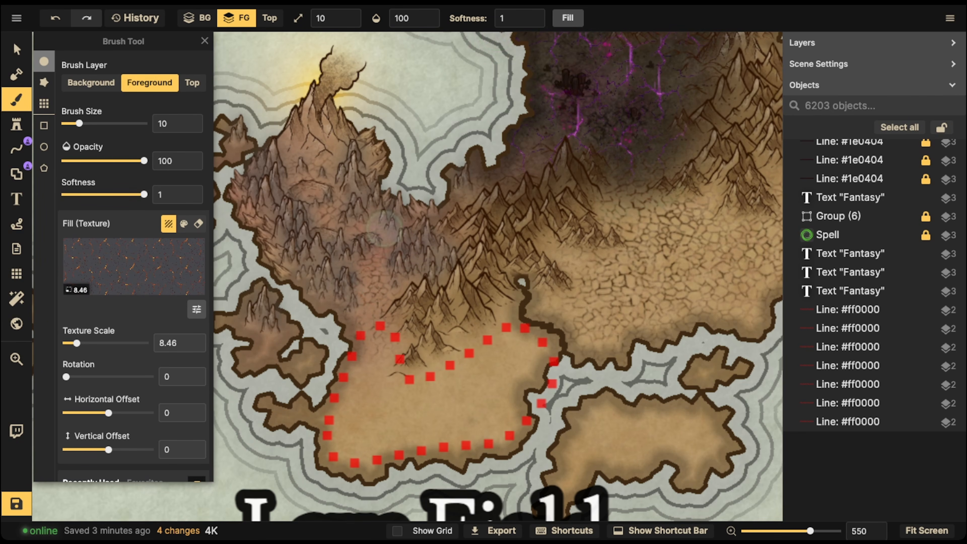
# Brush glowing lava cracks over the volcano from its peak down through the craters to the foothills above the Lava Field.
pyautogui.moveTo(378, 268)
pyautogui.mouseDown()
pyautogui.moveTo(370, 289)
pyautogui.moveTo(382, 283)
pyautogui.moveTo(391, 238)
pyautogui.moveTo(325, 223)
pyautogui.moveTo(340, 198)
pyautogui.moveTo(328, 218)
pyautogui.mouseUp()
pyautogui.moveTo(316, 146)
pyautogui.mouseDown()
pyautogui.moveTo(292, 157)
pyautogui.moveTo(304, 135)
pyautogui.mouseUp()
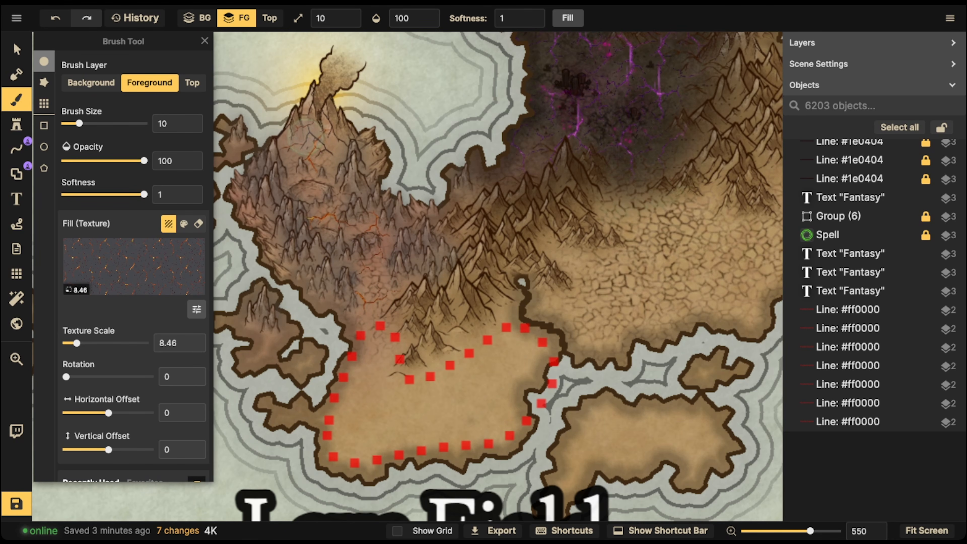
pyautogui.click(344, 134)
pyautogui.click(337, 129)
pyautogui.click(332, 152)
pyautogui.click(327, 136)
pyautogui.click(304, 111)
pyautogui.click(300, 118)
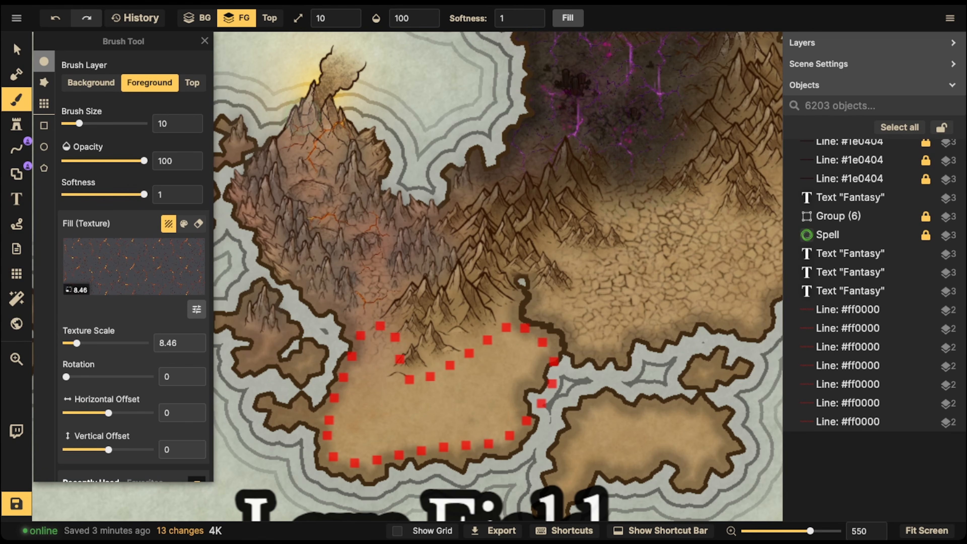
pyautogui.click(322, 102)
pyautogui.click(323, 176)
pyautogui.click(354, 227)
pyautogui.click(367, 211)
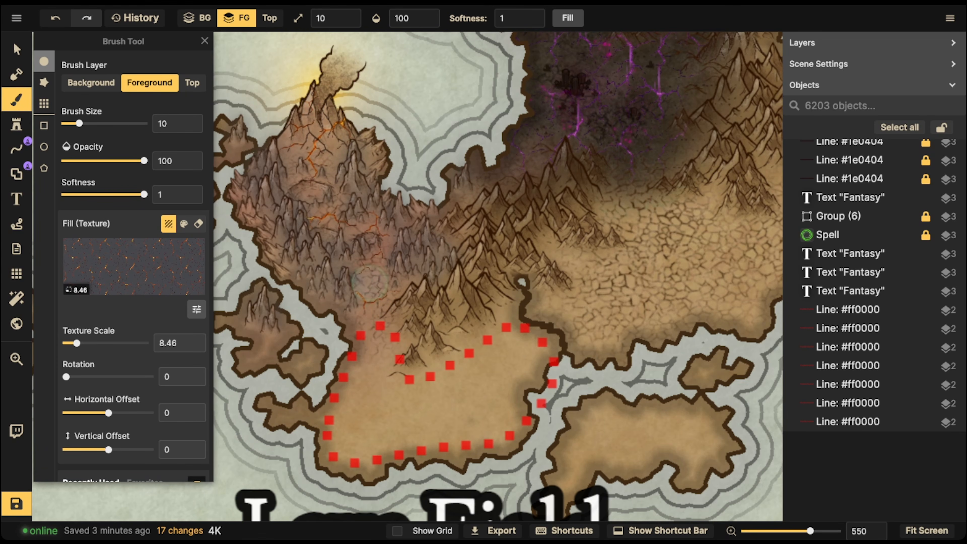
pyautogui.click(383, 248)
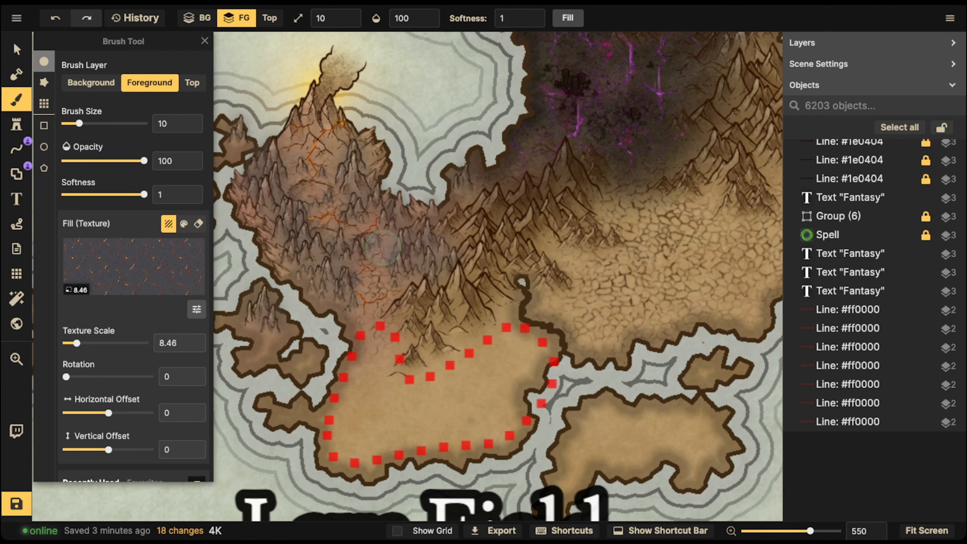
# Adjust the lava crack texture's colors to saturation 0 and brightness 53.
pyautogui.click(196, 309)
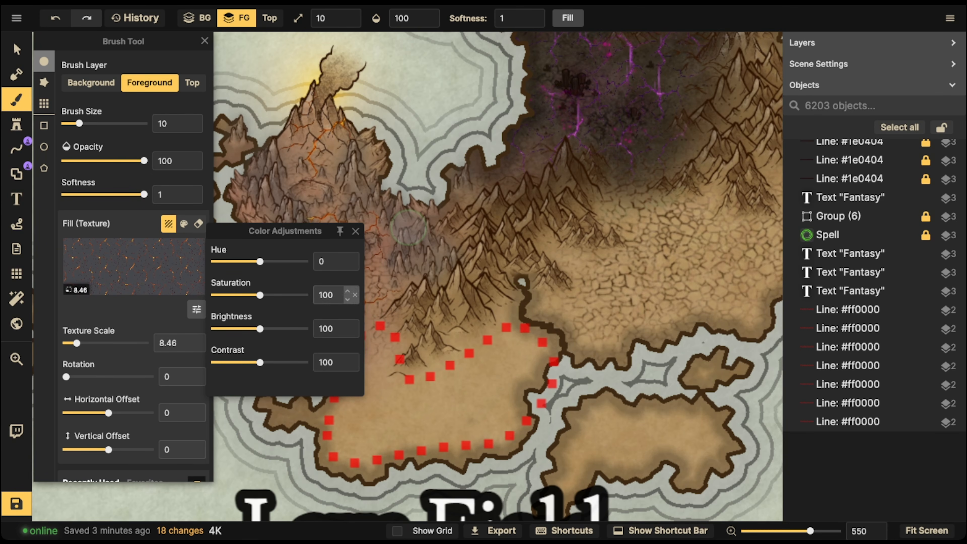
pyautogui.moveTo(260, 295); pyautogui.dragTo(215, 295)
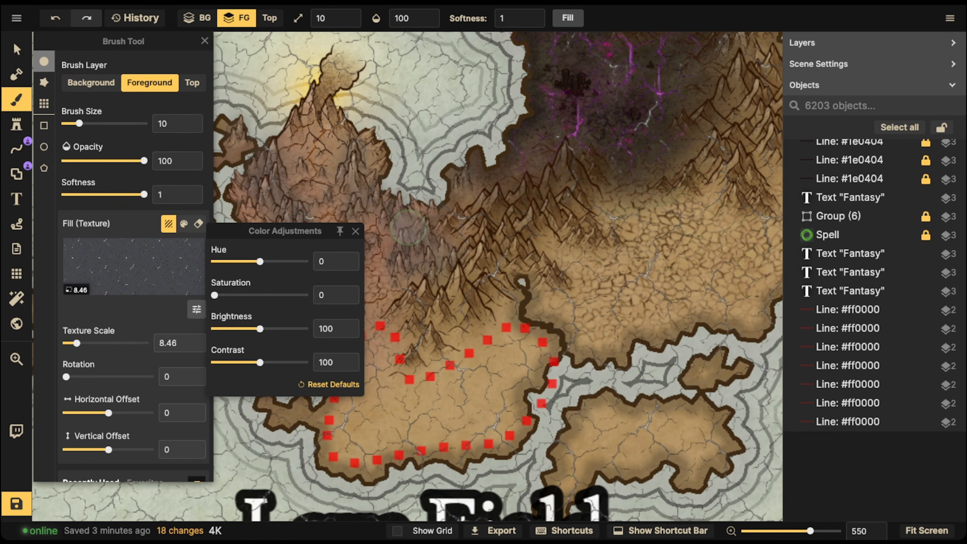
pyautogui.moveTo(260, 328); pyautogui.dragTo(238, 329)
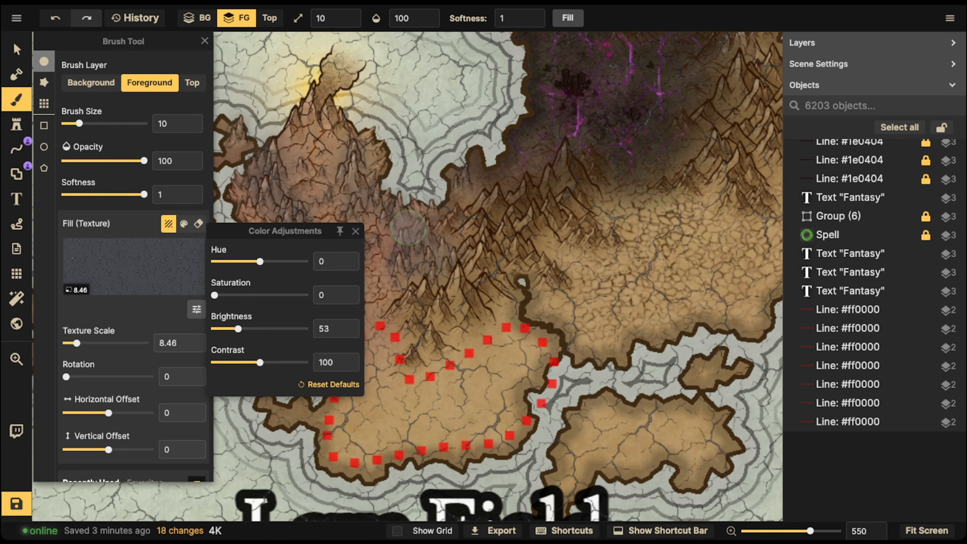
# Brush the dark desaturated cracks across the outlined Lava Field plain, its edges and the small island beside it.
pyautogui.click(398, 350)
pyautogui.click(338, 411)
pyautogui.click(386, 390)
pyautogui.click(408, 411)
pyautogui.click(433, 382)
pyautogui.click(453, 379)
pyautogui.click(467, 377)
pyautogui.click(486, 364)
pyautogui.click(510, 348)
pyautogui.click(493, 406)
pyautogui.click(453, 426)
pyautogui.click(416, 435)
pyautogui.click(380, 442)
pyautogui.click(360, 447)
pyautogui.click(326, 448)
pyautogui.click(298, 362)
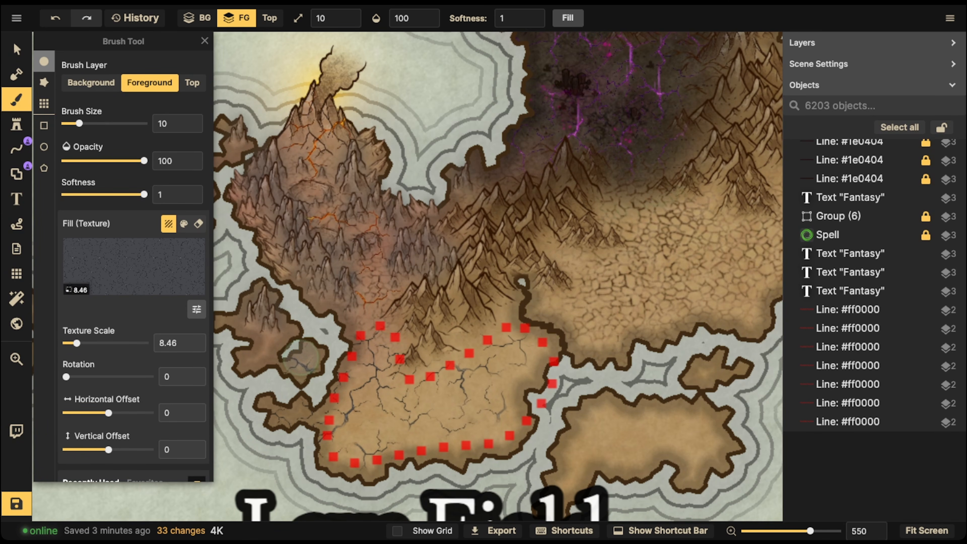
pyautogui.click(412, 433)
pyautogui.click(457, 396)
pyautogui.click(514, 393)
pyautogui.click(531, 336)
pyautogui.click(557, 332)
pyautogui.click(467, 337)
pyautogui.click(476, 333)
pyautogui.click(523, 313)
pyautogui.click(486, 375)
pyautogui.click(468, 386)
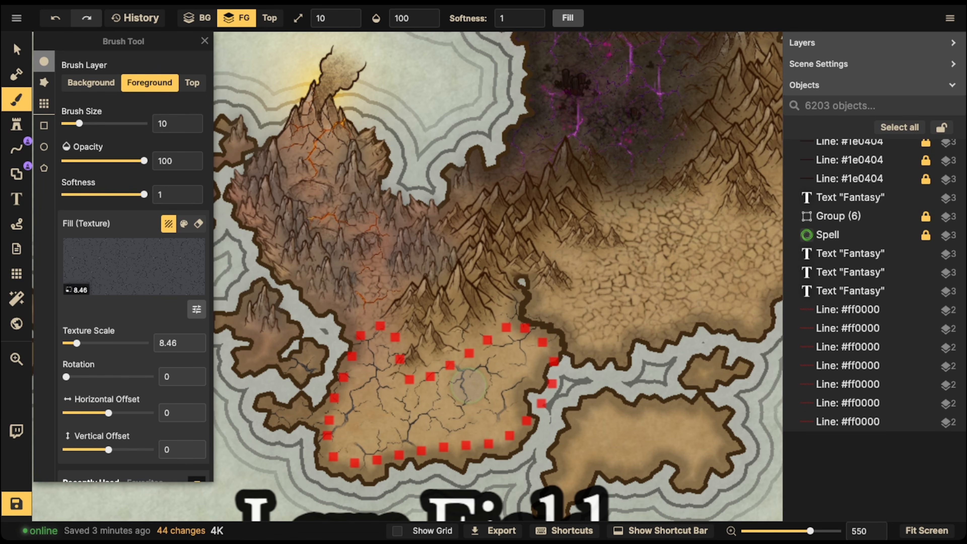
# Examine the glowing lava cracks on the volcano and its foothills up close.
pyautogui.click(17, 49)
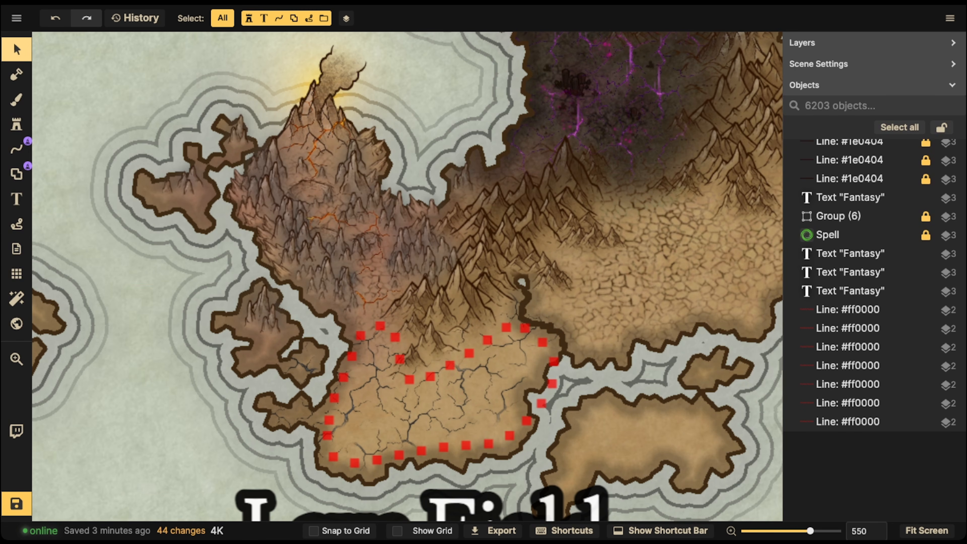
pyautogui.scroll(5, 335, 228)
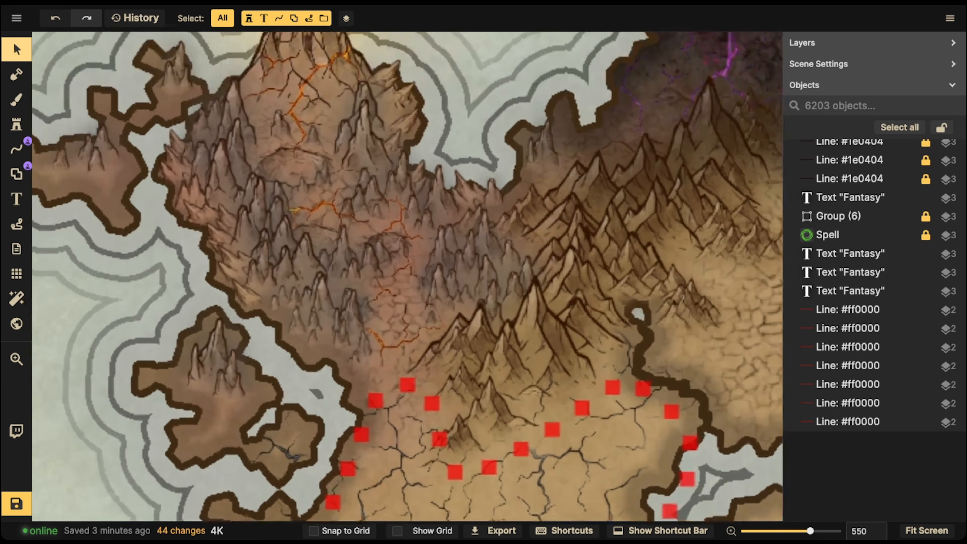
pyautogui.moveTo(336, 228); pyautogui.dragTo(341, 271)
pyautogui.scroll(2, 332, 304)
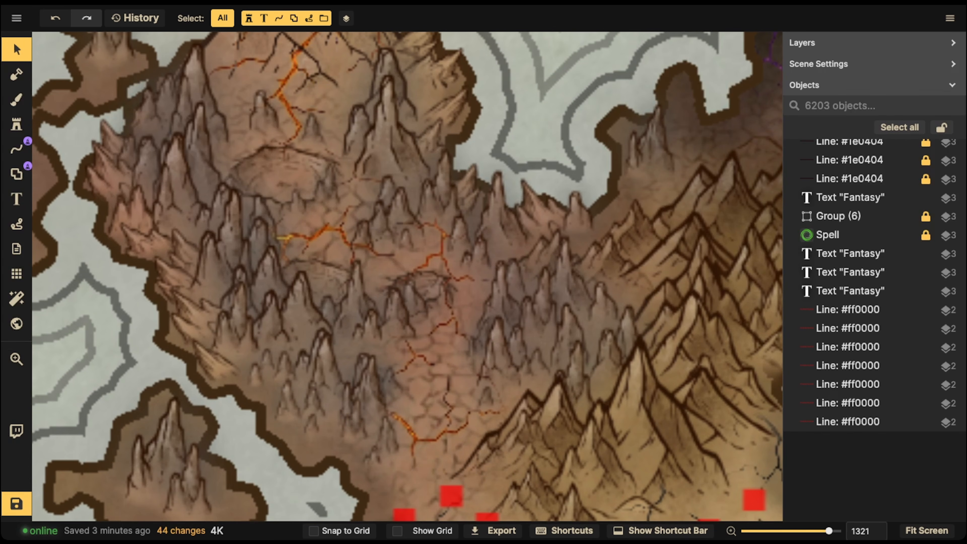
pyautogui.moveTo(332, 303); pyautogui.dragTo(340, 432)
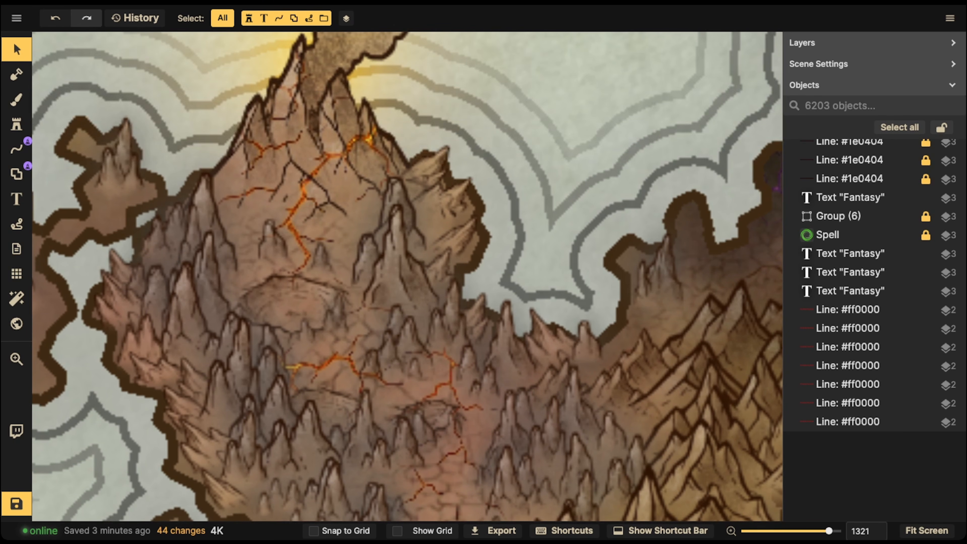
# Place one pink round light stamp at scale 30 with Overlay blending on the sea beside the volcano.
pyautogui.scroll(-7, 331, 228)
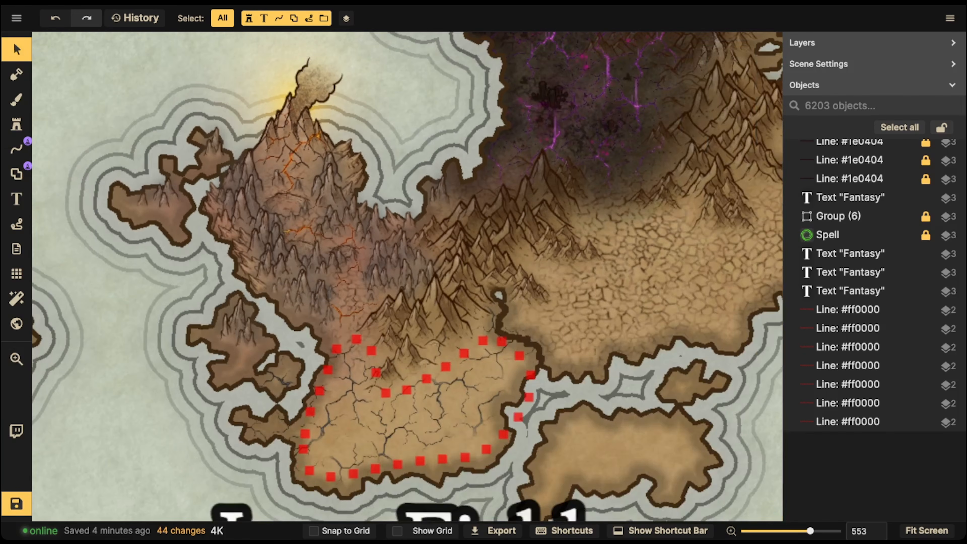
pyautogui.click(16, 124)
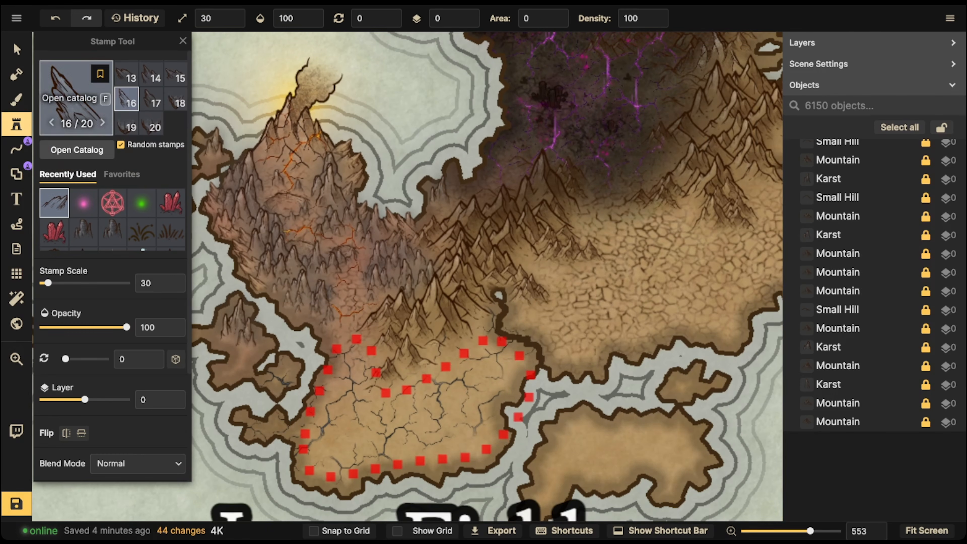
pyautogui.click(83, 203)
pyautogui.scroll(-5, 112, 267)
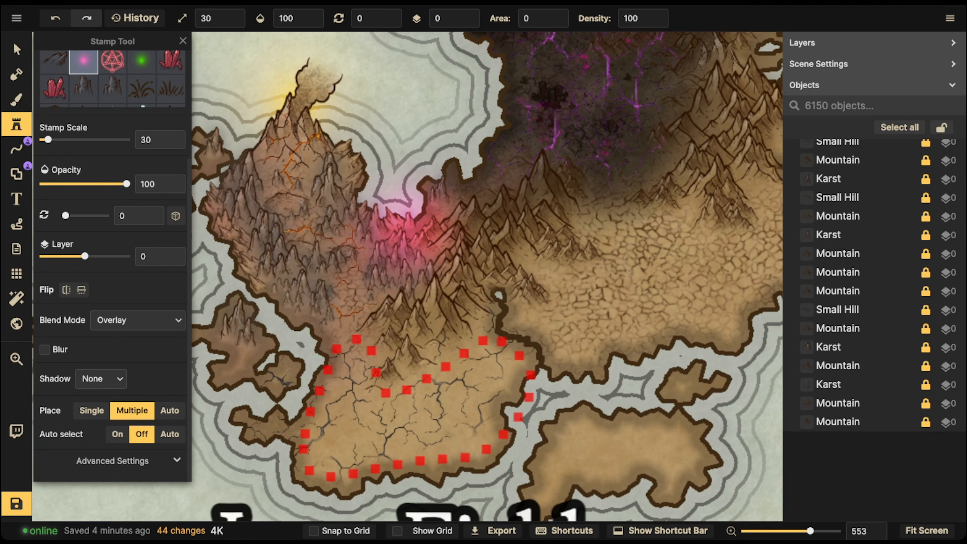
pyautogui.scroll(5, 112, 267)
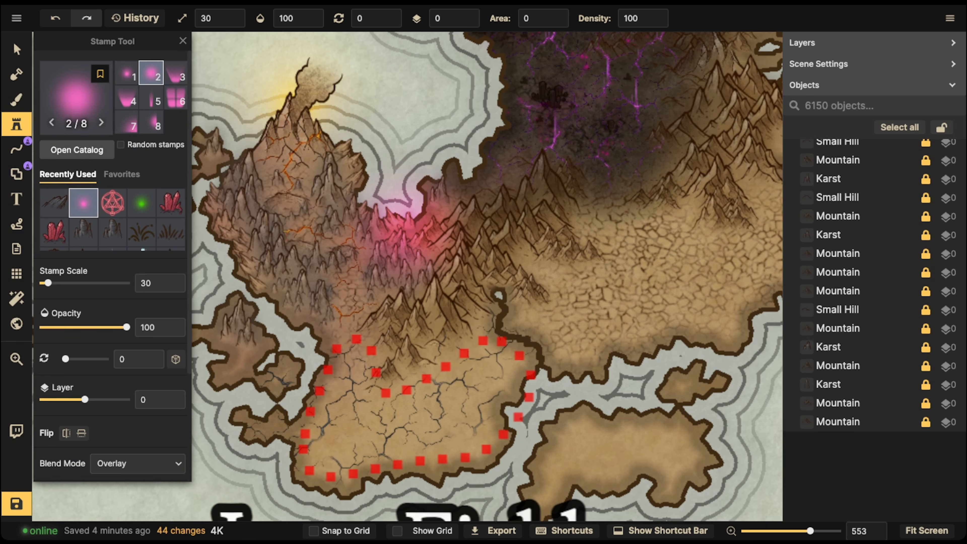
pyautogui.scroll(-5, 112, 267)
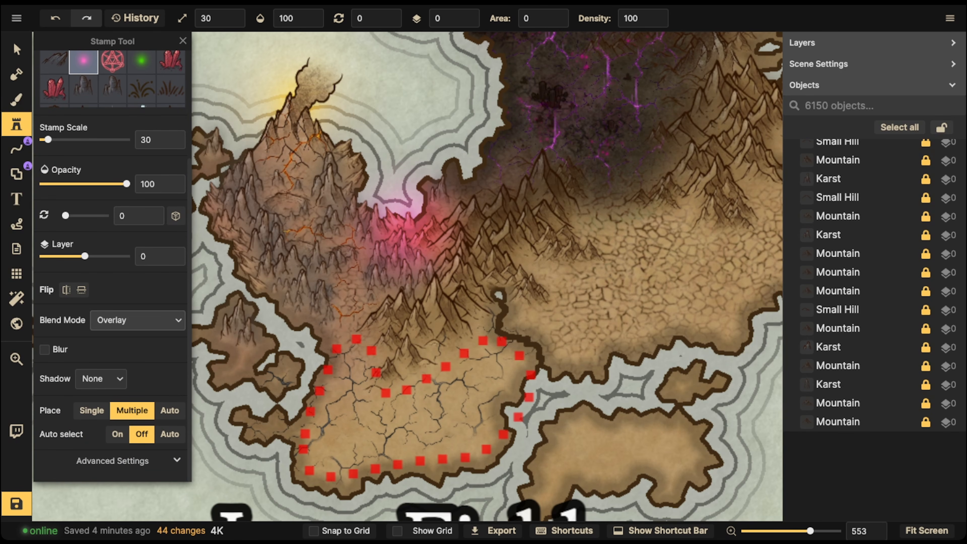
pyautogui.click(137, 320)
pyautogui.press('Escape')
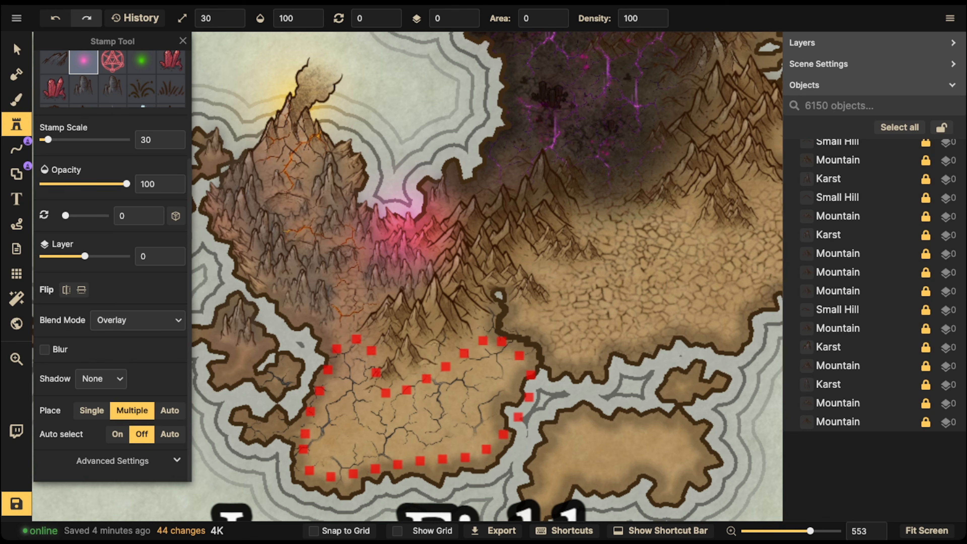
pyautogui.scroll(3, 112, 267)
pyautogui.scroll(3, 112, 153)
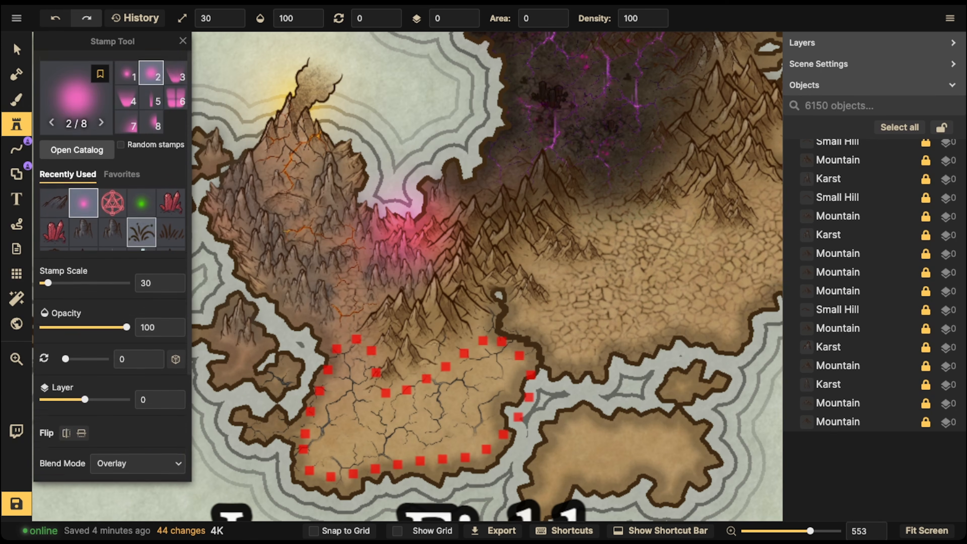
pyautogui.click(395, 75)
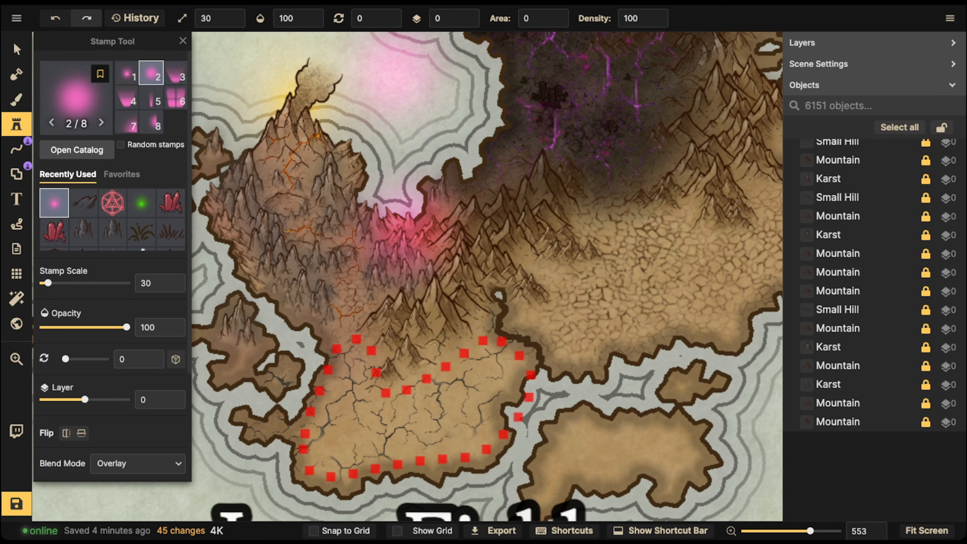
pyautogui.press('Escape')
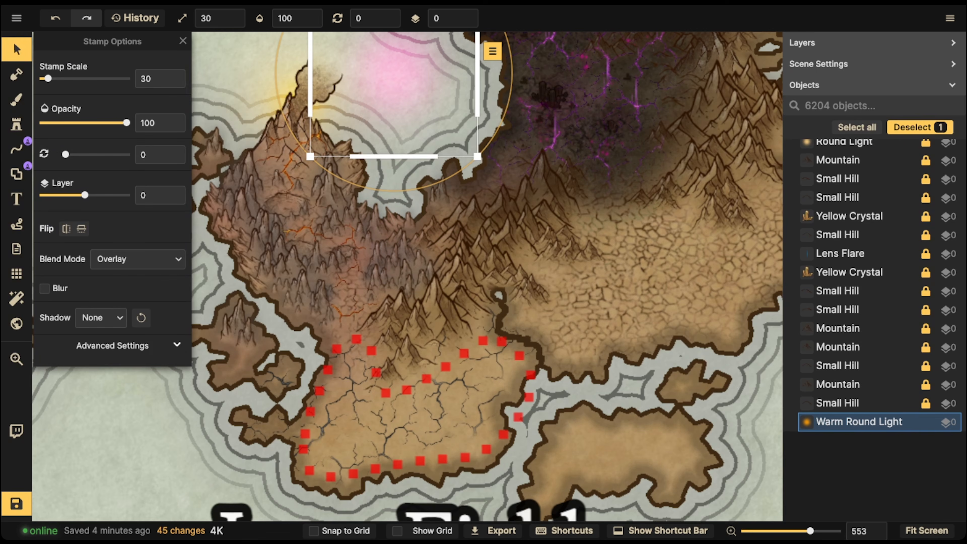
# Reset the placed light's hue to 0 and shrink it to a scale of about 20.
pyautogui.click(114, 346)
pyautogui.doubleClick(163, 406)
pyautogui.write('0')
pyautogui.press('Return')
pyautogui.moveTo(48, 79); pyautogui.dragTo(46, 78)
pyautogui.moveTo(424, 103); pyautogui.dragTo(452, 132)
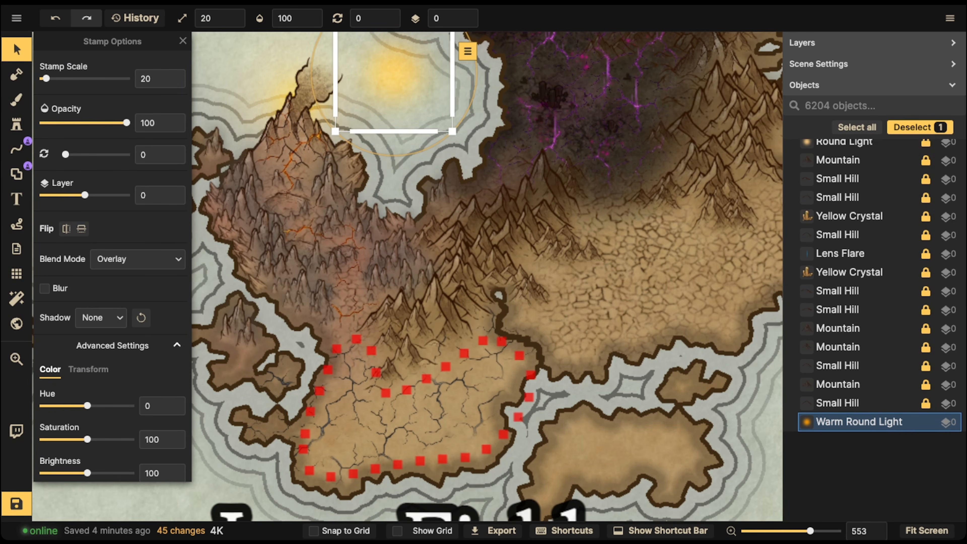
# Put the light on layer 2, shrink it to scale 11, move it onto the volcano's upper cracks and set its opacity to 48.
pyautogui.click(62, 123)
pyautogui.click(466, 14)
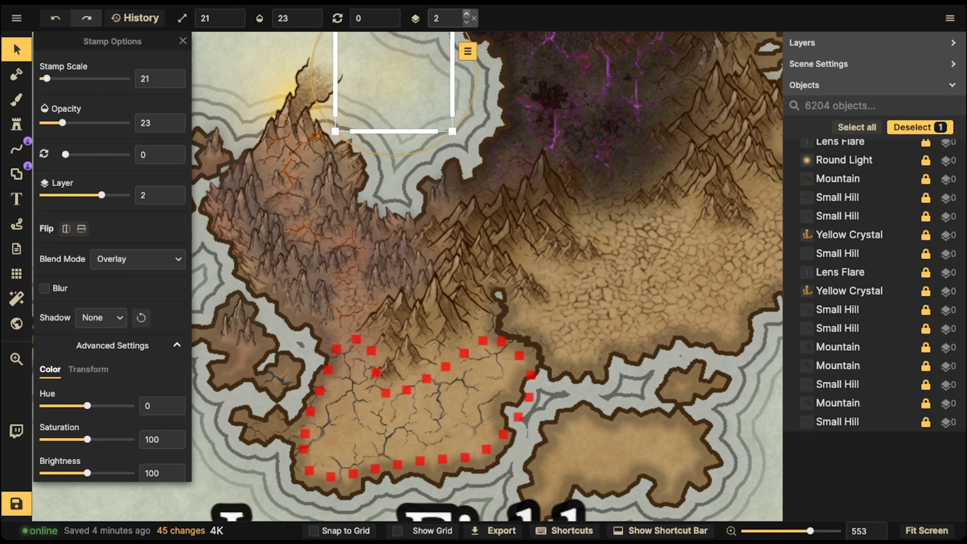
pyautogui.click(466, 15)
pyautogui.moveTo(453, 132); pyautogui.dragTo(426, 103)
pyautogui.moveTo(394, 73); pyautogui.dragTo(285, 157)
pyautogui.click(83, 123)
# Copy the light and place two duplicates over the glowing cracks at the volcano's lower craters.
pyautogui.hotkey('ctrl', 'c')
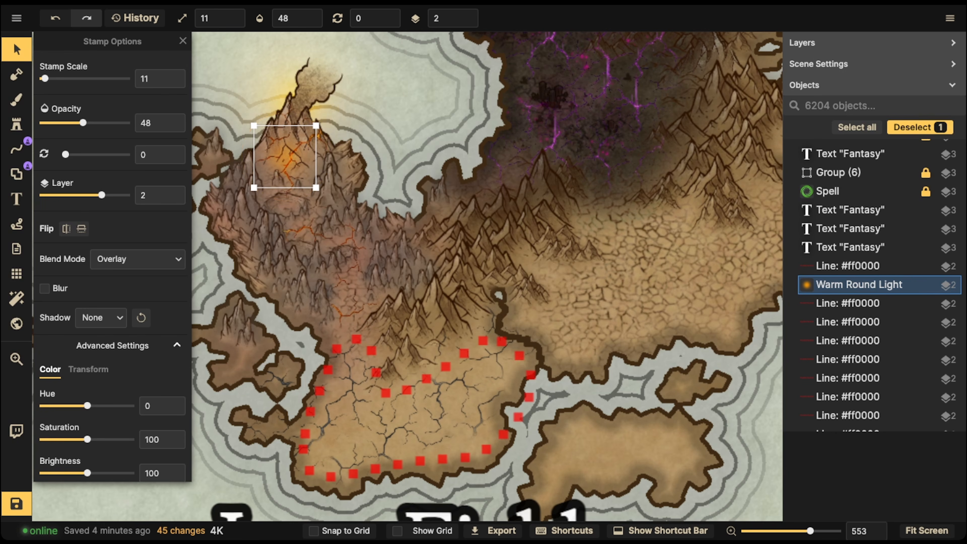
pyautogui.hotkey('ctrl', 'v')
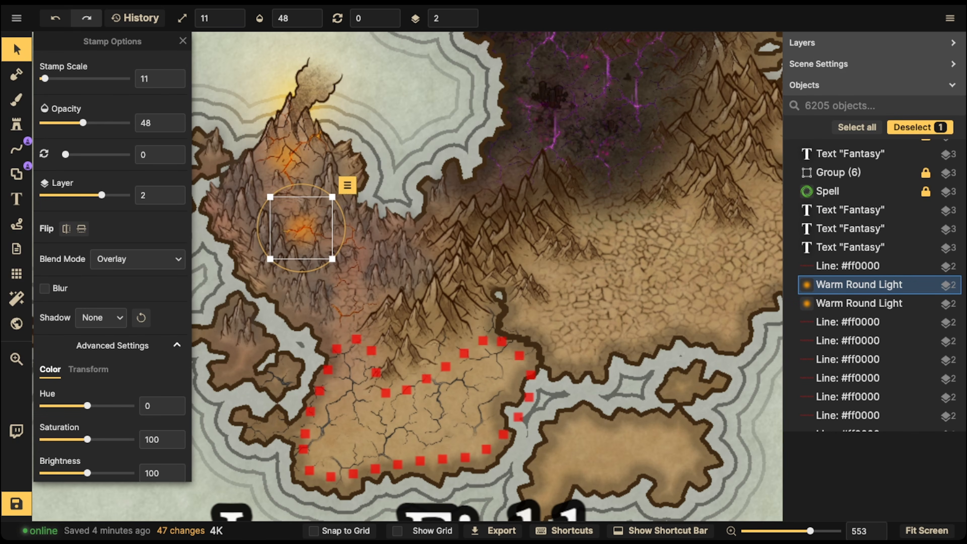
pyautogui.hotkey('ctrl', 'v')
pyautogui.moveTo(346, 274); pyautogui.dragTo(350, 233)
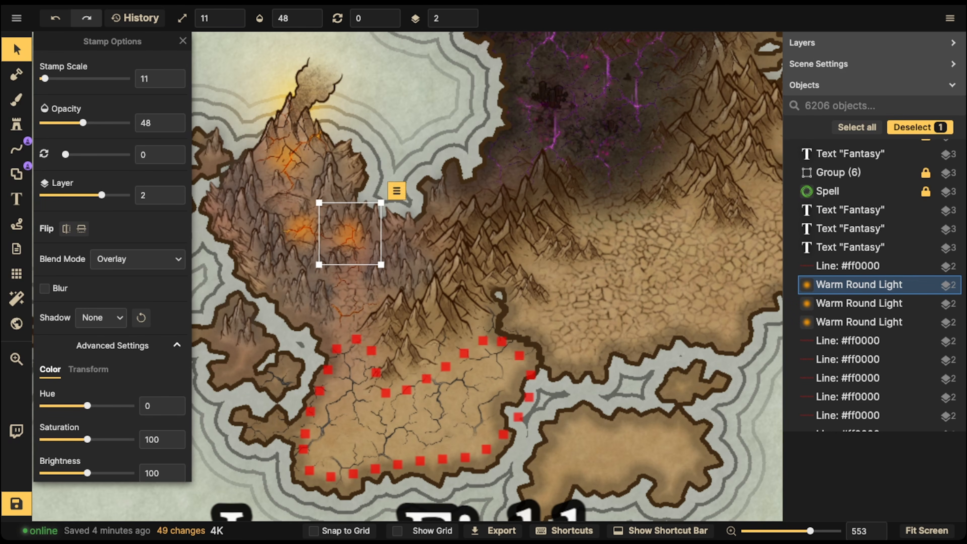
# Place another copy of the light over the foothill cracks above the Lava Field and shrink it to scale 8.
pyautogui.hotkey('ctrl', 'v')
pyautogui.moveTo(374, 340)
pyautogui.mouseDown()
pyautogui.moveTo(347, 314)
pyautogui.moveTo(364, 331)
pyautogui.mouseUp()
pyautogui.hotkey('ctrl', 'z')
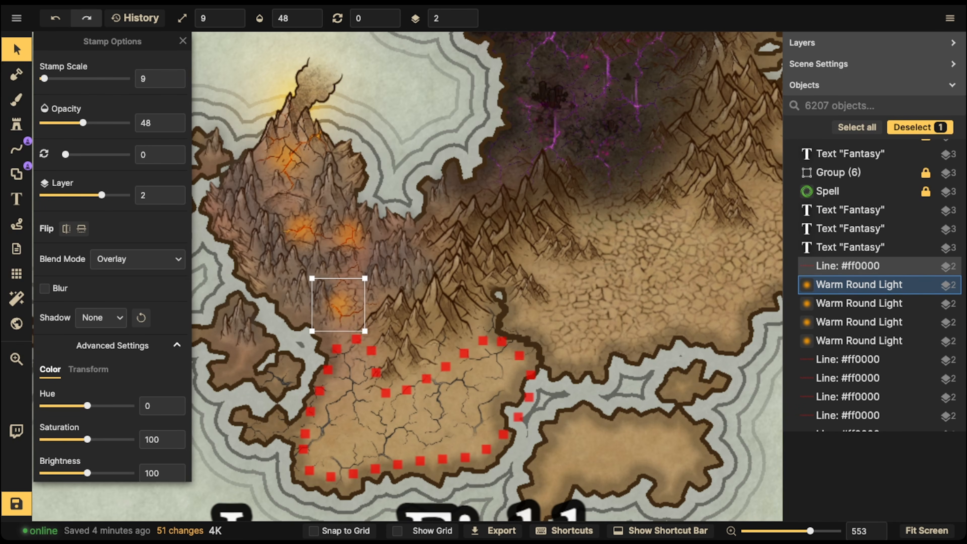
pyautogui.moveTo(312, 278); pyautogui.dragTo(319, 286)
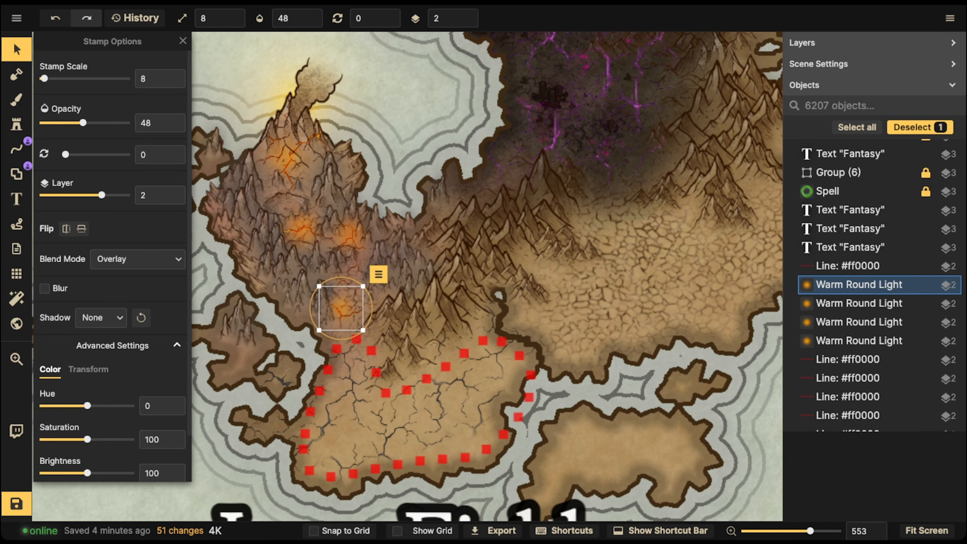
pyautogui.press('Escape')
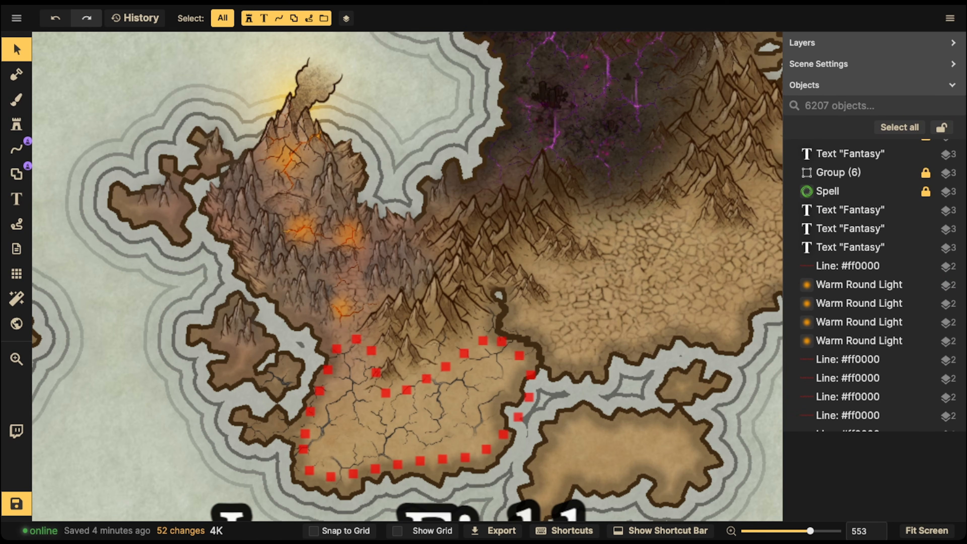
# Delete the red dotted outline around the Lava Field plain.
pyautogui.scroll(-3, 341, 267)
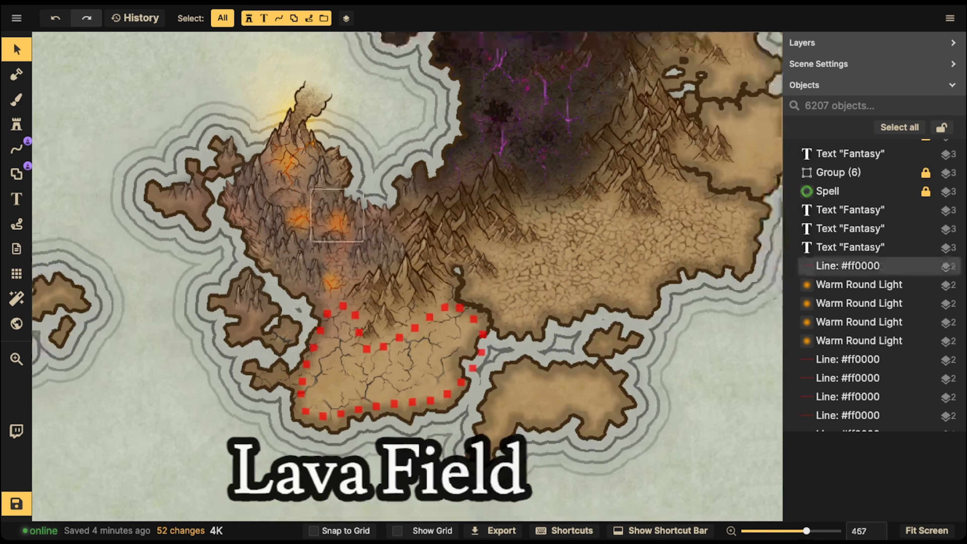
pyautogui.click(368, 348)
pyautogui.press('Delete')
# Look over the whole map for regions that are still placeholders with labels and dotted outlines.
pyautogui.scroll(-3, 353, 352)
pyautogui.scroll(-3, 352, 335)
pyautogui.hscroll(-8, 353, 336)
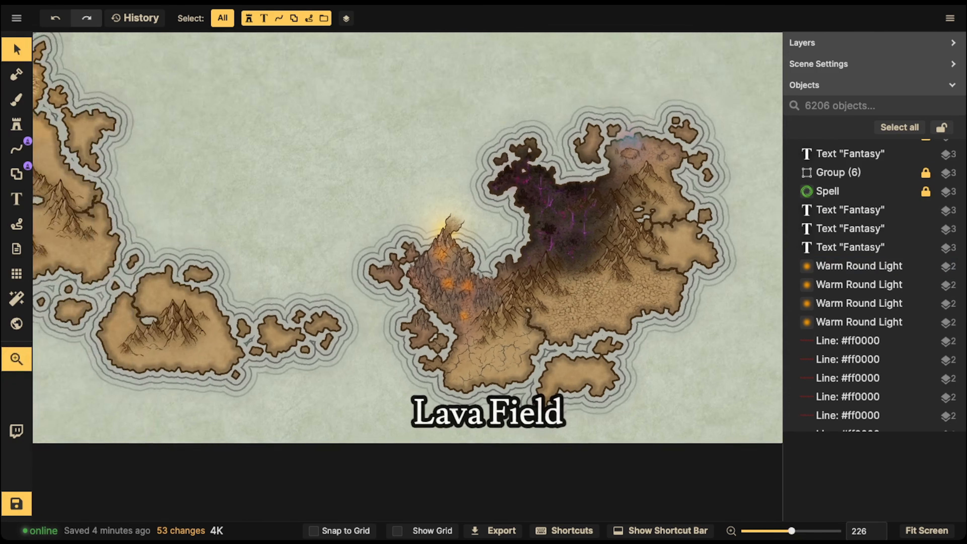
pyautogui.hscroll(1, 305, 324)
pyautogui.scroll(-5, 408, 277)
pyautogui.hscroll(5, 408, 277)
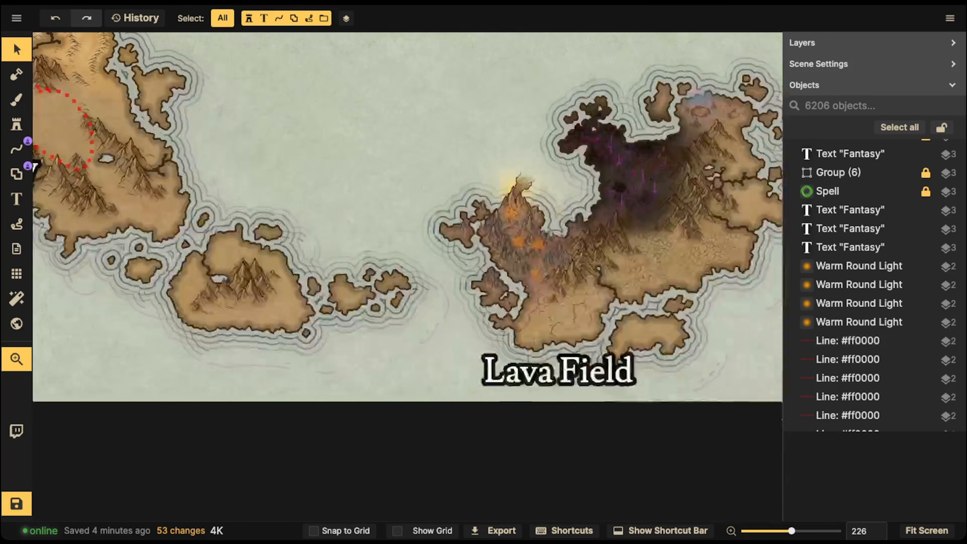
pyautogui.hscroll(-7, 408, 276)
pyautogui.scroll(4, 408, 277)
pyautogui.scroll(10, 408, 277)
pyautogui.hscroll(-4, 408, 277)
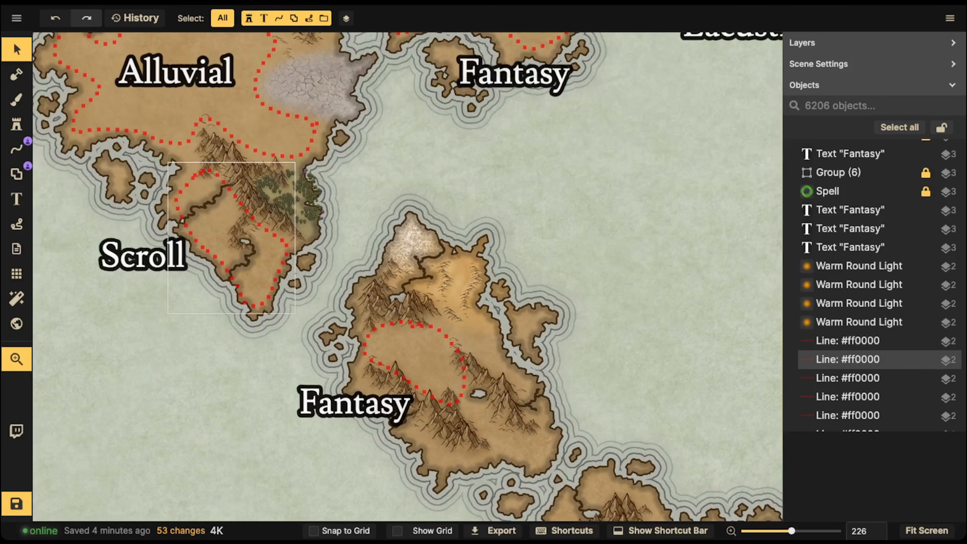
pyautogui.hscroll(3, 408, 276)
pyautogui.hscroll(2, 301, 287)
pyautogui.scroll(6, 301, 287)
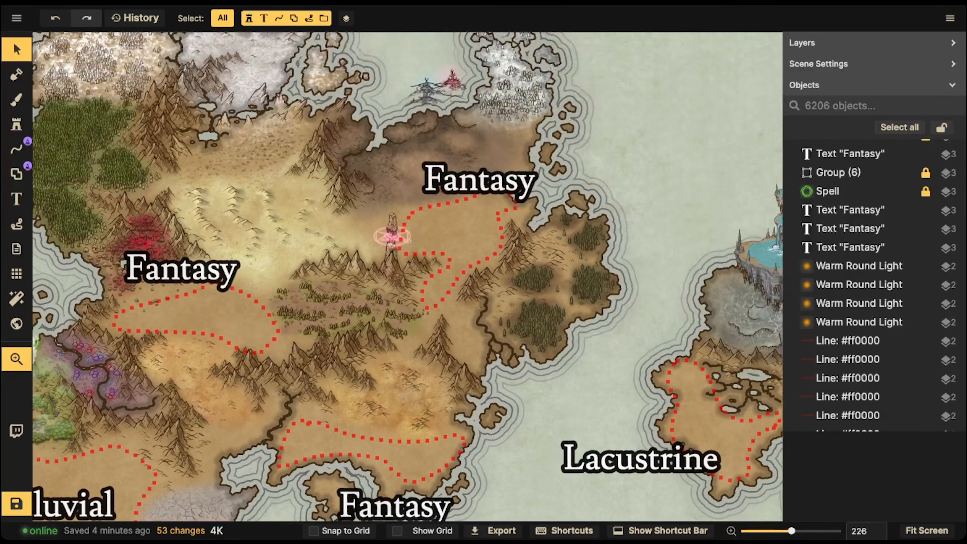
pyautogui.scroll(-3, 300, 287)
pyautogui.scroll(-4, 301, 287)
pyautogui.scroll(-2, 407, 276)
pyautogui.scroll(-3, 408, 277)
pyautogui.hscroll(2, 407, 276)
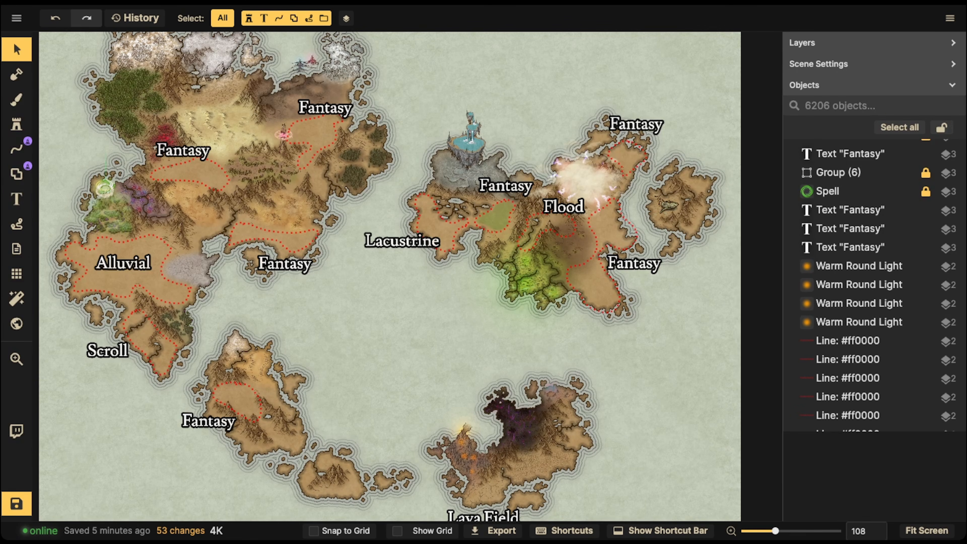
pyautogui.scroll(1, 397, 241)
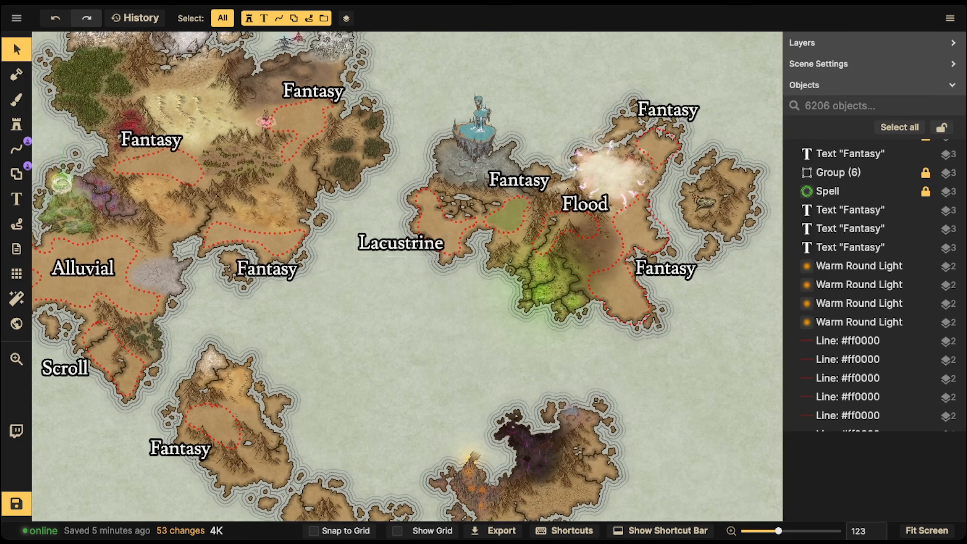
# Inspect the outlined Lacustrine region, then delete its text label and red dotted outline.
pyautogui.click(397, 241)
pyautogui.scroll(4, 397, 241)
pyautogui.scroll(4, 568, 193)
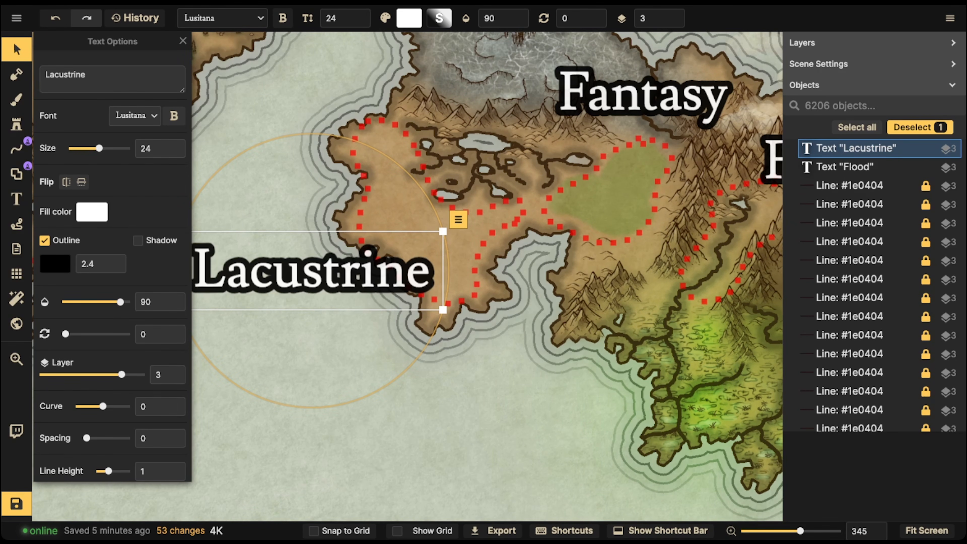
pyautogui.scroll(-1, 385, 168)
pyautogui.moveTo(385, 168); pyautogui.dragTo(468, 178)
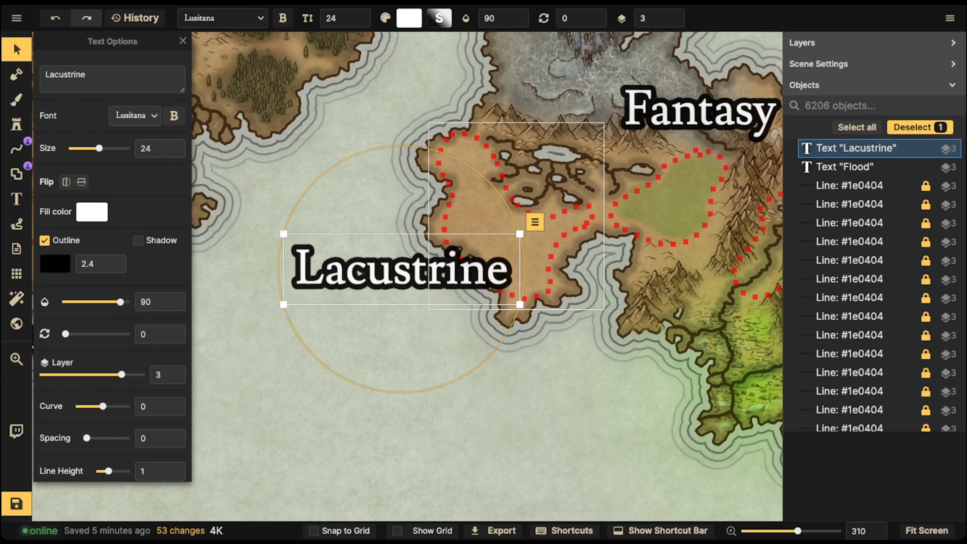
pyautogui.scroll(4, 441, 208)
pyautogui.moveTo(442, 208); pyautogui.dragTo(349, 229)
pyautogui.scroll(-1, 312, 257)
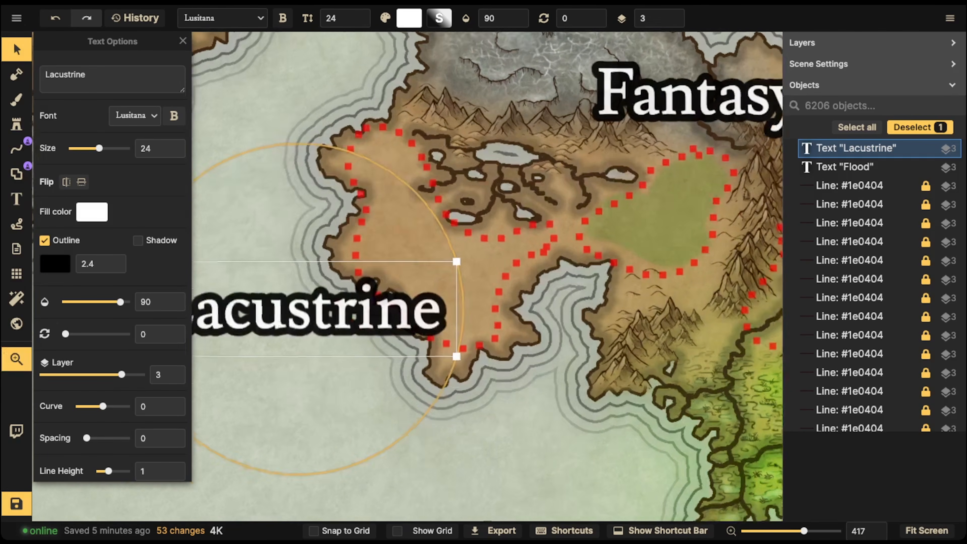
pyautogui.scroll(3, 467, 201)
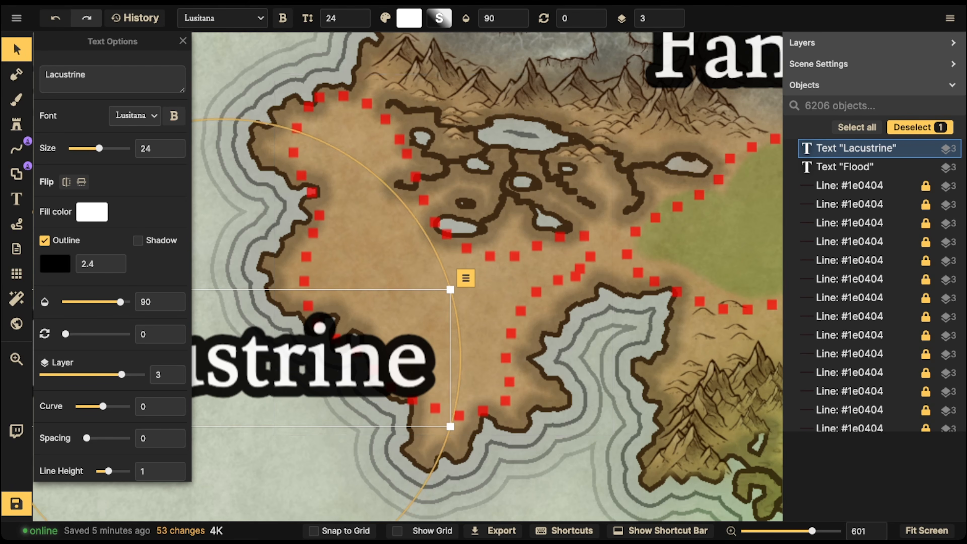
pyautogui.scroll(-3, 421, 188)
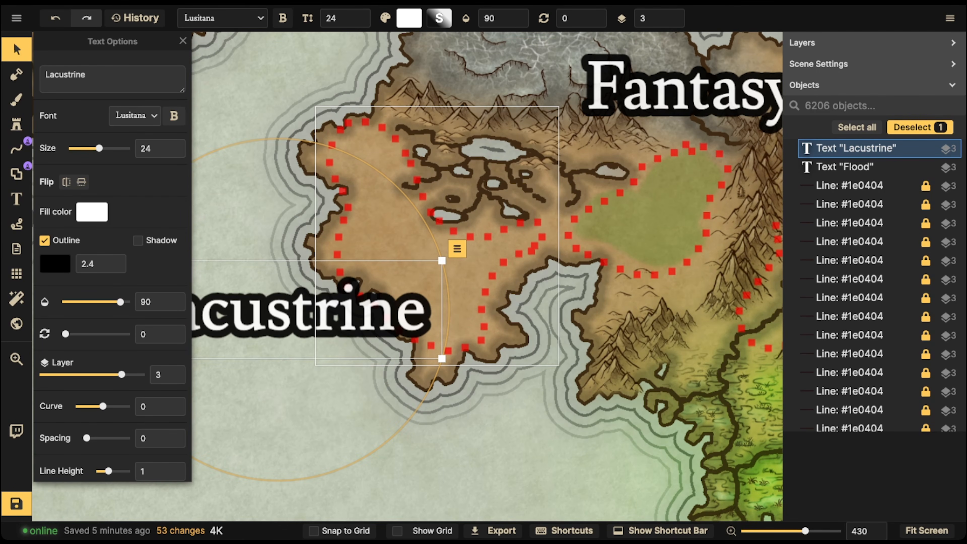
pyautogui.scroll(-2, 335, 143)
pyautogui.moveTo(335, 143); pyautogui.dragTo(414, 154)
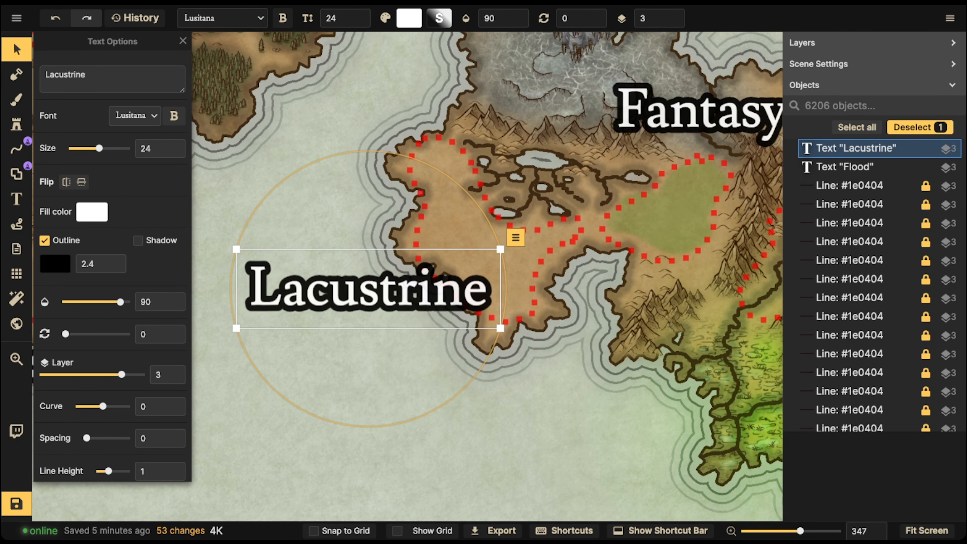
pyautogui.press('Delete')
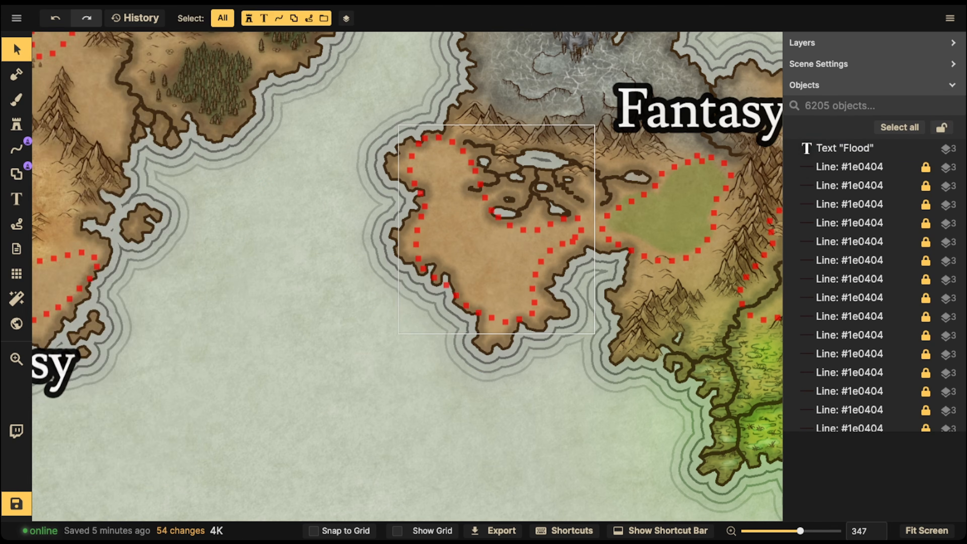
# Set the foreground brush fill to the muted grey-brown Parchment World texture, clearing the catalog search and filtering to textures used in this map.
pyautogui.click(16, 99)
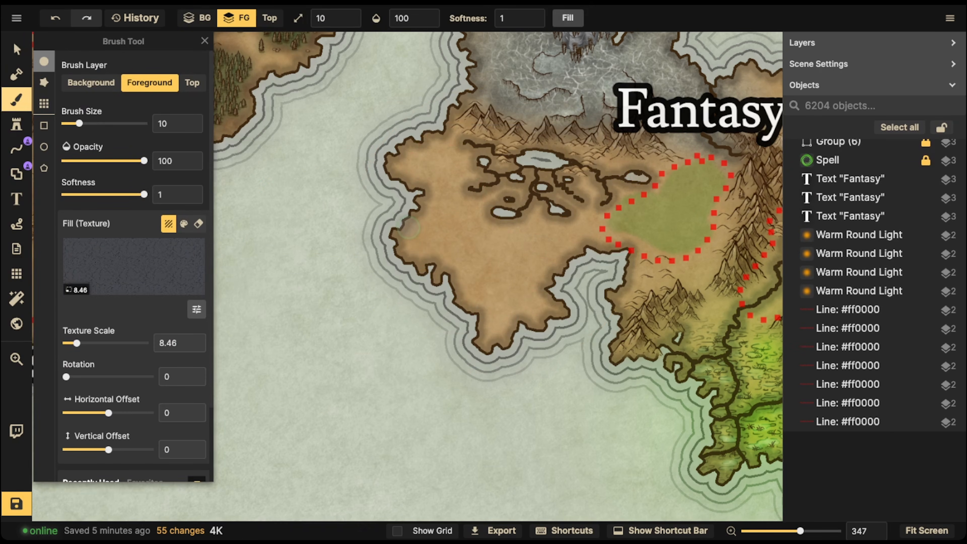
pyautogui.click(126, 267)
pyautogui.scroll(-10, 76, 291)
pyautogui.scroll(-10, 76, 282)
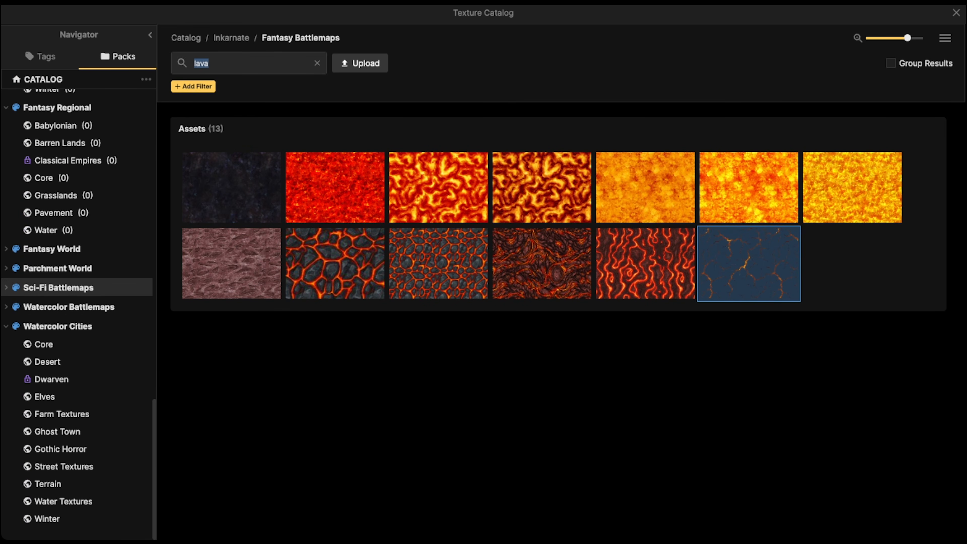
pyautogui.click(76, 268)
pyautogui.click(317, 64)
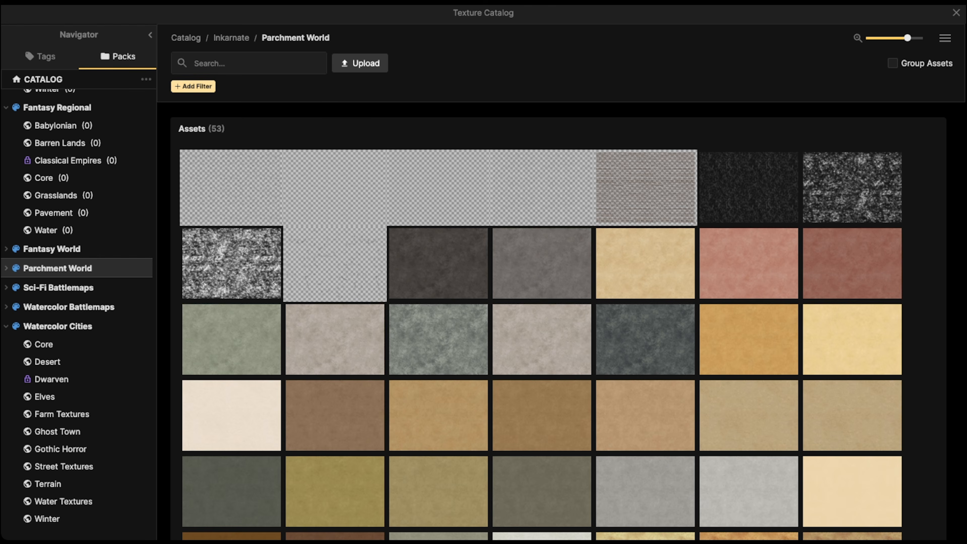
pyautogui.click(193, 86)
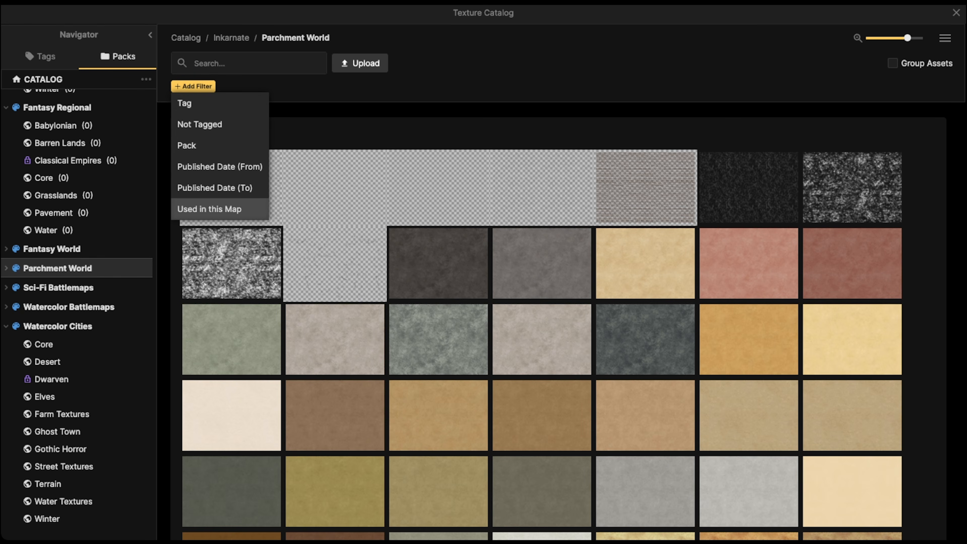
pyautogui.click(209, 209)
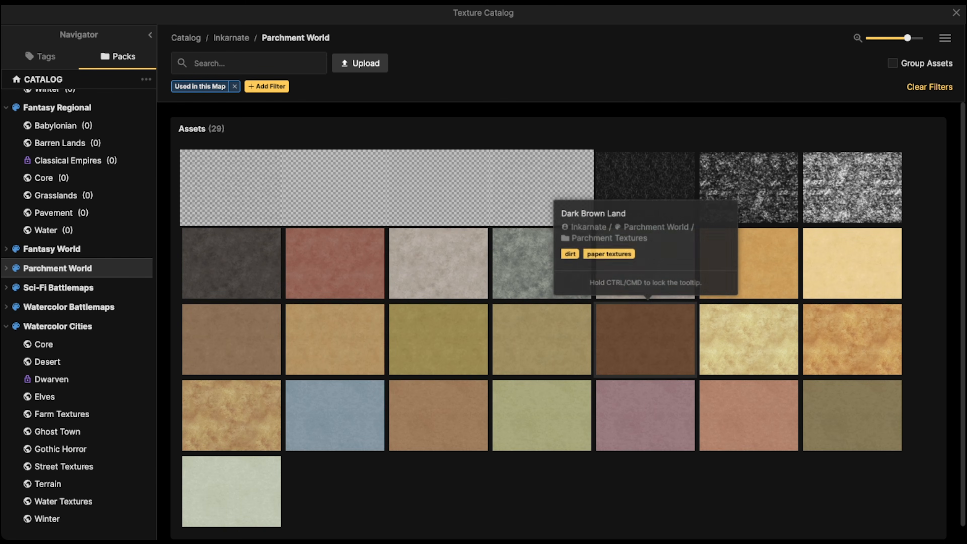
pyautogui.click(231, 339)
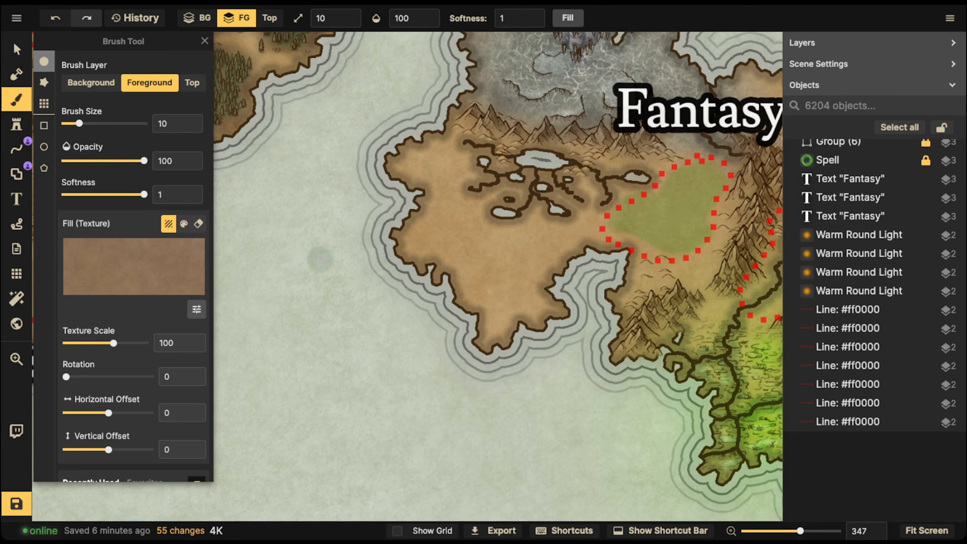
# Reduce the brush size to 3 and paint small brown patches in the middle and northwest of the Lacustrine plain.
pyautogui.moveTo(448, 228)
pyautogui.mouseDown()
pyautogui.moveTo(451, 237)
pyautogui.moveTo(474, 223)
pyautogui.moveTo(425, 213)
pyautogui.mouseUp()
pyautogui.hotkey('ctrl', 'z')
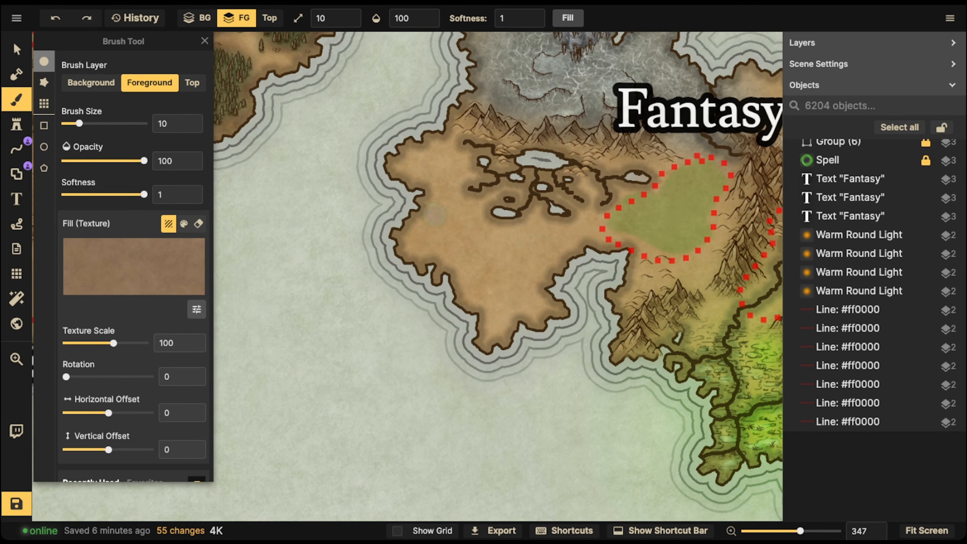
pyautogui.press('[')
pyautogui.click(349, 13)
pyautogui.click(349, 13)
pyautogui.click(349, 13)
pyautogui.scroll(5, 399, 299)
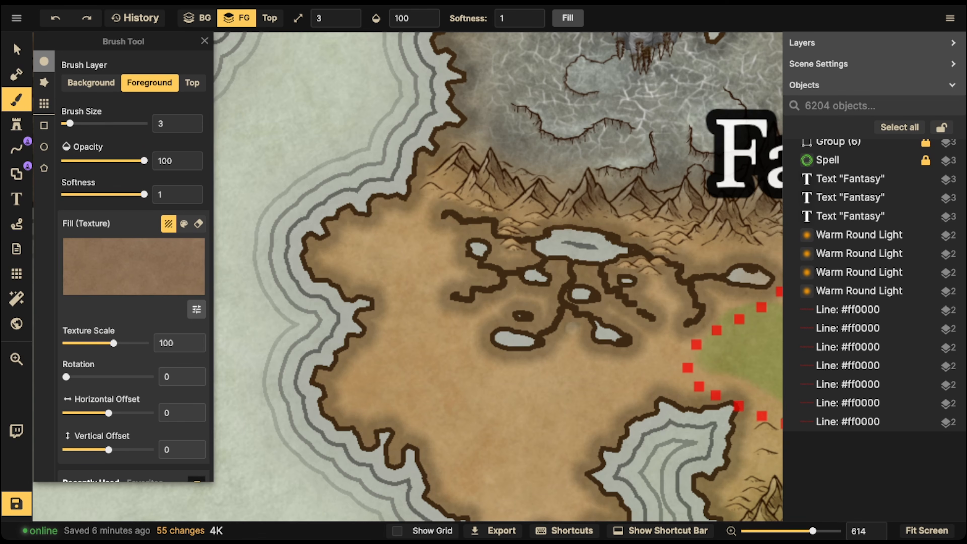
pyautogui.scroll(-3, 583, 309)
pyautogui.moveTo(459, 291); pyautogui.dragTo(510, 295)
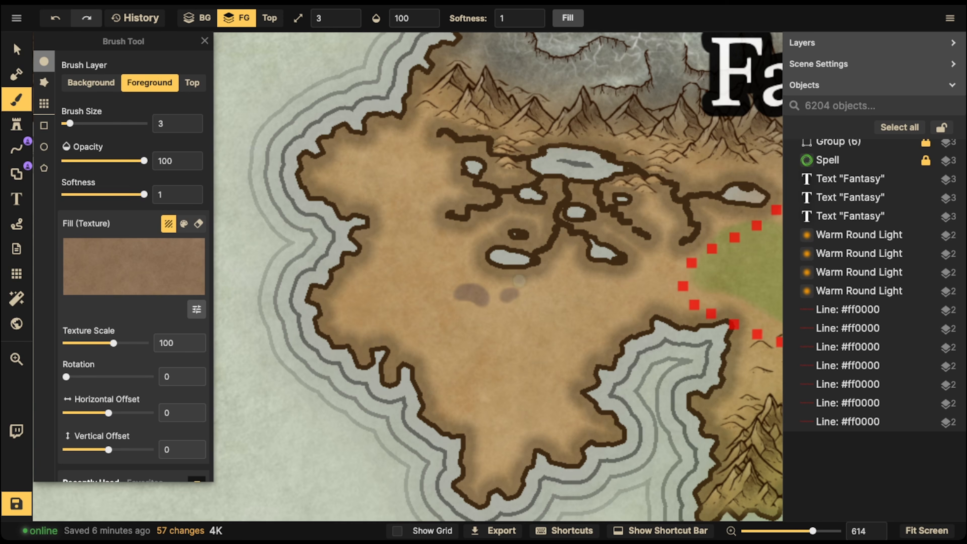
pyautogui.moveTo(410, 172)
pyautogui.mouseDown()
pyautogui.moveTo(414, 186)
pyautogui.moveTo(425, 174)
pyautogui.moveTo(417, 179)
pyautogui.mouseUp()
pyautogui.moveTo(389, 285)
pyautogui.mouseDown()
pyautogui.moveTo(382, 290)
pyautogui.moveTo(389, 282)
pyautogui.mouseUp()
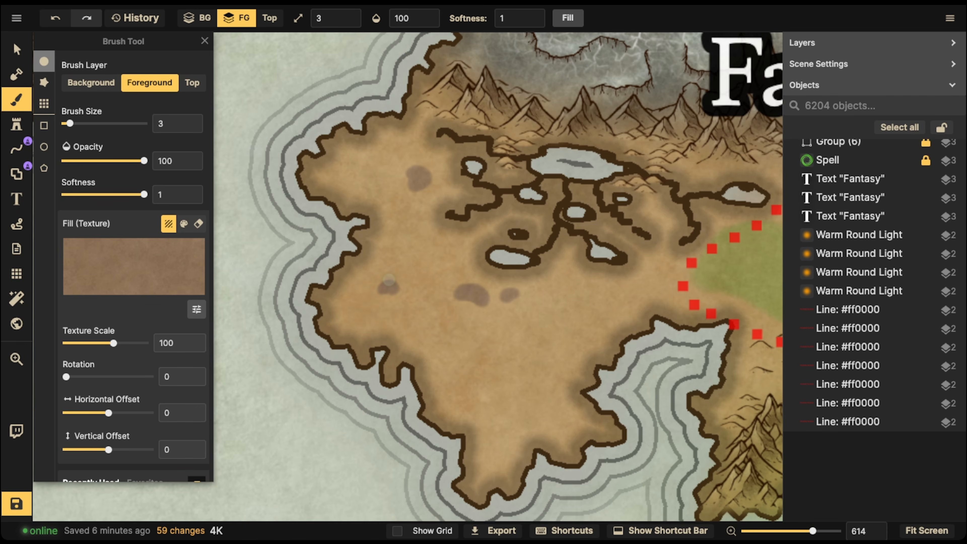
# Paint a small brown patch near the plain's west coast and another just south of the small lakes.
pyautogui.press('space')
pyautogui.moveTo(454, 328); pyautogui.dragTo(475, 265)
pyautogui.click(386, 239)
pyautogui.press('space')
pyautogui.moveTo(580, 227); pyautogui.dragTo(431, 229)
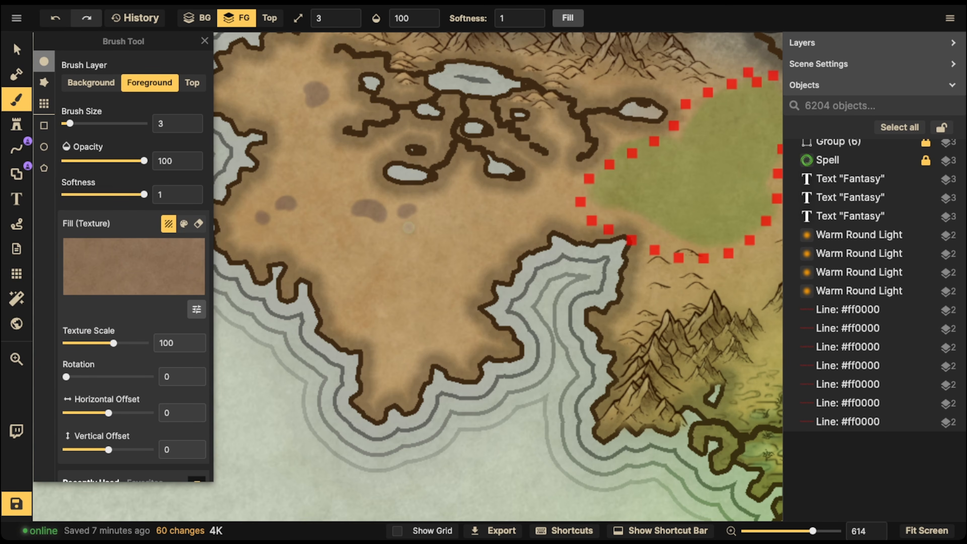
pyautogui.moveTo(462, 191)
pyautogui.mouseDown()
pyautogui.moveTo(459, 200)
pyautogui.moveTo(471, 198)
pyautogui.moveTo(462, 191)
pyautogui.moveTo(457, 199)
pyautogui.moveTo(471, 176)
pyautogui.mouseUp()
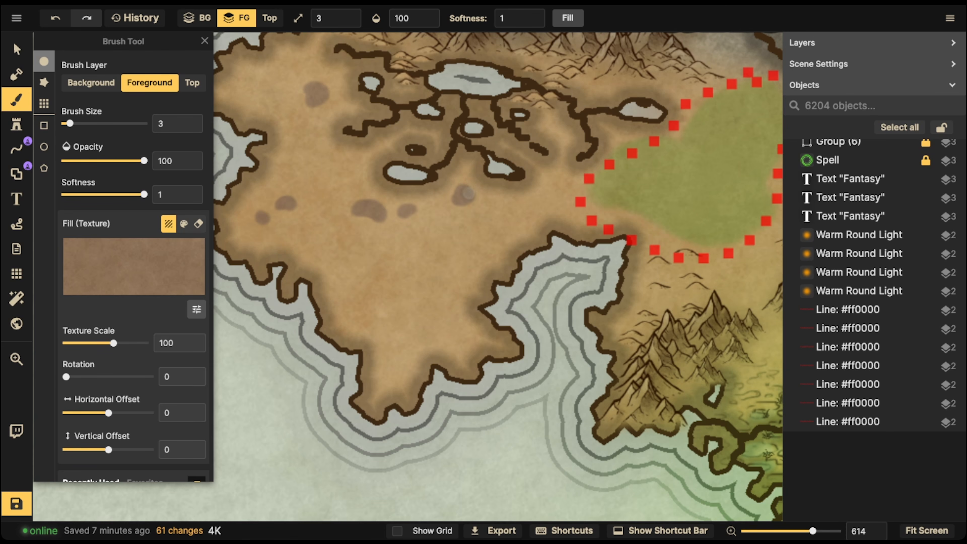
pyautogui.moveTo(460, 195); pyautogui.dragTo(469, 174)
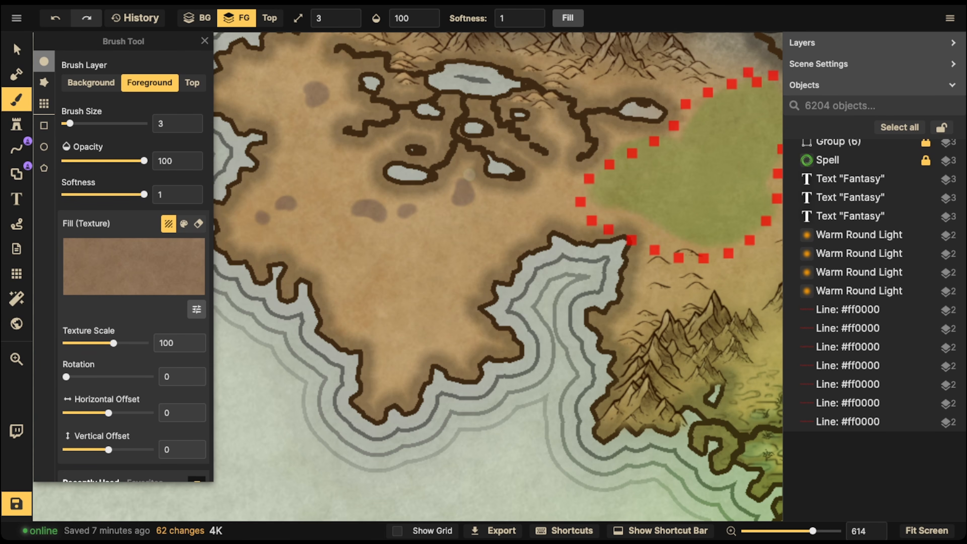
# Add a small brown patch beside the existing one in the plain's northwest, near the lakes.
pyautogui.press('space')
pyautogui.moveTo(407, 228); pyautogui.dragTo(453, 282)
pyautogui.moveTo(384, 159); pyautogui.dragTo(388, 159)
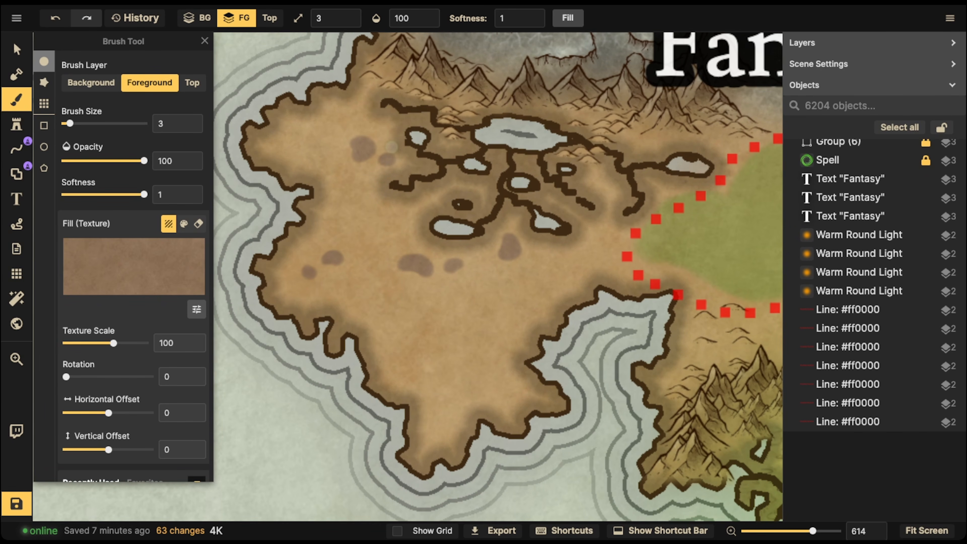
pyautogui.click(391, 159)
# Paint a large brown patch in the plain's south-centre and an elongated one northwest of it.
pyautogui.press('space')
pyautogui.moveTo(381, 344)
pyautogui.mouseDown()
pyautogui.moveTo(362, 272)
pyautogui.moveTo(399, 239)
pyautogui.mouseUp()
pyautogui.moveTo(381, 176); pyautogui.dragTo(427, 241)
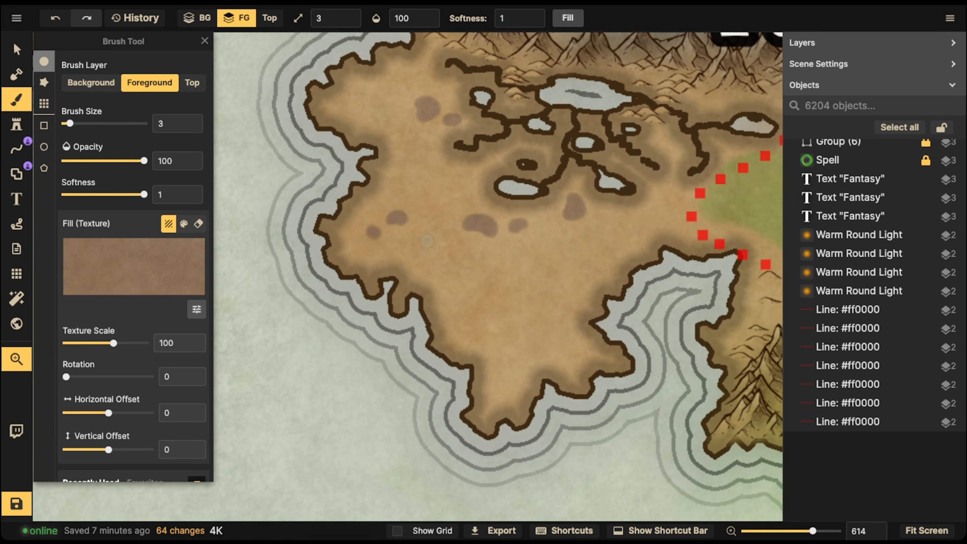
pyautogui.moveTo(541, 253); pyautogui.dragTo(460, 295)
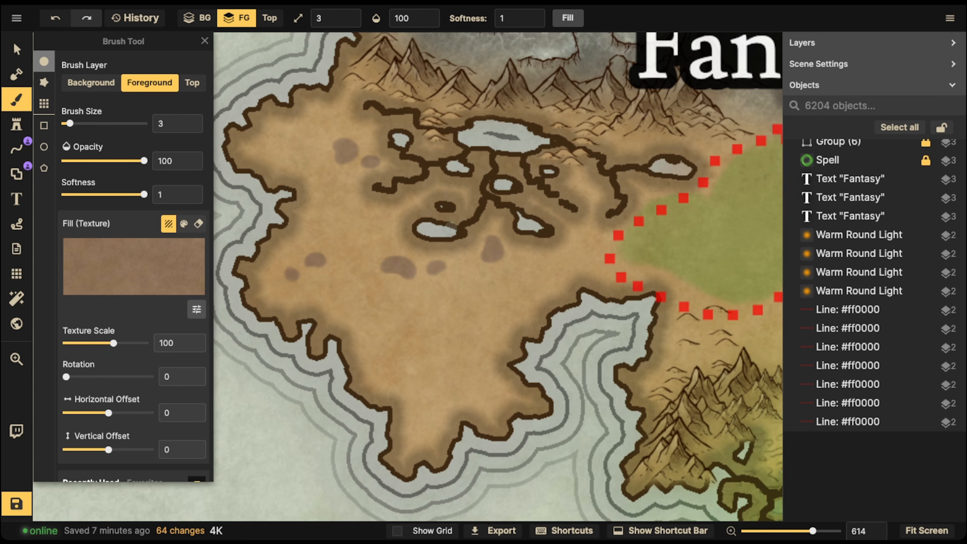
pyautogui.moveTo(425, 310)
pyautogui.mouseDown()
pyautogui.moveTo(401, 308)
pyautogui.moveTo(399, 319)
pyautogui.moveTo(415, 328)
pyautogui.moveTo(429, 313)
pyautogui.moveTo(390, 312)
pyautogui.moveTo(416, 330)
pyautogui.moveTo(436, 315)
pyautogui.moveTo(428, 305)
pyautogui.moveTo(400, 312)
pyautogui.moveTo(439, 302)
pyautogui.moveTo(433, 319)
pyautogui.moveTo(427, 304)
pyautogui.moveTo(399, 306)
pyautogui.moveTo(443, 313)
pyautogui.moveTo(427, 328)
pyautogui.moveTo(396, 317)
pyautogui.mouseUp()
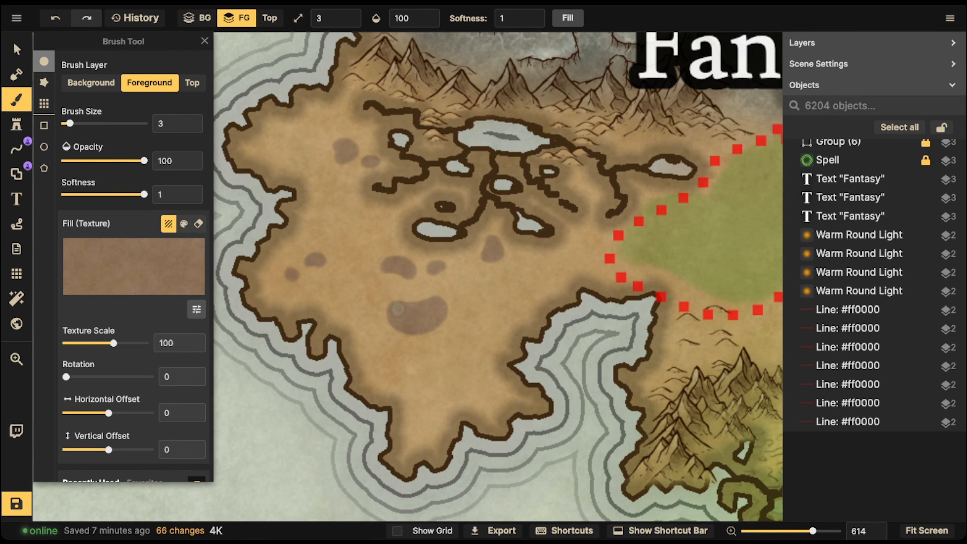
pyautogui.moveTo(347, 230)
pyautogui.mouseDown()
pyautogui.moveTo(360, 260)
pyautogui.moveTo(352, 273)
pyautogui.moveTo(372, 277)
pyautogui.moveTo(373, 230)
pyautogui.moveTo(351, 230)
pyautogui.moveTo(364, 229)
pyautogui.moveTo(361, 272)
pyautogui.moveTo(369, 248)
pyautogui.moveTo(360, 225)
pyautogui.mouseUp()
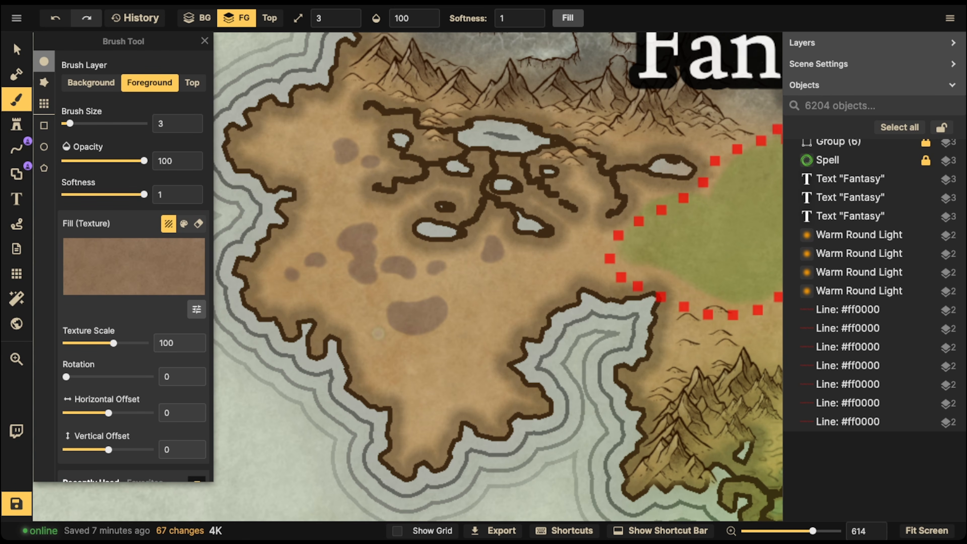
# Lower the brush opacity to 54 and paint fainter brown patches among the darker ones, from the northwest to the east of the plain.
pyautogui.moveTo(144, 161); pyautogui.dragTo(107, 160)
pyautogui.moveTo(350, 196)
pyautogui.mouseDown()
pyautogui.moveTo(349, 211)
pyautogui.moveTo(340, 206)
pyautogui.moveTo(360, 210)
pyautogui.moveTo(352, 197)
pyautogui.mouseUp()
pyautogui.moveTo(397, 219); pyautogui.dragTo(384, 220)
pyautogui.moveTo(452, 327)
pyautogui.mouseDown()
pyautogui.moveTo(471, 337)
pyautogui.moveTo(464, 320)
pyautogui.mouseUp()
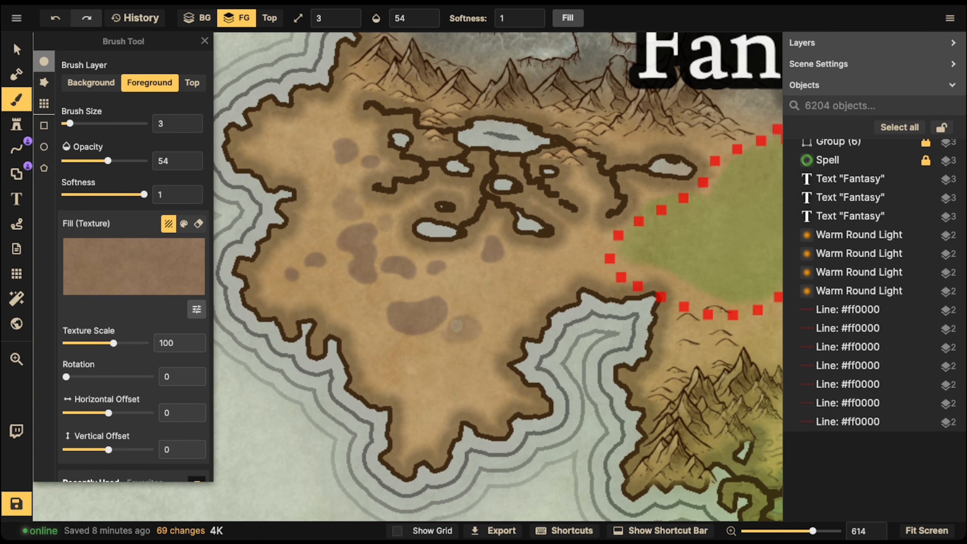
pyautogui.moveTo(459, 271)
pyautogui.mouseDown()
pyautogui.moveTo(476, 270)
pyautogui.moveTo(471, 259)
pyautogui.mouseUp()
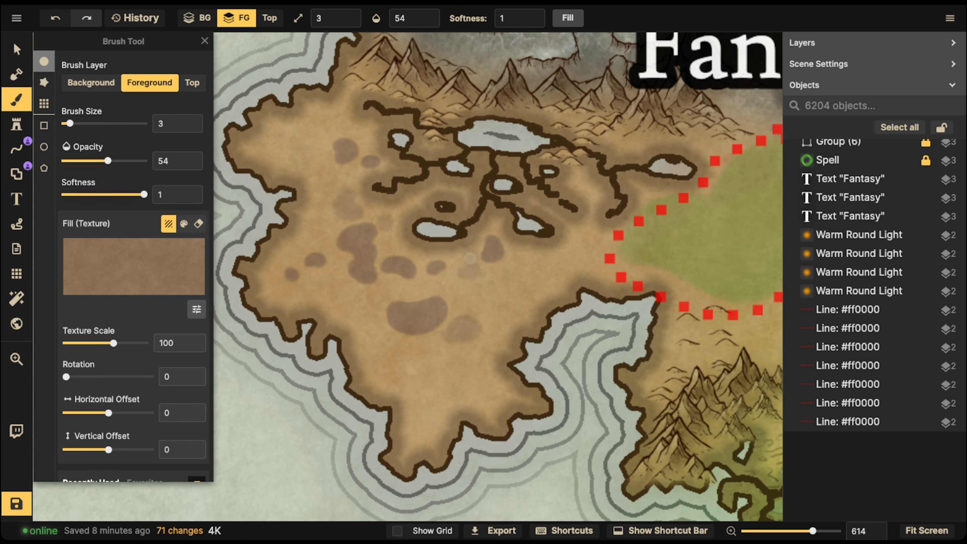
pyautogui.moveTo(335, 293)
pyautogui.mouseDown()
pyautogui.moveTo(328, 301)
pyautogui.moveTo(349, 294)
pyautogui.moveTo(328, 293)
pyautogui.mouseUp()
pyautogui.moveTo(288, 143); pyautogui.dragTo(297, 139)
pyautogui.moveTo(543, 260)
pyautogui.mouseDown()
pyautogui.moveTo(549, 267)
pyautogui.moveTo(537, 266)
pyautogui.mouseUp()
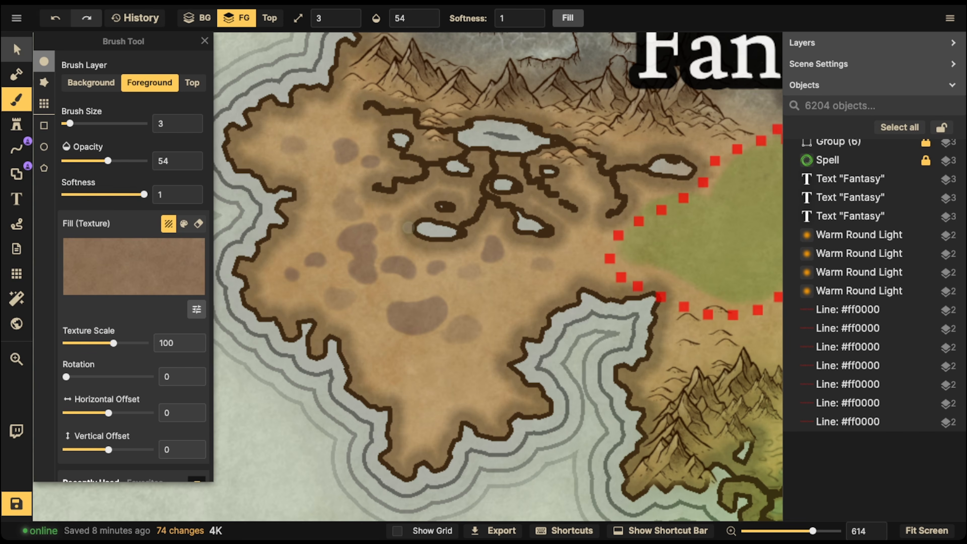
# Examine the painted patches on the Lacustrine plain at several zoom levels against the surrounding regions.
pyautogui.click(17, 50)
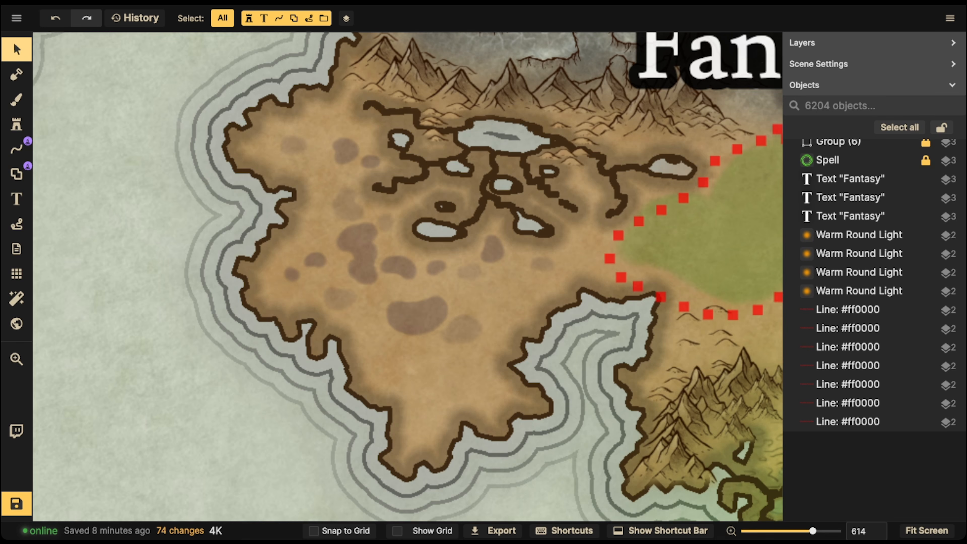
pyautogui.scroll(1, 367, 198)
pyautogui.scroll(-3, 367, 197)
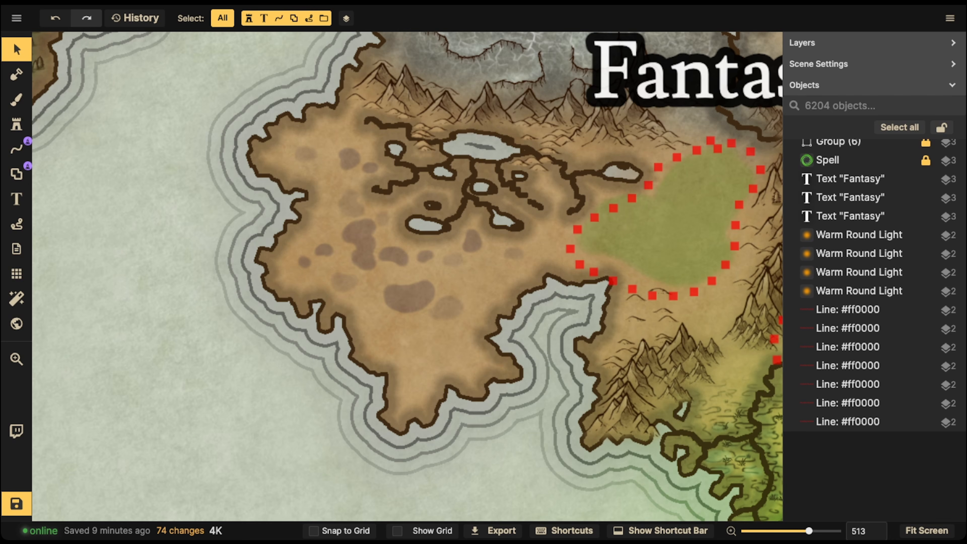
pyautogui.scroll(-5, 504, 245)
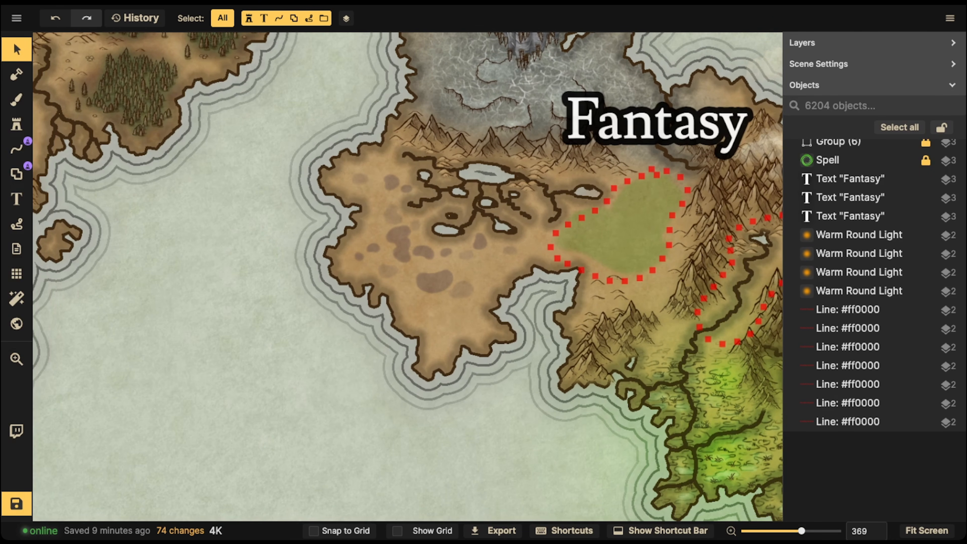
pyautogui.scroll(-4, 384, 248)
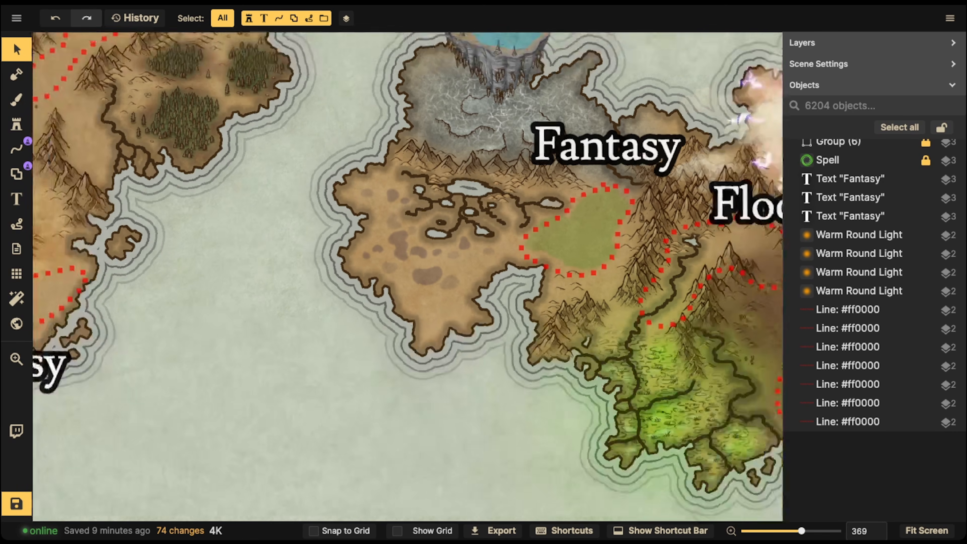
pyautogui.moveTo(384, 252); pyautogui.dragTo(381, 271)
pyautogui.scroll(6, 454, 274)
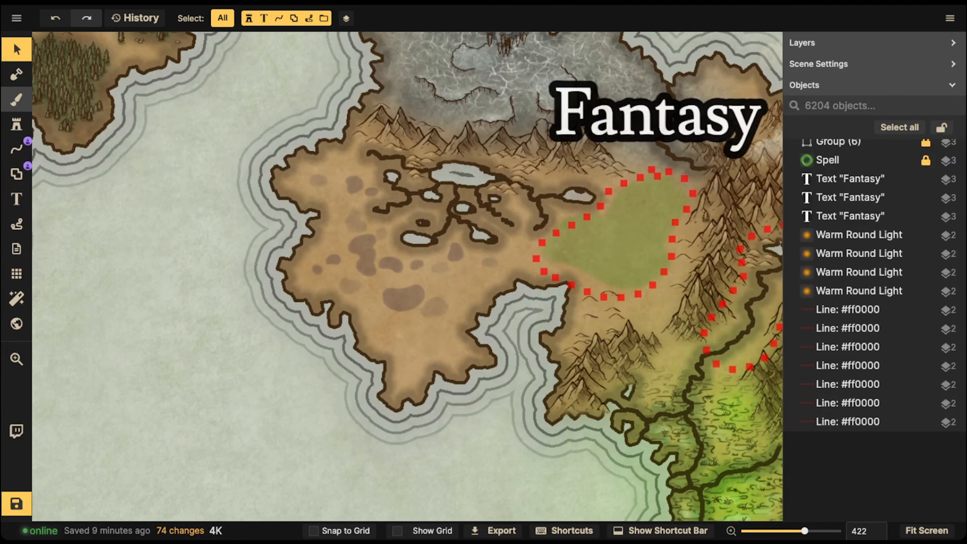
# Set the brush to opacity 100 and size 13, try the recently used texture at scale 8.46 on the plain, and undo it.
pyautogui.click(16, 99)
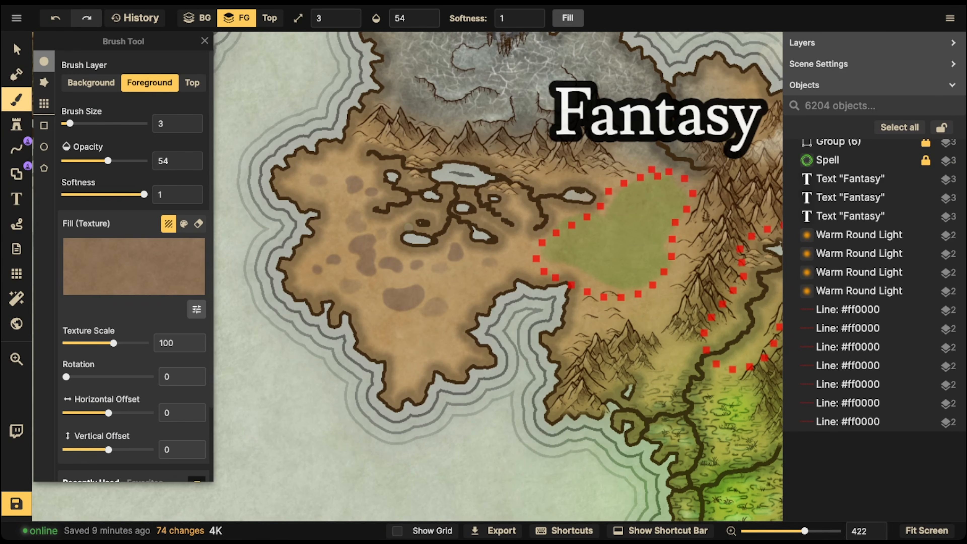
pyautogui.click(126, 267)
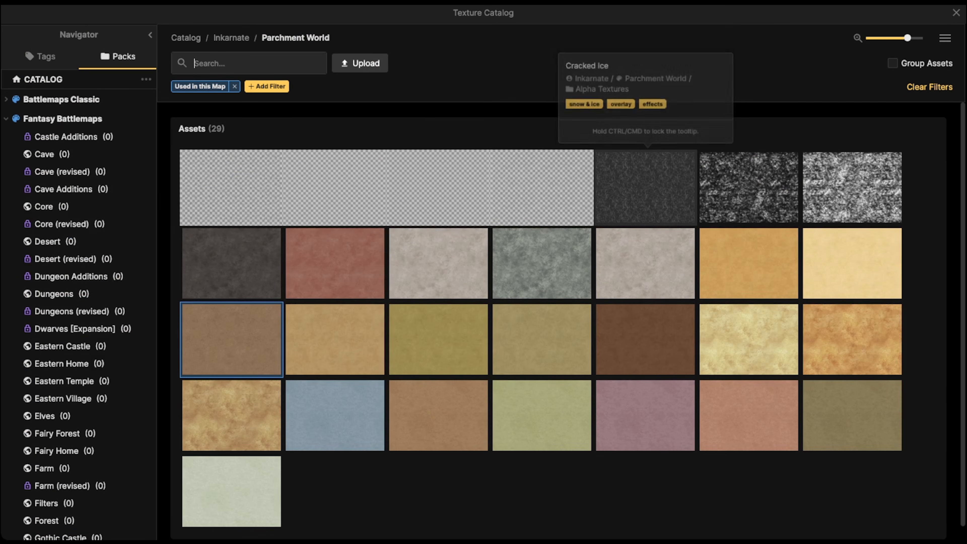
pyautogui.click(231, 339)
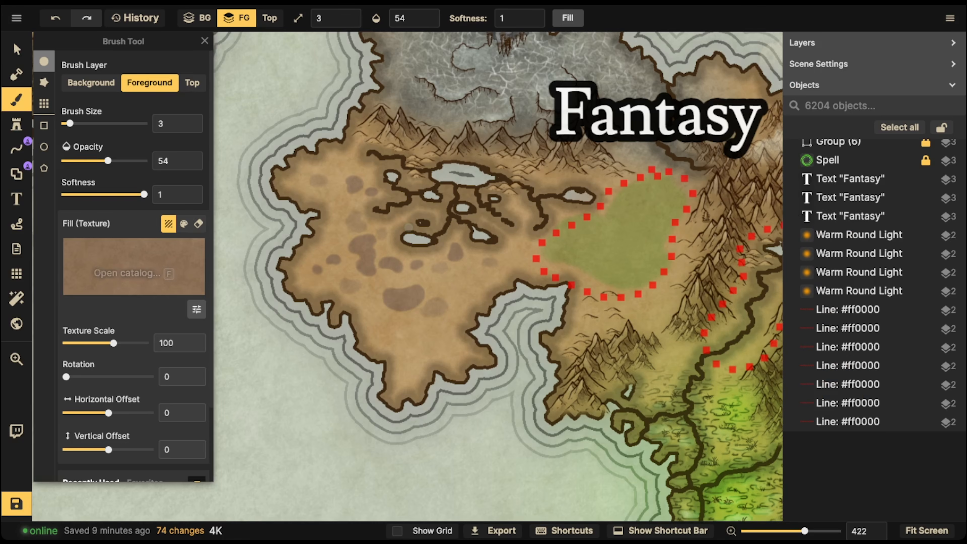
pyautogui.click(105, 425)
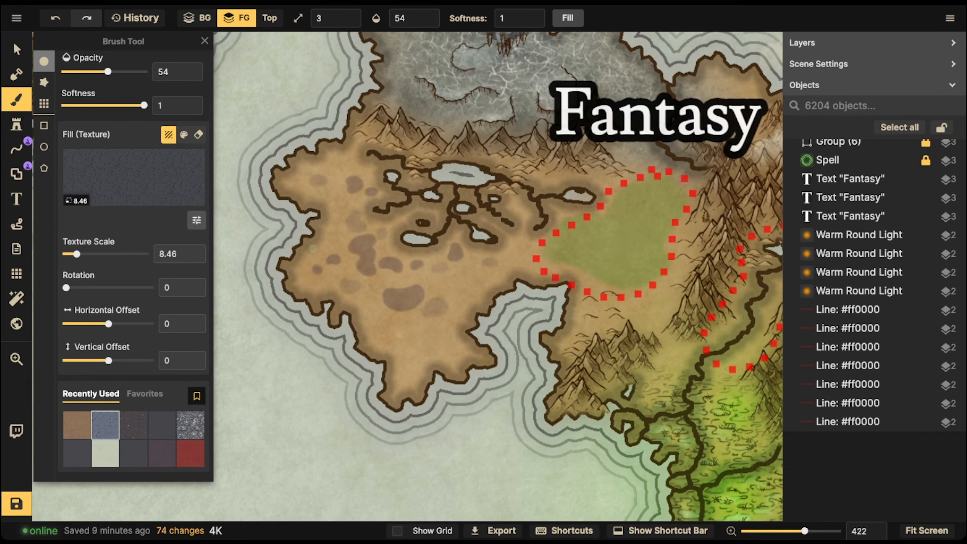
pyautogui.press('[')
pyautogui.moveTo(413, 18); pyautogui.dragTo(450, 18)
pyautogui.press('[')
pyautogui.click(321, 242)
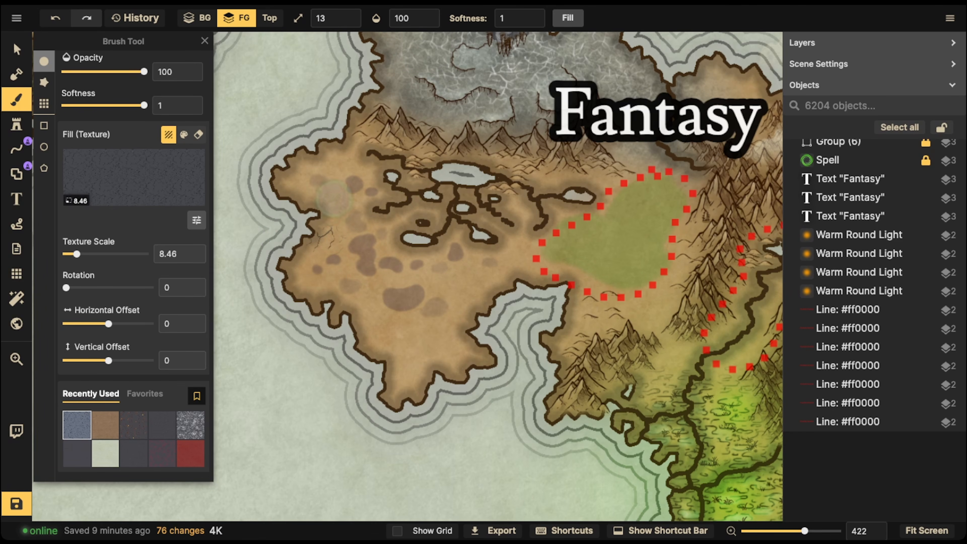
pyautogui.hotkey('ctrl', 'z')
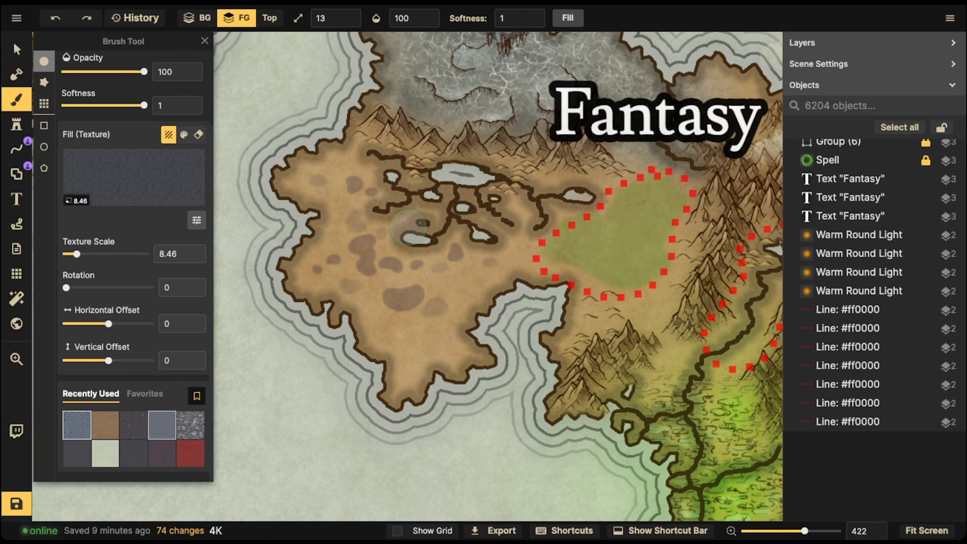
# Stamp the small ground-mark texture at scale 90.26 and brush size 13 across the plain's coasts, brown patches and the area around the lakes.
pyautogui.press('[')
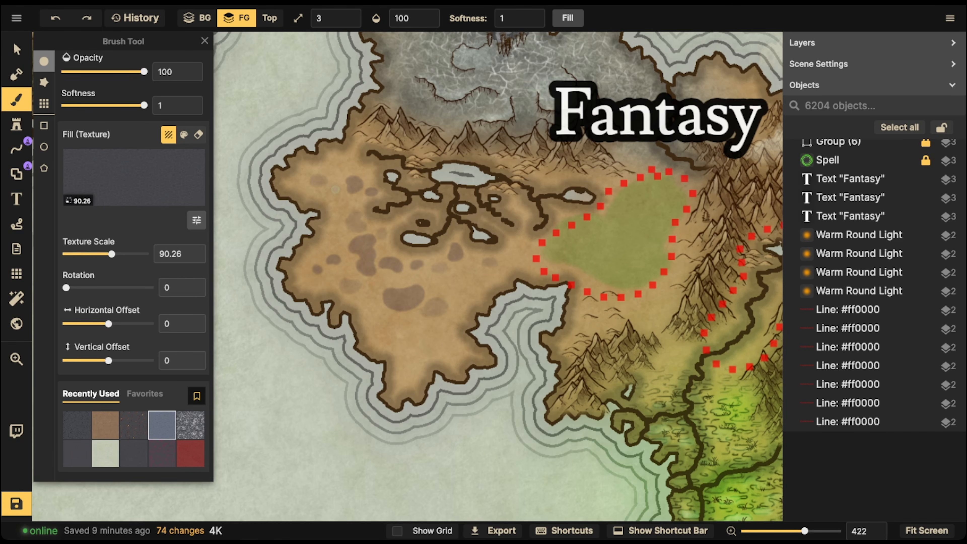
pyautogui.press(']')
pyautogui.click(353, 154)
pyautogui.click(310, 170)
pyautogui.click(295, 185)
pyautogui.click(324, 189)
pyautogui.click(342, 194)
pyautogui.click(336, 200)
pyautogui.click(326, 217)
pyautogui.click(330, 229)
pyautogui.click(315, 233)
pyautogui.click(307, 279)
pyautogui.click(320, 289)
pyautogui.click(324, 297)
pyautogui.click(366, 303)
pyautogui.click(364, 316)
pyautogui.click(370, 333)
pyautogui.click(394, 325)
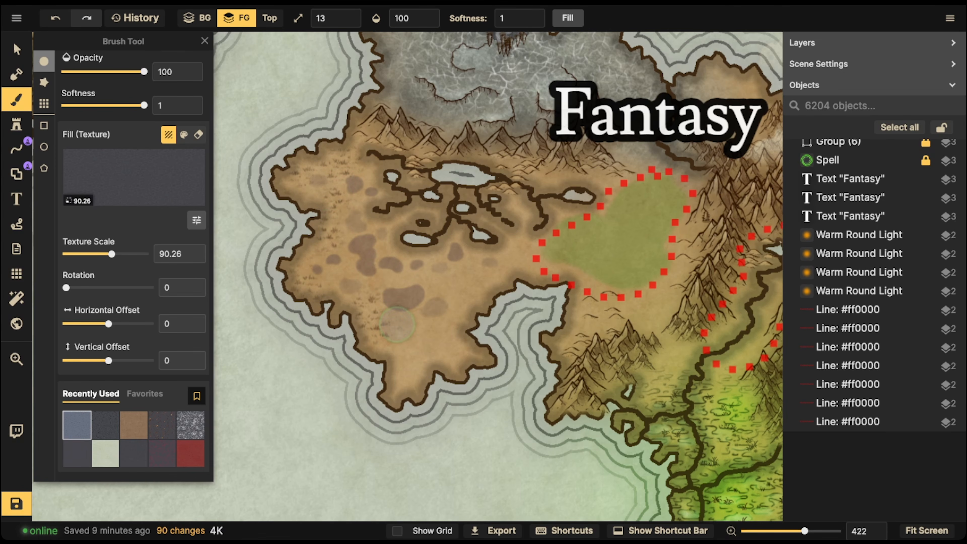
pyautogui.click(401, 301)
pyautogui.click(403, 292)
pyautogui.click(400, 297)
pyautogui.click(406, 296)
pyautogui.click(407, 295)
pyautogui.click(419, 301)
pyautogui.click(445, 317)
pyautogui.click(474, 282)
pyautogui.click(500, 288)
pyautogui.click(502, 288)
pyautogui.click(493, 267)
pyautogui.click(349, 285)
pyautogui.click(350, 255)
pyautogui.click(290, 198)
pyautogui.click(355, 130)
pyautogui.click(357, 120)
pyautogui.click(431, 245)
pyautogui.click(405, 240)
pyautogui.click(397, 233)
pyautogui.click(395, 228)
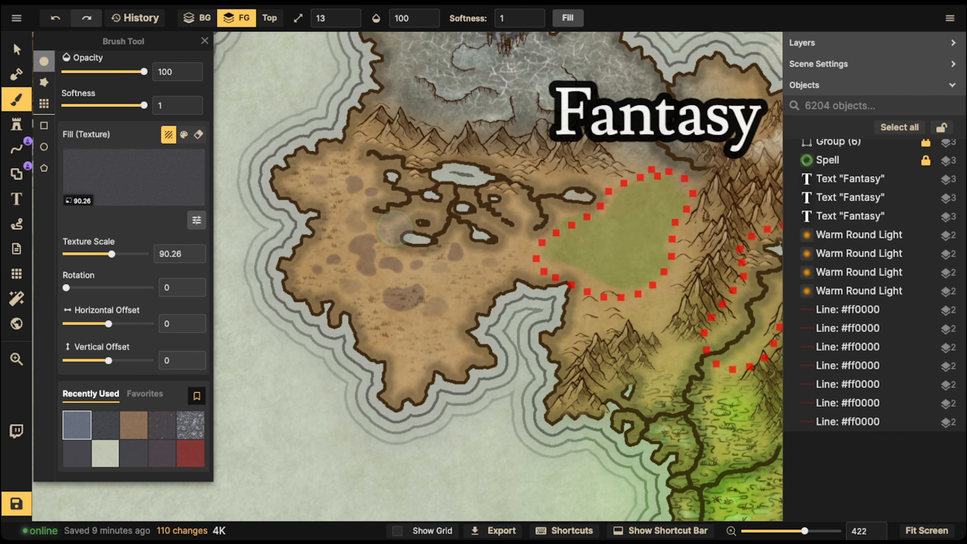
# Add more ground marks over the plain's brown patches and along its southeastern coast.
pyautogui.click(366, 265)
pyautogui.click(385, 290)
pyautogui.click(400, 302)
pyautogui.click(473, 287)
pyautogui.click(479, 284)
pyautogui.click(505, 269)
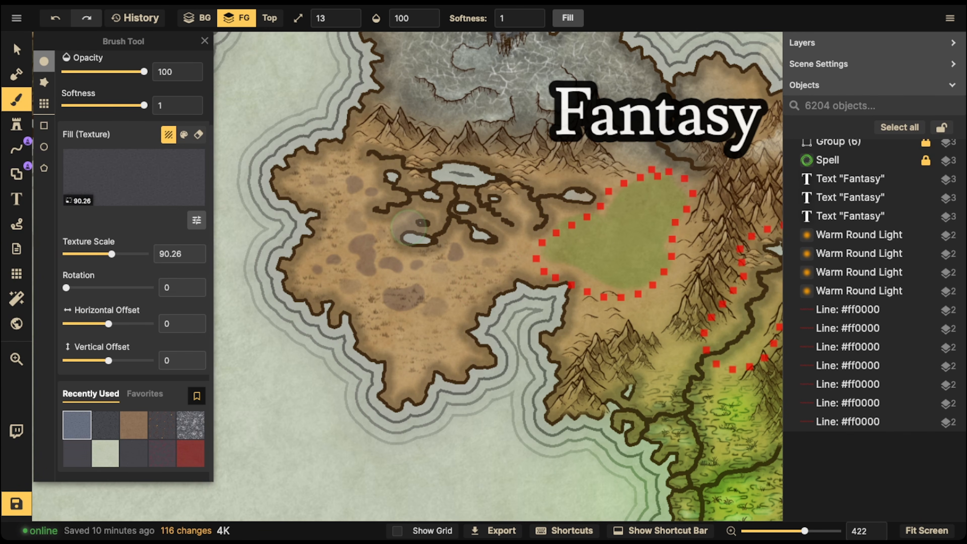
# Choose the plain olive parchment texture, set the brush opacity to 44, and dab it by the northwestern lakes.
pyautogui.click(118, 183)
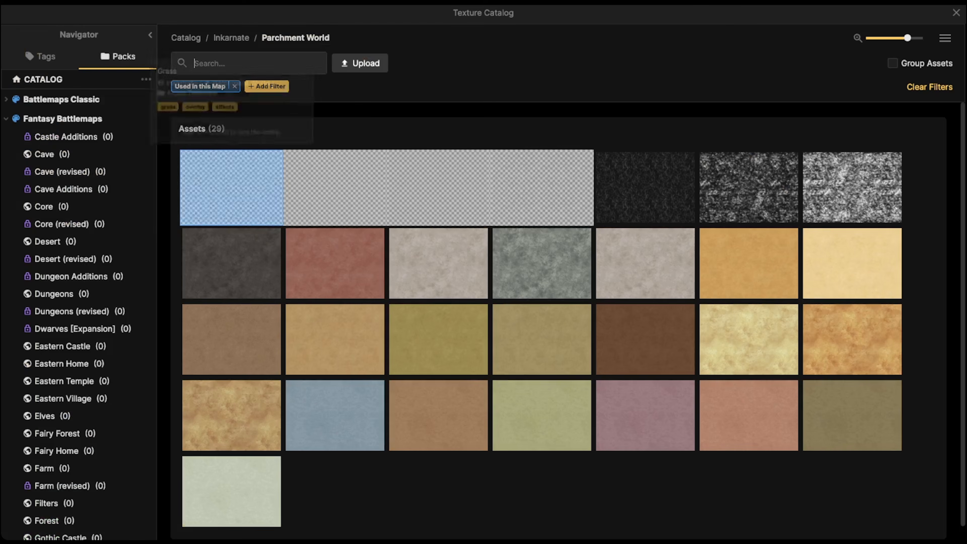
pyautogui.click(439, 335)
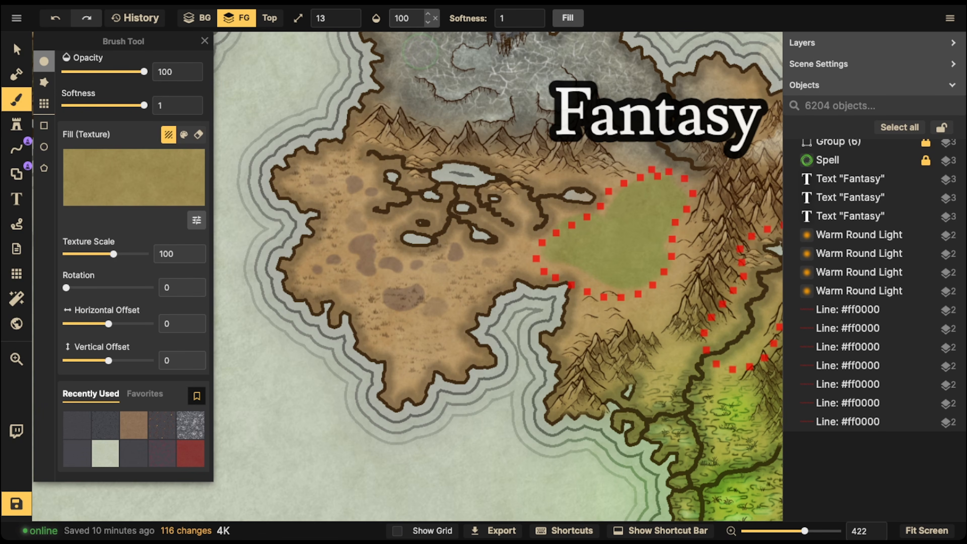
pyautogui.click(414, 18)
pyautogui.click(400, 61)
pyautogui.moveTo(401, 61); pyautogui.dragTo(397, 61)
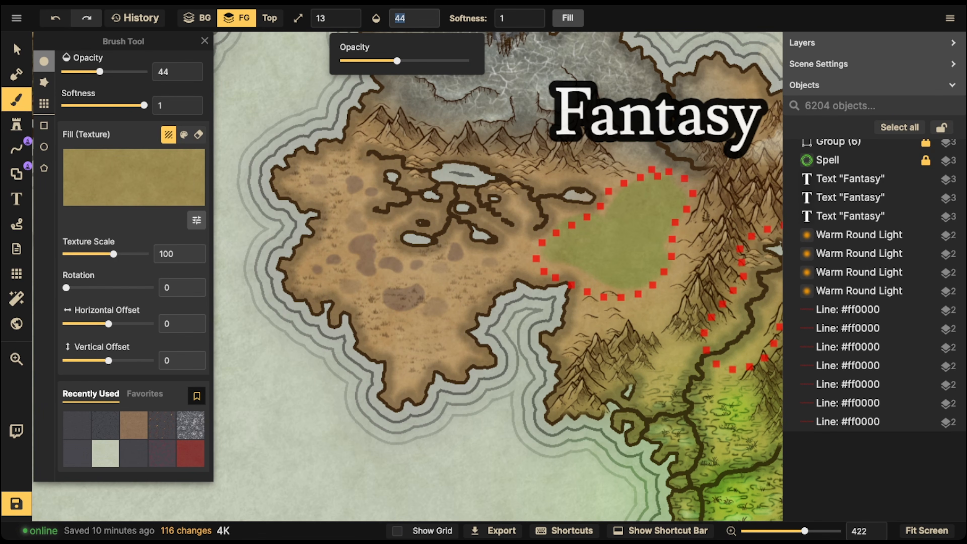
pyautogui.click(421, 176)
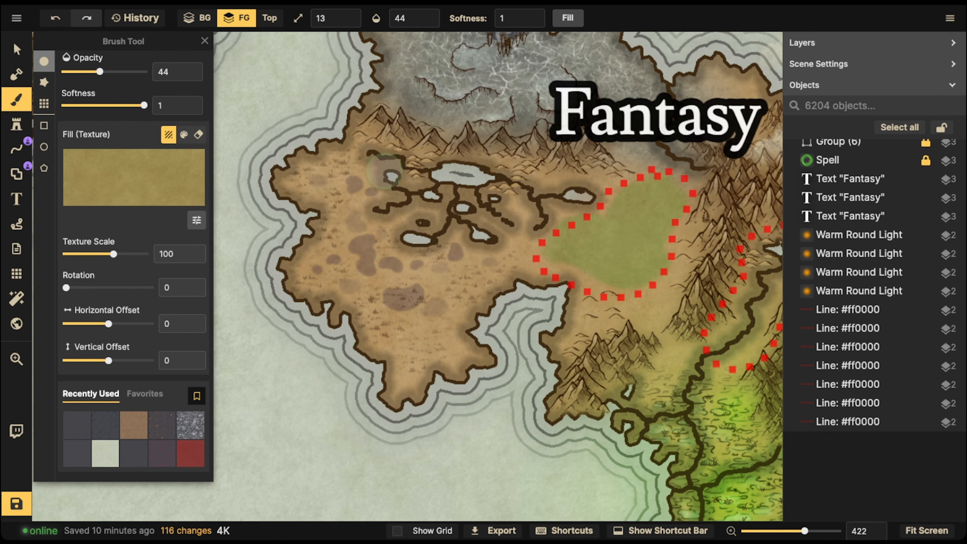
# Raise the brush opacity to 59 and paint the olive tint around the lakes and across the plain down to its southern coast.
pyautogui.click(428, 14)
pyautogui.moveTo(392, 171)
pyautogui.mouseDown()
pyautogui.moveTo(402, 169)
pyautogui.moveTo(383, 171)
pyautogui.moveTo(413, 194)
pyautogui.moveTo(449, 200)
pyautogui.moveTo(461, 181)
pyautogui.moveTo(493, 172)
pyautogui.moveTo(471, 222)
pyautogui.mouseUp()
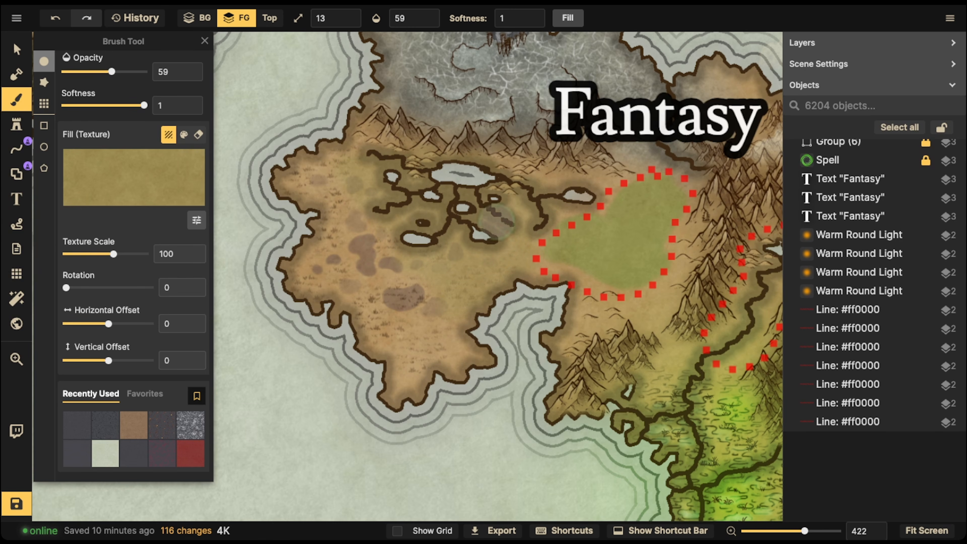
pyautogui.click(394, 210)
pyautogui.click(319, 184)
pyautogui.click(323, 263)
pyautogui.click(426, 335)
pyautogui.click(479, 355)
# Stamp the ground-mark texture at scale 90.26 and opacity 59 across the plain, from the central patches to the southern and northwestern coasts.
pyautogui.click(105, 425)
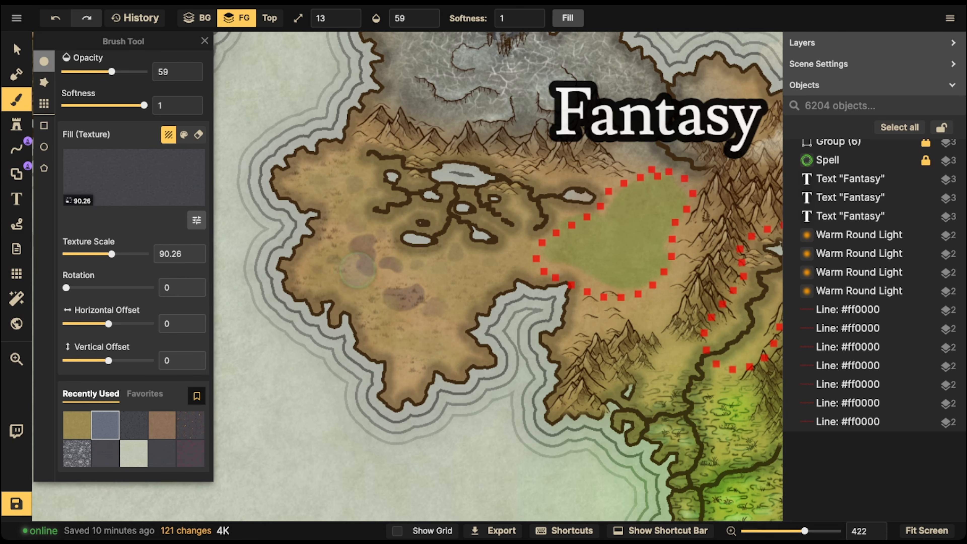
pyautogui.click(358, 263)
pyautogui.click(358, 225)
pyautogui.click(385, 244)
pyautogui.click(417, 263)
pyautogui.click(455, 254)
pyautogui.click(468, 262)
pyautogui.click(467, 262)
pyautogui.click(467, 305)
pyautogui.click(467, 335)
pyautogui.click(430, 320)
pyautogui.click(398, 298)
pyautogui.click(340, 232)
pyautogui.click(275, 167)
pyautogui.click(278, 166)
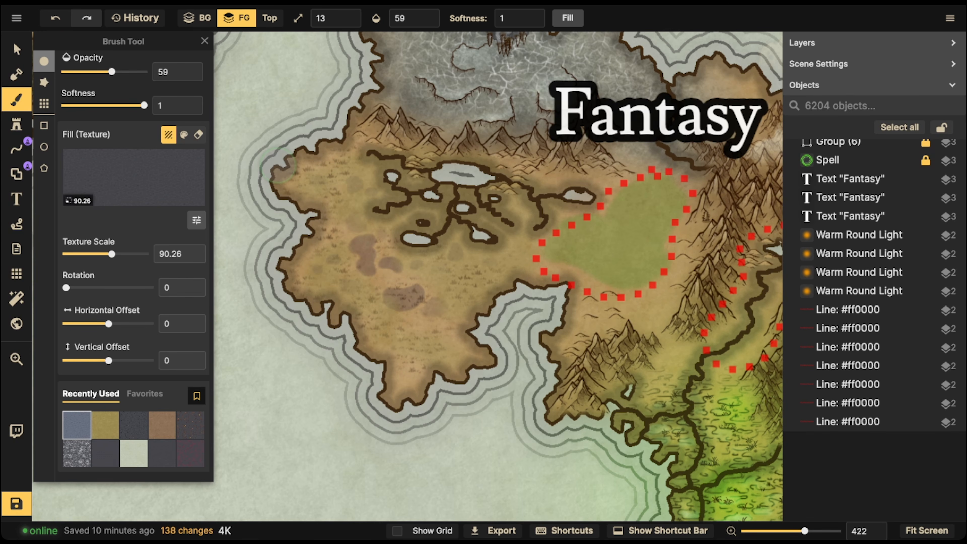
# Examine the textured Lacustrine plain up close and against the whole world map.
pyautogui.click(16, 49)
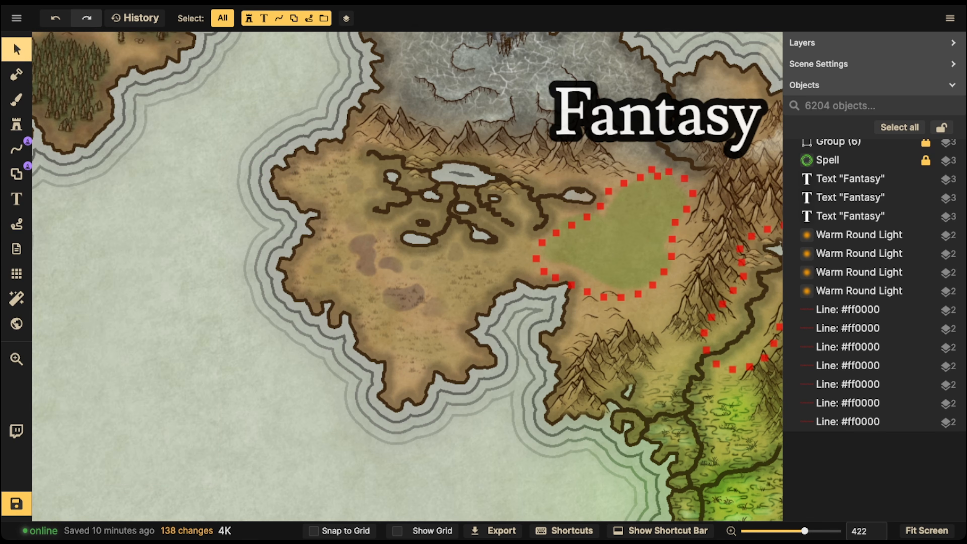
pyautogui.scroll(-3, 239, 162)
pyautogui.scroll(-2, 328, 191)
pyautogui.moveTo(327, 191); pyautogui.dragTo(435, 190)
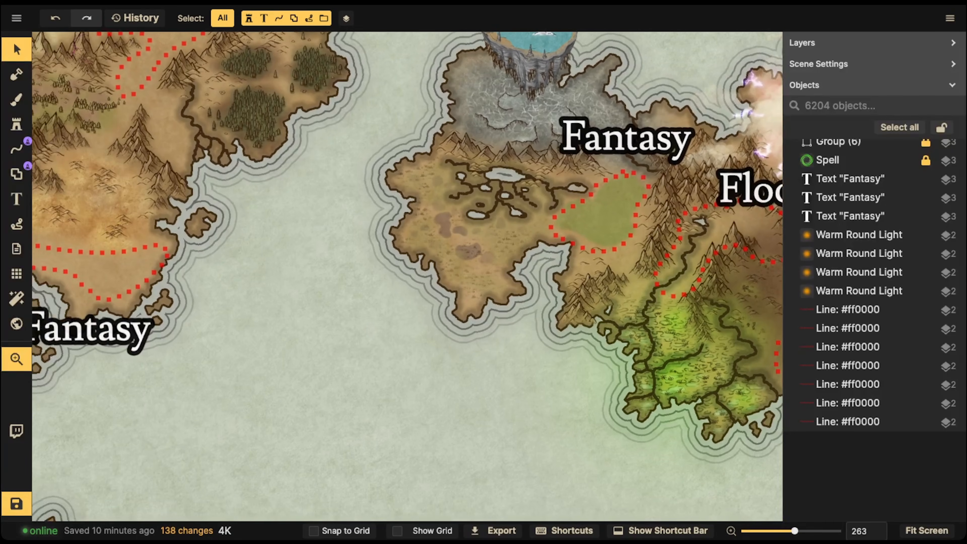
pyautogui.scroll(-3, 541, 259)
pyautogui.scroll(-2, 434, 278)
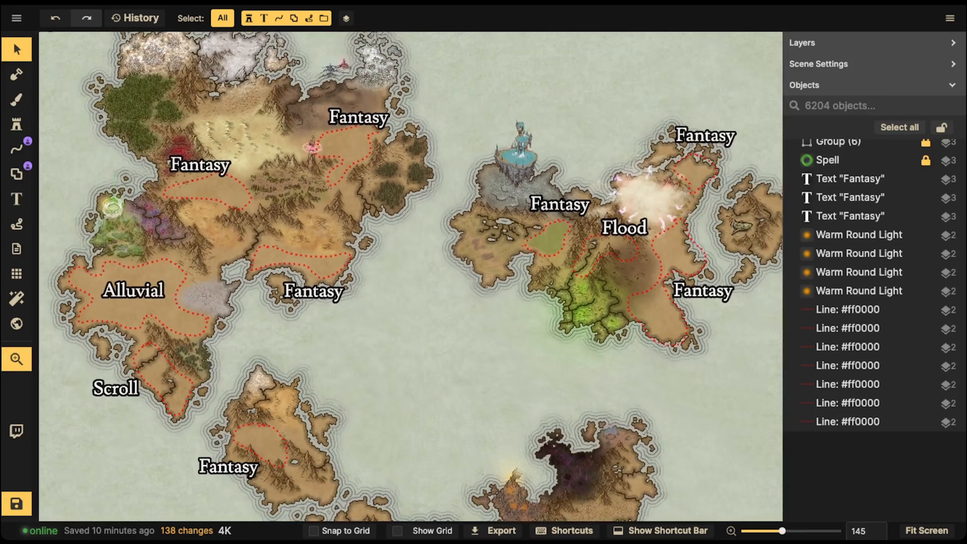
pyautogui.moveTo(434, 278); pyautogui.dragTo(413, 241)
pyautogui.scroll(6, 441, 219)
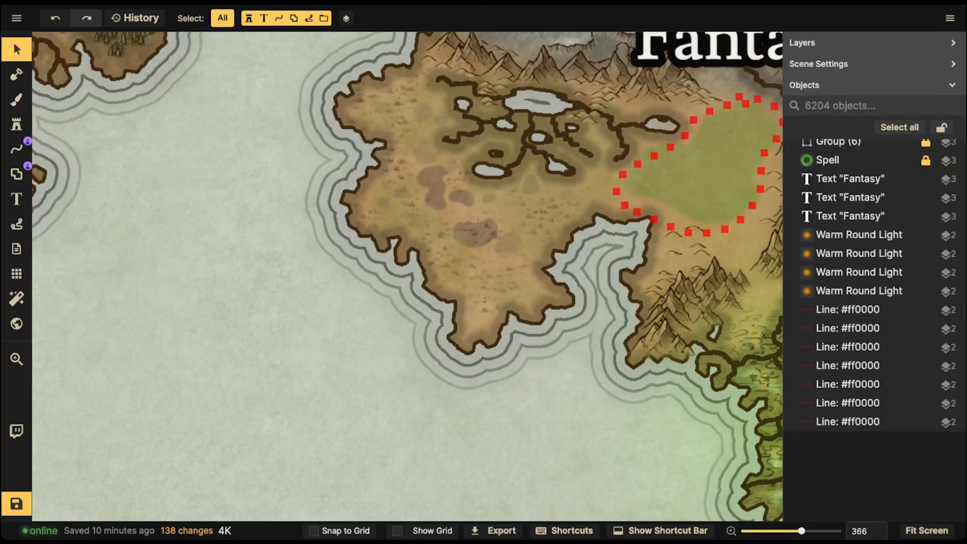
pyautogui.moveTo(502, 231); pyautogui.dragTo(434, 323)
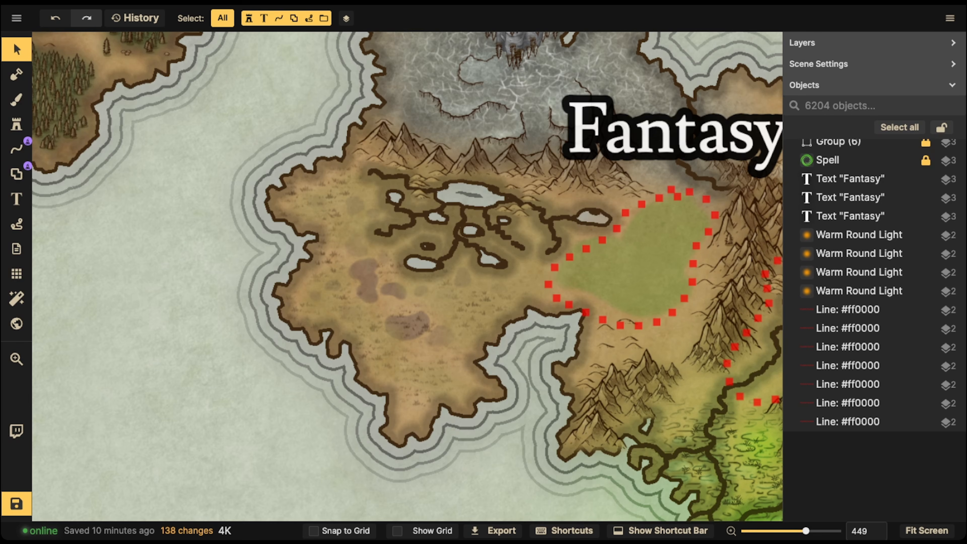
pyautogui.scroll(-8, 416, 225)
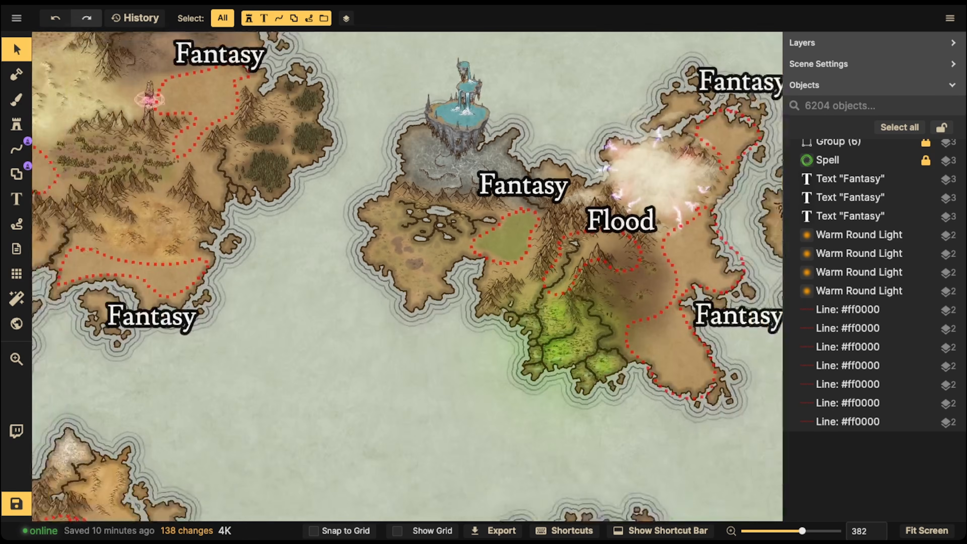
pyautogui.scroll(-5, 417, 225)
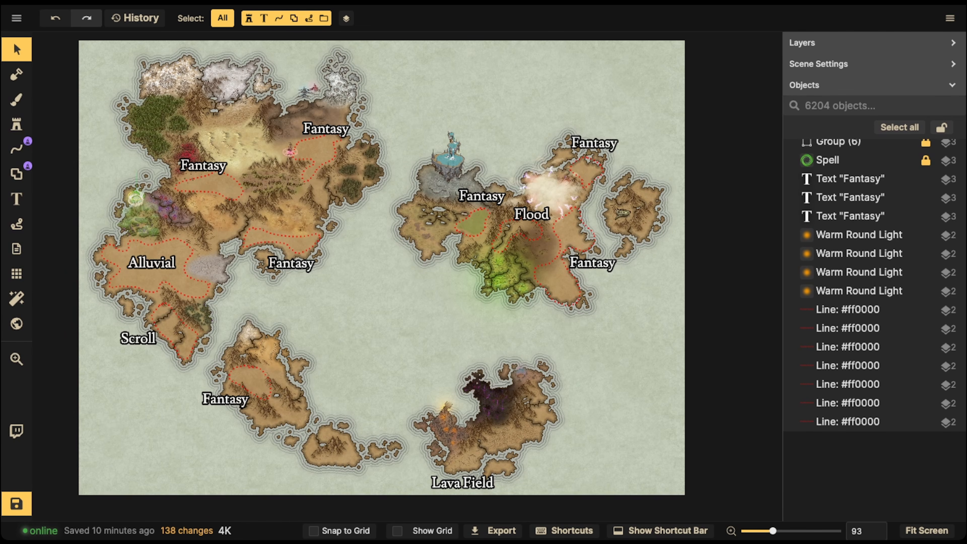
# Move the Alluvial label off its plain into the sea just southeast of the region.
pyautogui.scroll(5, 366, 235)
pyautogui.moveTo(267, 244); pyautogui.dragTo(702, 236)
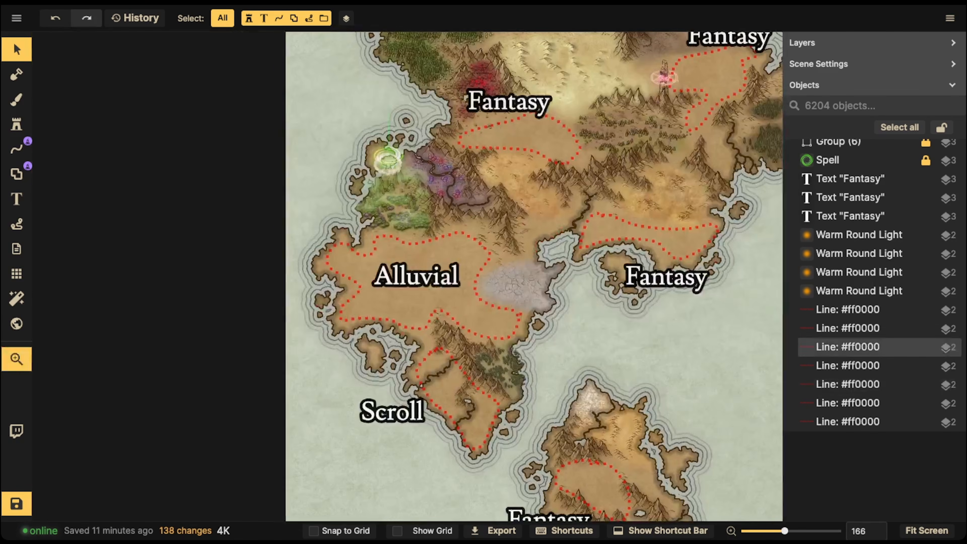
pyautogui.scroll(4, 451, 289)
pyautogui.moveTo(399, 272); pyautogui.dragTo(736, 386)
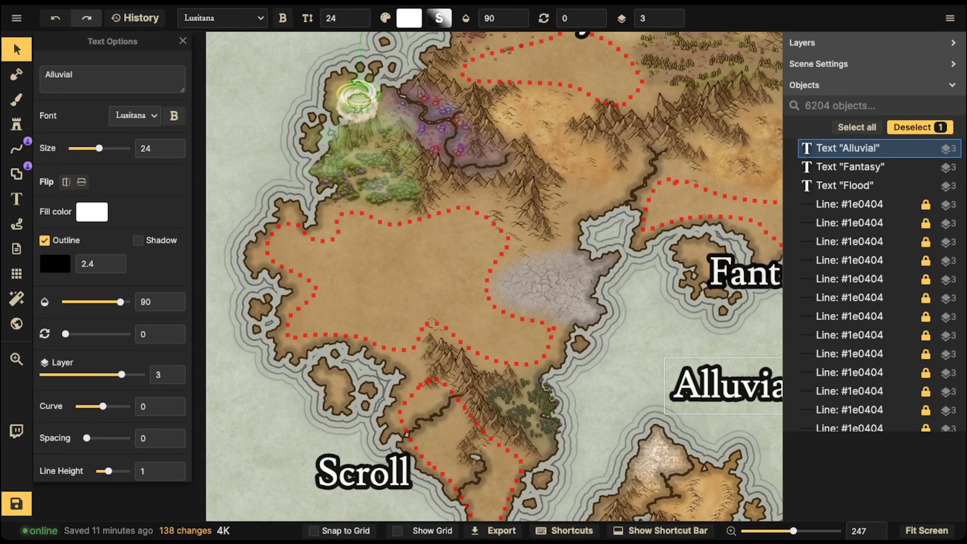
pyautogui.scroll(3, 423, 263)
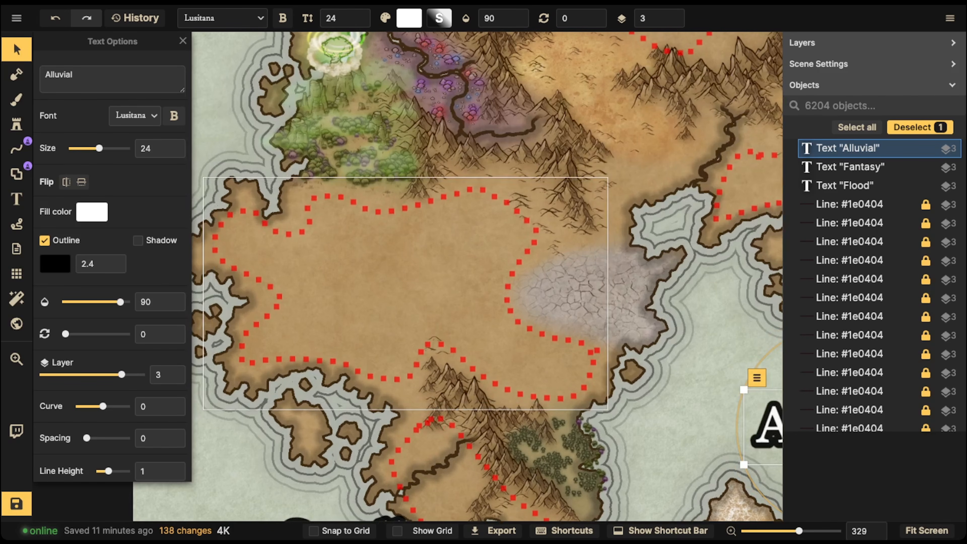
pyautogui.scroll(-1, 384, 262)
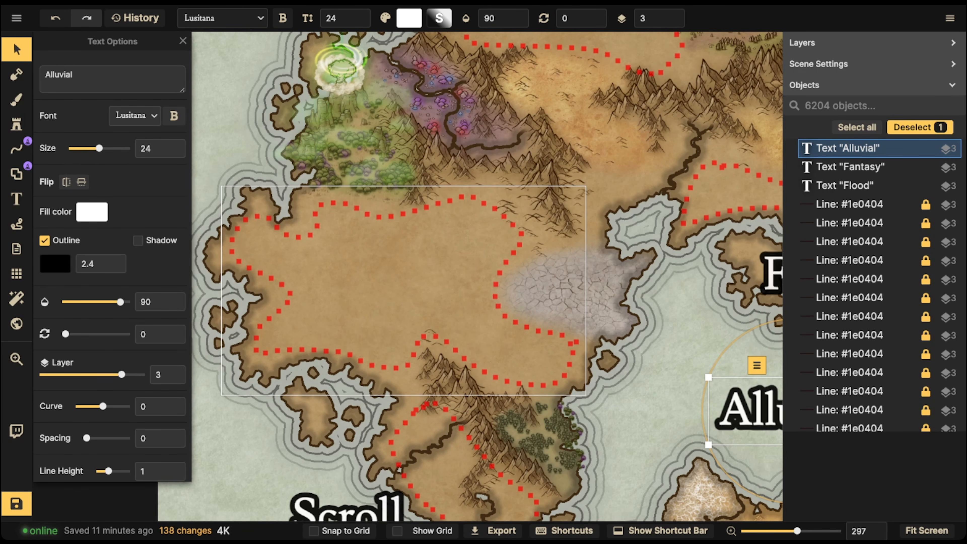
pyautogui.moveTo(746, 408); pyautogui.dragTo(637, 389)
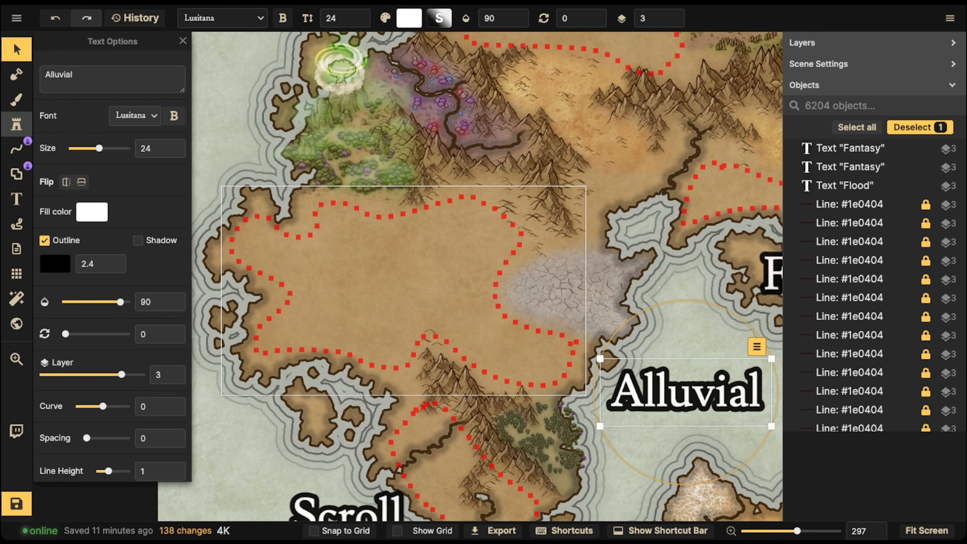
# Choose the pyramid stamp from the Parchment World stamp catalog.
pyautogui.click(16, 124)
pyautogui.scroll(-3, 113, 219)
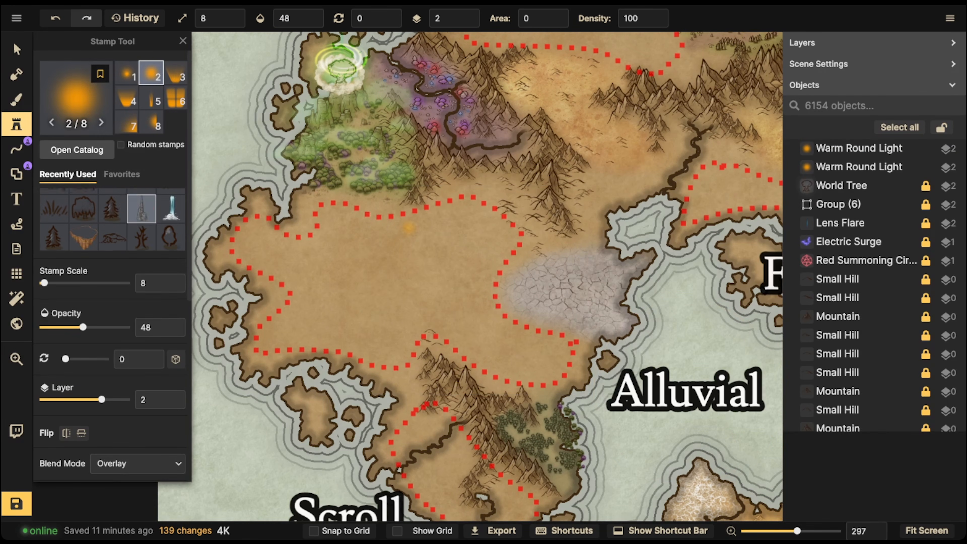
pyautogui.click(76, 98)
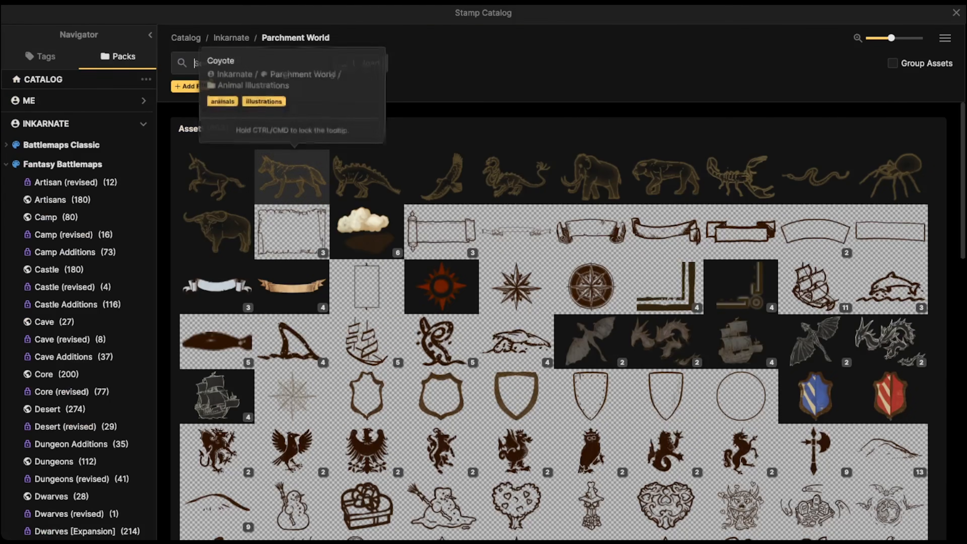
pyautogui.scroll(-1, 551, 321)
pyautogui.scroll(-5, 356, 328)
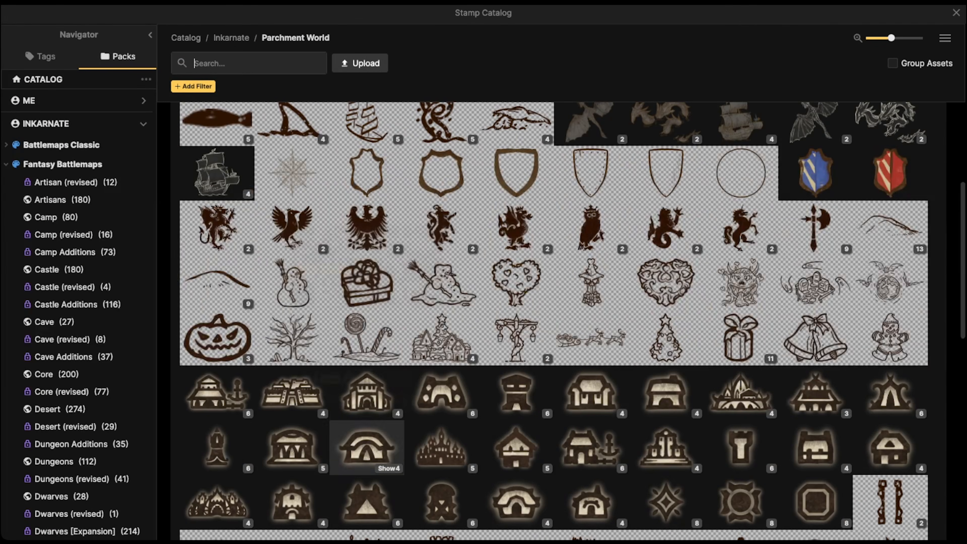
pyautogui.scroll(-10, 293, 322)
pyautogui.scroll(5, 517, 267)
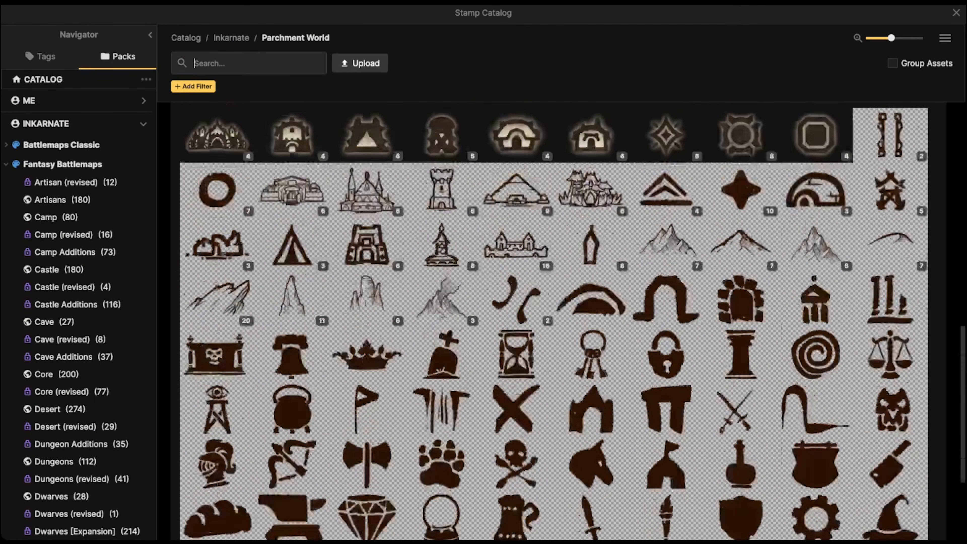
pyautogui.click(516, 238)
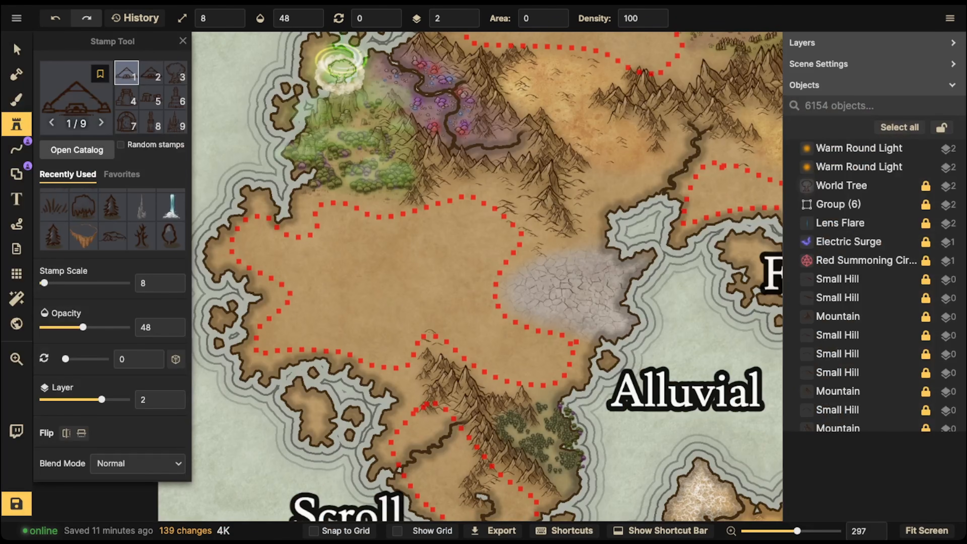
# Try a pyramid stamp at scale 88 and opacity 100 in the middle of the Alluvial plain, and delete it.
pyautogui.click(370, 261)
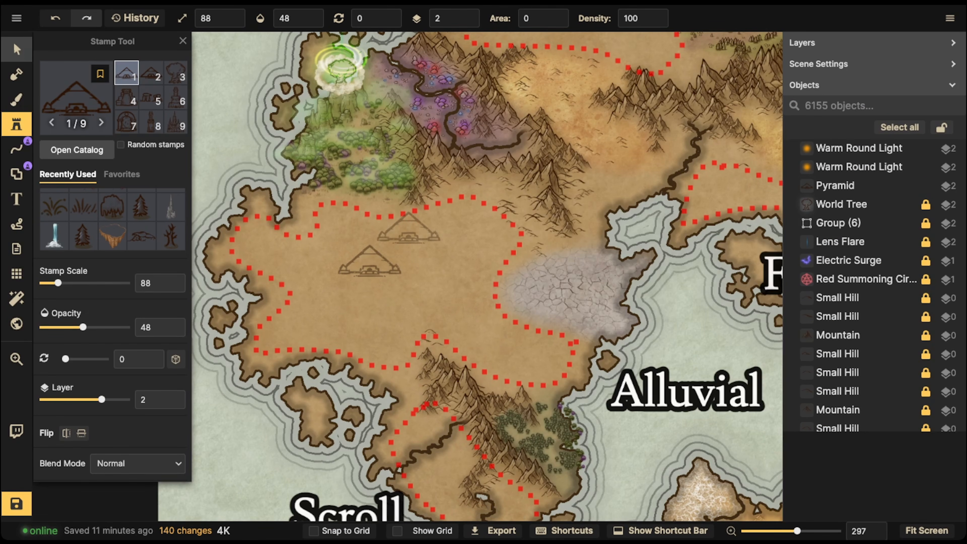
pyautogui.click(16, 49)
pyautogui.click(318, 18)
pyautogui.moveTo(370, 261); pyautogui.dragTo(358, 262)
pyautogui.scroll(-3, 267, 260)
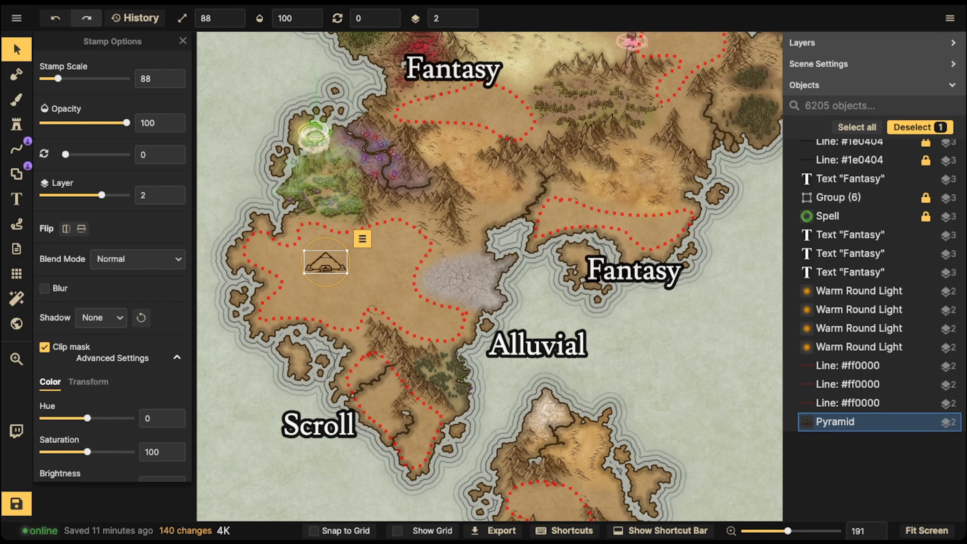
pyautogui.moveTo(326, 262); pyautogui.dragTo(328, 264)
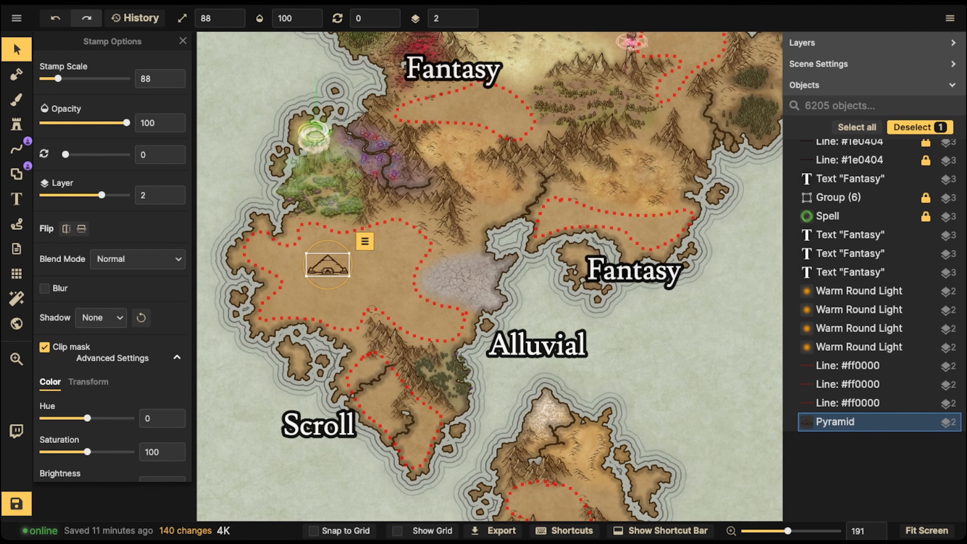
pyautogui.press('Delete')
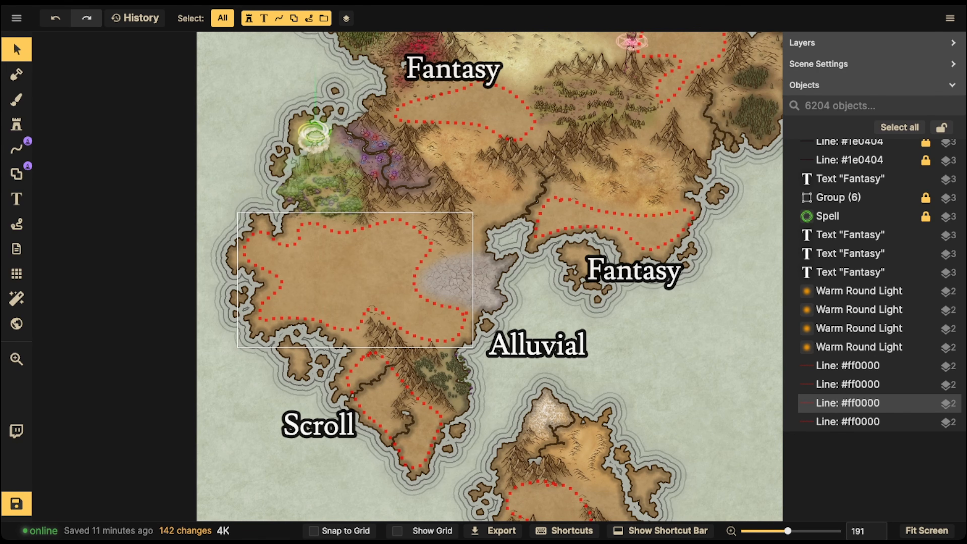
# Move the Alluvial label back onto the middle of its plain and deselect it.
pyautogui.moveTo(538, 344); pyautogui.dragTo(389, 273)
pyautogui.press('Escape')
pyautogui.scroll(2, 388, 272)
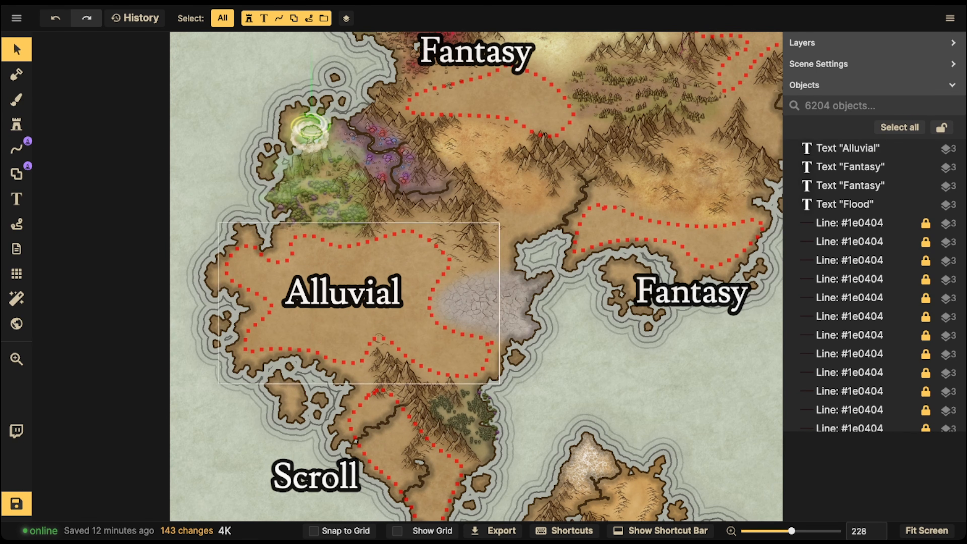
# Examine the Alluvial and Scroll regions and the neighbouring Fantasy island to the southeast.
pyautogui.scroll(2, 398, 278)
pyautogui.hscroll(7, 397, 277)
pyautogui.hscroll(-4, 397, 278)
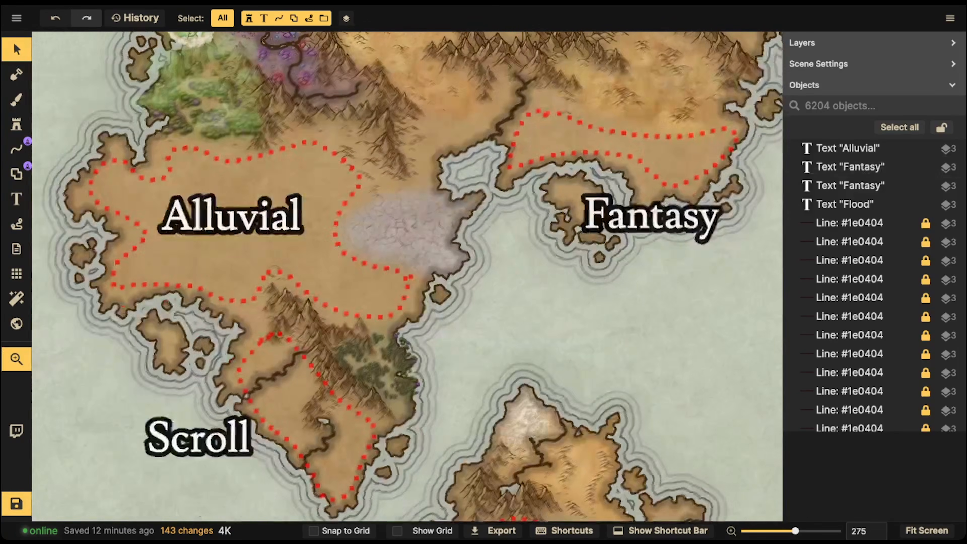
pyautogui.hscroll(-4, 398, 277)
pyautogui.scroll(-1, 398, 277)
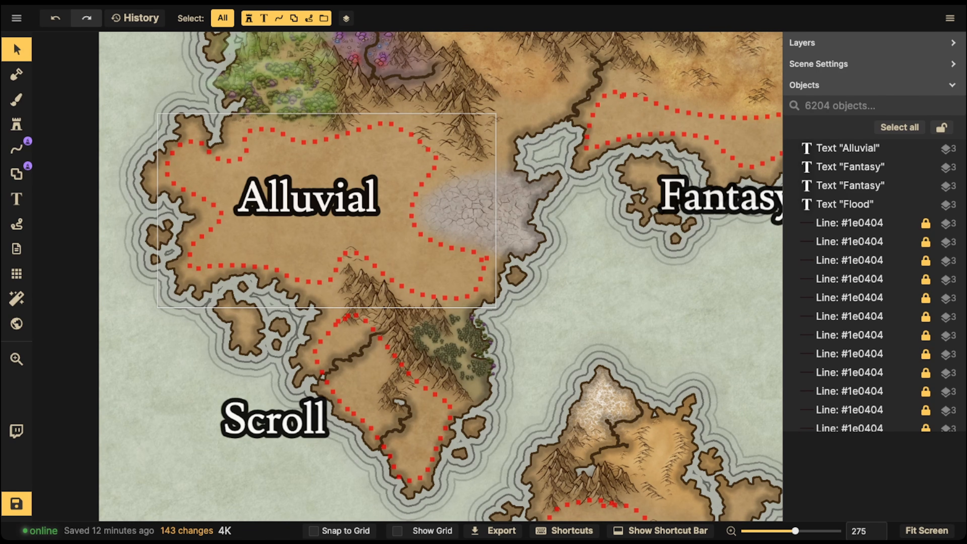
pyautogui.scroll(-3, 440, 276)
pyautogui.scroll(-1, 440, 276)
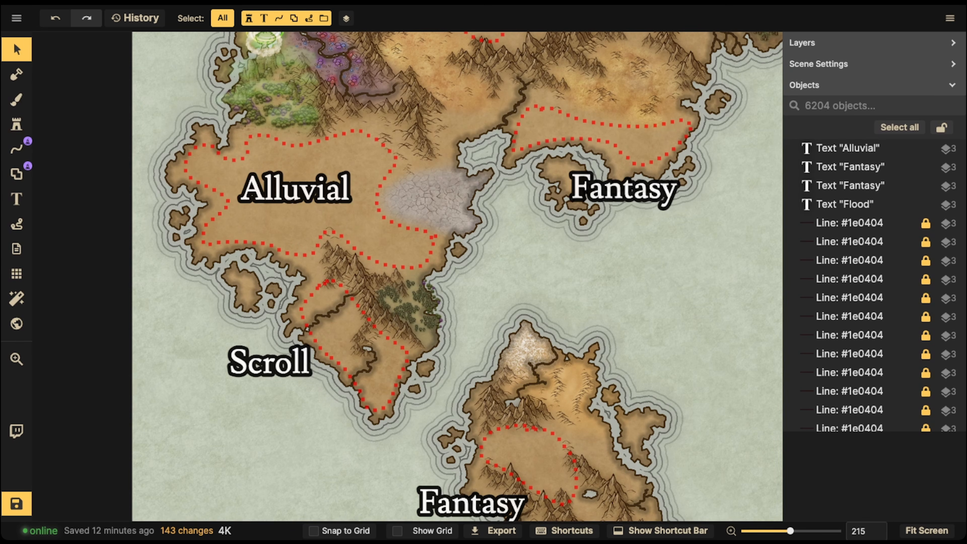
pyautogui.press('space')
pyautogui.moveTo(310, 198); pyautogui.dragTo(278, 65)
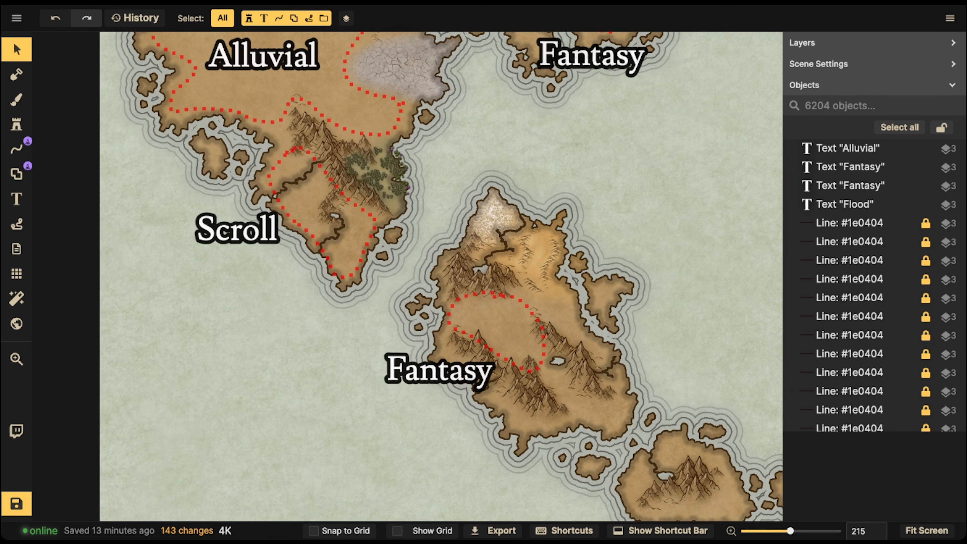
pyautogui.scroll(5, 341, 235)
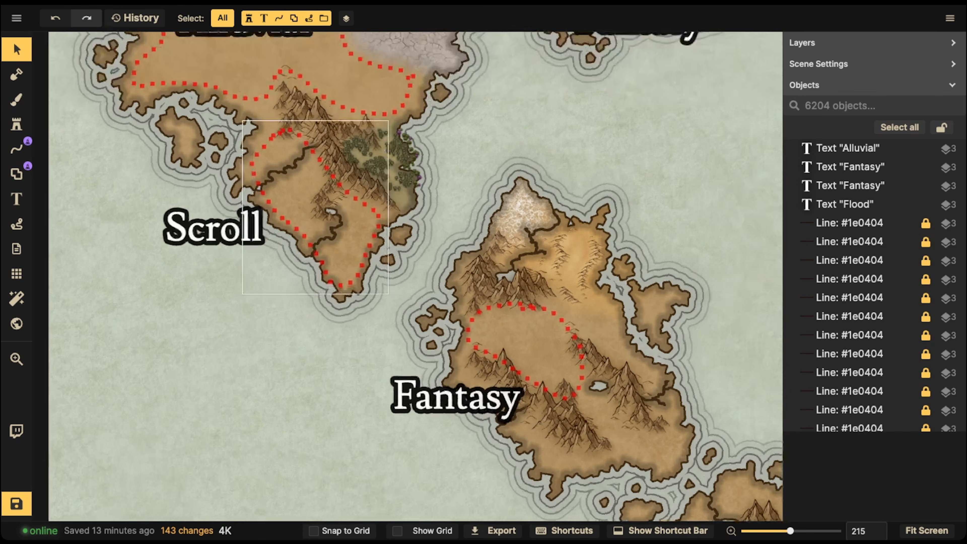
# Delete the red dotted outline on the Scroll region and the Scroll label beside it.
pyautogui.scroll(6, 367, 240)
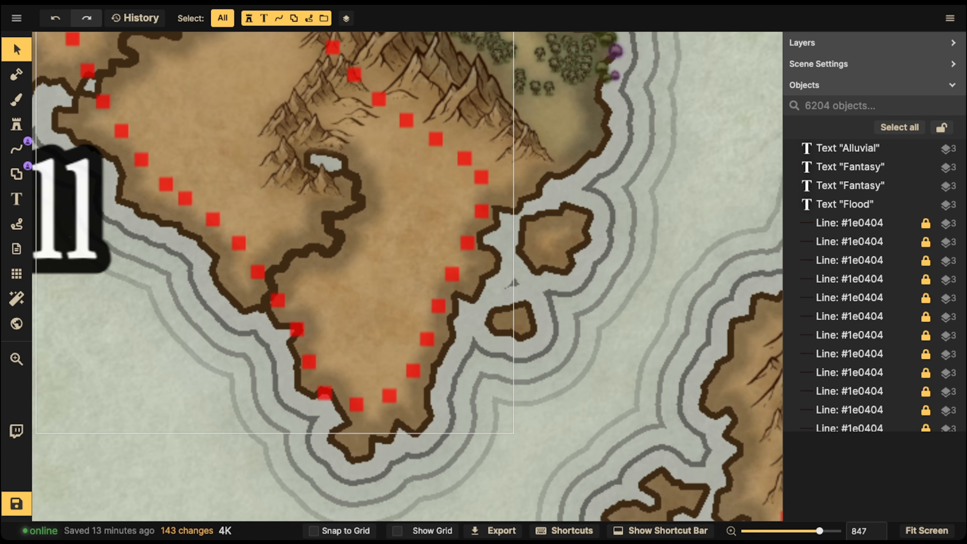
pyautogui.scroll(-5, 487, 388)
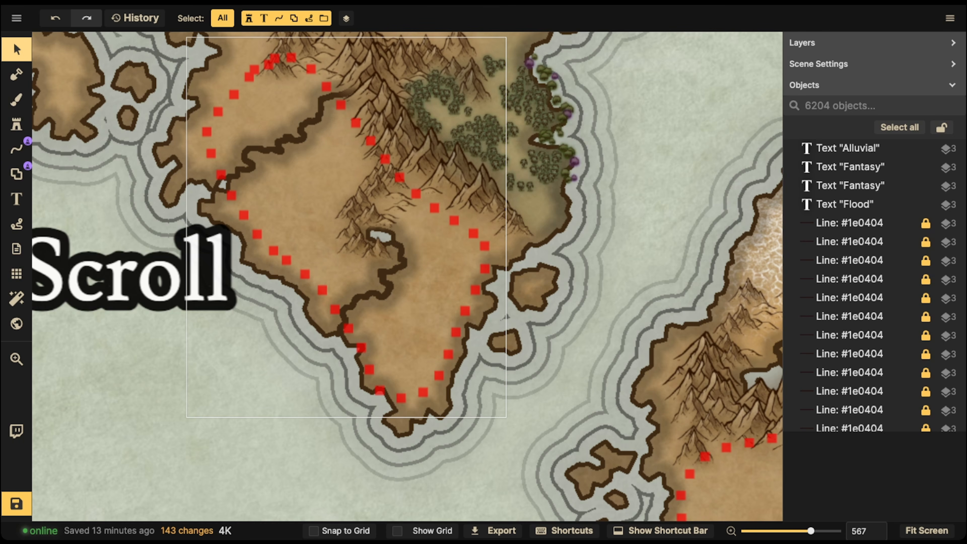
pyautogui.click(423, 392)
pyautogui.press('Delete')
pyautogui.scroll(-3, 293, 217)
pyautogui.moveTo(293, 217); pyautogui.dragTo(348, 284)
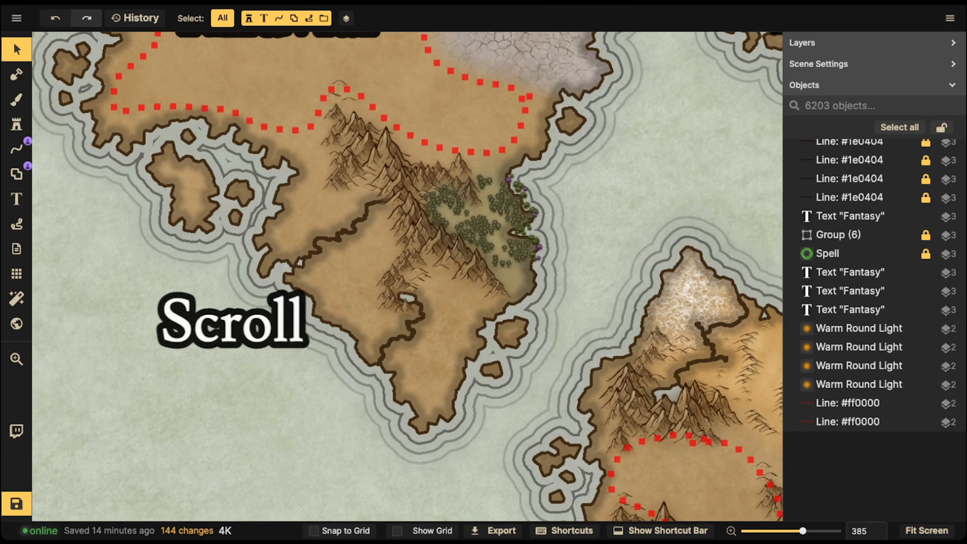
pyautogui.click(232, 320)
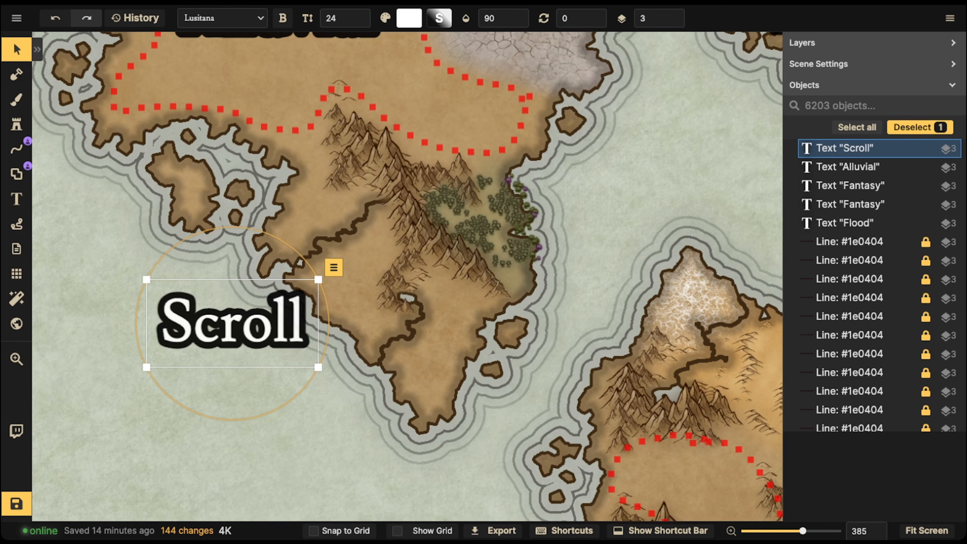
pyautogui.press('Delete')
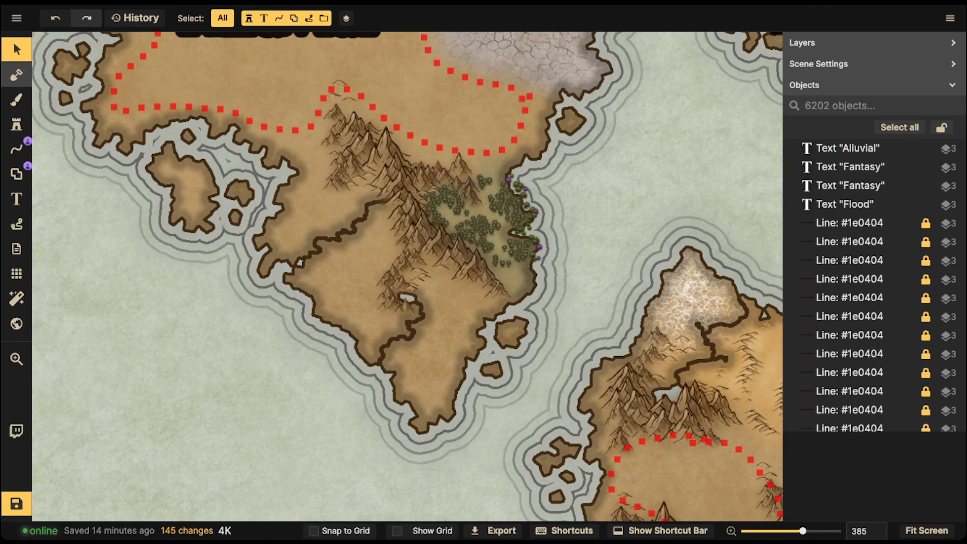
# Set up the edge brush of the Mask Tool to subtract land with roughness 3 and smoothing off.
pyautogui.click(16, 73)
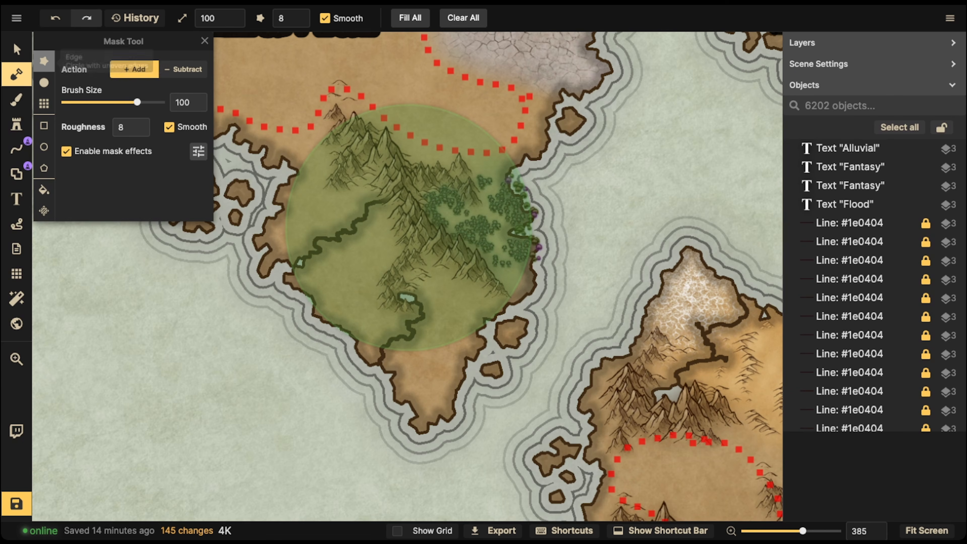
pyautogui.scroll(4, 282, 261)
pyautogui.press('v')
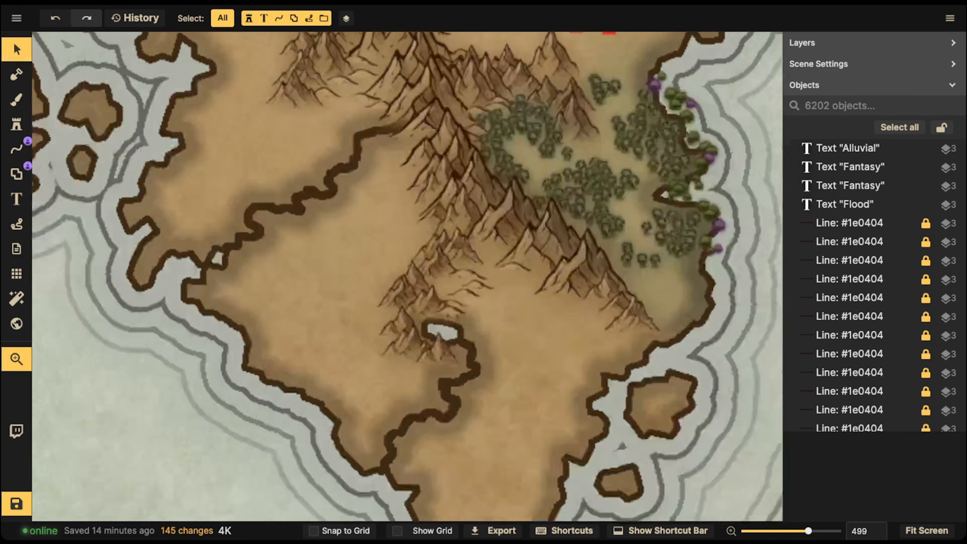
pyautogui.scroll(5, 285, 320)
pyautogui.moveTo(427, 460); pyautogui.dragTo(404, 397)
pyautogui.click(16, 74)
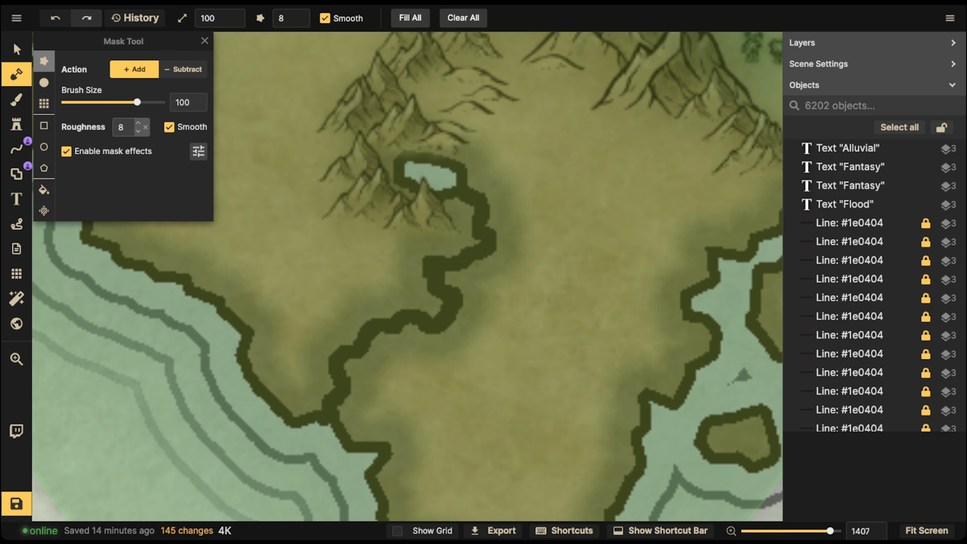
pyautogui.click(138, 133)
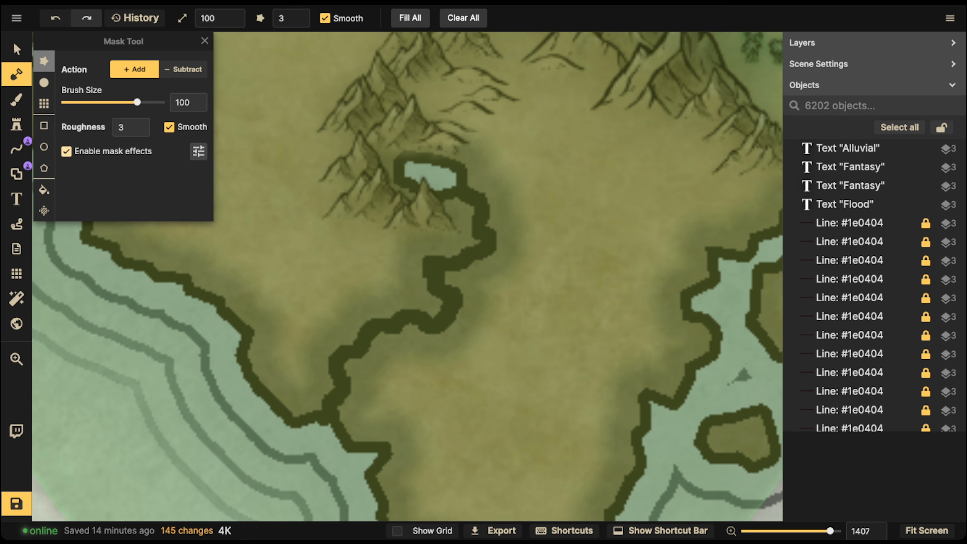
pyautogui.click(169, 127)
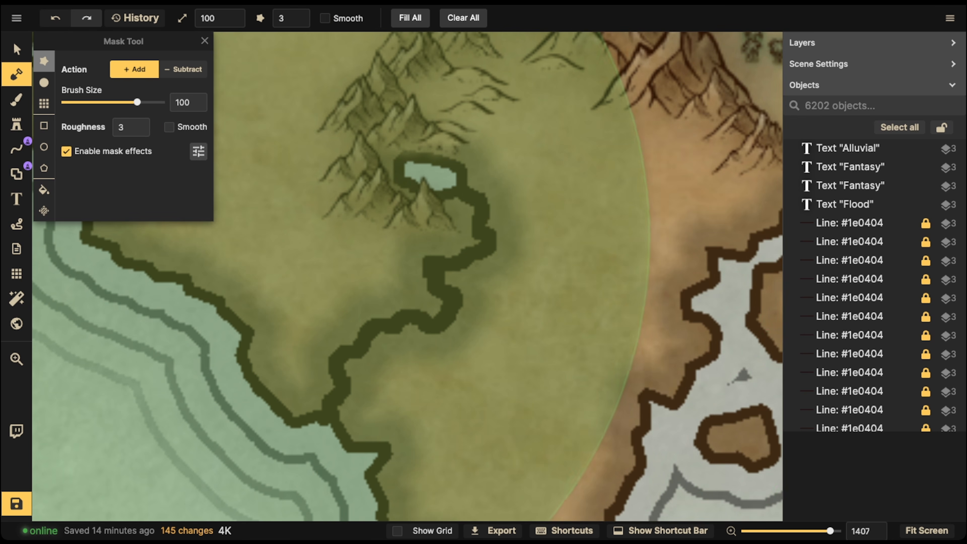
pyautogui.click(183, 69)
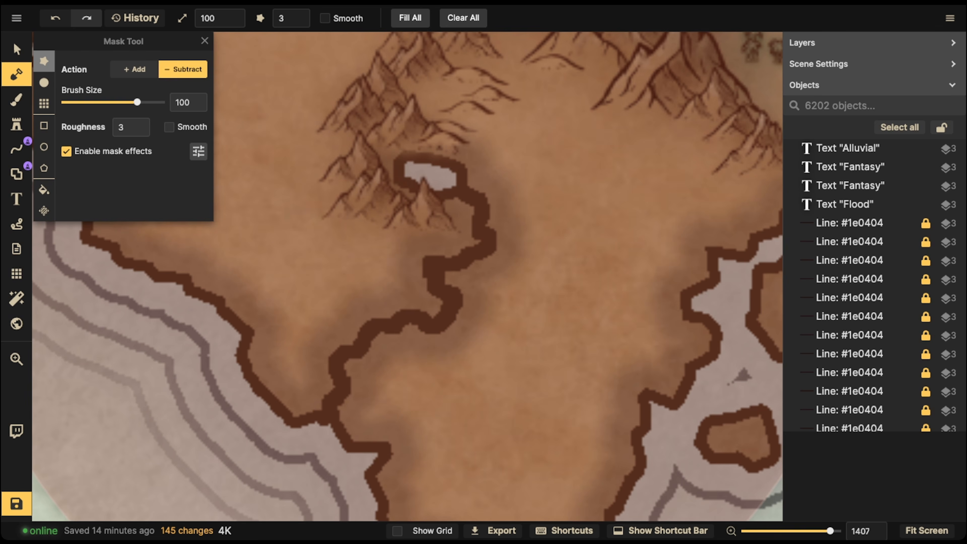
# Carve a small notch into the former Scroll region's southwest coast with mask brush size 1.
pyautogui.moveTo(201, 296); pyautogui.dragTo(217, 275)
pyautogui.scroll(-1, 188, 233)
pyautogui.scroll(-4, 188, 234)
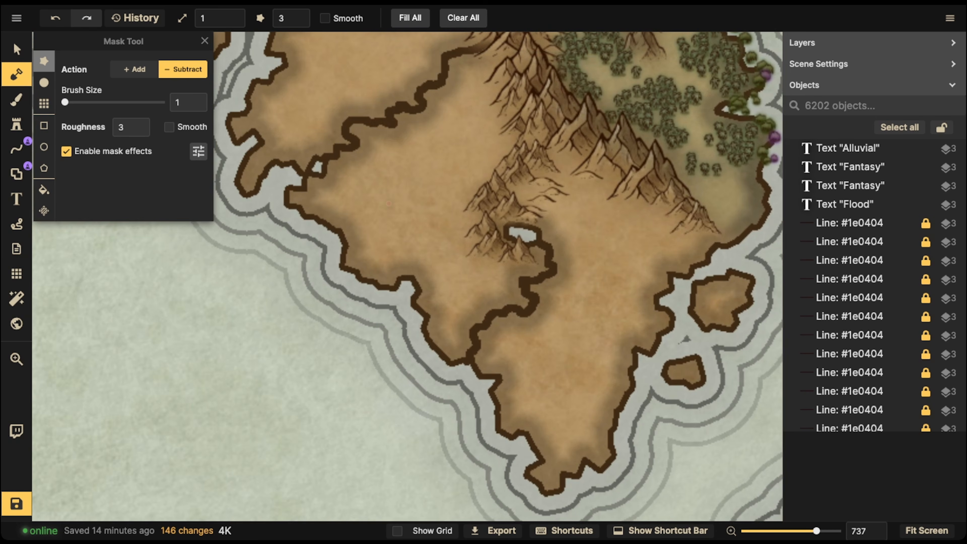
# Try small size 1 edge-brush lakes west of the small mountain spur, both unsmoothed and smoothed, and undo them.
pyautogui.click(386, 198)
pyautogui.click(404, 227)
pyautogui.click(371, 239)
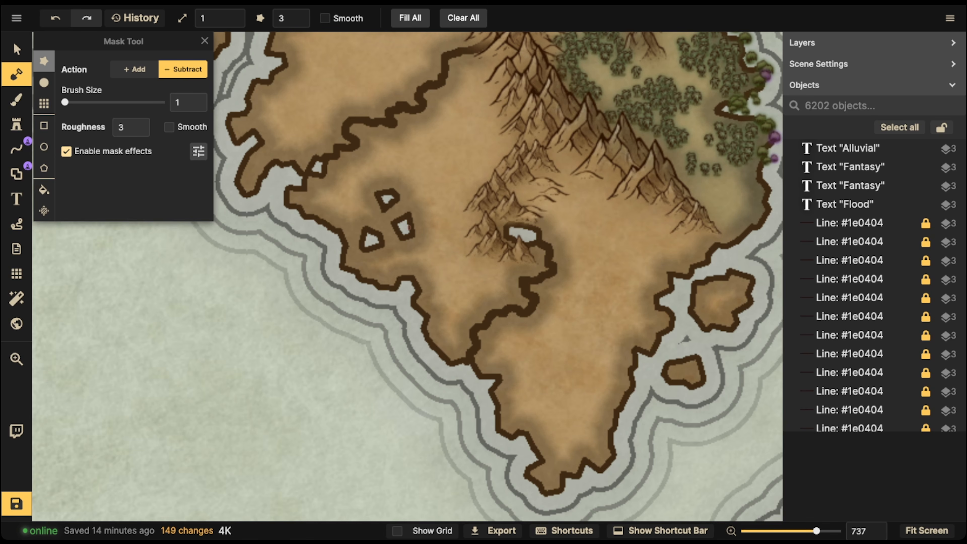
pyautogui.click(169, 127)
pyautogui.click(451, 154)
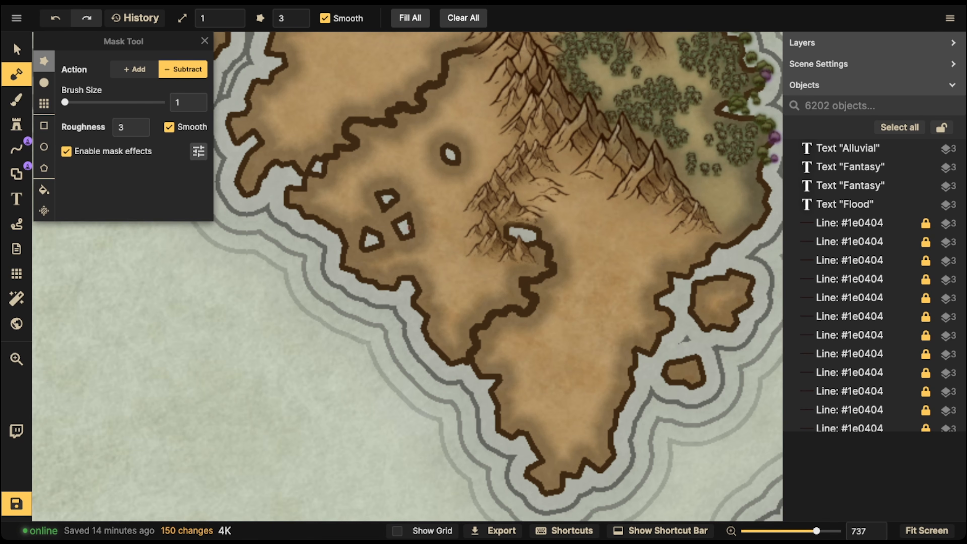
pyautogui.click(441, 223)
pyautogui.moveTo(440, 219); pyautogui.dragTo(426, 204)
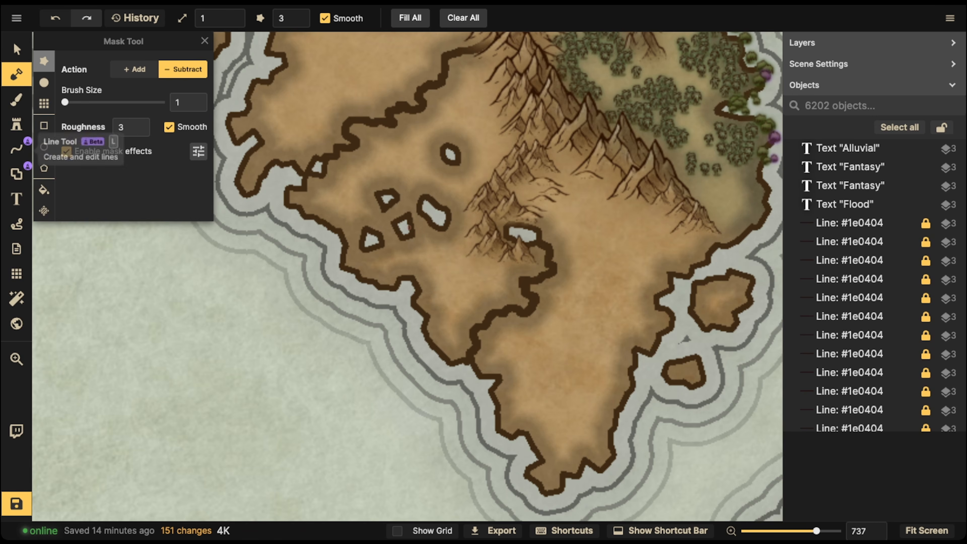
pyautogui.hotkey('ctrl', 'z')
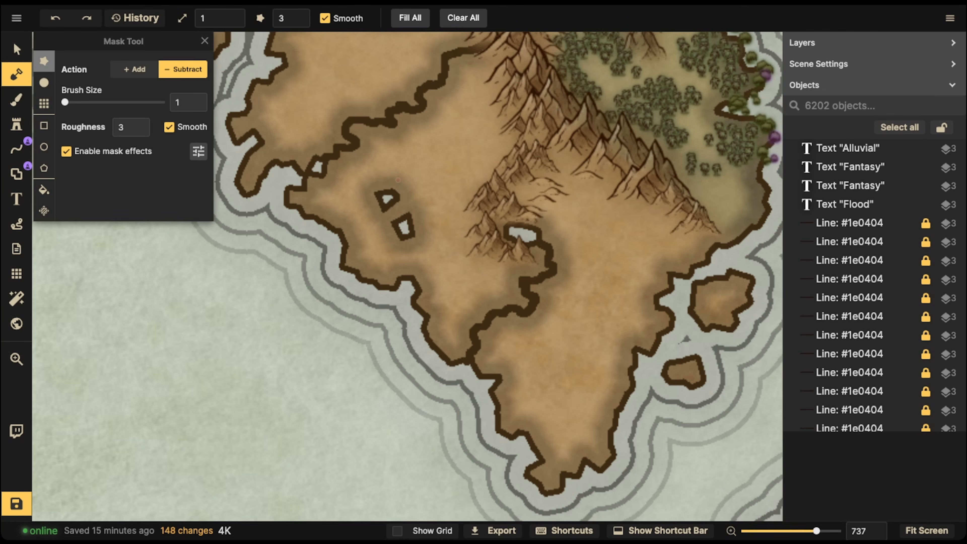
pyautogui.hotkey('ctrl', 'z')
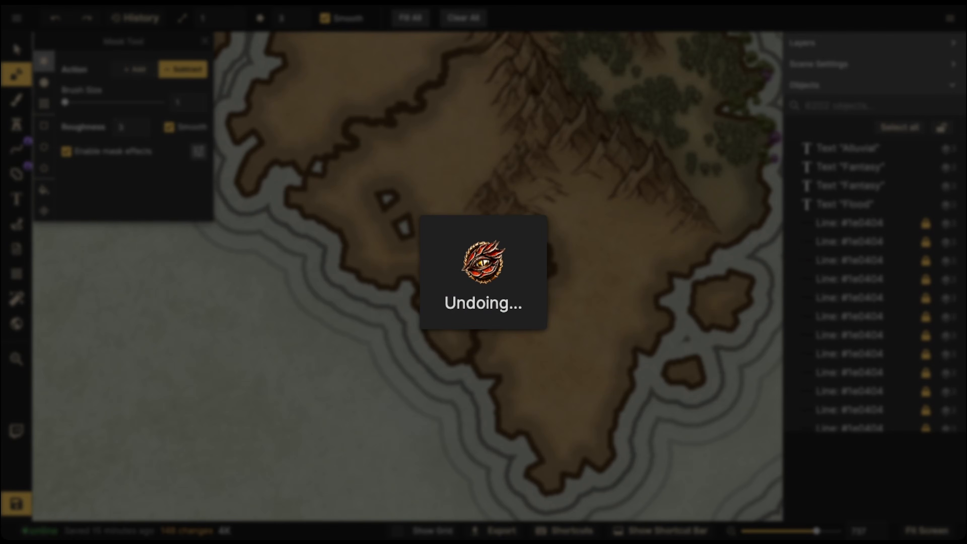
pyautogui.hotkey('ctrl', 'z')
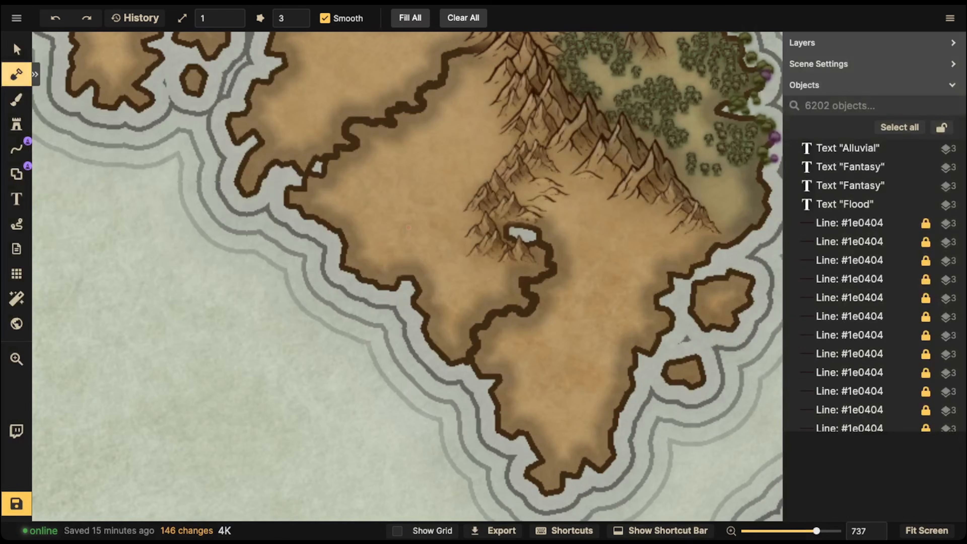
# Turn the mask effects off to compare the bare coastline, and turn them back on.
pyautogui.click(16, 75)
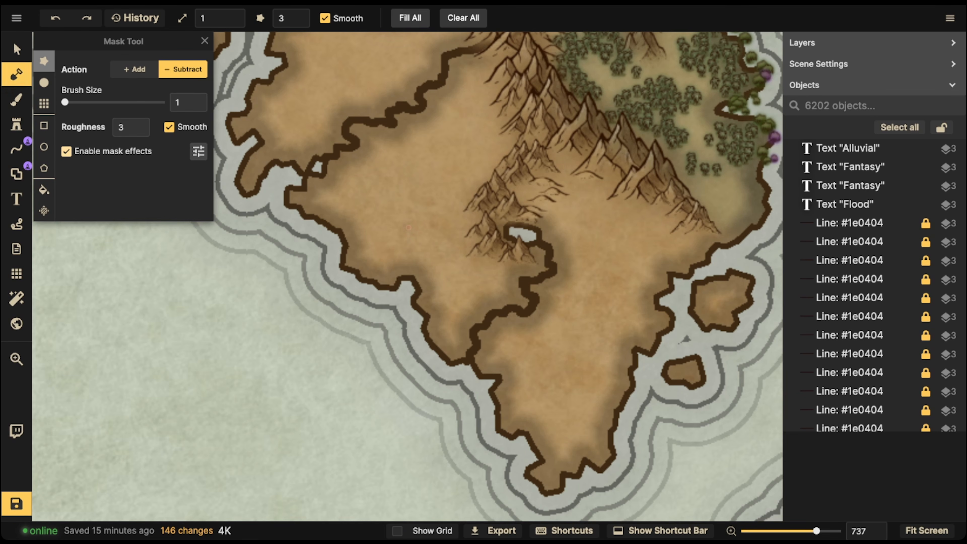
pyautogui.click(67, 152)
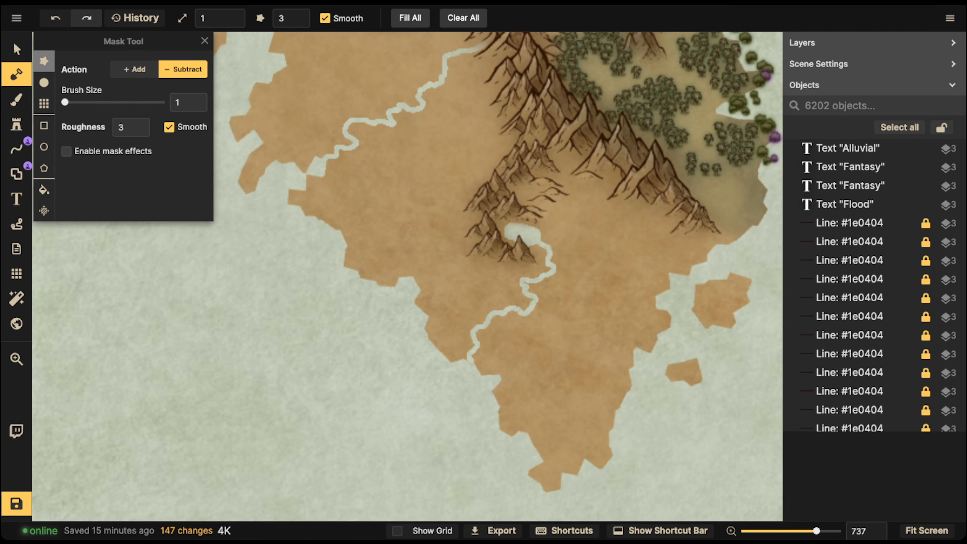
pyautogui.click(66, 151)
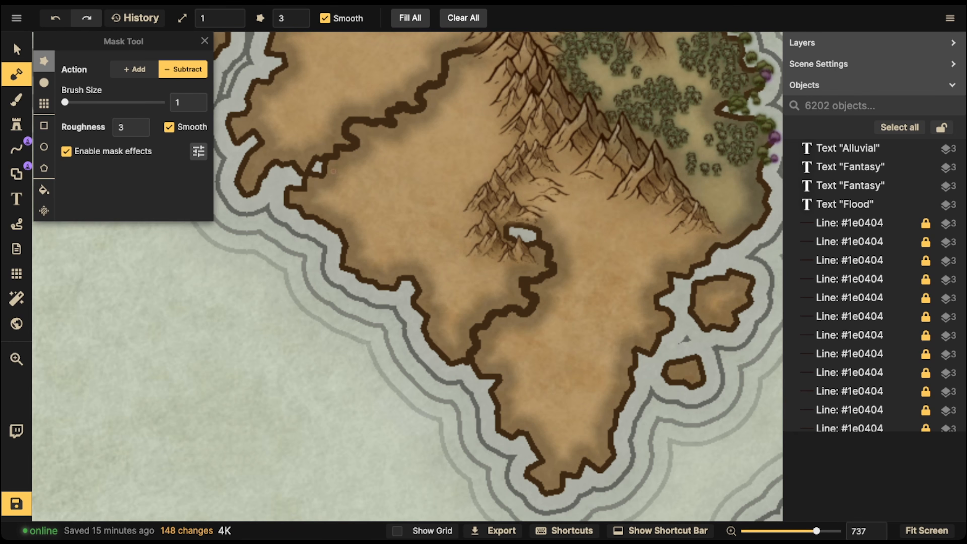
# Carve seven small crescent-shaped oxbow lakes beside the region's two rivers with the round subtract brush at size 2.
pyautogui.click(44, 82)
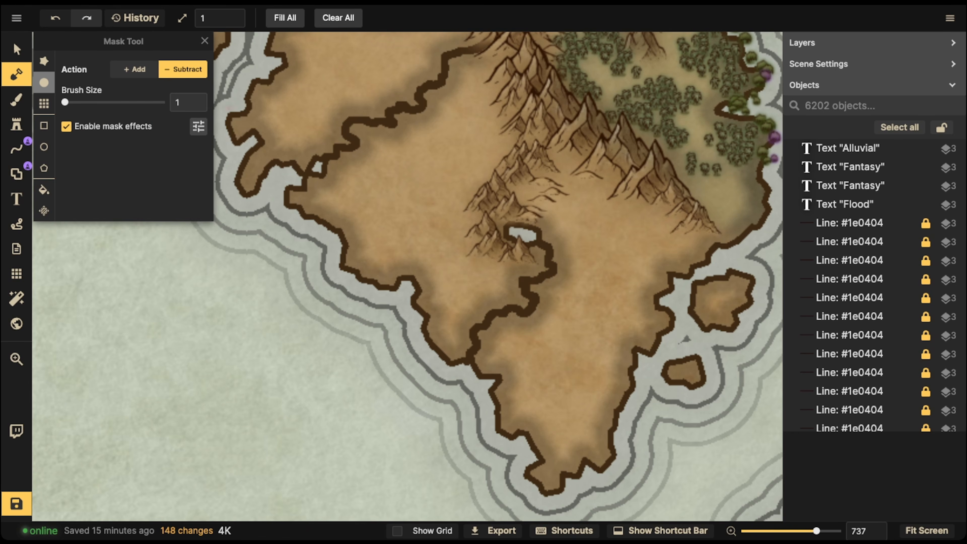
pyautogui.scroll(2, 410, 150)
pyautogui.click(198, 98)
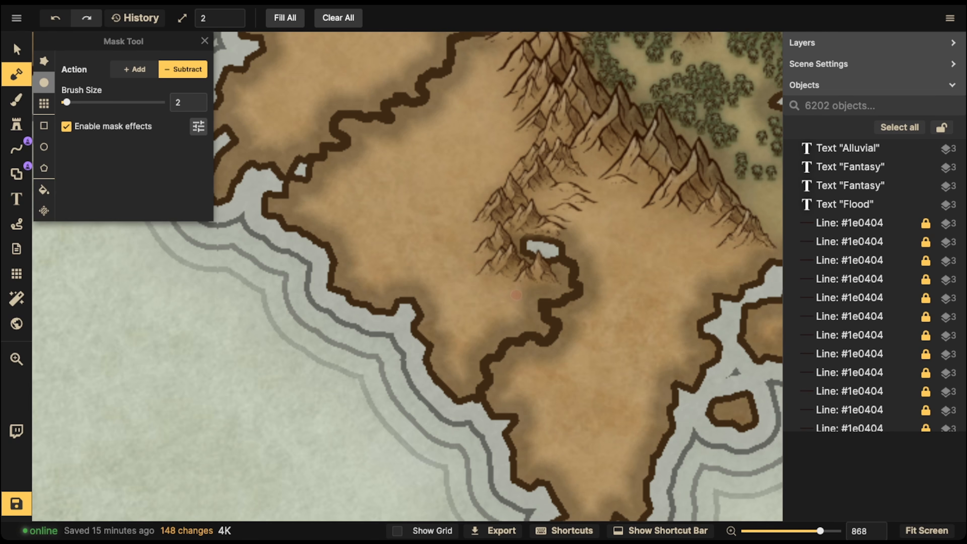
pyautogui.moveTo(514, 299)
pyautogui.mouseDown()
pyautogui.moveTo(508, 311)
pyautogui.moveTo(514, 295)
pyautogui.mouseUp()
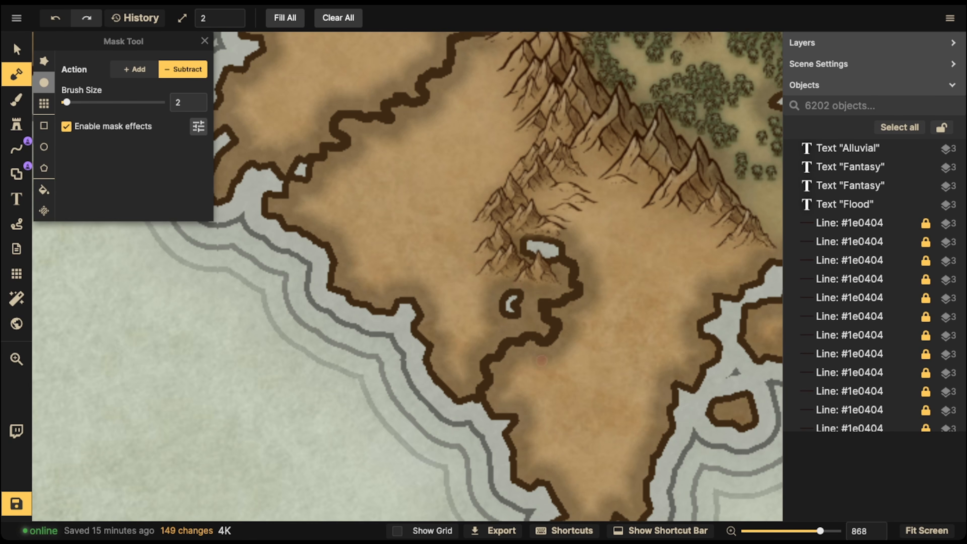
pyautogui.moveTo(516, 363); pyautogui.dragTo(515, 362)
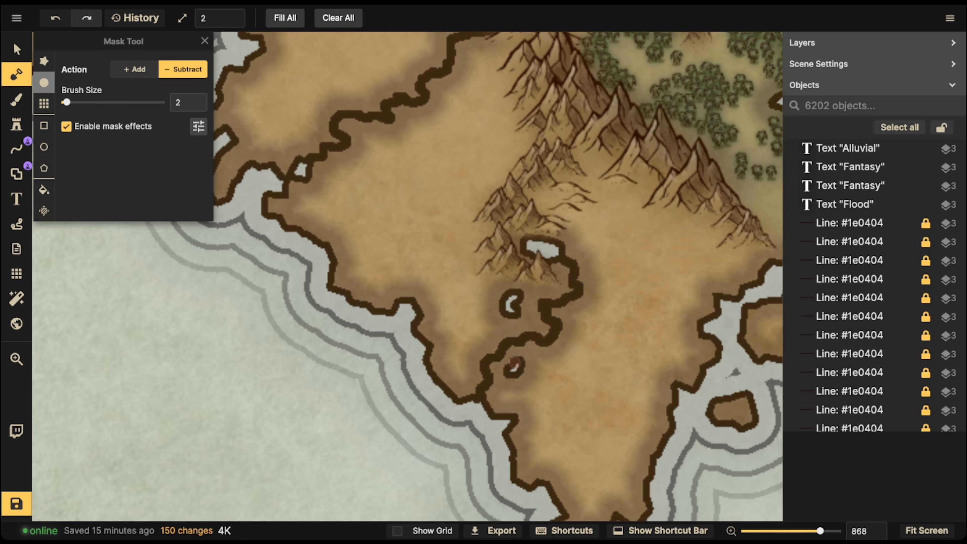
pyautogui.moveTo(328, 95); pyautogui.dragTo(320, 109)
pyautogui.moveTo(364, 148)
pyautogui.mouseDown()
pyautogui.moveTo(367, 160)
pyautogui.moveTo(356, 162)
pyautogui.mouseUp()
pyautogui.moveTo(423, 50); pyautogui.dragTo(412, 62)
pyautogui.moveTo(281, 142); pyautogui.dragTo(284, 159)
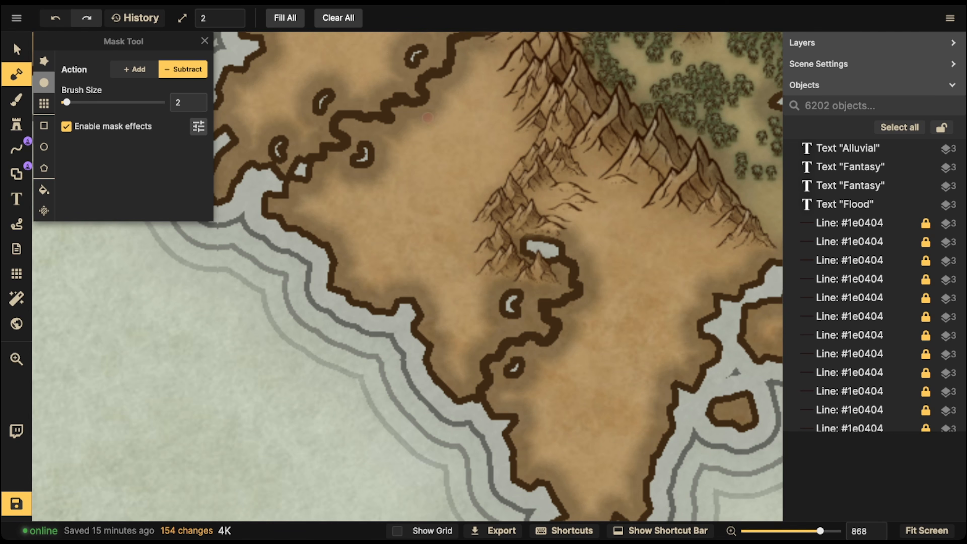
pyautogui.moveTo(585, 250); pyautogui.dragTo(598, 250)
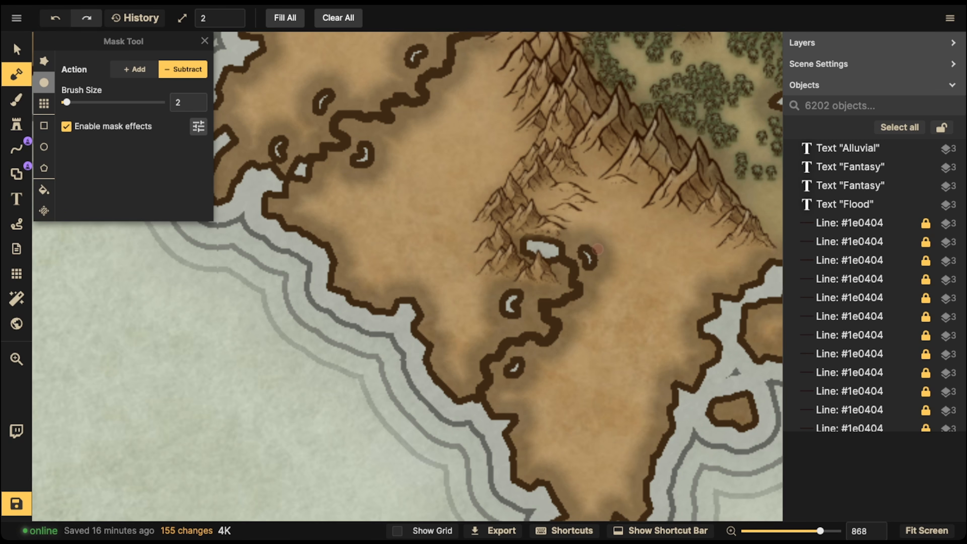
# Reduce the mask brush to size 1 and carve a winding side channel from each river to the southwest coast.
pyautogui.press('[')
pyautogui.moveTo(491, 360)
pyautogui.mouseDown()
pyautogui.moveTo(450, 357)
pyautogui.moveTo(442, 370)
pyautogui.moveTo(421, 370)
pyautogui.mouseUp()
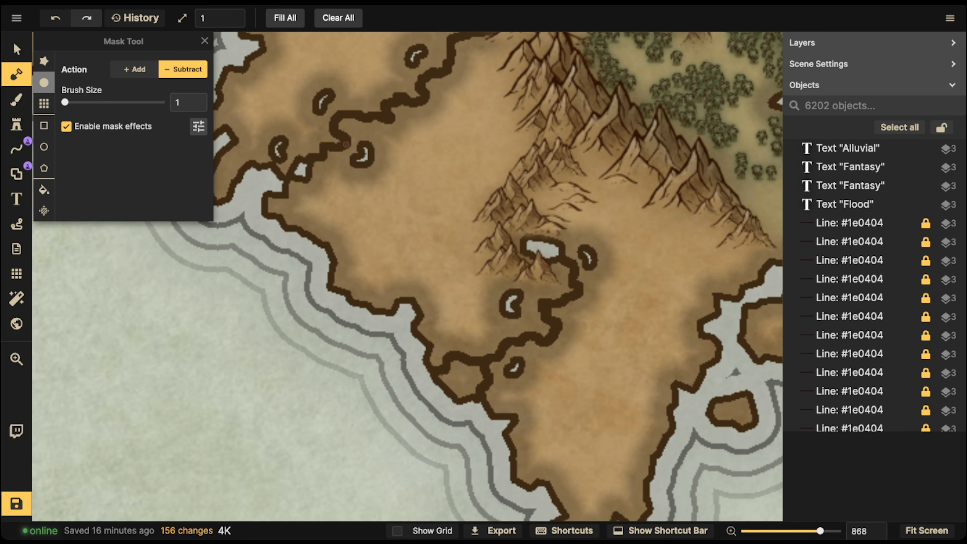
pyautogui.moveTo(338, 149)
pyautogui.mouseDown()
pyautogui.moveTo(335, 175)
pyautogui.moveTo(350, 200)
pyautogui.moveTo(318, 206)
pyautogui.moveTo(285, 240)
pyautogui.mouseUp()
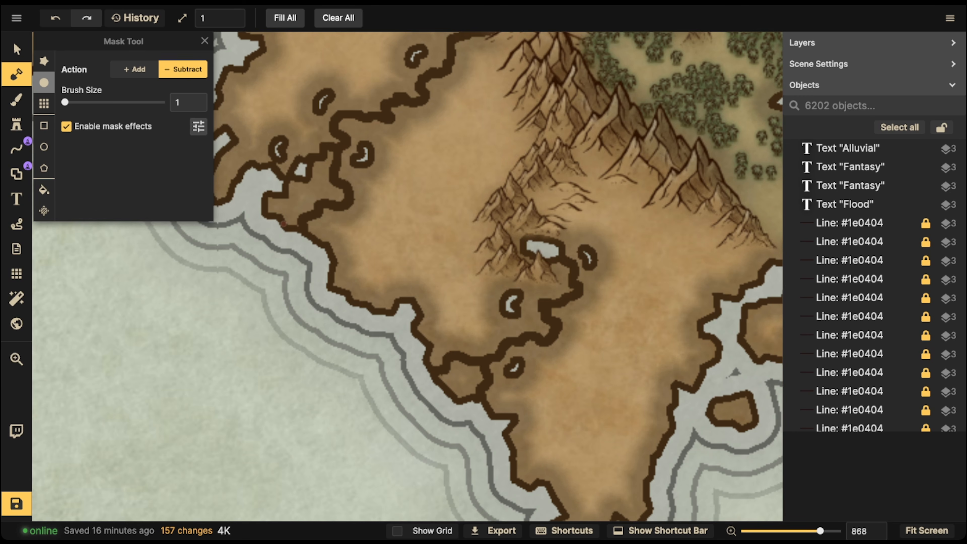
# Carve short dead-end branches off the south side of the northern river and along the bends of the southern river.
pyautogui.press('space')
pyautogui.moveTo(434, 271); pyautogui.dragTo(562, 273)
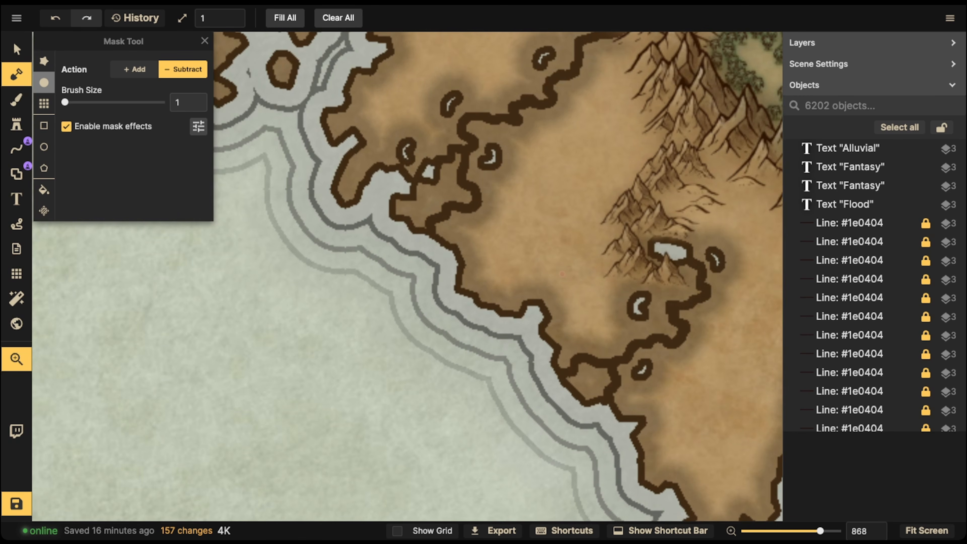
pyautogui.moveTo(515, 119)
pyautogui.mouseDown()
pyautogui.moveTo(523, 153)
pyautogui.moveTo(426, 71)
pyautogui.mouseUp()
pyautogui.press('space')
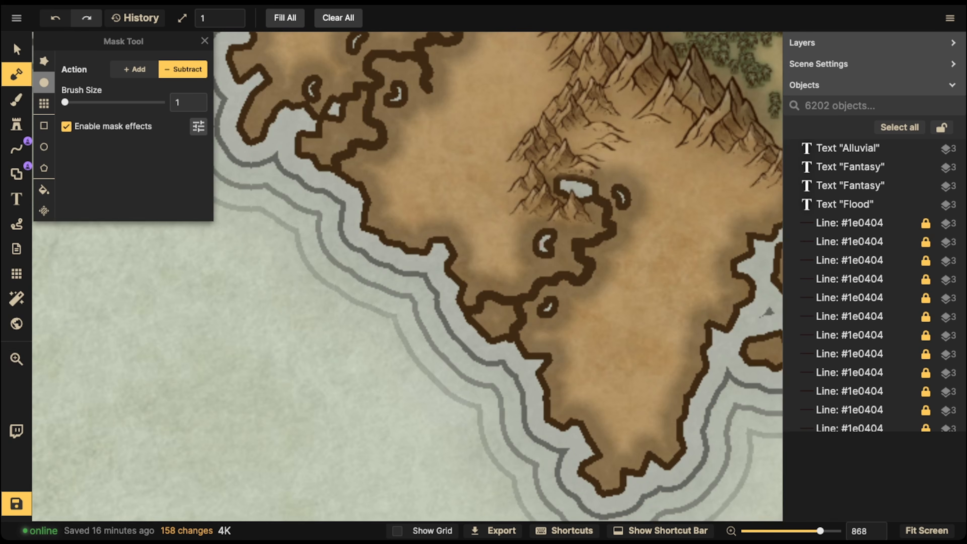
pyautogui.moveTo(611, 231); pyautogui.dragTo(644, 248)
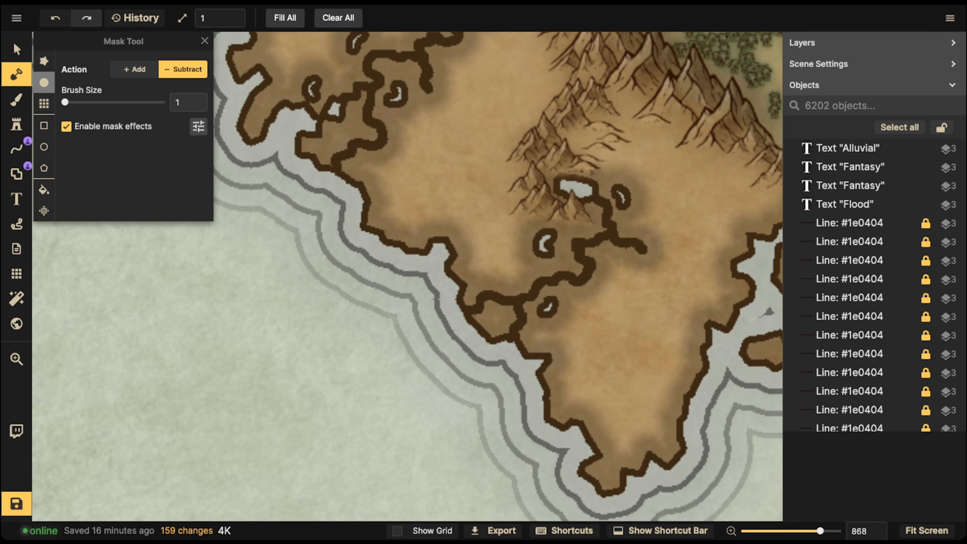
pyautogui.moveTo(585, 277); pyautogui.dragTo(592, 302)
pyautogui.moveTo(577, 241); pyautogui.dragTo(570, 243)
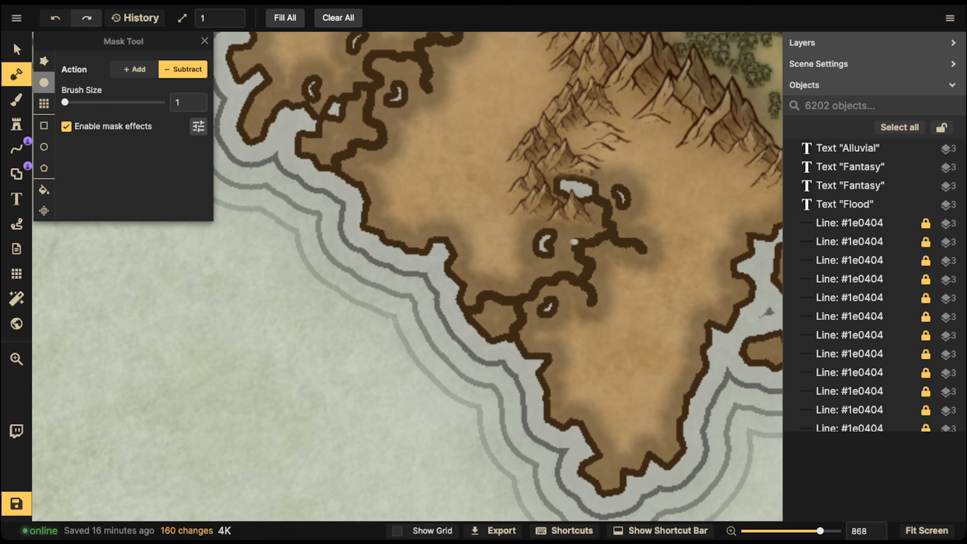
# Carve short branches off the northern river's new side channel and its inland bend, and close the mask settings.
pyautogui.press('space')
pyautogui.moveTo(381, 144); pyautogui.dragTo(394, 168)
pyautogui.press('space')
pyautogui.moveTo(450, 91); pyautogui.dragTo(459, 227)
pyautogui.moveTo(495, 111); pyautogui.dragTo(461, 101)
pyautogui.press('Escape')
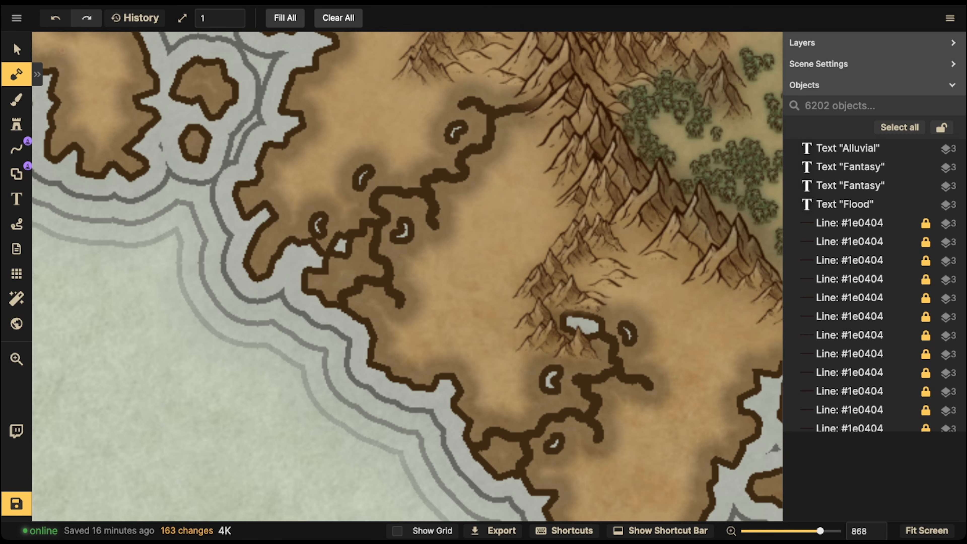
# Set up the foreground brush with the light olive-green parchment texture at size 33 and opacity 57.
pyautogui.press('b')
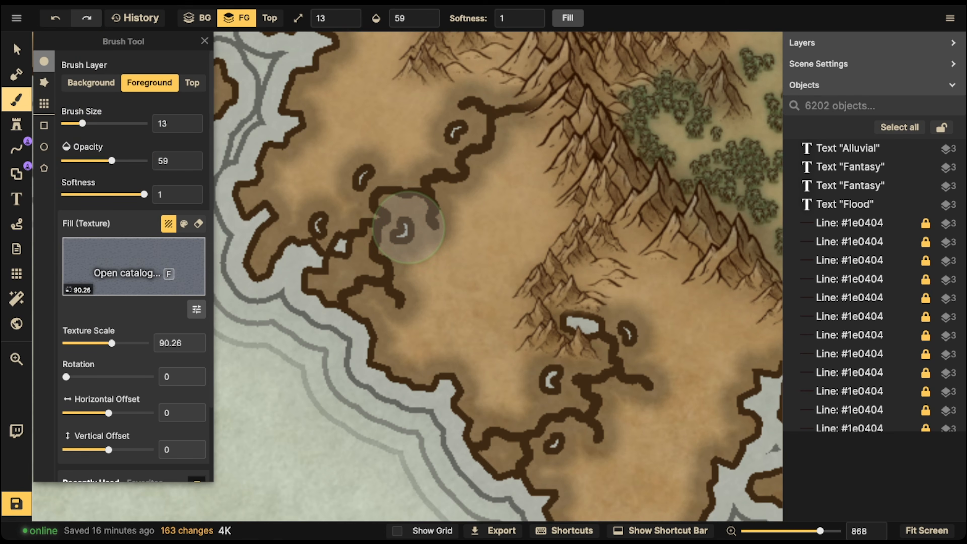
pyautogui.press('f')
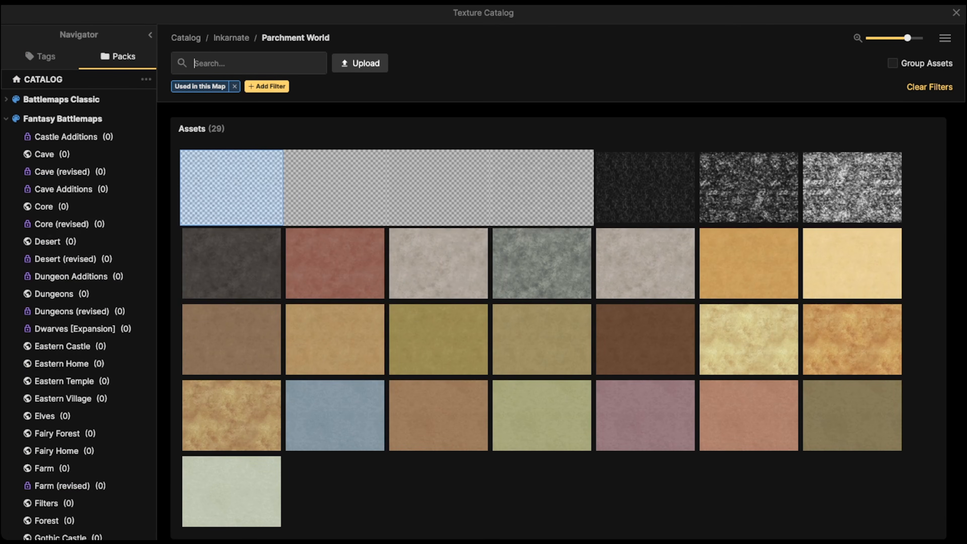
pyautogui.click(439, 339)
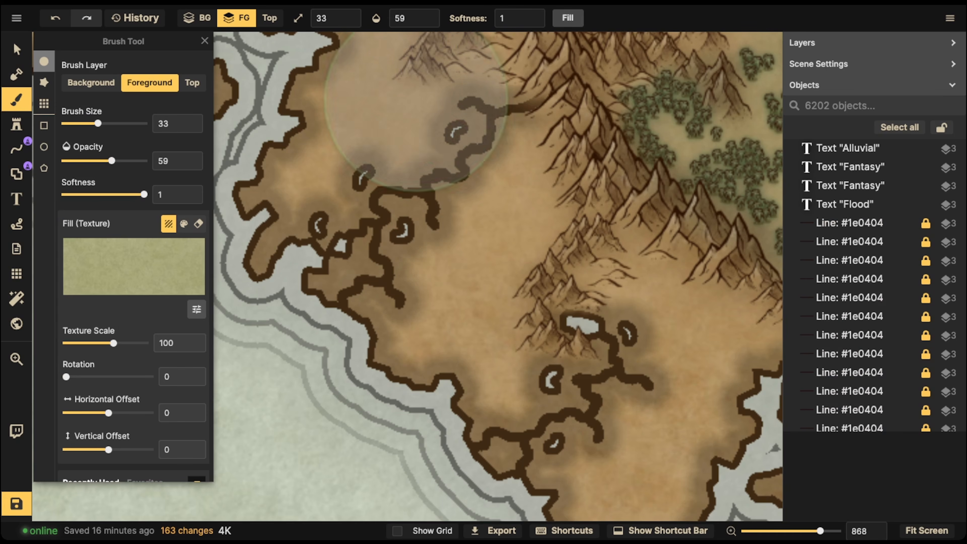
pyautogui.click(428, 23)
pyautogui.click(428, 22)
# Paint the light olive-green texture over the land around the northern river and southeast to the southern river.
pyautogui.click(418, 160)
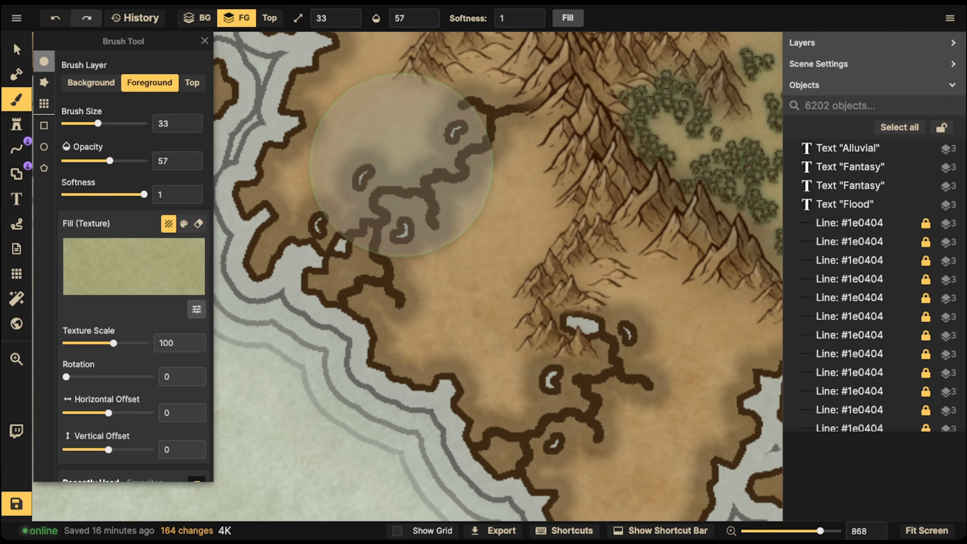
pyautogui.click(390, 170)
pyautogui.click(355, 175)
pyautogui.click(457, 224)
pyautogui.click(505, 238)
pyautogui.click(459, 267)
pyautogui.click(503, 343)
pyautogui.click(556, 358)
pyautogui.click(577, 360)
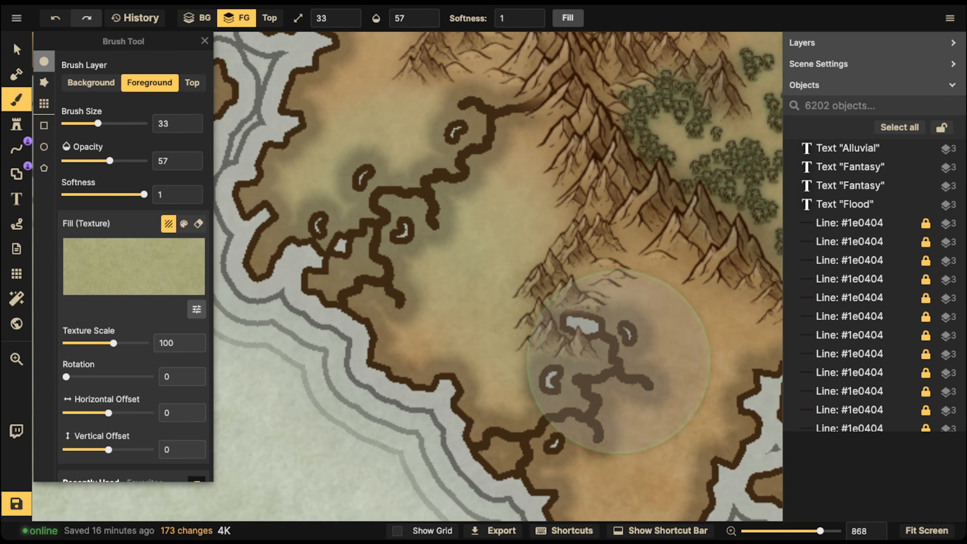
# Cover the rest of the river plain with light olive green, from the southern river basin back up to the northern river.
pyautogui.click(537, 358)
pyautogui.scroll(-1, 485, 354)
pyautogui.scroll(-3, 485, 354)
pyautogui.click(542, 424)
pyautogui.click(593, 390)
pyautogui.click(560, 338)
pyautogui.click(552, 331)
pyautogui.click(459, 242)
pyautogui.click(425, 190)
pyautogui.click(413, 187)
pyautogui.click(411, 288)
pyautogui.click(560, 328)
pyautogui.click(599, 376)
pyautogui.click(490, 386)
pyautogui.click(476, 358)
pyautogui.click(451, 295)
pyautogui.click(550, 361)
pyautogui.click(594, 364)
pyautogui.click(599, 341)
pyautogui.click(585, 330)
pyautogui.click(558, 318)
pyautogui.click(457, 259)
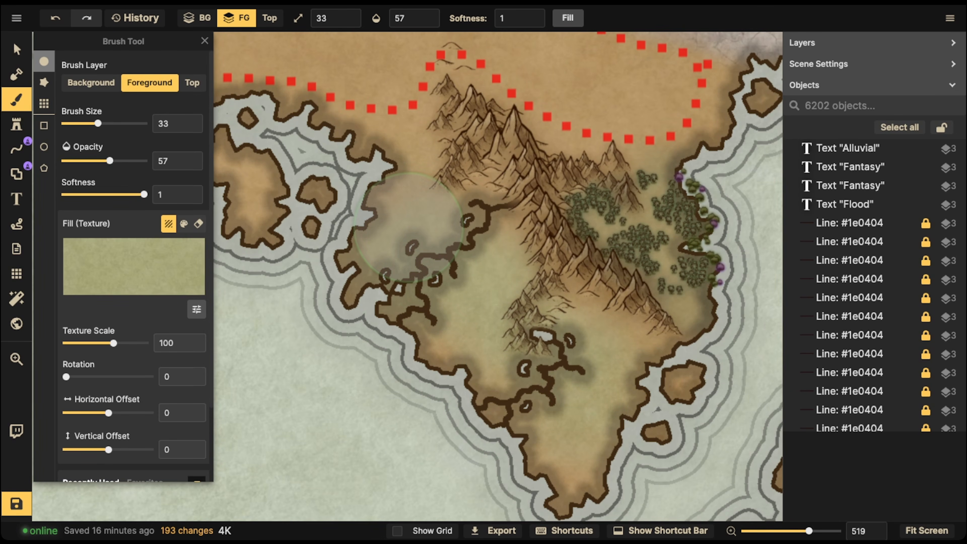
# Brush the grass-tuft overlay texture at scale 90.26 across the whole green river plain on both sides of the two rivers.
pyautogui.scroll(-3, 133, 267)
pyautogui.click(105, 426)
pyautogui.click(419, 237)
pyautogui.click(407, 242)
pyautogui.click(403, 244)
pyautogui.click(470, 280)
pyautogui.click(485, 282)
pyautogui.click(473, 289)
pyautogui.click(460, 323)
pyautogui.click(515, 335)
pyautogui.click(532, 343)
pyautogui.click(613, 357)
pyautogui.click(598, 375)
pyautogui.click(559, 425)
pyautogui.click(551, 401)
pyautogui.click(530, 336)
pyautogui.click(514, 305)
pyautogui.click(502, 274)
pyautogui.click(469, 290)
pyautogui.click(458, 247)
pyautogui.click(416, 192)
pyautogui.click(419, 164)
pyautogui.click(407, 185)
pyautogui.click(454, 244)
pyautogui.click(498, 295)
pyautogui.click(494, 304)
pyautogui.click(529, 339)
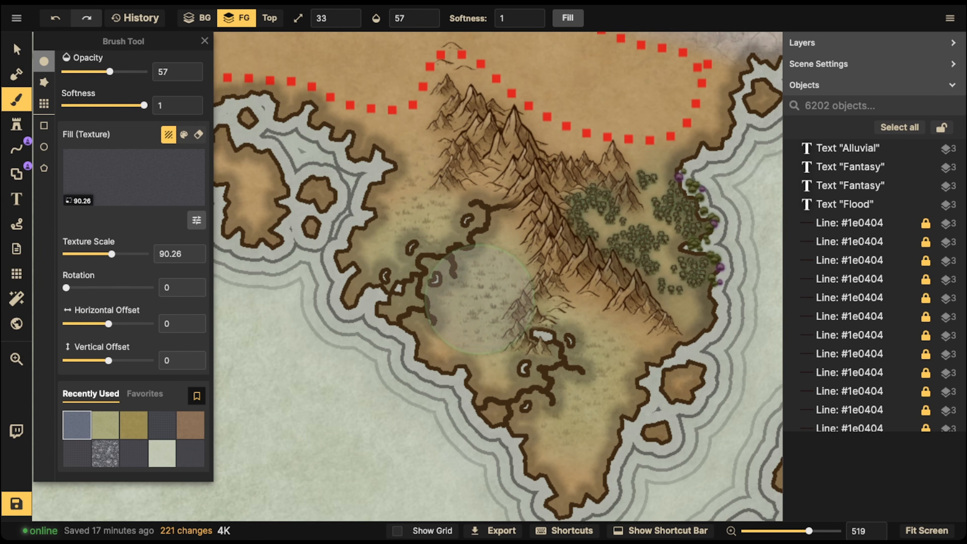
pyautogui.click(541, 347)
pyautogui.click(486, 313)
pyautogui.click(466, 289)
pyautogui.click(450, 263)
pyautogui.click(442, 240)
pyautogui.click(434, 214)
pyautogui.click(429, 189)
pyautogui.click(442, 191)
pyautogui.click(545, 343)
pyautogui.click(572, 340)
pyautogui.click(598, 341)
pyautogui.click(596, 381)
pyautogui.click(583, 416)
pyautogui.click(564, 423)
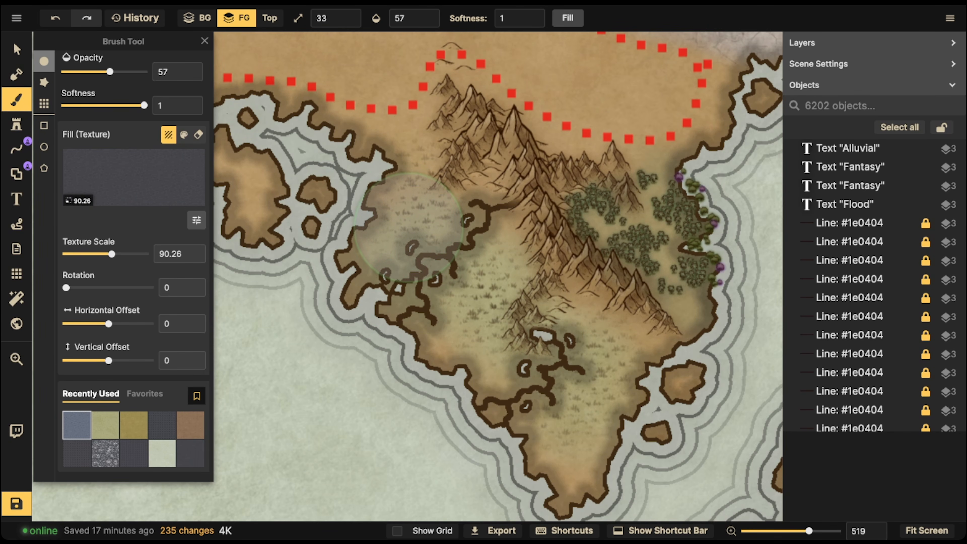
# Examine the painted river plain up close and in relation to the neighbouring regions.
pyautogui.click(16, 49)
pyautogui.scroll(-5, 477, 250)
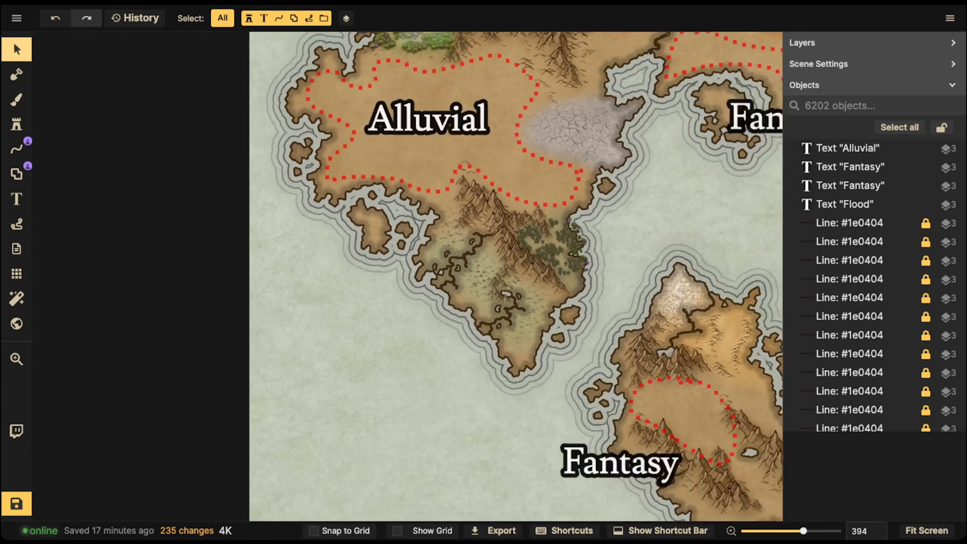
pyautogui.moveTo(546, 255); pyautogui.dragTo(413, 254)
pyautogui.scroll(2, 412, 254)
pyautogui.scroll(8, 377, 263)
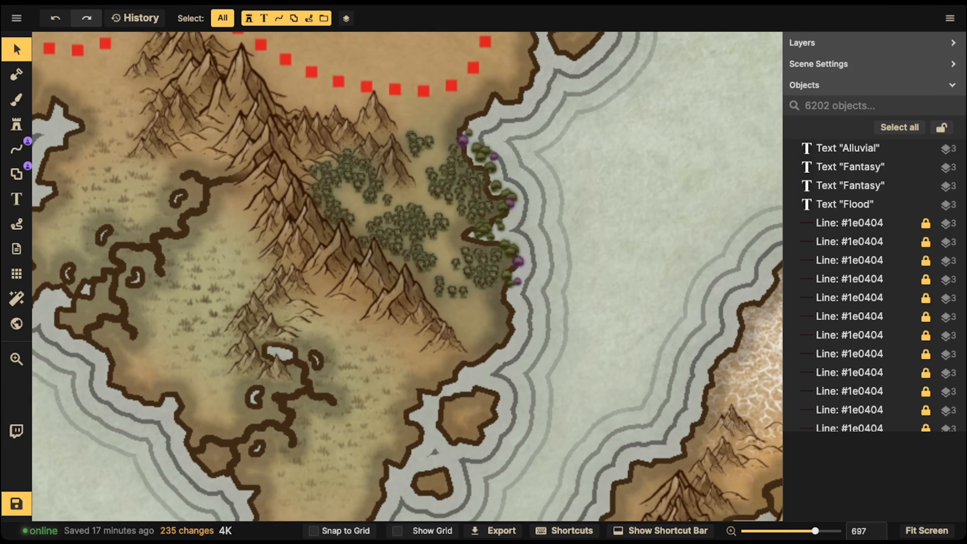
pyautogui.scroll(-8, 419, 267)
pyautogui.scroll(6, 419, 266)
pyautogui.scroll(-3, 434, 276)
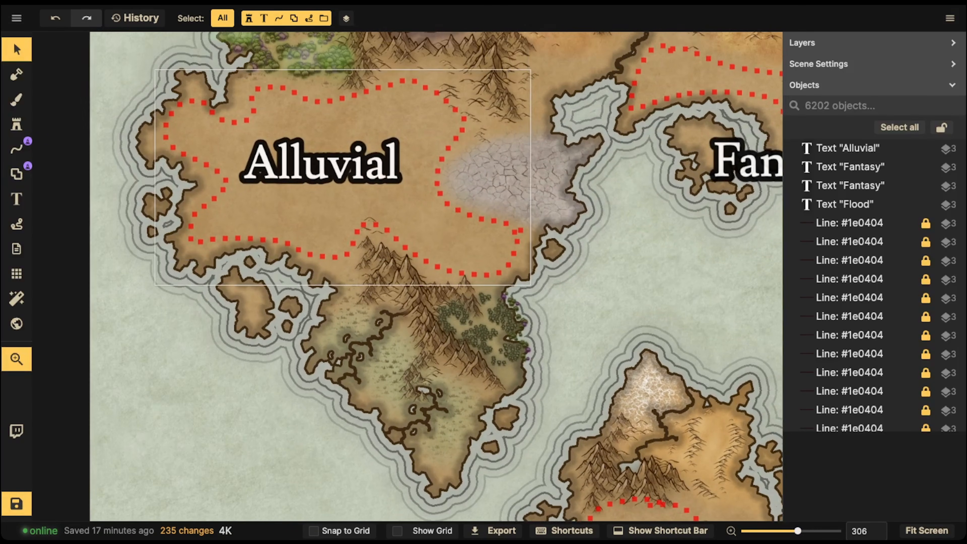
# Save the map and delete the "Alluvial" placeholder label.
pyautogui.hotkey('ctrl', 's')
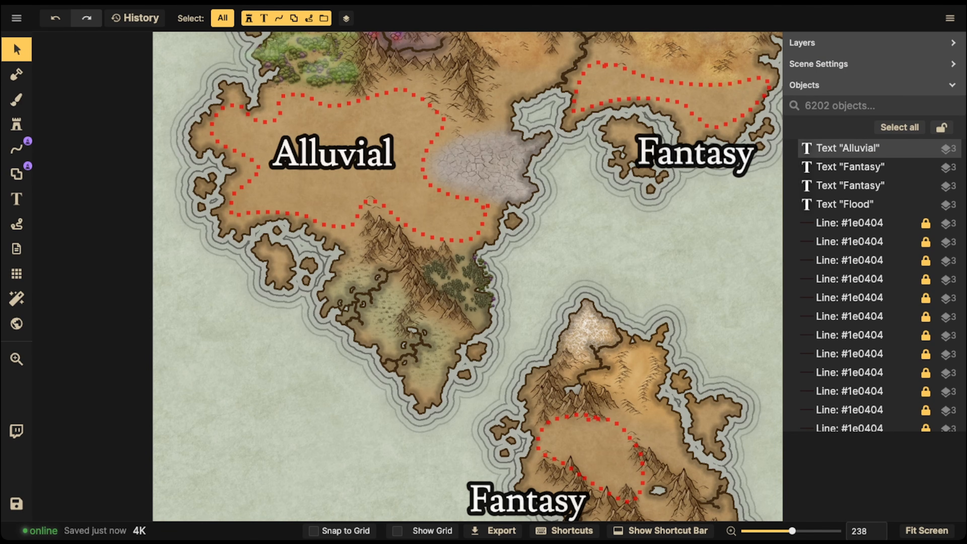
pyautogui.click(848, 148)
pyautogui.press('Delete')
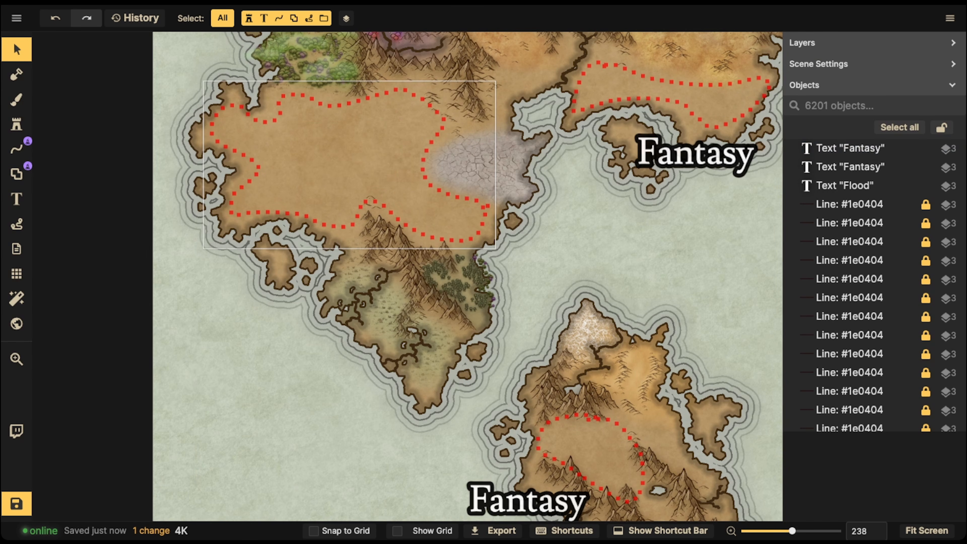
# Carve a winding river from the mountains beside the green forest west to the coastal inlet with the size 1 round subtract mask brush.
pyautogui.click(349, 165)
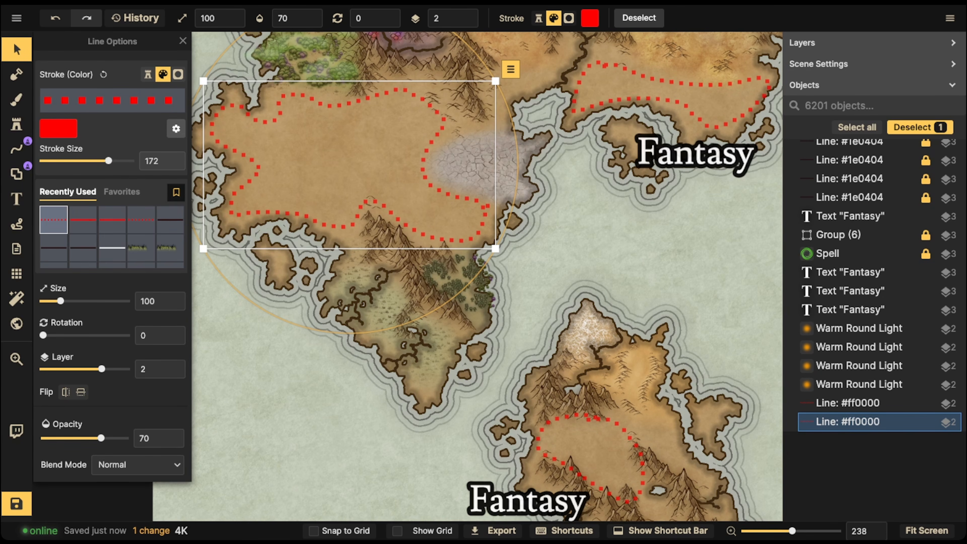
pyautogui.click(17, 75)
pyautogui.scroll(2, 367, 145)
pyautogui.scroll(4, 434, 160)
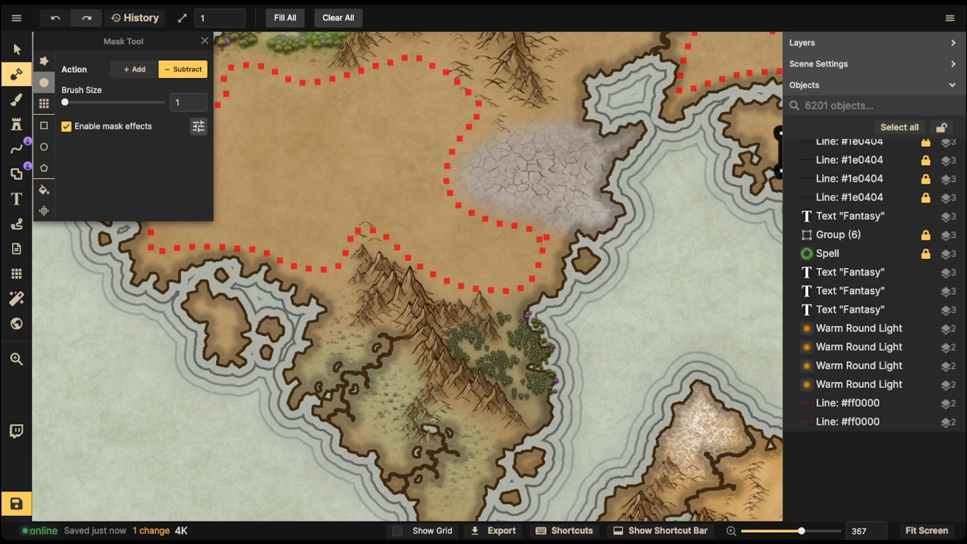
pyautogui.press('s')
pyautogui.moveTo(409, 227); pyautogui.dragTo(401, 309)
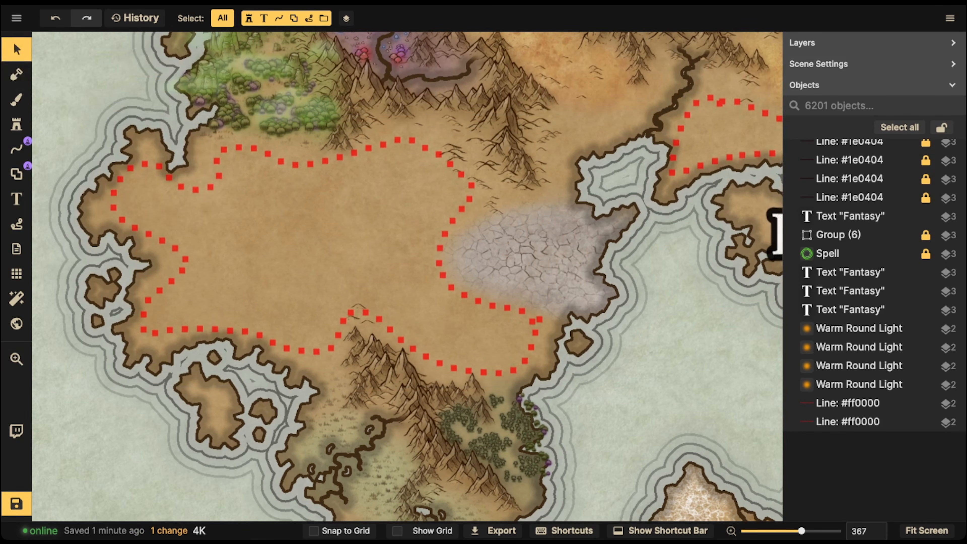
pyautogui.click(16, 74)
pyautogui.scroll(2, 269, 104)
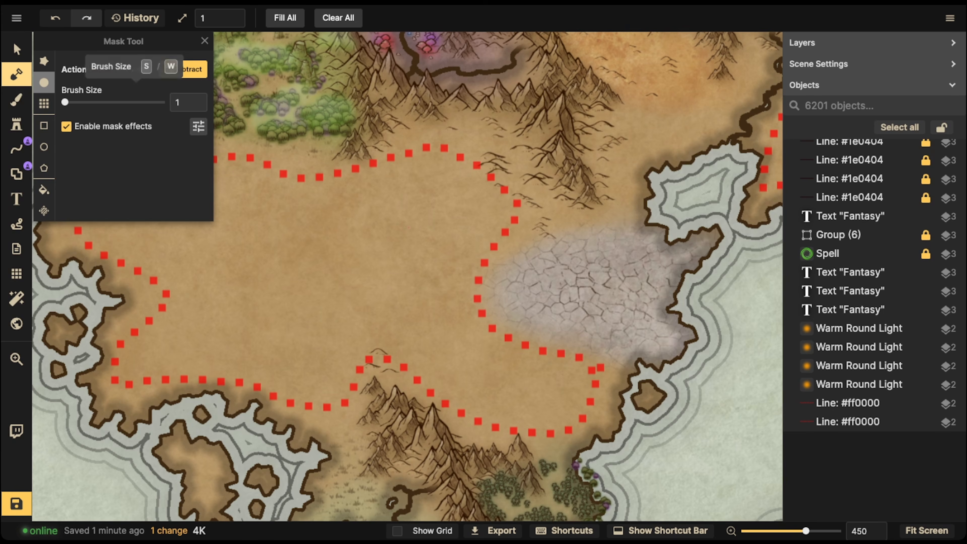
pyautogui.moveTo(373, 171)
pyautogui.mouseDown()
pyautogui.moveTo(388, 198)
pyautogui.moveTo(348, 208)
pyautogui.moveTo(333, 229)
pyautogui.moveTo(310, 221)
pyautogui.moveTo(465, 219)
pyautogui.moveTo(431, 220)
pyautogui.moveTo(413, 199)
pyautogui.moveTo(346, 196)
pyautogui.moveTo(347, 181)
pyautogui.moveTo(319, 170)
pyautogui.mouseUp()
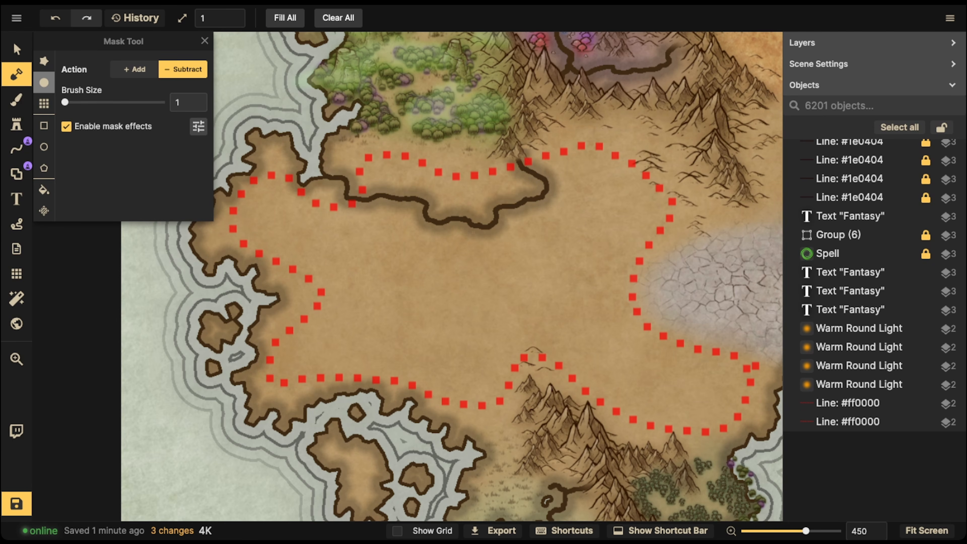
# Carve side branches off the new river: one southwest from its middle bend, one southeast near its source, and short ones by its mouth.
pyautogui.moveTo(473, 227); pyautogui.dragTo(432, 270)
pyautogui.click(473, 227)
pyautogui.moveTo(542, 198); pyautogui.dragTo(564, 223)
pyautogui.moveTo(377, 194)
pyautogui.mouseDown()
pyautogui.moveTo(362, 178)
pyautogui.moveTo(316, 204)
pyautogui.mouseUp()
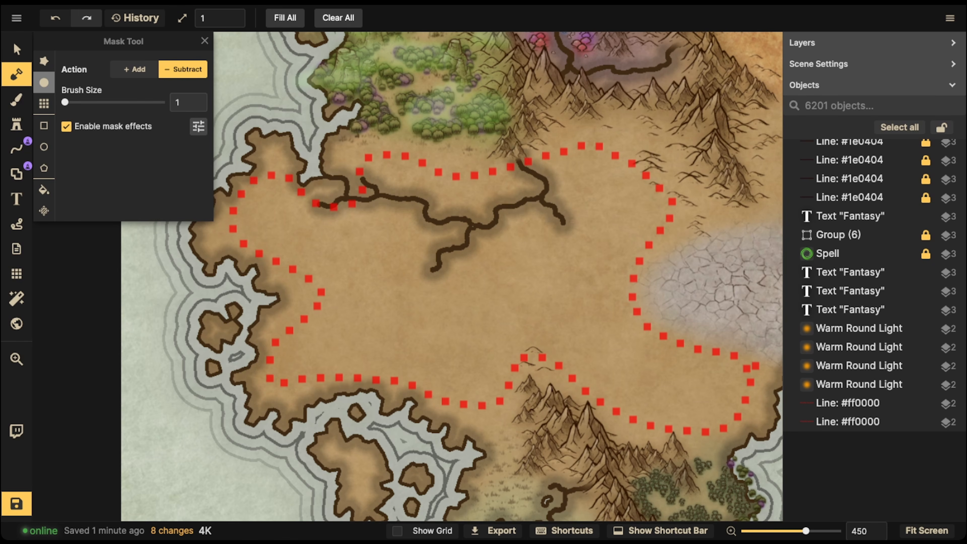
# Carve an irregular lake at the end of the river's southeast branch, with one small pond southwest and another west of it.
pyautogui.moveTo(570, 222)
pyautogui.mouseDown()
pyautogui.moveTo(538, 248)
pyautogui.moveTo(585, 240)
pyautogui.moveTo(579, 222)
pyautogui.moveTo(543, 246)
pyautogui.moveTo(567, 248)
pyautogui.moveTo(577, 223)
pyautogui.moveTo(572, 244)
pyautogui.moveTo(585, 235)
pyautogui.moveTo(562, 226)
pyautogui.moveTo(568, 234)
pyautogui.moveTo(546, 247)
pyautogui.moveTo(567, 228)
pyautogui.moveTo(587, 234)
pyautogui.moveTo(553, 229)
pyautogui.moveTo(576, 236)
pyautogui.mouseUp()
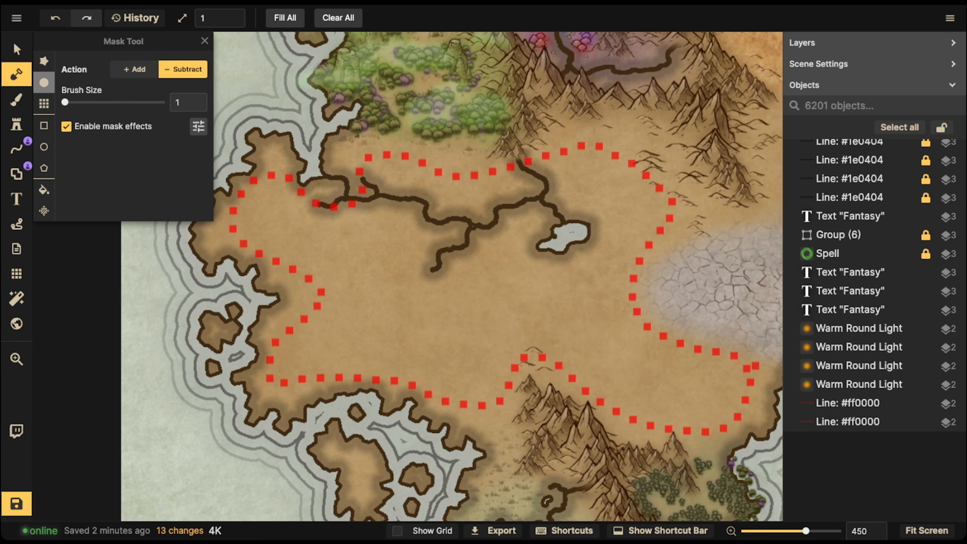
pyautogui.moveTo(544, 266); pyautogui.dragTo(543, 264)
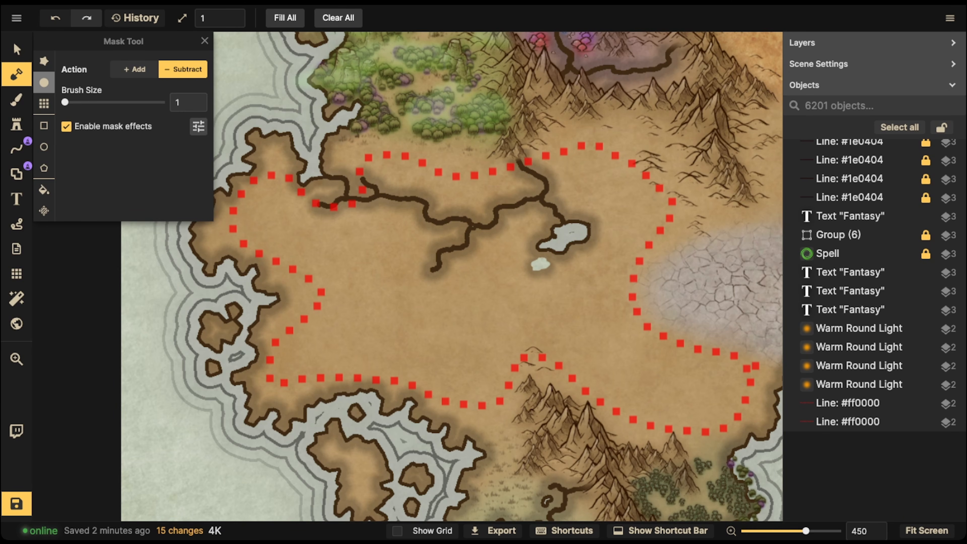
pyautogui.click(513, 222)
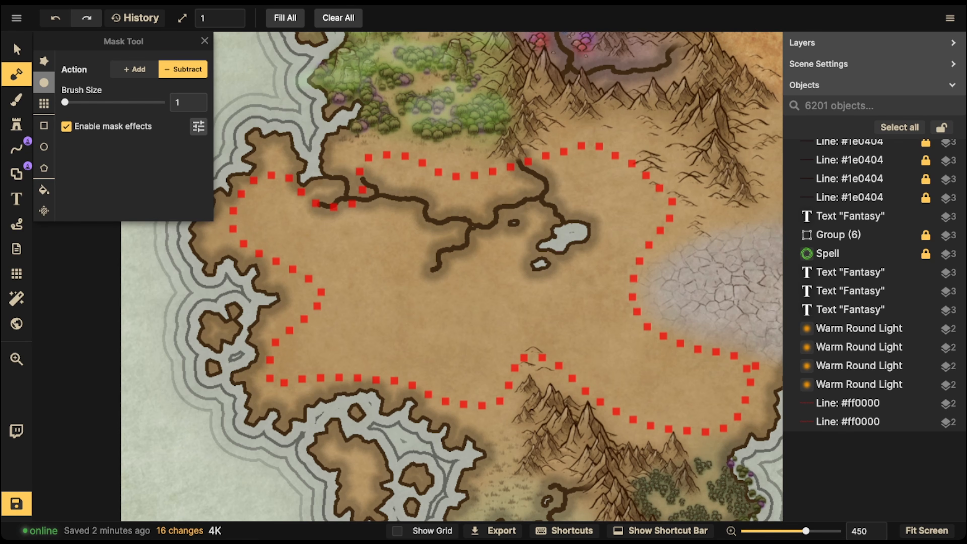
# Carve a cluster of small ponds south of the river mouth, plus single ponds in the area's southwest and near the cracked wasteland.
pyautogui.moveTo(312, 224)
pyautogui.mouseDown()
pyautogui.moveTo(300, 227)
pyautogui.moveTo(320, 230)
pyautogui.moveTo(313, 228)
pyautogui.mouseUp()
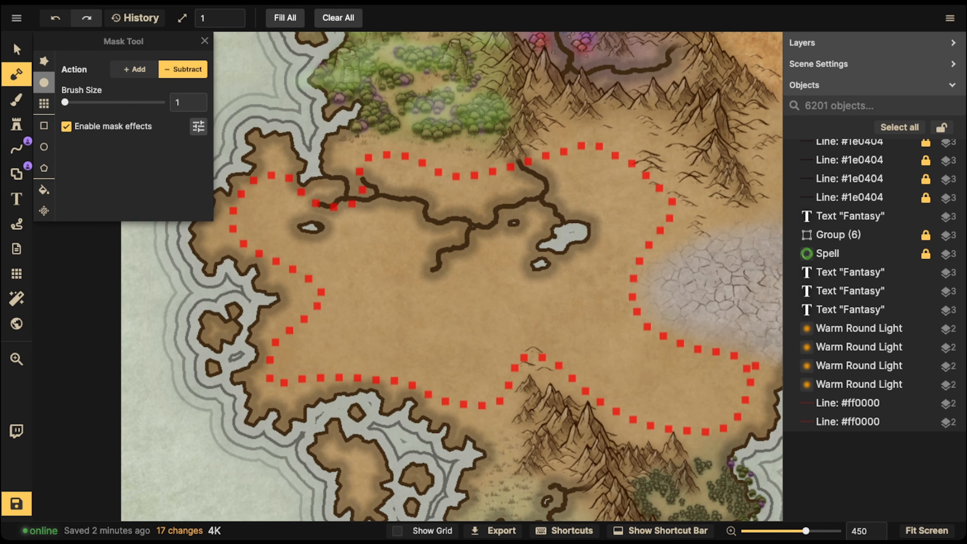
pyautogui.moveTo(310, 228)
pyautogui.mouseDown()
pyautogui.moveTo(291, 244)
pyautogui.moveTo(318, 258)
pyautogui.mouseUp()
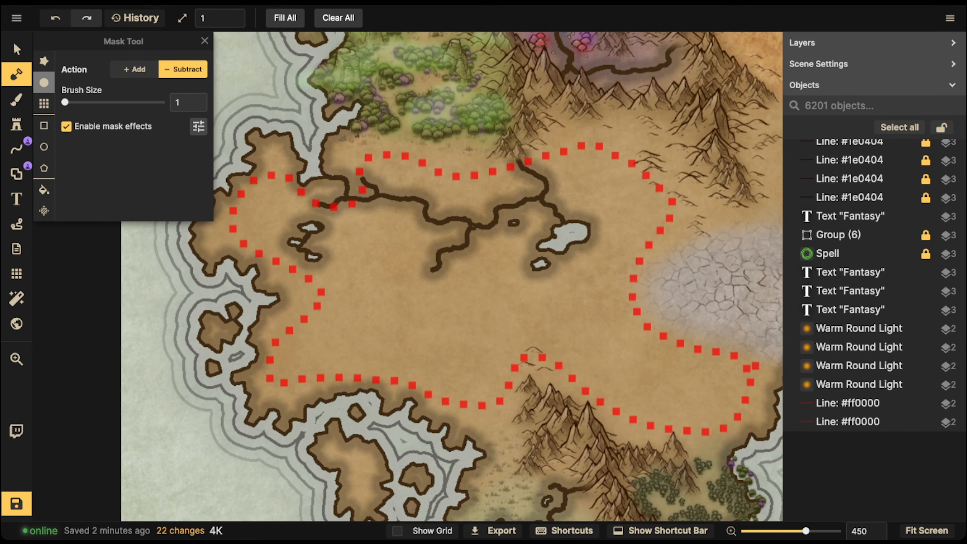
pyautogui.moveTo(332, 348); pyautogui.dragTo(338, 349)
pyautogui.moveTo(601, 316); pyautogui.dragTo(613, 315)
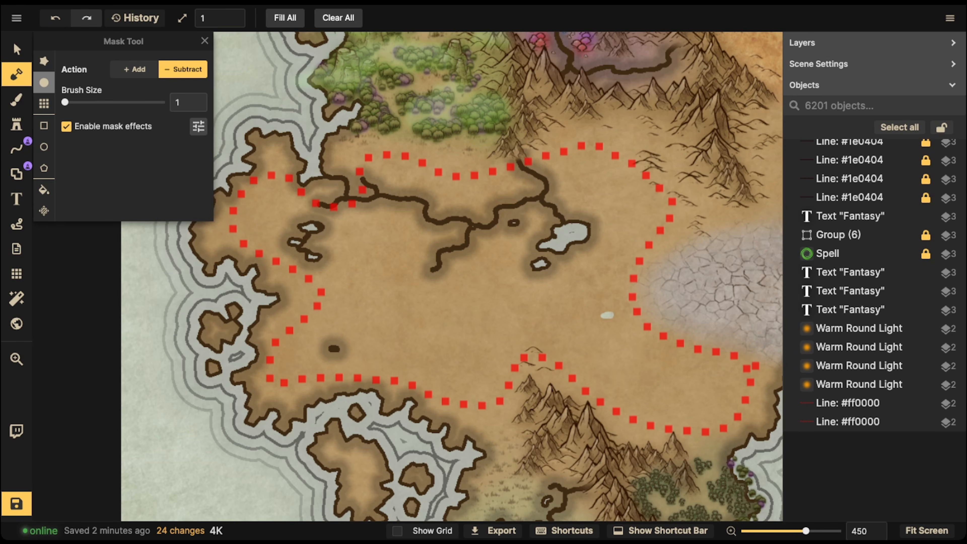
# Cut short winding inlets into the land along the outlined area's southern and western coasts.
pyautogui.moveTo(320, 403); pyautogui.dragTo(304, 384)
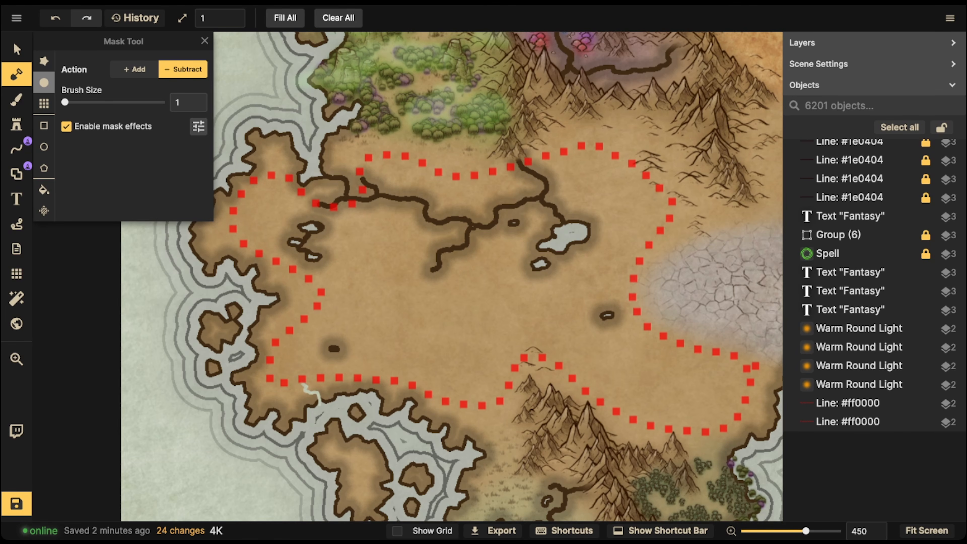
pyautogui.moveTo(370, 396)
pyautogui.mouseDown()
pyautogui.moveTo(362, 376)
pyautogui.moveTo(396, 387)
pyautogui.mouseUp()
pyautogui.moveTo(263, 303); pyautogui.dragTo(283, 314)
pyautogui.moveTo(247, 347)
pyautogui.mouseDown()
pyautogui.moveTo(280, 338)
pyautogui.moveTo(266, 328)
pyautogui.mouseUp()
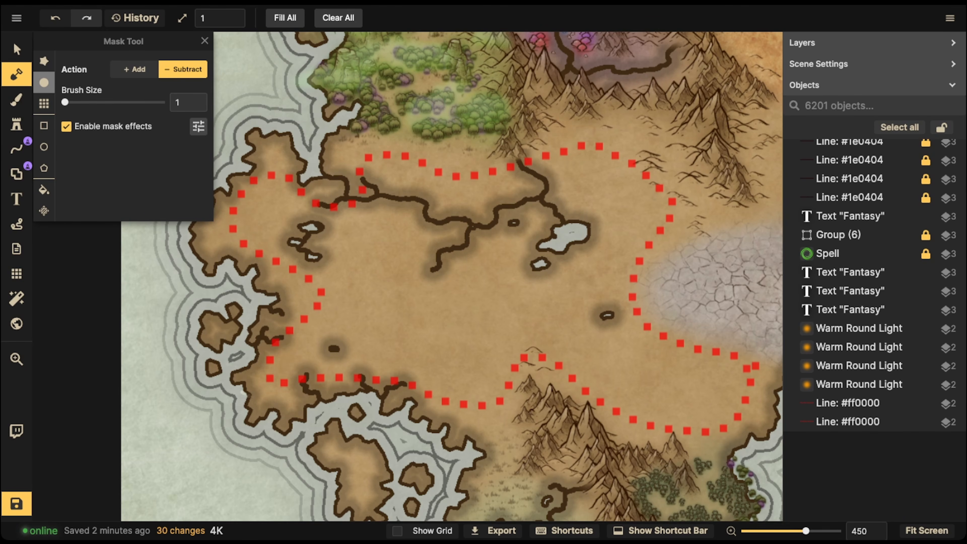
pyautogui.moveTo(246, 397); pyautogui.dragTo(262, 391)
pyautogui.moveTo(443, 425)
pyautogui.mouseDown()
pyautogui.moveTo(441, 411)
pyautogui.moveTo(453, 404)
pyautogui.mouseUp()
pyautogui.moveTo(301, 181); pyautogui.dragTo(290, 202)
# Dot two pairs of tiny ponds across the middle of the outlined plain.
pyautogui.moveTo(452, 276); pyautogui.dragTo(404, 226)
pyautogui.click(404, 293)
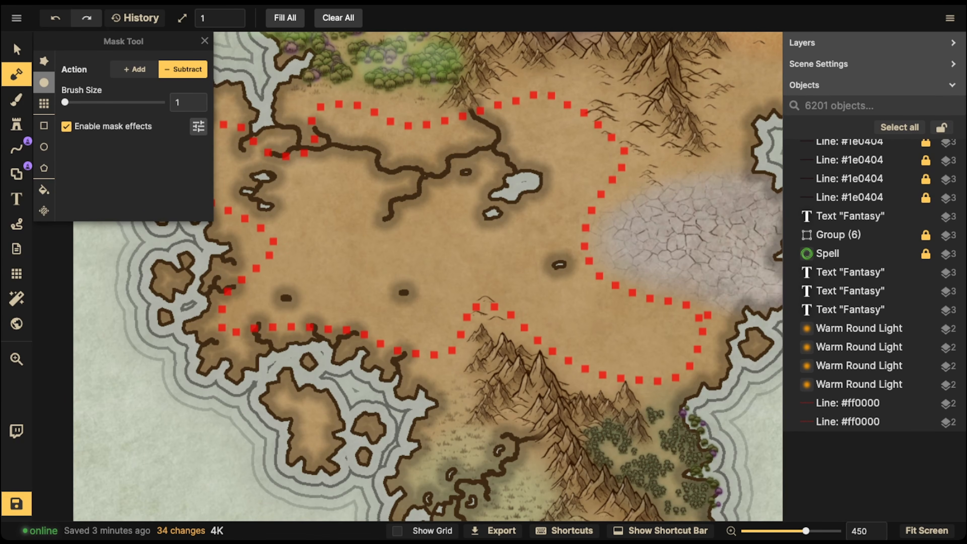
pyautogui.click(419, 299)
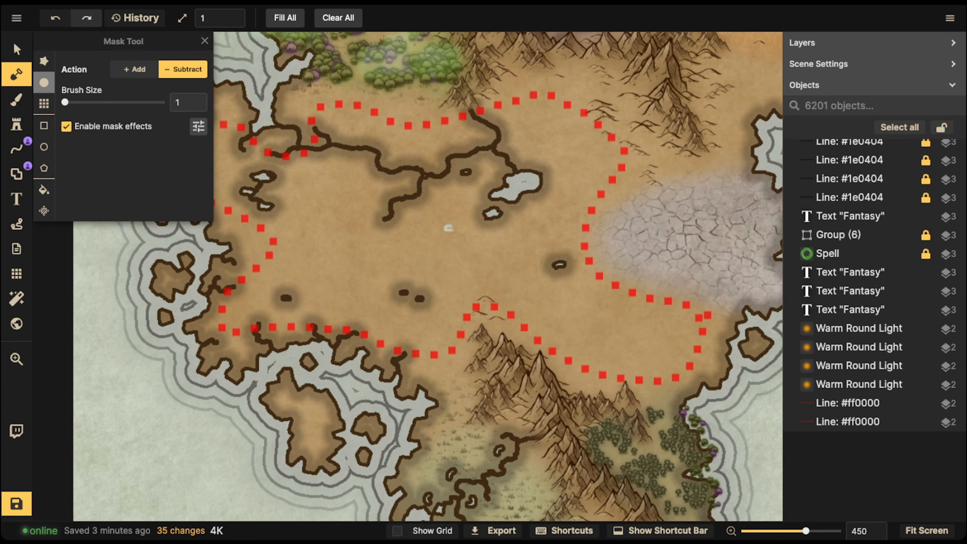
pyautogui.click(450, 228)
pyautogui.click(468, 234)
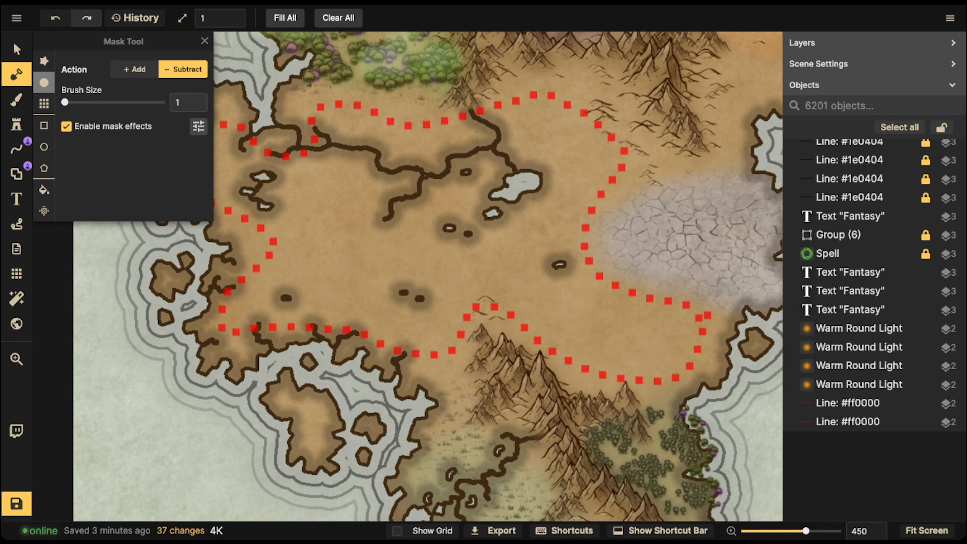
# Carve an arching river from the southern mountains to the southeast coast and add short branches along it.
pyautogui.moveTo(555, 372)
pyautogui.mouseDown()
pyautogui.moveTo(569, 355)
pyautogui.moveTo(598, 352)
pyautogui.moveTo(605, 335)
pyautogui.moveTo(640, 340)
pyautogui.mouseUp()
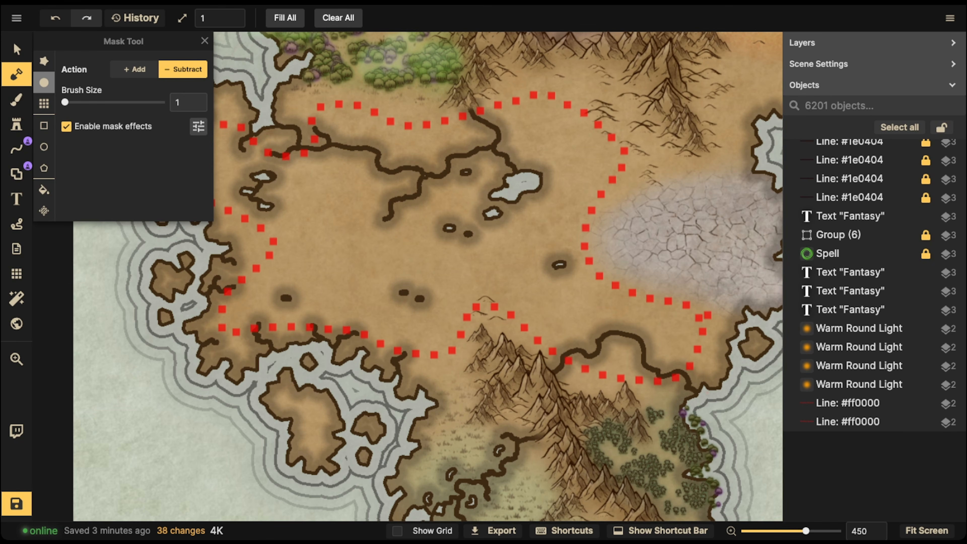
pyautogui.moveTo(680, 372); pyautogui.dragTo(694, 361)
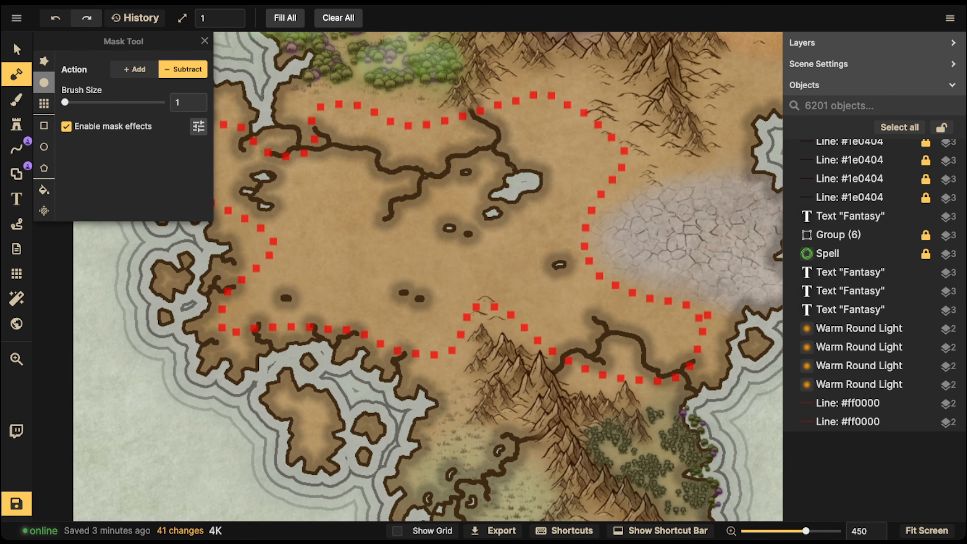
# Load the mottled green-brown grass texture from the Fantasy World pack into the foreground brush, clearing the used-in-map filter.
pyautogui.click(16, 99)
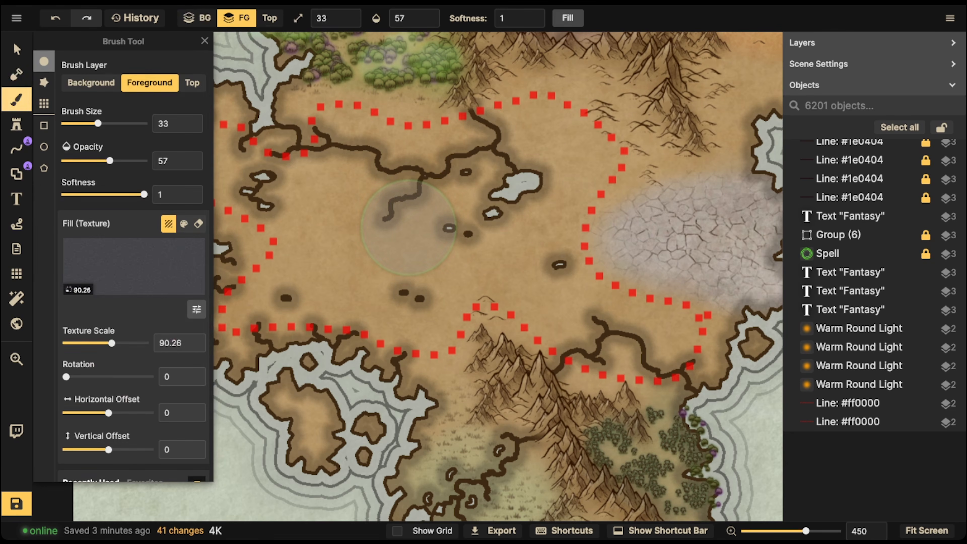
pyautogui.press('f')
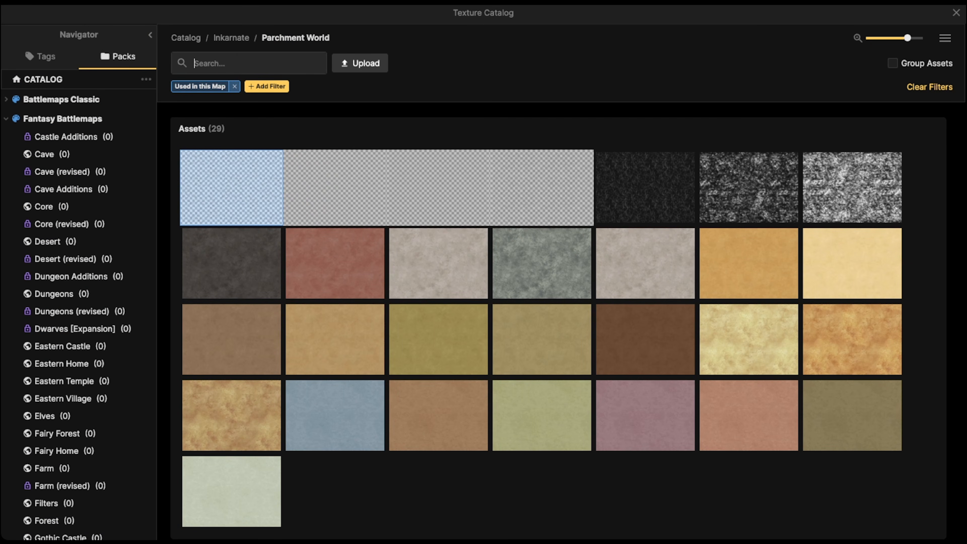
pyautogui.click(234, 86)
pyautogui.scroll(-6, 335, 224)
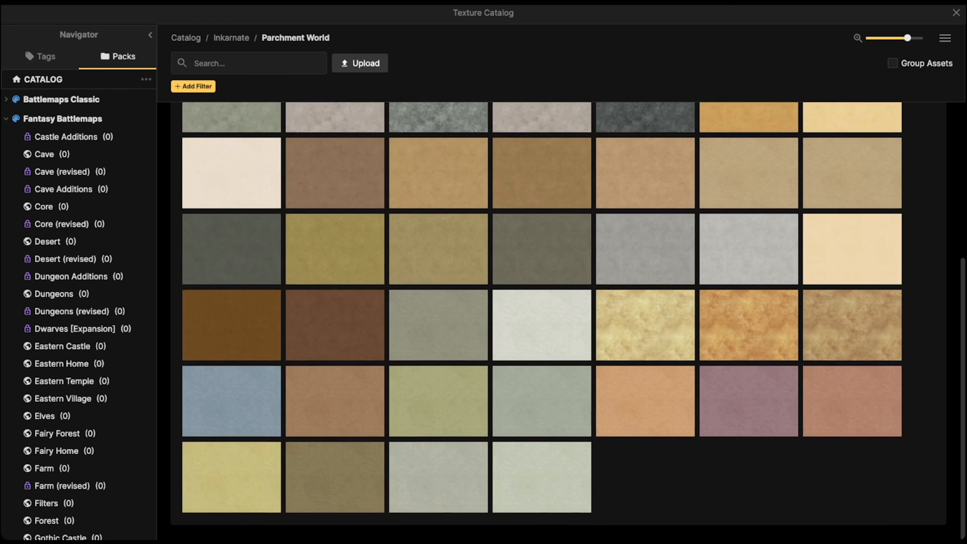
pyautogui.moveTo(335, 248)
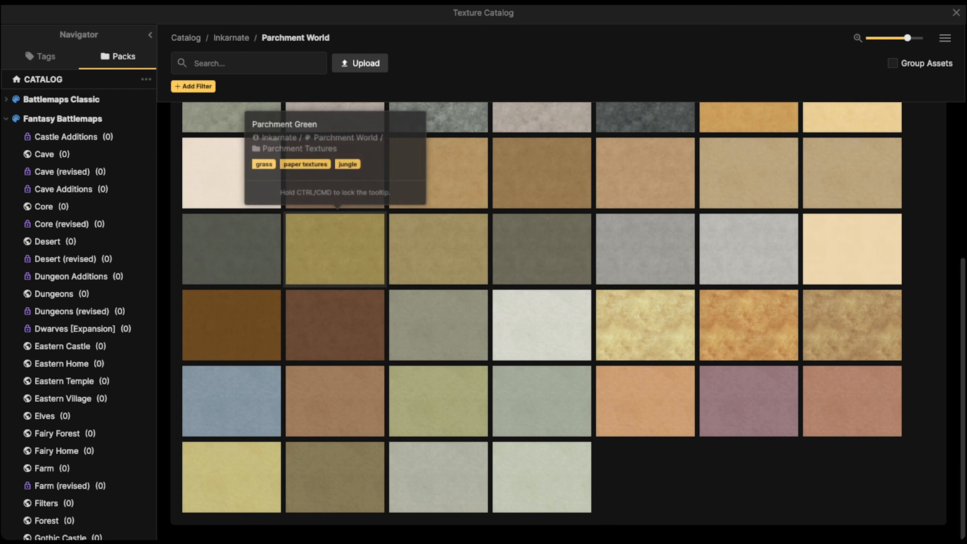
pyautogui.moveTo(438, 400)
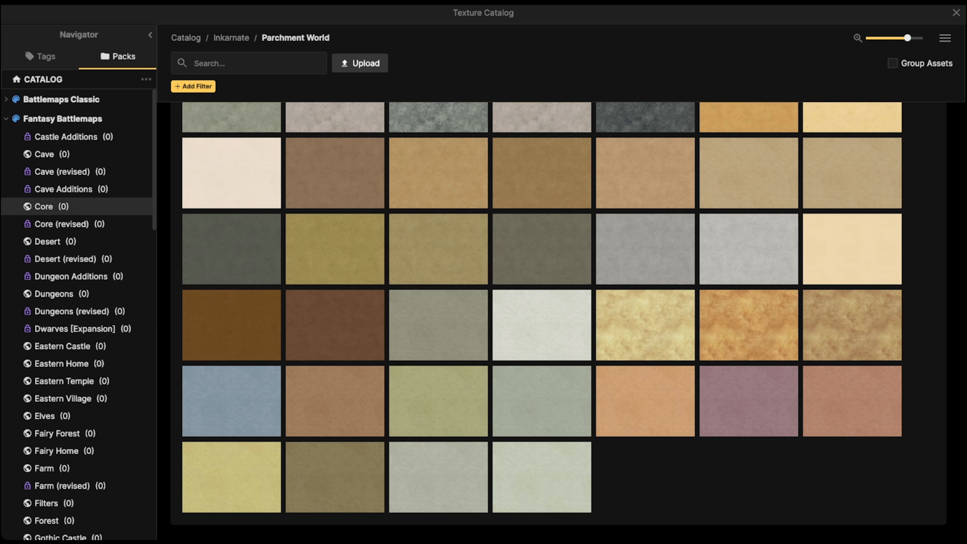
pyautogui.scroll(-20, 76, 247)
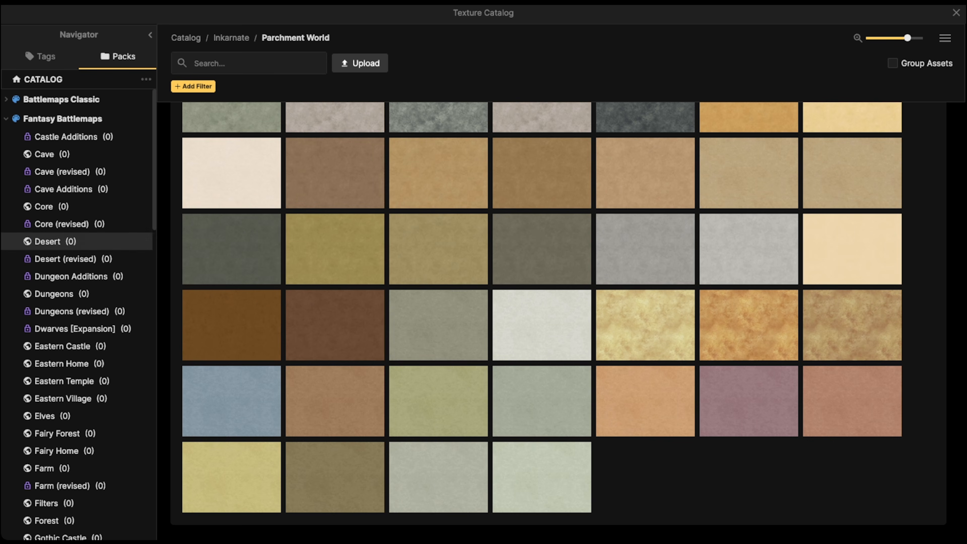
pyautogui.scroll(-1, 77, 249)
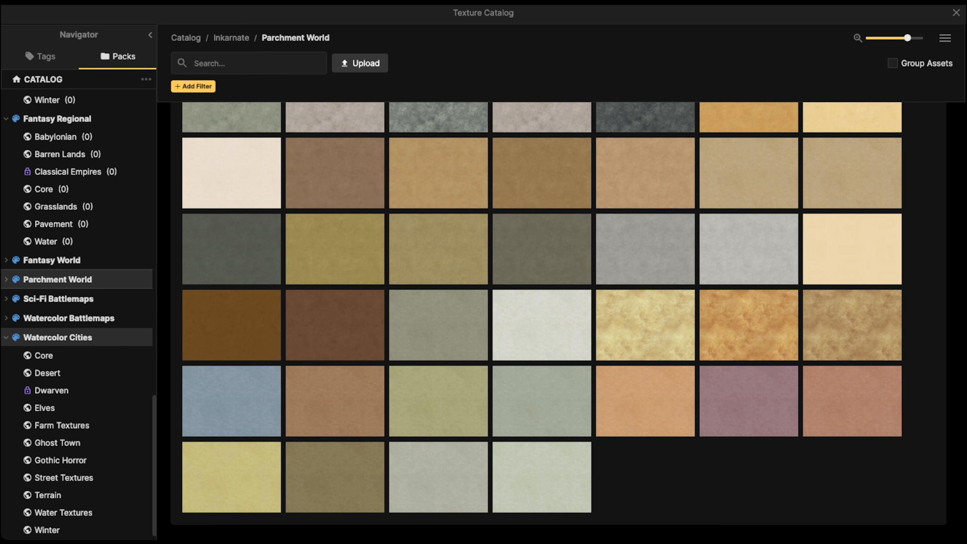
pyautogui.click(51, 260)
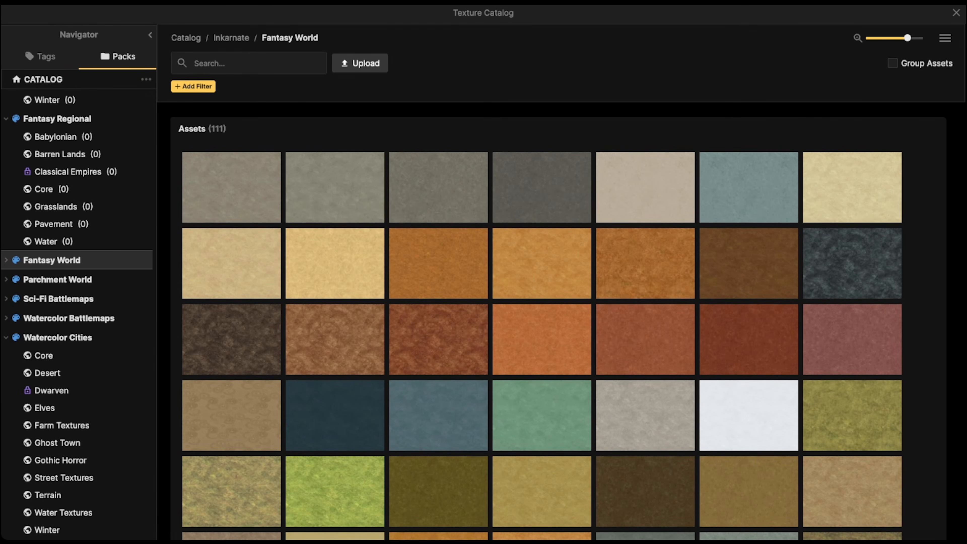
pyautogui.scroll(-3, 232, 381)
pyautogui.moveTo(232, 382)
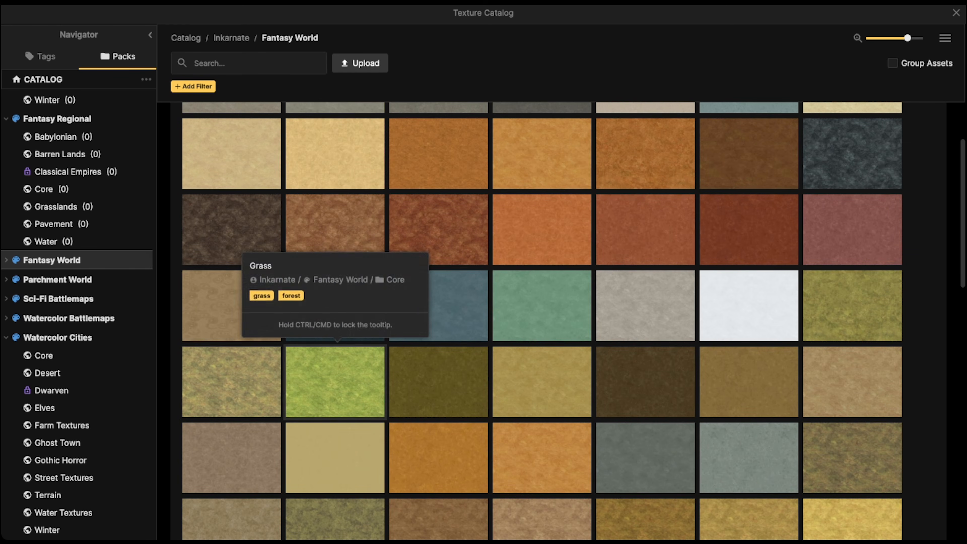
pyautogui.click(232, 381)
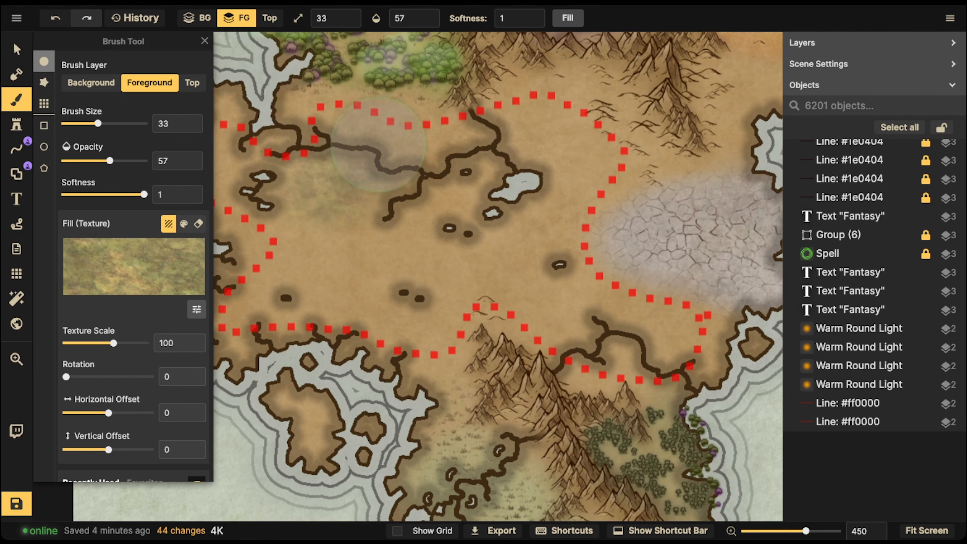
# Paint first patches of the grass texture at 57 opacity along the northern river and the ground south of it.
pyautogui.click(337, 114)
pyautogui.click(284, 124)
pyautogui.click(256, 164)
pyautogui.click(347, 183)
pyautogui.click(468, 185)
pyautogui.click(507, 191)
pyautogui.click(408, 228)
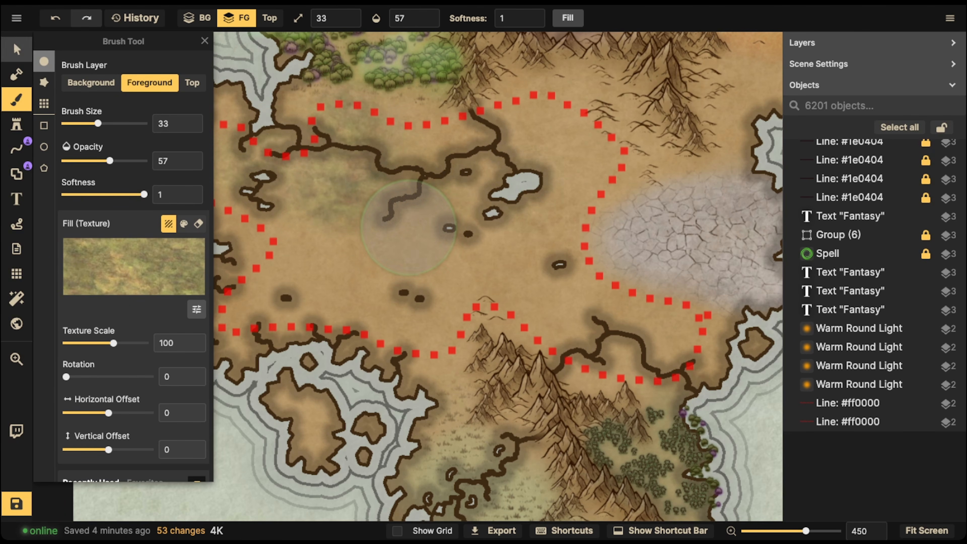
# Delete the red dotted outline around the plain.
pyautogui.click(17, 49)
pyautogui.click(484, 307)
pyautogui.press('Delete')
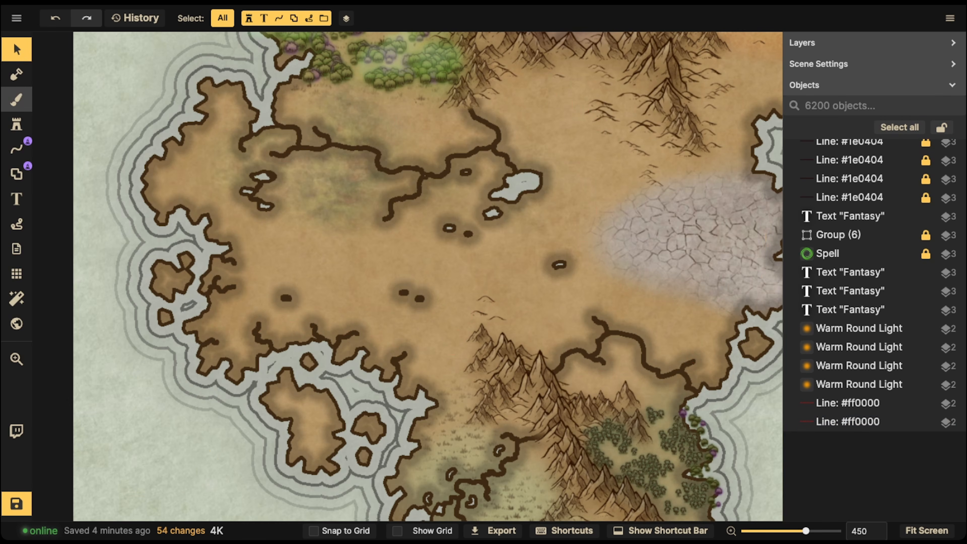
# Brush the grass texture along the northern river to the eastern lake, across the central plain and out to the isolated eastern pond.
pyautogui.click(17, 100)
pyautogui.scroll(-2, 352, 196)
pyautogui.scroll(-1, 353, 196)
pyautogui.click(309, 193)
pyautogui.click(371, 192)
pyautogui.click(340, 180)
pyautogui.press('space')
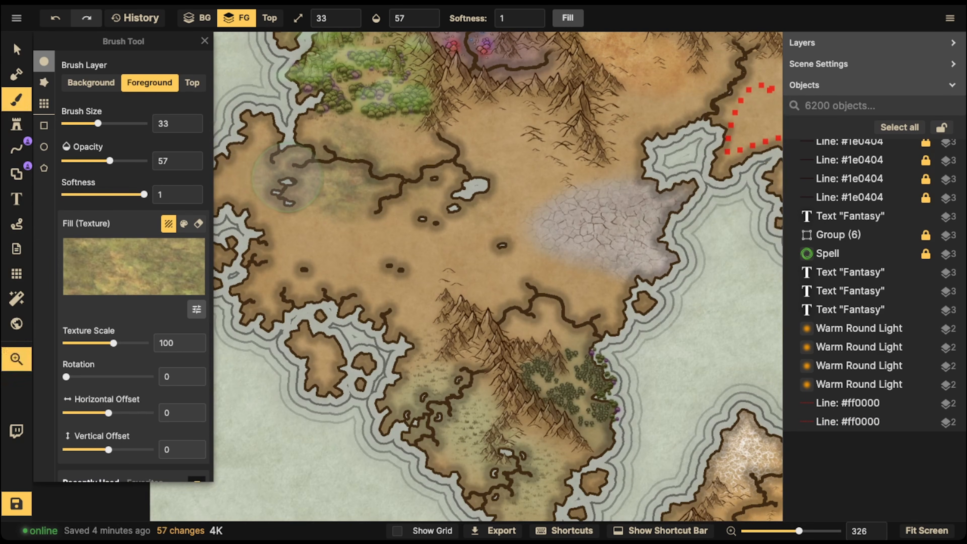
pyautogui.moveTo(299, 179); pyautogui.dragTo(448, 172)
pyautogui.click(375, 173)
pyautogui.click(472, 183)
pyautogui.click(517, 179)
pyautogui.click(526, 169)
pyautogui.click(539, 132)
pyautogui.click(601, 177)
pyautogui.click(625, 163)
pyautogui.click(647, 130)
pyautogui.click(630, 179)
pyautogui.click(637, 183)
pyautogui.click(602, 200)
pyautogui.click(595, 194)
pyautogui.click(563, 211)
pyautogui.click(526, 231)
pyautogui.click(438, 198)
pyautogui.click(415, 247)
pyautogui.click(413, 248)
pyautogui.click(430, 255)
pyautogui.click(480, 267)
pyautogui.click(553, 262)
pyautogui.click(588, 263)
pyautogui.click(630, 255)
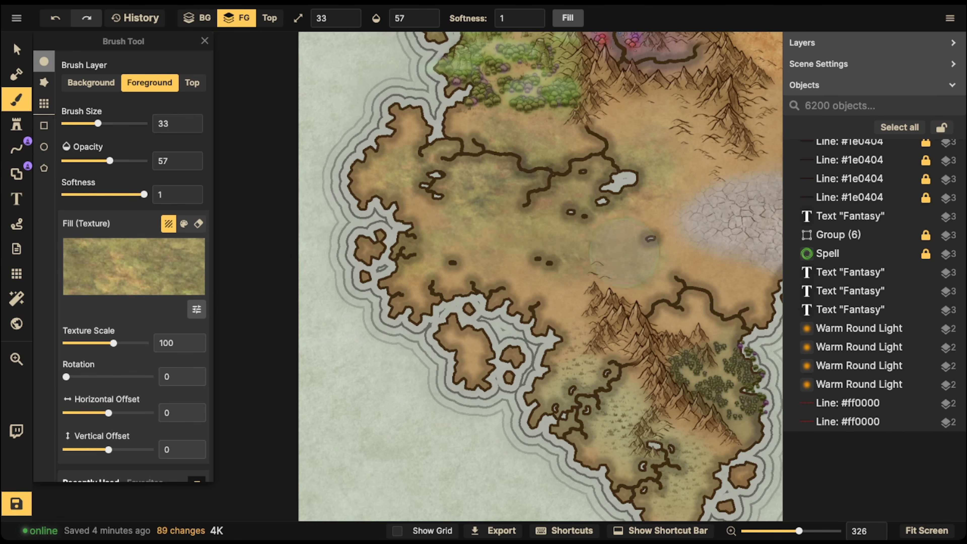
# Extend the grass texture over the southern plain and western peninsula, and layer more of it on both sides of the northern river.
pyautogui.click(586, 277)
pyautogui.click(559, 281)
pyautogui.click(476, 263)
pyautogui.click(432, 240)
pyautogui.click(433, 187)
pyautogui.click(383, 177)
pyautogui.click(495, 156)
pyautogui.click(523, 150)
pyautogui.click(549, 140)
pyautogui.click(522, 147)
pyautogui.click(493, 160)
pyautogui.click(509, 200)
pyautogui.click(600, 193)
pyautogui.click(535, 202)
pyautogui.click(474, 205)
pyautogui.click(434, 194)
pyautogui.click(392, 210)
pyautogui.click(477, 203)
pyautogui.click(541, 201)
pyautogui.click(562, 170)
pyautogui.click(545, 164)
pyautogui.click(602, 162)
pyautogui.click(617, 145)
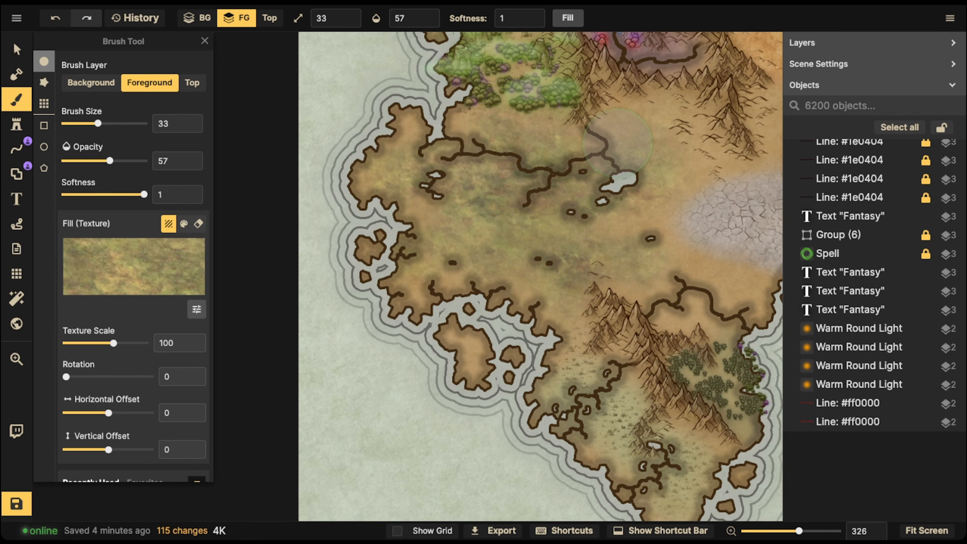
# Add another coat of grass texture along the river to its western mouth and around the western, southern and eastern ponds.
pyautogui.click(562, 166)
pyautogui.click(603, 149)
pyautogui.click(603, 149)
pyautogui.click(605, 147)
pyautogui.click(522, 150)
pyautogui.click(478, 149)
pyautogui.click(451, 141)
pyautogui.click(416, 143)
pyautogui.click(424, 179)
pyautogui.click(424, 187)
pyautogui.click(502, 253)
pyautogui.click(663, 246)
pyautogui.click(662, 245)
pyautogui.click(659, 244)
pyautogui.click(656, 242)
pyautogui.click(566, 215)
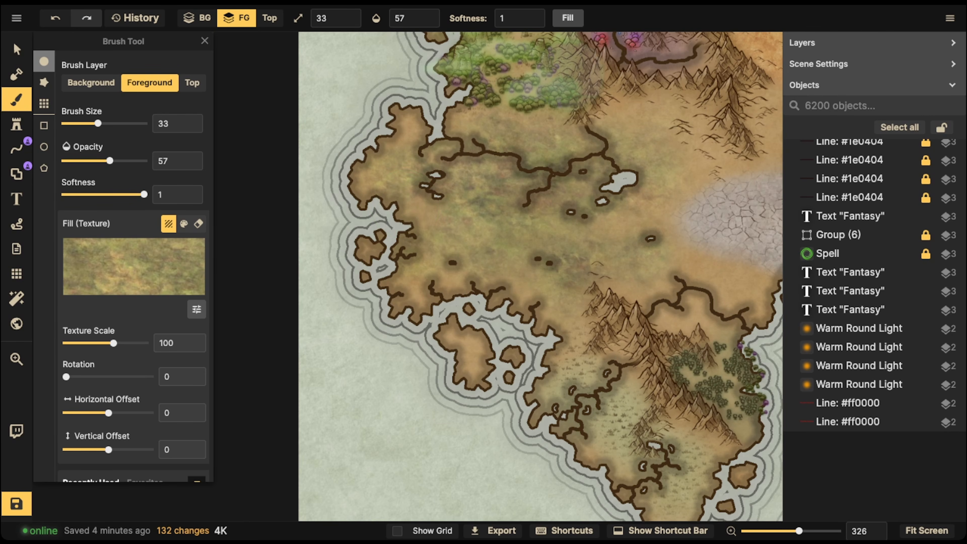
# Deepen the grass texture around the northwestern river bend, beside the eastern lake and around the two southern pond groups.
pyautogui.click(503, 170)
pyautogui.click(484, 159)
pyautogui.click(483, 156)
pyautogui.click(476, 147)
pyautogui.click(464, 131)
pyautogui.click(460, 130)
pyautogui.click(457, 133)
pyautogui.click(451, 145)
pyautogui.click(447, 149)
pyautogui.click(495, 155)
pyautogui.click(476, 183)
pyautogui.click(544, 177)
pyautogui.click(564, 164)
pyautogui.click(579, 146)
pyautogui.click(580, 143)
pyautogui.click(580, 141)
pyautogui.click(581, 140)
pyautogui.click(605, 175)
pyautogui.click(609, 183)
pyautogui.click(604, 186)
pyautogui.click(594, 193)
pyautogui.click(579, 208)
pyautogui.click(558, 244)
pyautogui.click(528, 273)
pyautogui.click(457, 268)
pyautogui.click(457, 261)
pyautogui.click(488, 253)
pyautogui.click(537, 257)
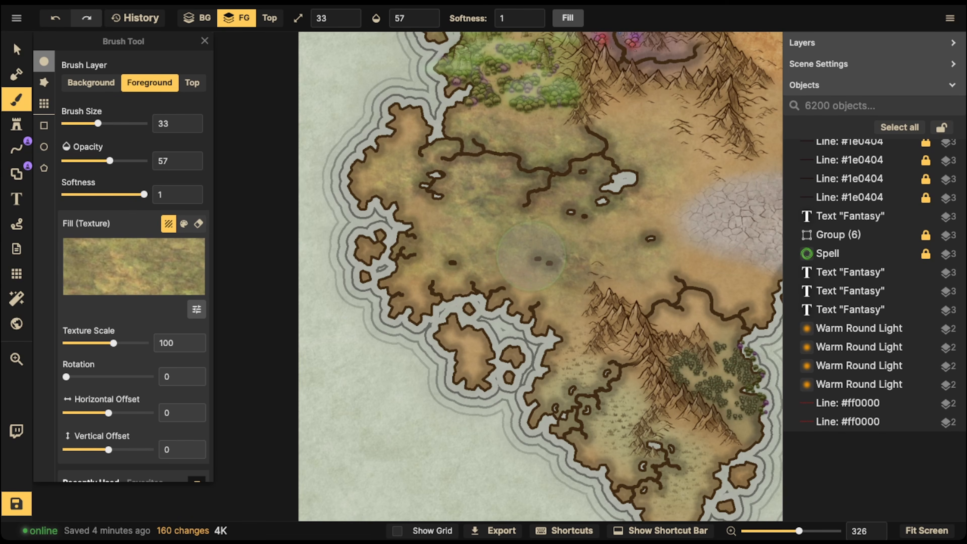
# Darken the grass texture along the riverbanks and around the eastern lake, and blend it across the middle toward the west coast.
pyautogui.click(503, 174)
pyautogui.click(493, 168)
pyautogui.click(463, 150)
pyautogui.click(455, 148)
pyautogui.click(448, 156)
pyautogui.click(439, 172)
pyautogui.click(434, 185)
pyautogui.click(433, 195)
pyautogui.click(499, 160)
pyautogui.click(548, 172)
pyautogui.click(600, 156)
pyautogui.click(608, 165)
pyautogui.click(609, 175)
pyautogui.click(608, 181)
pyautogui.click(603, 190)
pyautogui.click(586, 211)
pyautogui.click(564, 209)
pyautogui.click(544, 207)
pyautogui.click(516, 207)
pyautogui.click(604, 215)
pyautogui.click(634, 241)
pyautogui.click(491, 225)
pyautogui.click(416, 211)
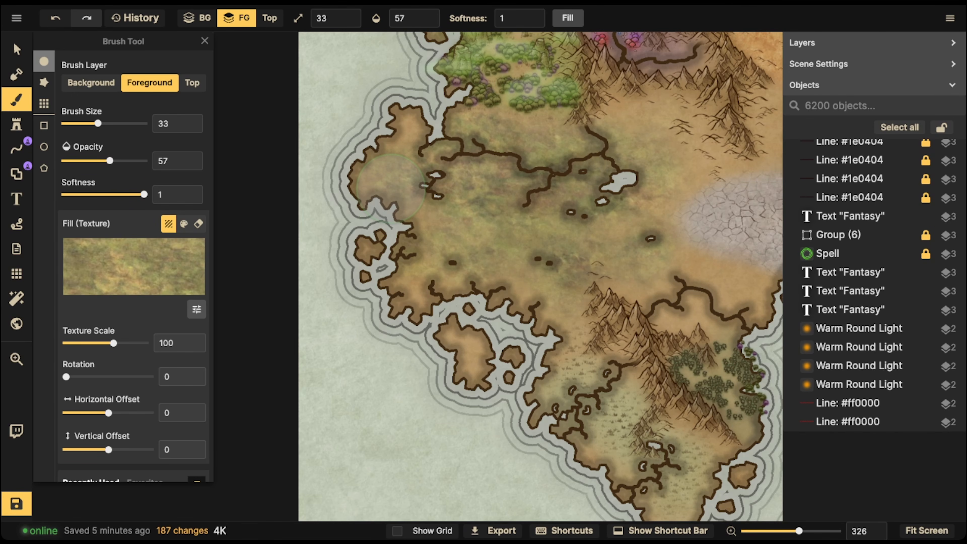
# Load the Shaded Tree stamp set from the Parchment World pack by searching for "tree", and set the stamp scale to 58.
pyautogui.press('s')
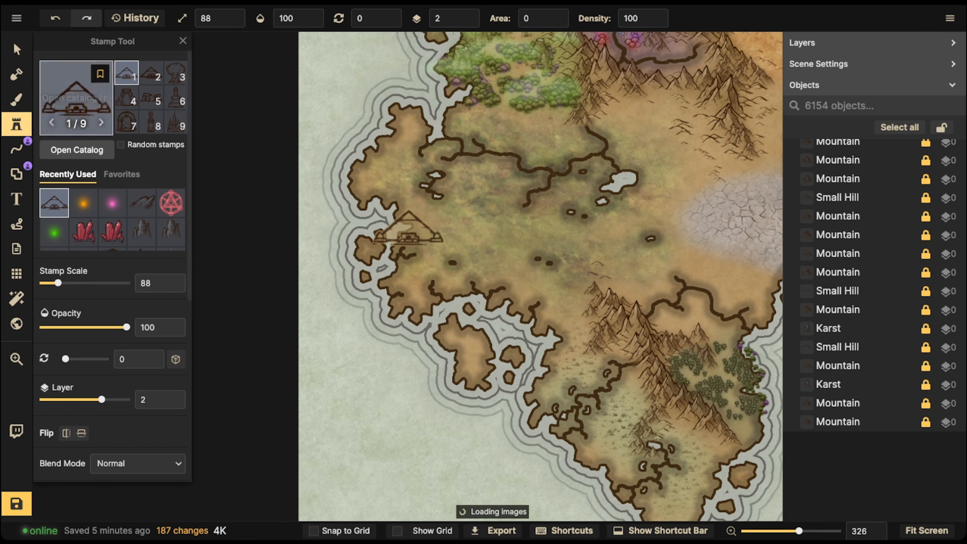
pyautogui.press('f')
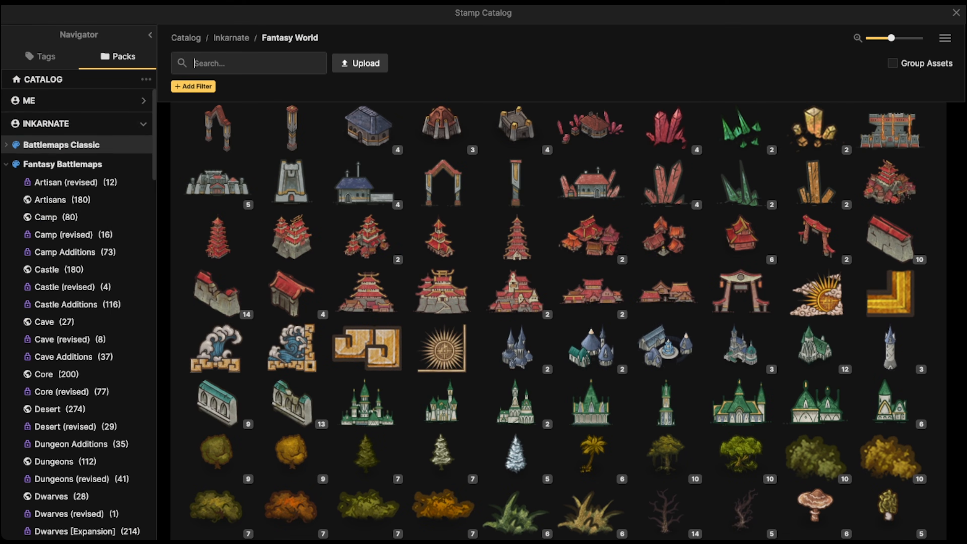
pyautogui.scroll(-10, 76, 217)
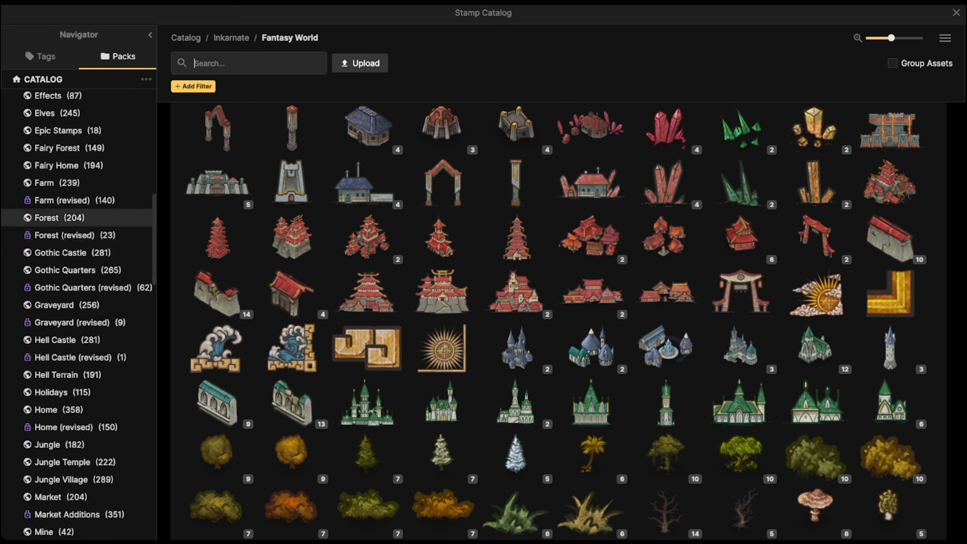
pyautogui.scroll(-15, 76, 241)
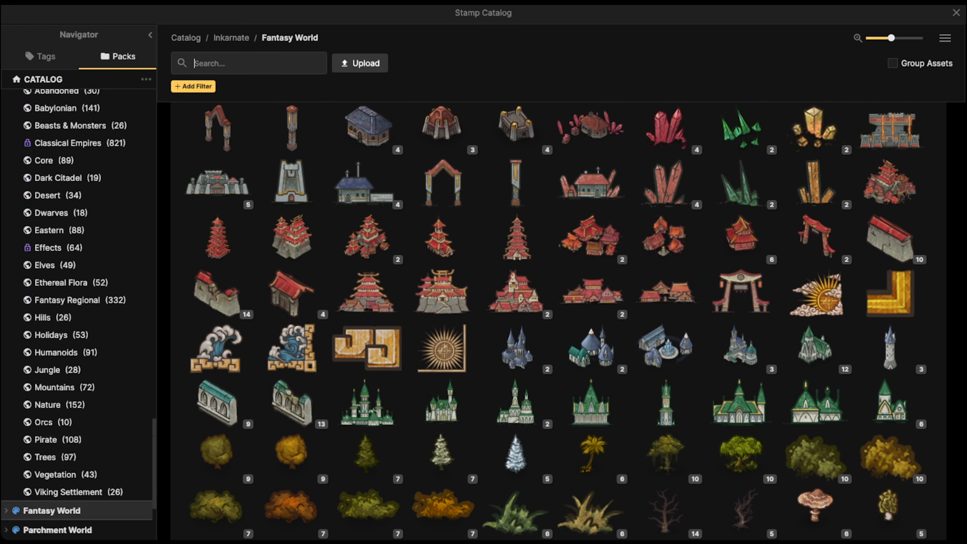
pyautogui.scroll(5, 76, 300)
pyautogui.scroll(-5, 76, 300)
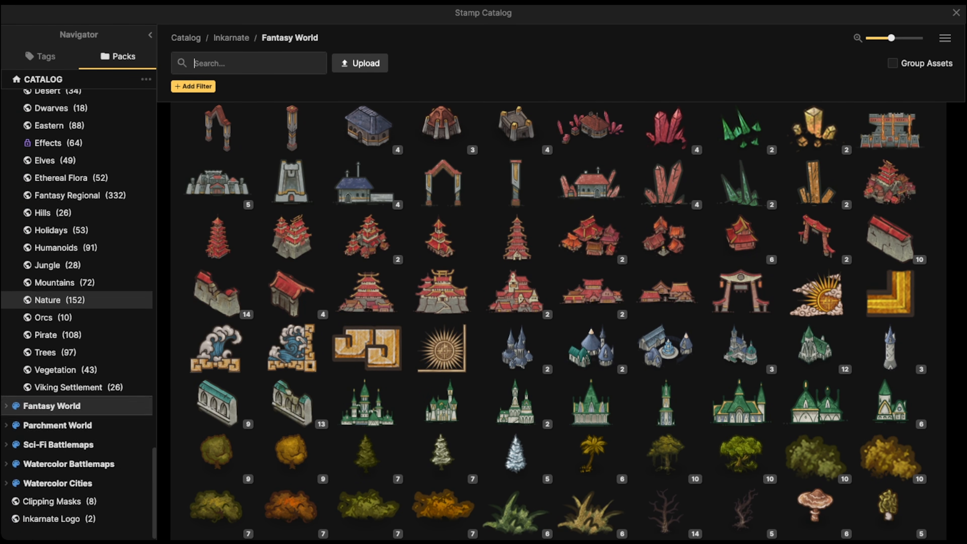
pyautogui.click(57, 425)
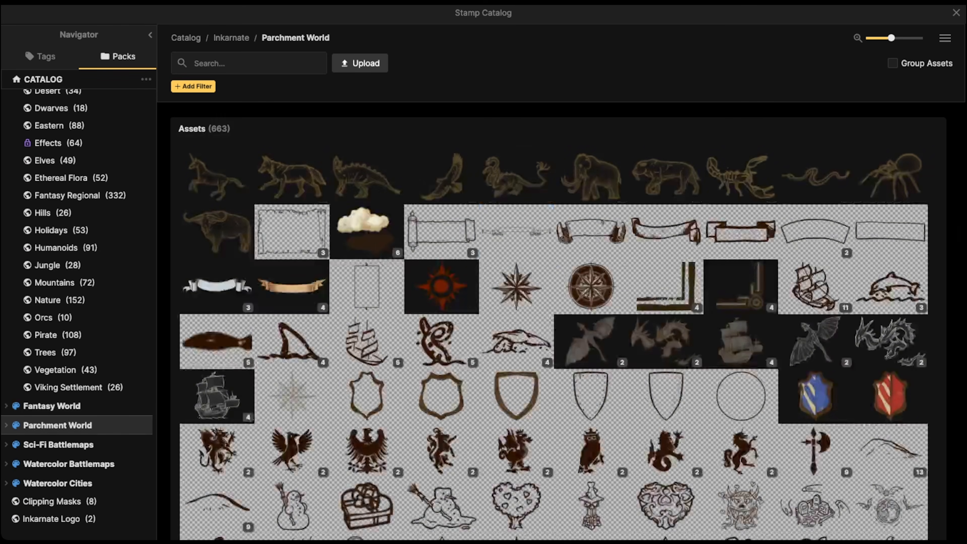
pyautogui.write('tree')
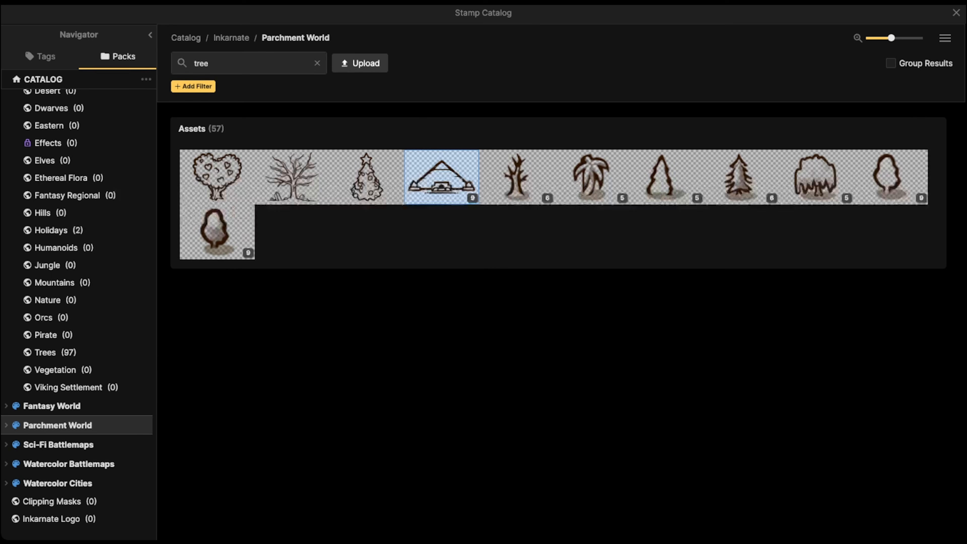
pyautogui.click(217, 232)
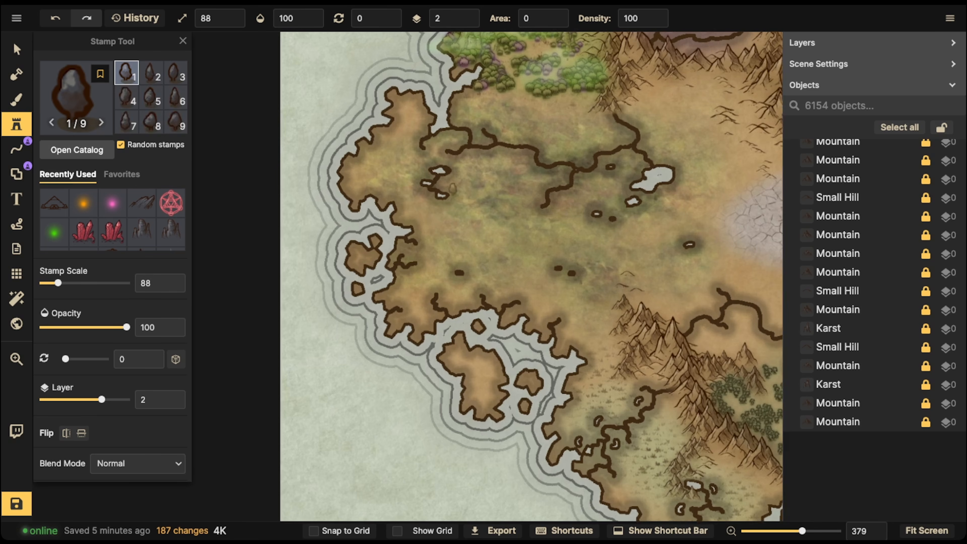
pyautogui.scroll(5, 597, 67)
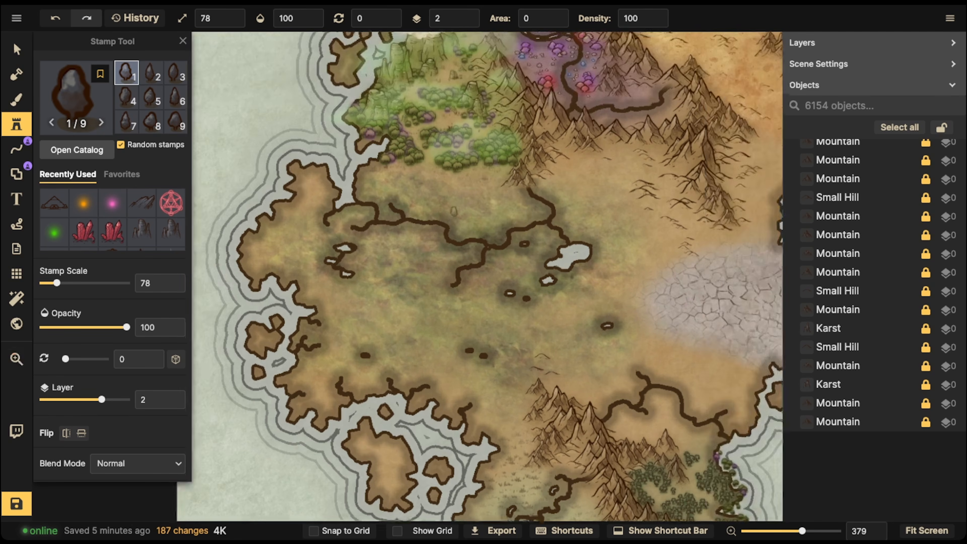
pyautogui.scroll(-5, 609, 46)
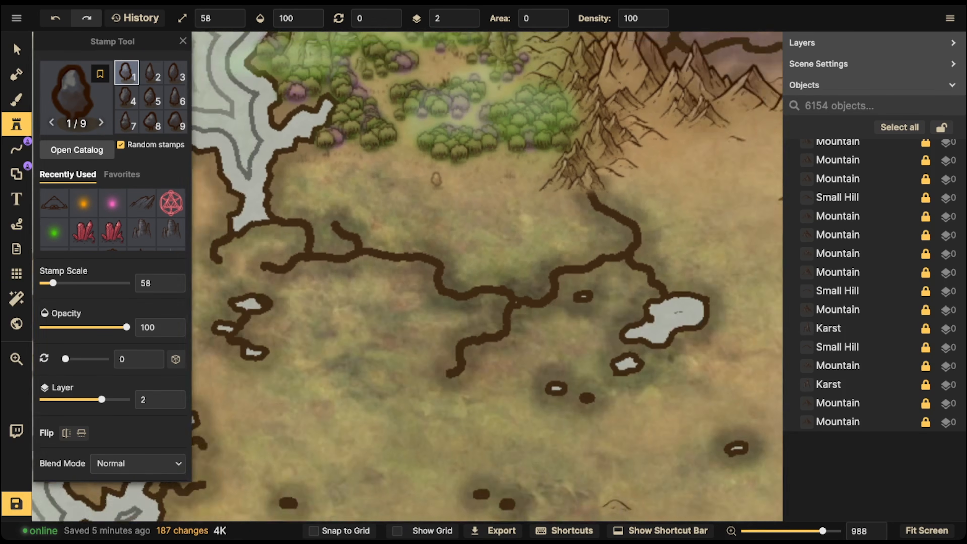
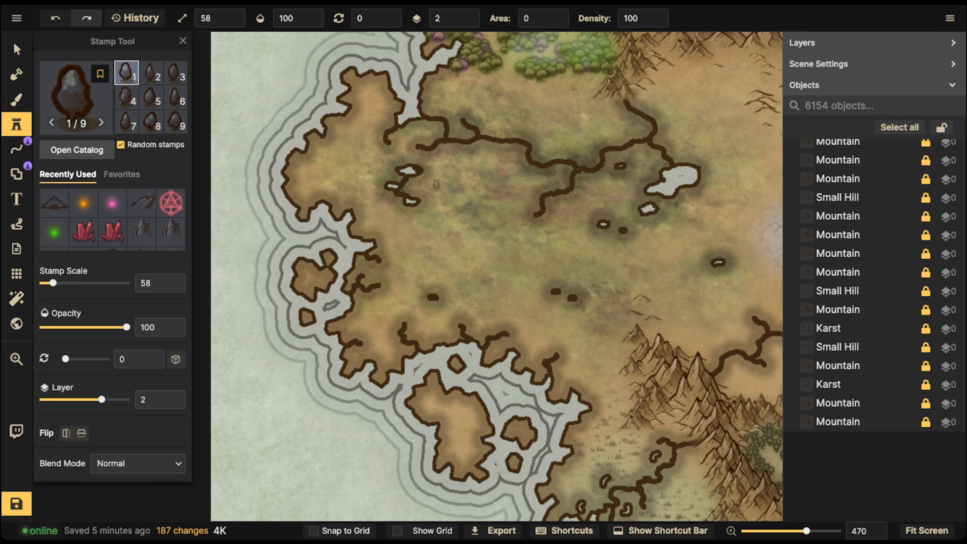
# Stamp a dense Shaded Tree forest south of the river's northwestern bend, with small groups and single trees around it.
pyautogui.click(457, 170)
pyautogui.moveTo(479, 168)
pyautogui.mouseDown()
pyautogui.moveTo(469, 189)
pyautogui.moveTo(502, 172)
pyautogui.moveTo(515, 179)
pyautogui.moveTo(483, 189)
pyautogui.moveTo(525, 192)
pyautogui.moveTo(476, 233)
pyautogui.mouseUp()
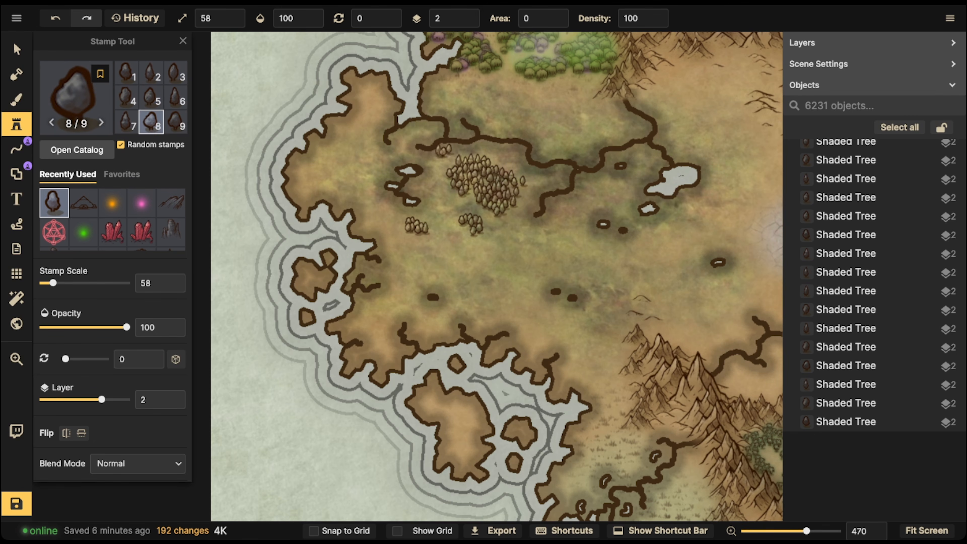
pyautogui.click(443, 149)
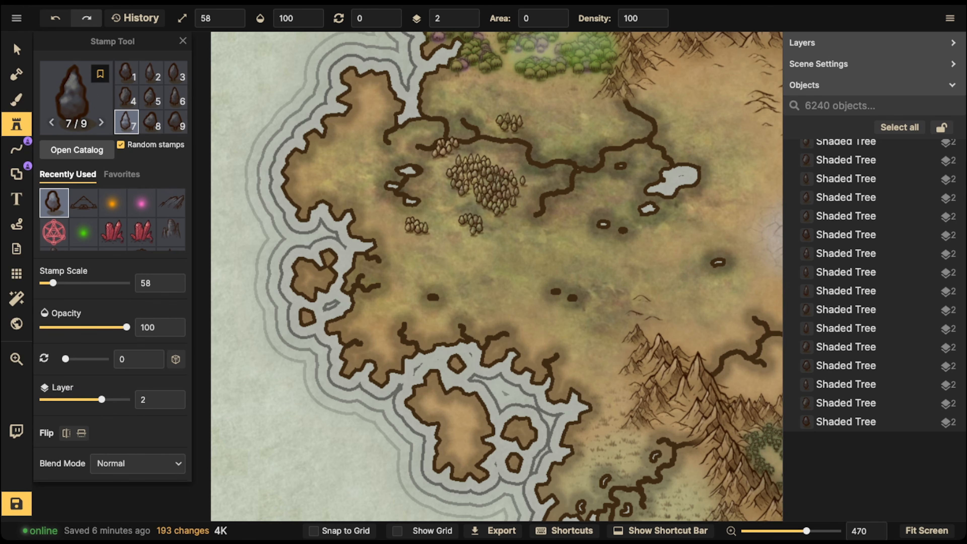
pyautogui.click(524, 230)
pyautogui.click(548, 234)
pyautogui.click(512, 273)
pyautogui.click(450, 244)
pyautogui.click(417, 249)
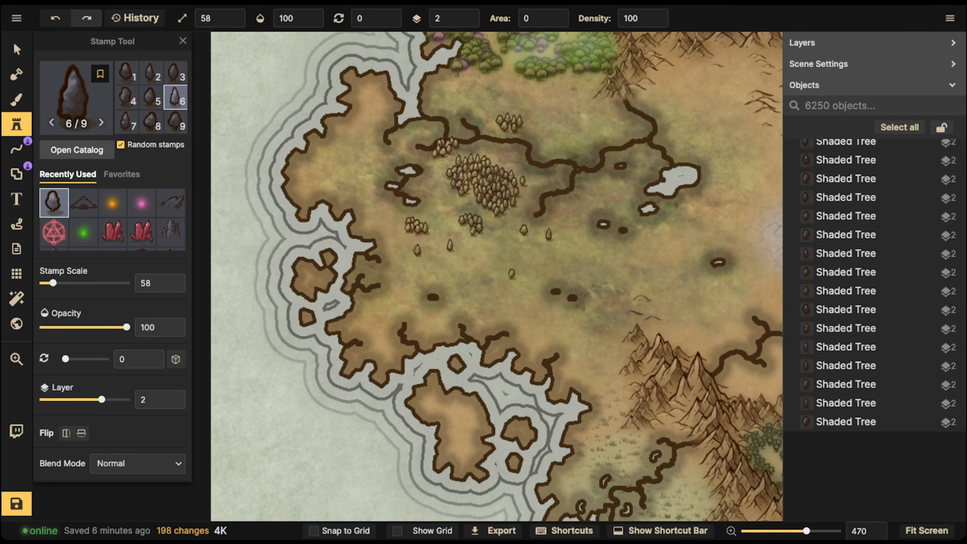
# Place single Shaded Trees west of the dense forest, around the western ponds and on the northwestern peninsula.
pyautogui.click(441, 190)
pyautogui.click(362, 183)
pyautogui.click(392, 150)
pyautogui.click(354, 145)
pyautogui.click(358, 145)
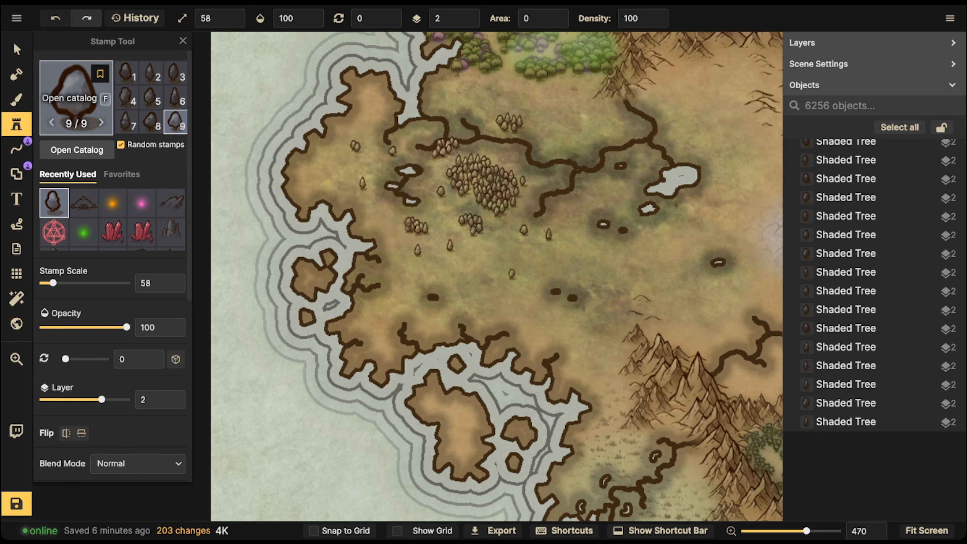
# Load the Pine Trees stamp set from Parchment World and scatter pines between the river and the green forest.
pyautogui.click(72, 97)
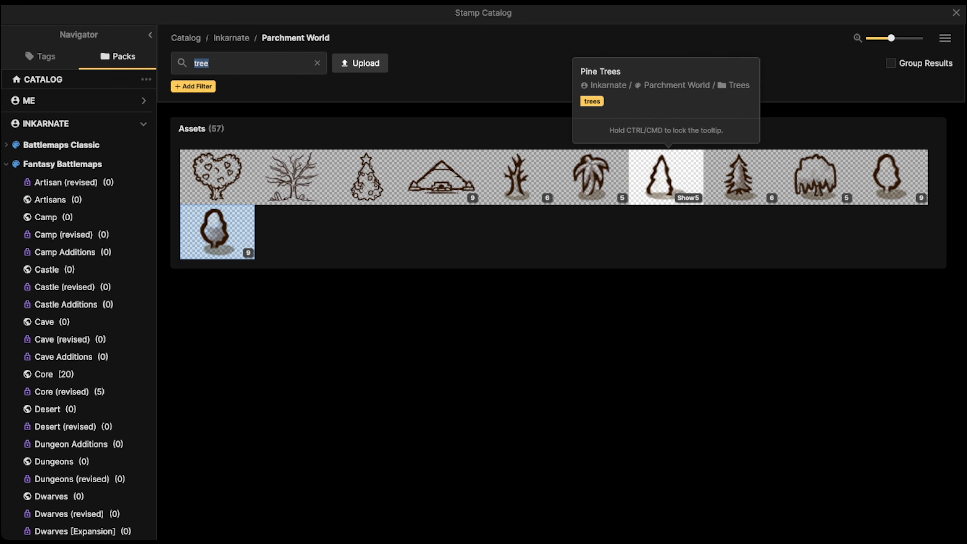
pyautogui.click(661, 177)
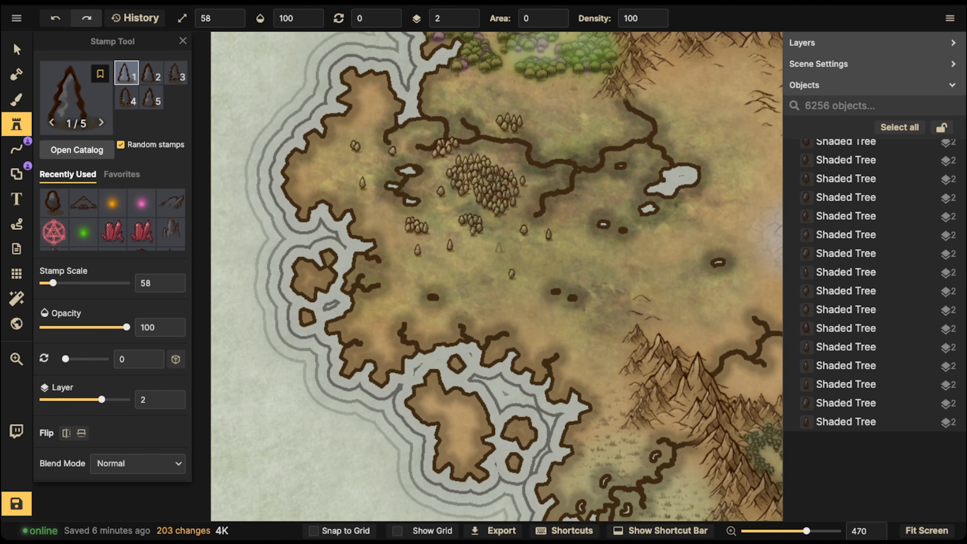
pyautogui.moveTo(644, 272); pyautogui.dragTo(546, 325)
pyautogui.click(456, 186)
pyautogui.click(470, 178)
pyautogui.click(442, 158)
pyautogui.click(478, 141)
pyautogui.click(402, 125)
pyautogui.click(379, 131)
pyautogui.click(389, 145)
# Scatter more pines near the river mouth, on the northwestern peninsula's upper part and at the dense forest's edge.
pyautogui.click(351, 127)
pyautogui.click(348, 142)
pyautogui.click(333, 136)
pyautogui.click(283, 142)
pyautogui.click(265, 140)
pyautogui.click(266, 164)
pyautogui.click(458, 162)
pyautogui.click(408, 215)
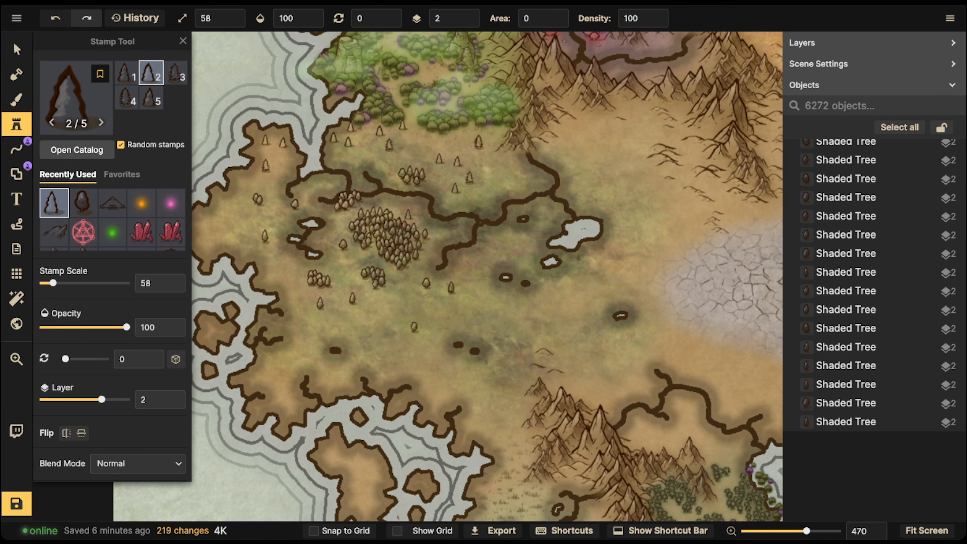
# Place pines along the eastern and southern edges of the dense forest beside the river's southern branch.
pyautogui.click(434, 248)
pyautogui.click(437, 228)
pyautogui.click(410, 262)
pyautogui.click(414, 275)
pyautogui.click(375, 273)
pyautogui.click(353, 278)
# Add pines around the small tree groups south and southwest of the dense forest.
pyautogui.click(358, 294)
pyautogui.click(357, 307)
pyautogui.click(327, 304)
pyautogui.click(327, 304)
pyautogui.click(304, 307)
pyautogui.click(307, 281)
pyautogui.click(296, 275)
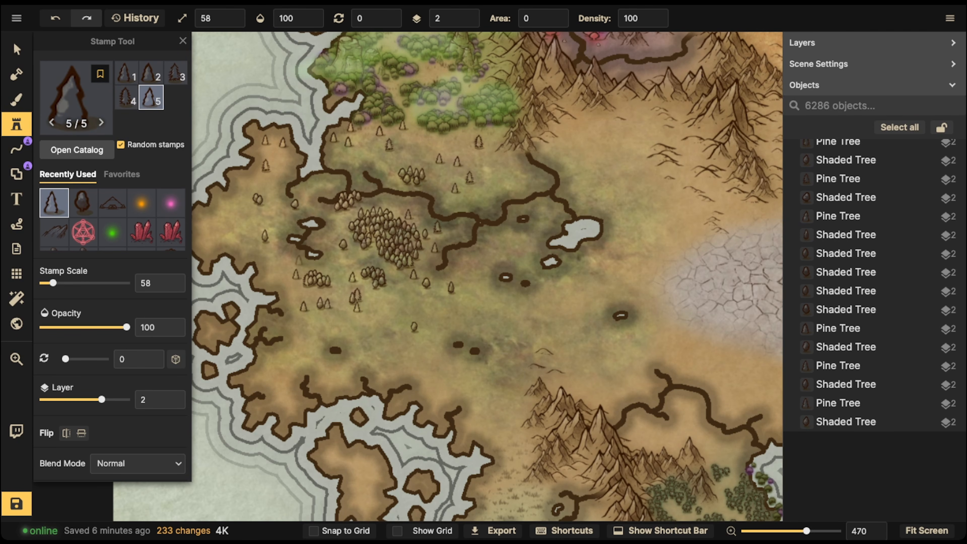
# Add single pines across the western peninsula, west of the ponds.
pyautogui.click(253, 233)
pyautogui.click(235, 222)
pyautogui.click(252, 195)
# Place pine groups along the river's eastern stretch and around the eastern lake.
pyautogui.click(496, 235)
pyautogui.click(510, 239)
pyautogui.click(506, 241)
pyautogui.click(502, 246)
pyautogui.click(572, 261)
pyautogui.click(582, 262)
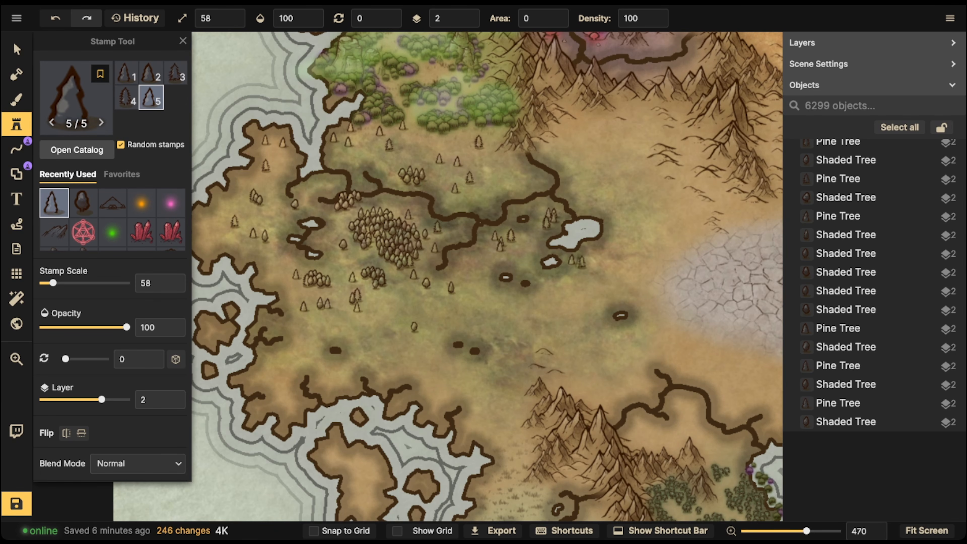
pyautogui.click(561, 283)
# Stamp a small pine group just south of the two ponds southwest of the eastern lake.
pyautogui.click(529, 295)
pyautogui.click(518, 293)
pyautogui.click(513, 293)
pyautogui.click(518, 302)
pyautogui.click(521, 305)
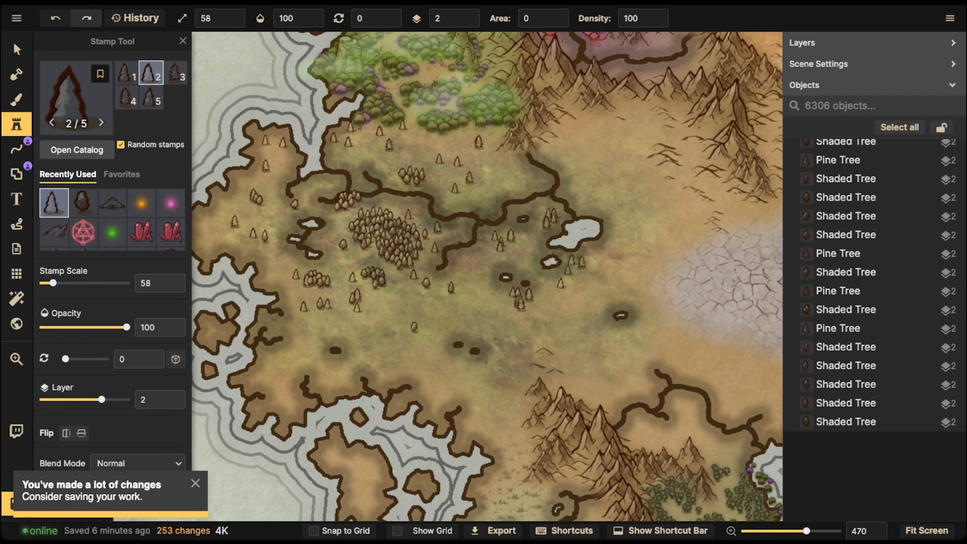
# Place a pine group below the two southern ponds and single pines to the east and near the southwest coast.
pyautogui.click(467, 360)
pyautogui.click(471, 366)
pyautogui.click(476, 371)
pyautogui.click(574, 321)
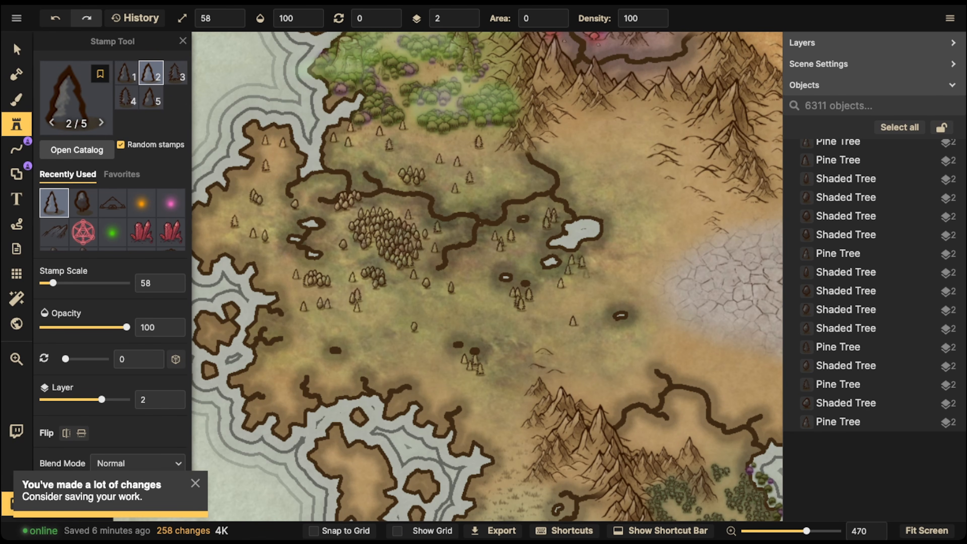
pyautogui.click(292, 348)
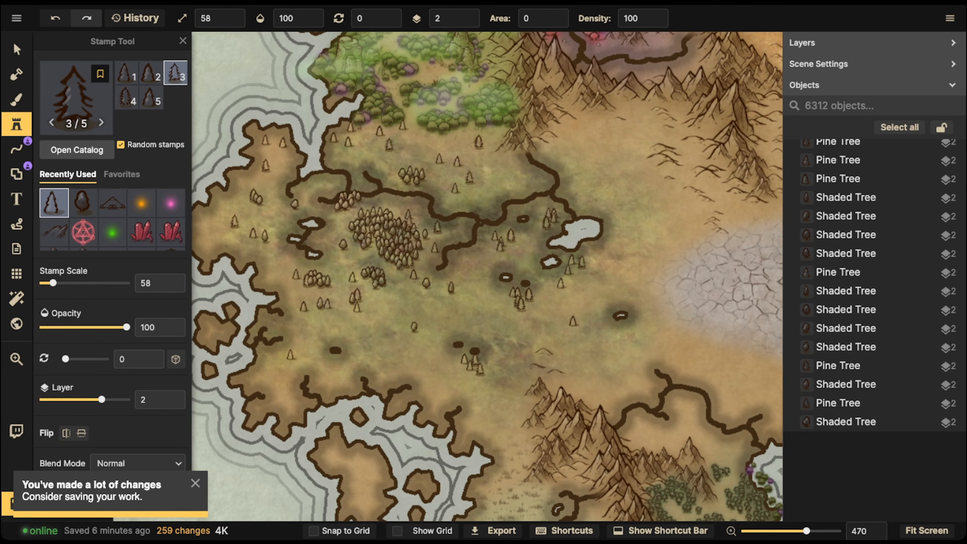
# Load the Shaded Pine Trees stamp set and place trees from the southern pond group toward the mountains' western foot.
pyautogui.click(75, 97)
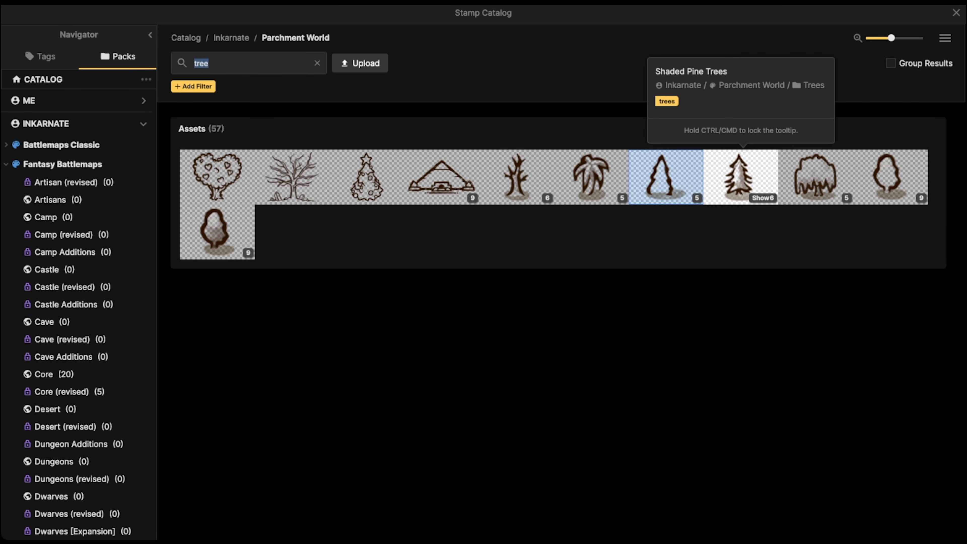
pyautogui.click(741, 176)
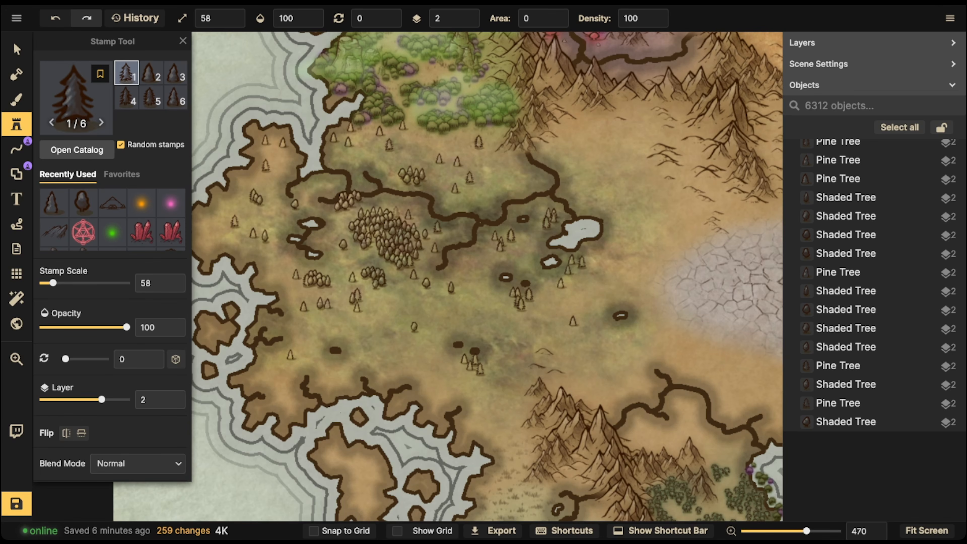
pyautogui.press('space')
pyautogui.moveTo(396, 211); pyautogui.dragTo(390, 119)
pyautogui.click(444, 279)
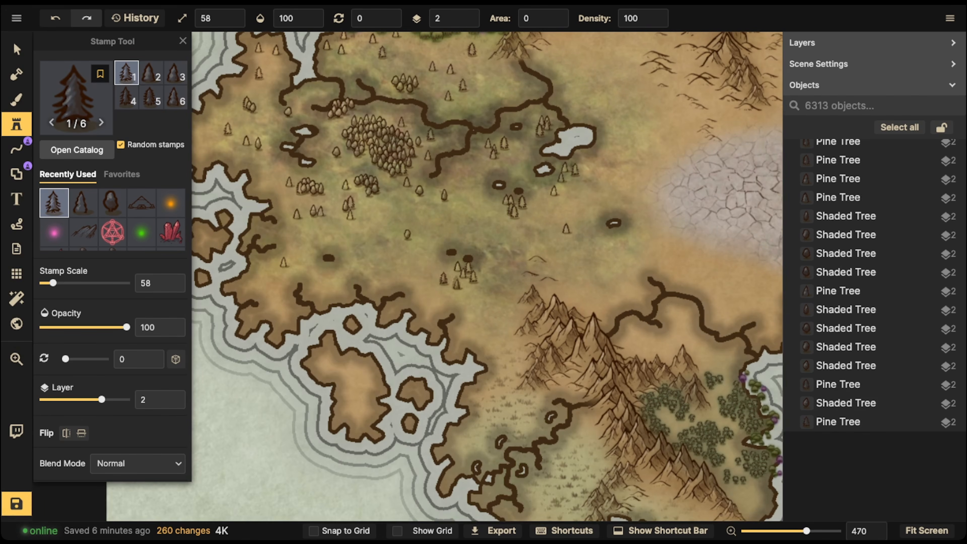
pyautogui.click(444, 292)
pyautogui.click(457, 285)
pyautogui.click(498, 295)
pyautogui.click(511, 301)
pyautogui.click(502, 310)
pyautogui.click(502, 335)
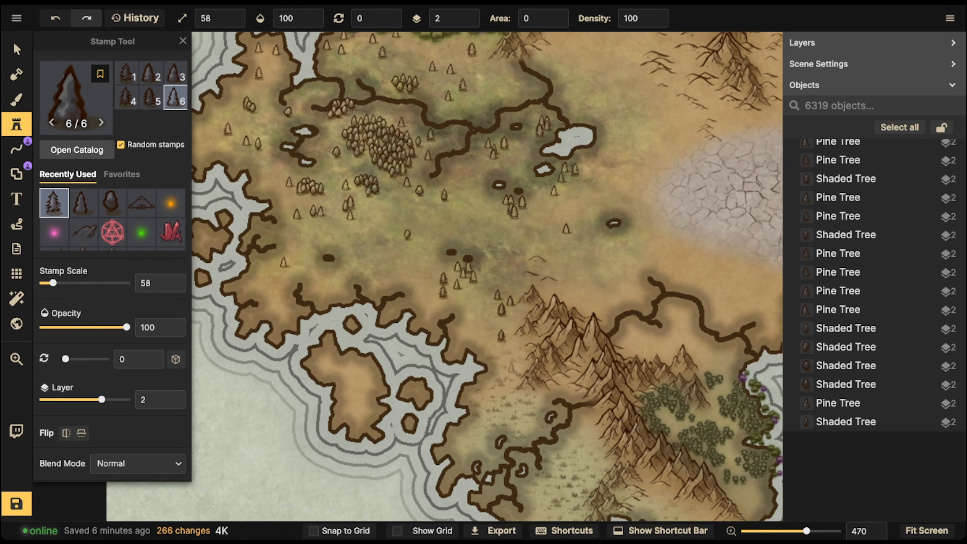
# Continue the shaded pines along the western foot of the mountains and northward around the small hills.
pyautogui.click(512, 368)
pyautogui.click(496, 369)
pyautogui.click(513, 343)
pyautogui.click(478, 324)
pyautogui.click(505, 272)
pyautogui.click(506, 252)
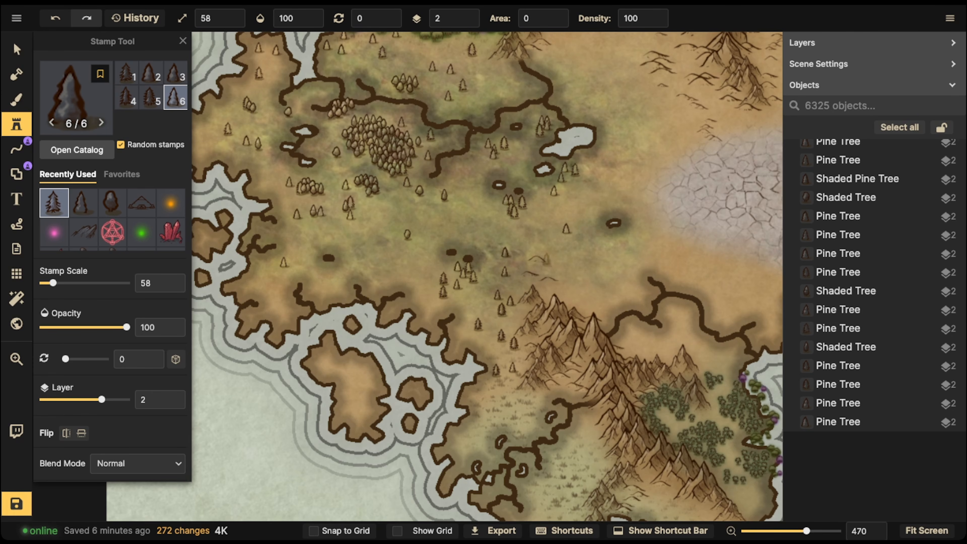
pyautogui.click(539, 262)
# Stamp a dense Shaded Pine forest north of the mountain range, with a small group by the eastern pond.
pyautogui.moveTo(589, 265)
pyautogui.mouseDown()
pyautogui.moveTo(602, 284)
pyautogui.moveTo(581, 282)
pyautogui.moveTo(611, 279)
pyautogui.moveTo(622, 261)
pyautogui.moveTo(615, 248)
pyautogui.moveTo(591, 252)
pyautogui.moveTo(583, 258)
pyautogui.moveTo(667, 221)
pyautogui.moveTo(650, 240)
pyautogui.mouseUp()
pyautogui.click(598, 255)
pyautogui.click(598, 256)
pyautogui.click(599, 256)
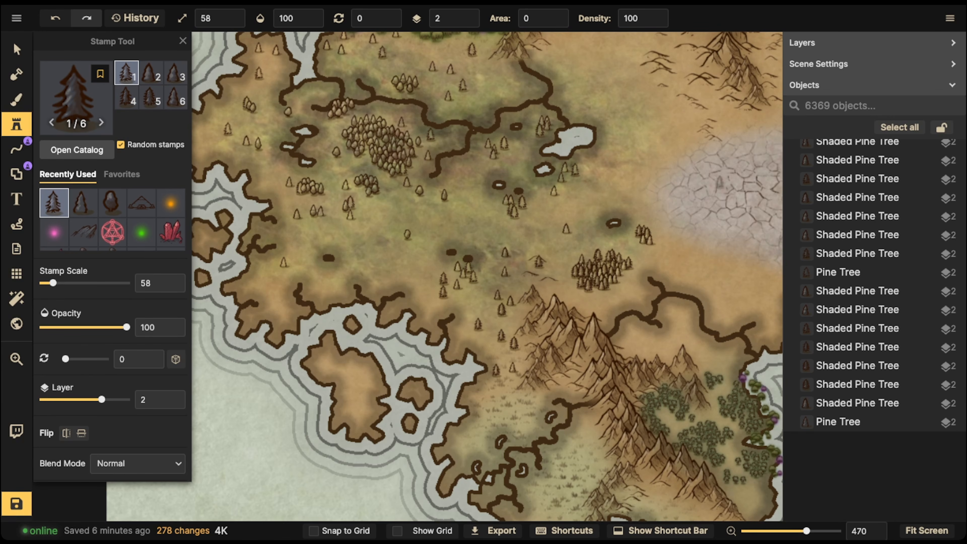
pyautogui.click(676, 262)
# Add a shaded pine group southeast of the eastern lake and a single tree north of it.
pyautogui.moveTo(676, 263); pyautogui.dragTo(563, 279)
pyautogui.click(498, 188)
pyautogui.moveTo(498, 188); pyautogui.dragTo(577, 199)
pyautogui.click(588, 189)
pyautogui.click(596, 192)
pyautogui.click(586, 201)
pyautogui.click(551, 120)
# Add shaded pines just south of the dense forest and single trees on the western peninsula.
pyautogui.moveTo(368, 243); pyautogui.dragTo(497, 201)
pyautogui.click(479, 184)
pyautogui.click(492, 186)
pyautogui.click(484, 197)
pyautogui.click(362, 97)
pyautogui.click(296, 125)
# Stamp shaded pine clusters near the southwest coast and on the large southern island.
pyautogui.moveTo(368, 275); pyautogui.dragTo(368, 286)
pyautogui.moveTo(441, 350); pyautogui.dragTo(456, 355)
pyautogui.click(441, 364)
pyautogui.click(457, 367)
pyautogui.click(500, 248)
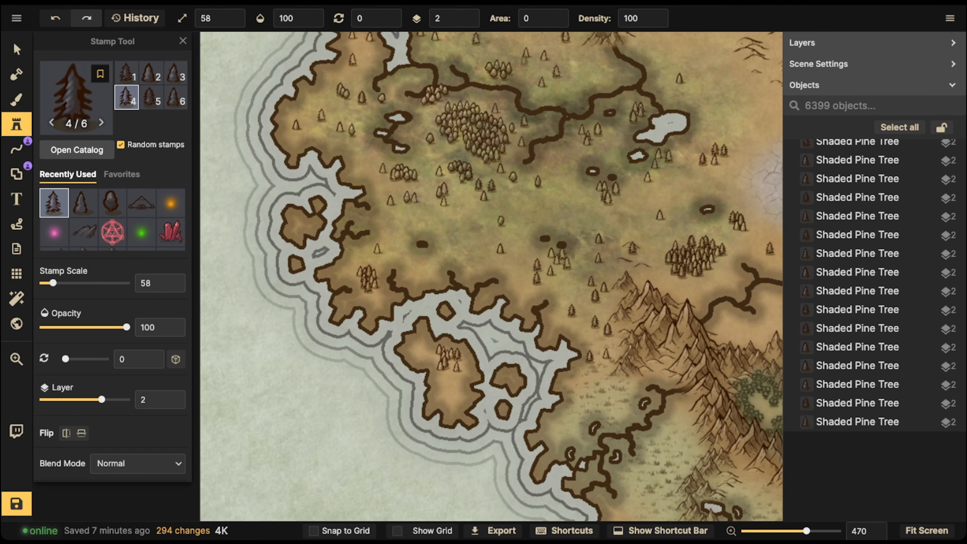
# Set up the foreground brush with the recently used grass-tuft texture at size 8 and opacity 100.
pyautogui.press('b')
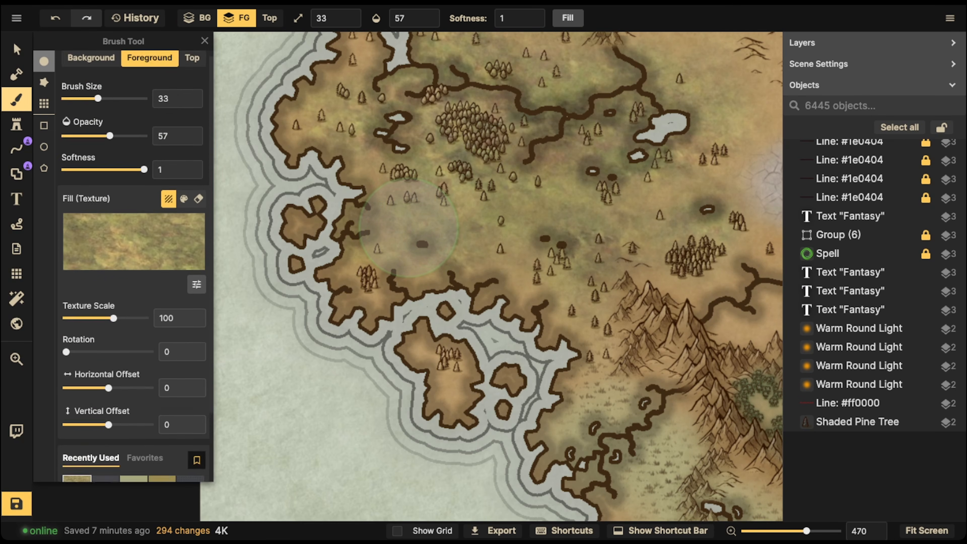
pyautogui.scroll(-2, 133, 305)
pyautogui.click(106, 425)
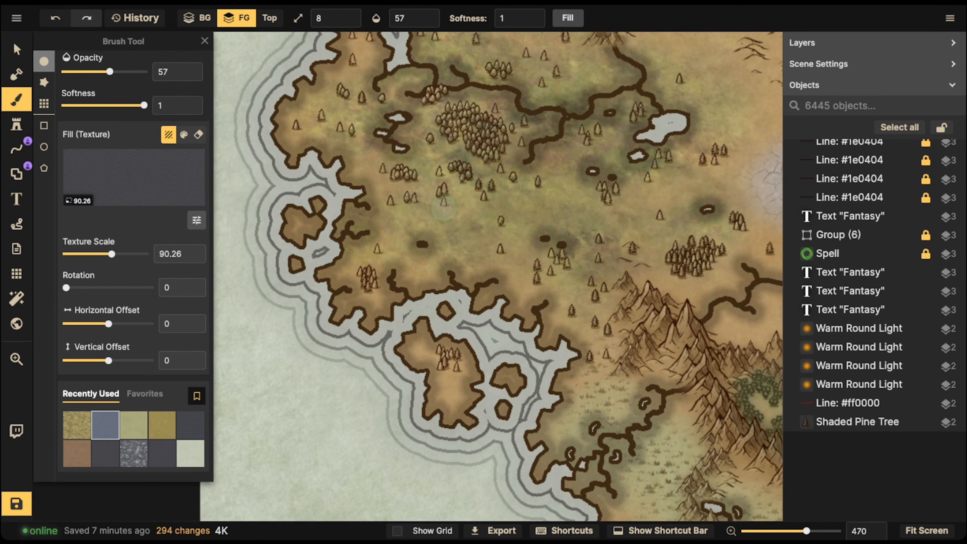
pyautogui.moveTo(456, 199); pyautogui.dragTo(443, 202)
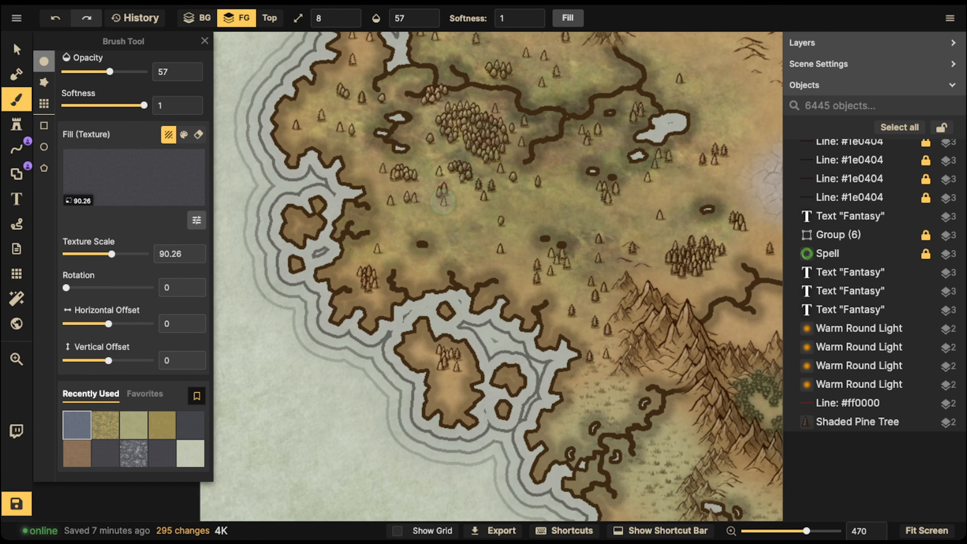
pyautogui.hotkey('ctrl', 'z')
pyautogui.click(432, 18)
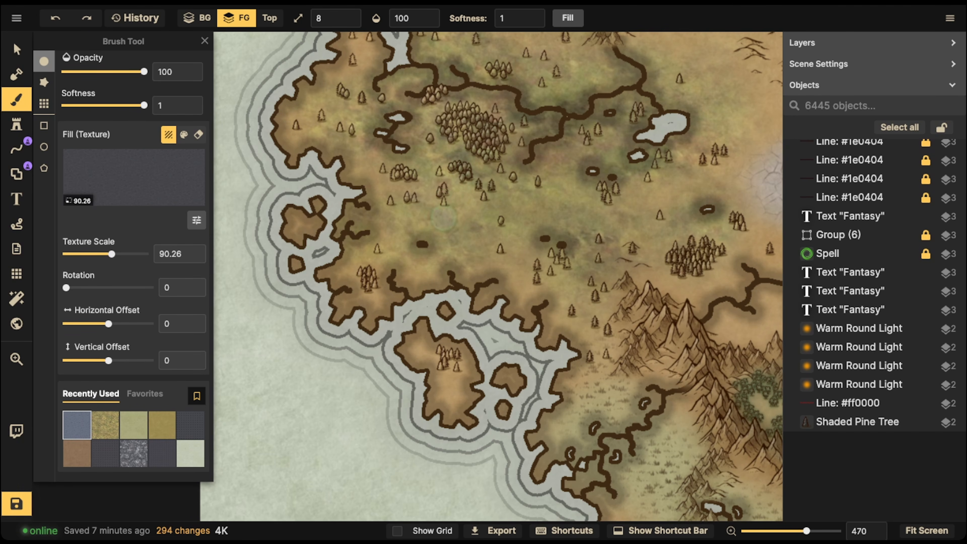
# Dab grass tufts across the open middle of the plain south of the dense forest and toward the southwest coast.
pyautogui.click(445, 227)
pyautogui.click(438, 220)
pyautogui.click(474, 213)
pyautogui.click(461, 230)
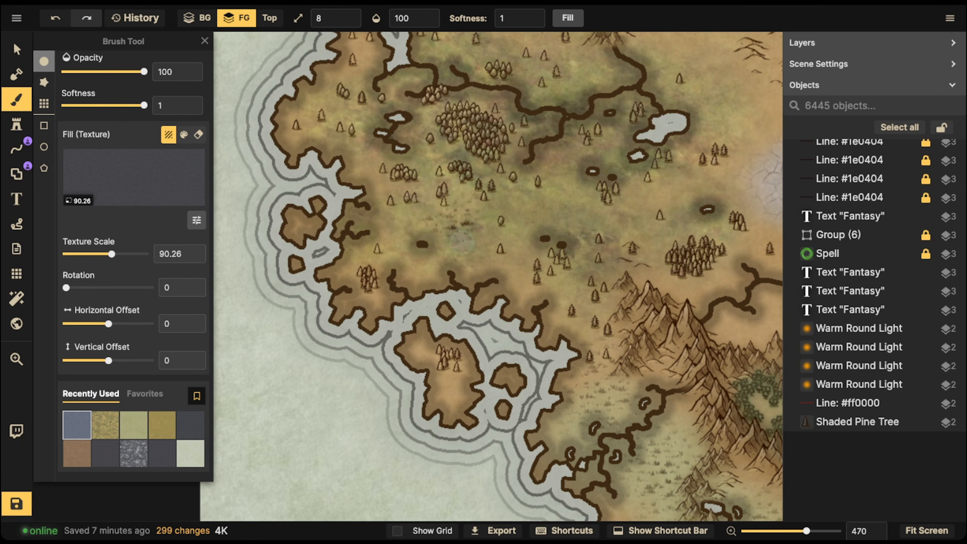
pyautogui.click(400, 249)
# Dab grass tufts eastward across the plain, below the river's southern branch and toward the two ponds.
pyautogui.click(525, 212)
pyautogui.click(566, 211)
pyautogui.click(590, 198)
pyautogui.click(558, 172)
pyautogui.click(550, 187)
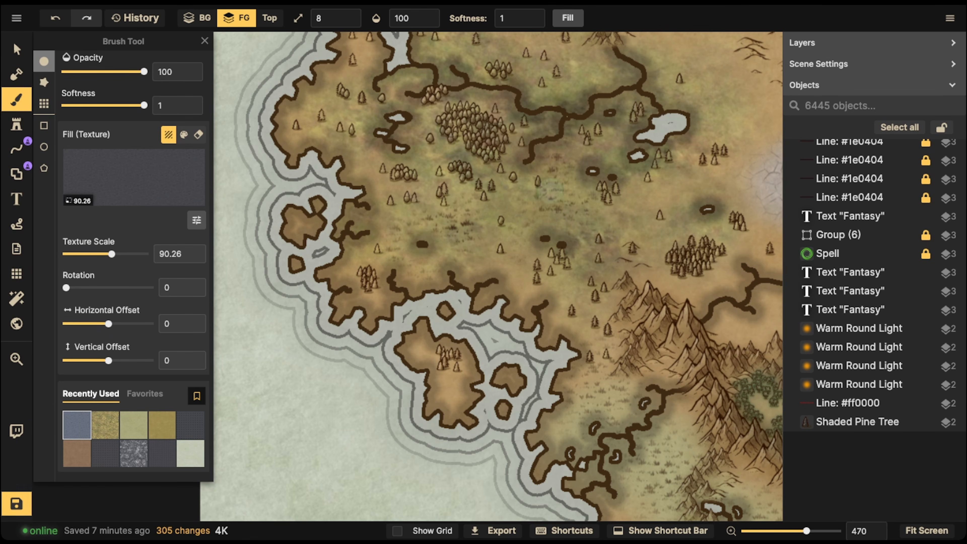
# Dab grass tufts north of the river and over the western peninsula among the scattered trees.
pyautogui.click(582, 91)
pyautogui.click(476, 38)
pyautogui.click(358, 163)
pyautogui.click(368, 159)
pyautogui.click(322, 147)
pyautogui.click(313, 146)
pyautogui.click(313, 90)
pyautogui.click(365, 63)
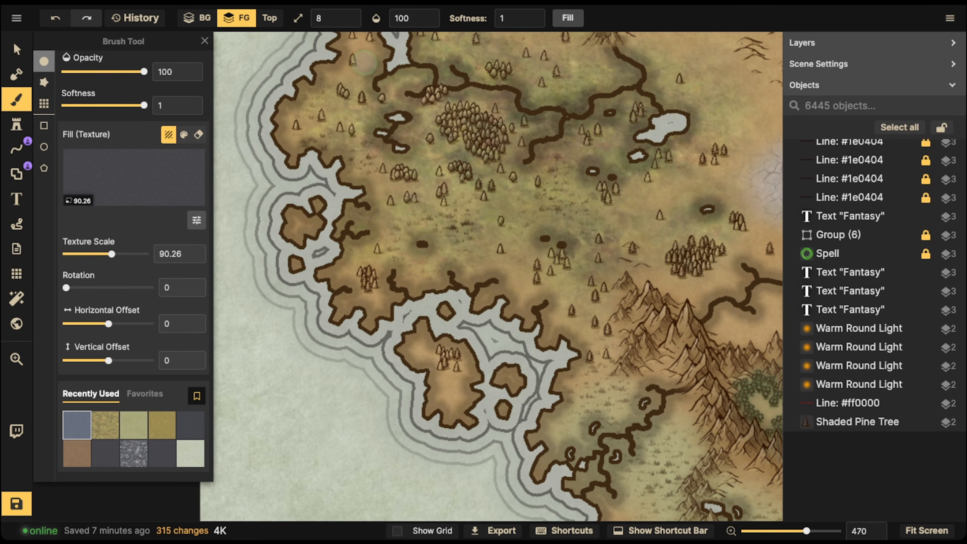
pyautogui.click(368, 78)
pyautogui.click(341, 97)
# Dab grass tufts along the southwest coast, on the small western island and on the large southern island.
pyautogui.click(371, 214)
pyautogui.click(397, 229)
pyautogui.click(305, 223)
pyautogui.click(303, 224)
pyautogui.click(449, 364)
pyautogui.click(416, 367)
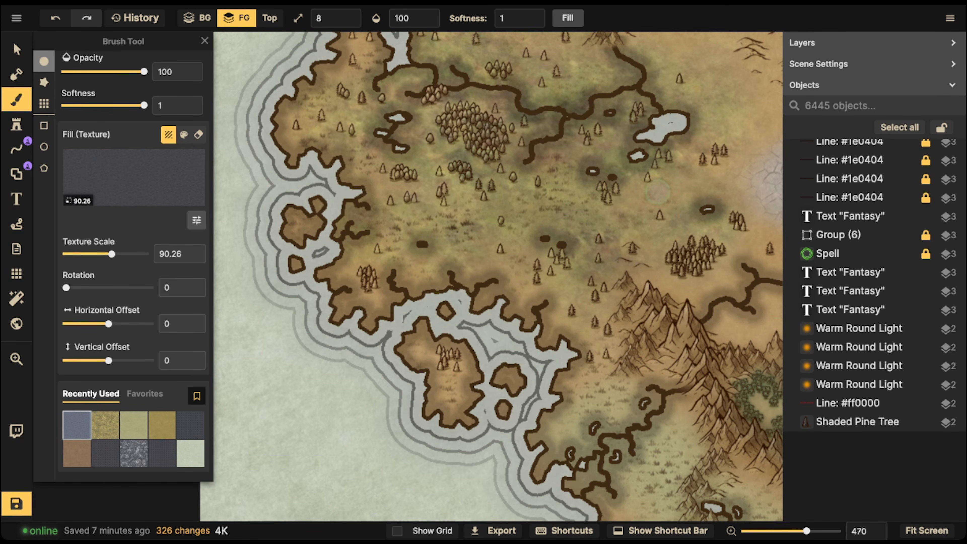
# Dab grass tufts around the small eastern pond, along the river's northeastern stretch and below the green forest.
pyautogui.click(698, 197)
pyautogui.click(693, 242)
pyautogui.click(642, 63)
pyautogui.click(566, 99)
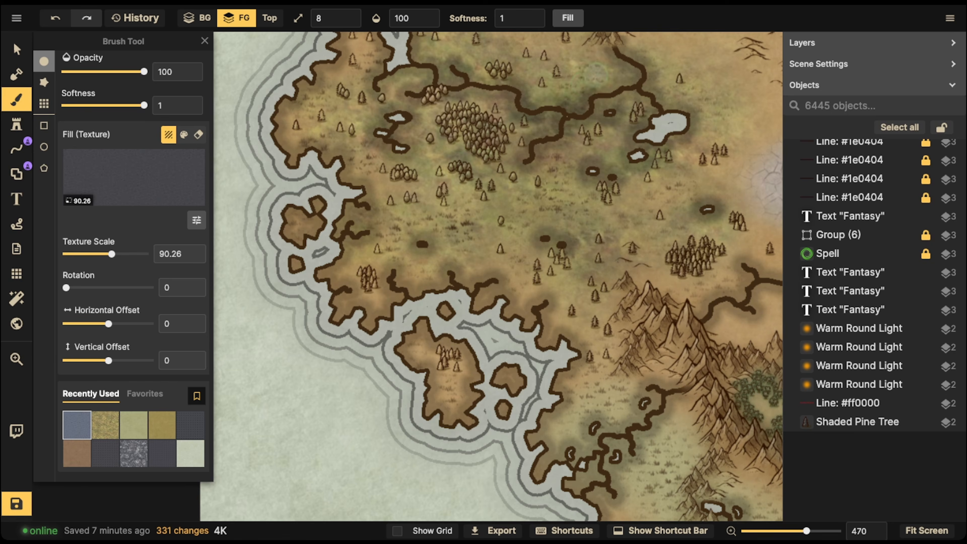
pyautogui.scroll(4, 535, 194)
pyautogui.click(527, 188)
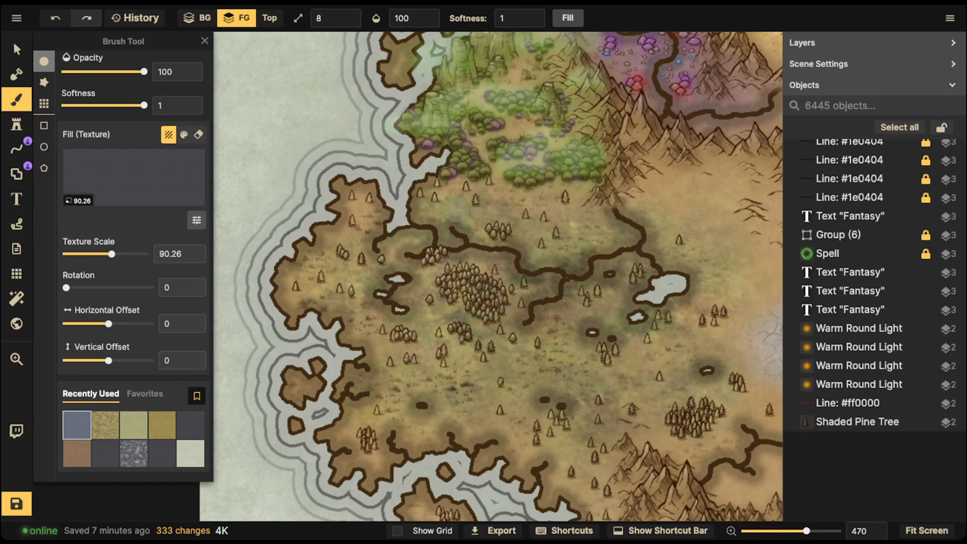
# Dab grass tufts just south of the green forest, along the western part of the strip north of the river.
pyautogui.click(446, 189)
pyautogui.click(451, 180)
pyautogui.click(457, 181)
pyautogui.click(463, 186)
pyautogui.click(470, 203)
pyautogui.click(456, 221)
pyautogui.click(431, 220)
pyautogui.click(417, 211)
pyautogui.click(446, 228)
# Dab grass tufts around the small tree cluster north of the river and among the scattered trees east of it.
pyautogui.click(477, 238)
pyautogui.click(495, 230)
pyautogui.click(510, 214)
pyautogui.click(522, 192)
pyautogui.click(533, 184)
pyautogui.click(541, 187)
pyautogui.click(545, 204)
pyautogui.click(533, 214)
pyautogui.click(523, 231)
pyautogui.click(533, 234)
pyautogui.click(521, 244)
pyautogui.click(516, 233)
pyautogui.click(508, 218)
pyautogui.click(501, 207)
# Fill remaining gaps with grass tufts on both sides of the river and around the small western ponds.
pyautogui.click(419, 218)
pyautogui.click(450, 226)
pyautogui.click(423, 223)
pyautogui.click(442, 208)
pyautogui.click(434, 228)
pyautogui.click(553, 198)
pyautogui.click(568, 229)
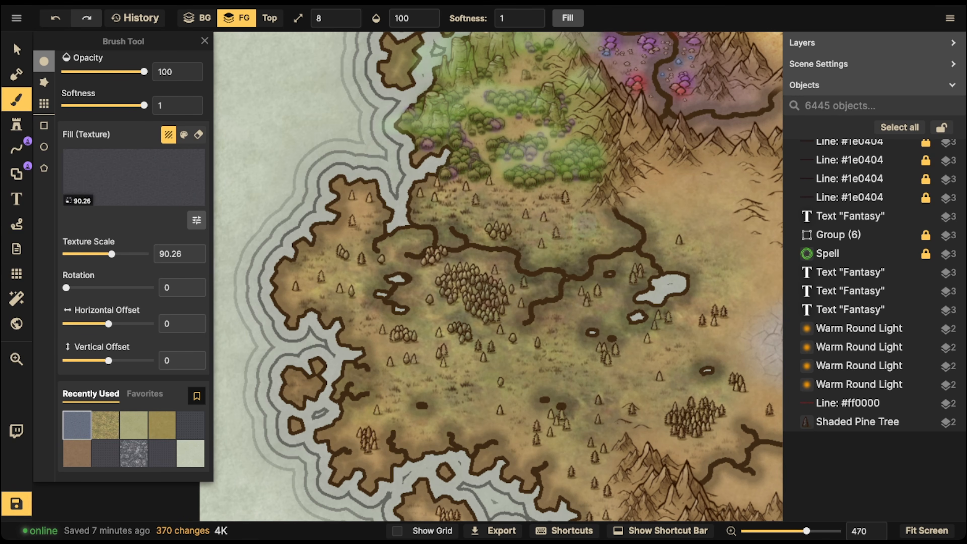
pyautogui.click(556, 281)
pyautogui.click(495, 259)
pyautogui.click(396, 259)
pyautogui.click(406, 311)
pyautogui.click(375, 262)
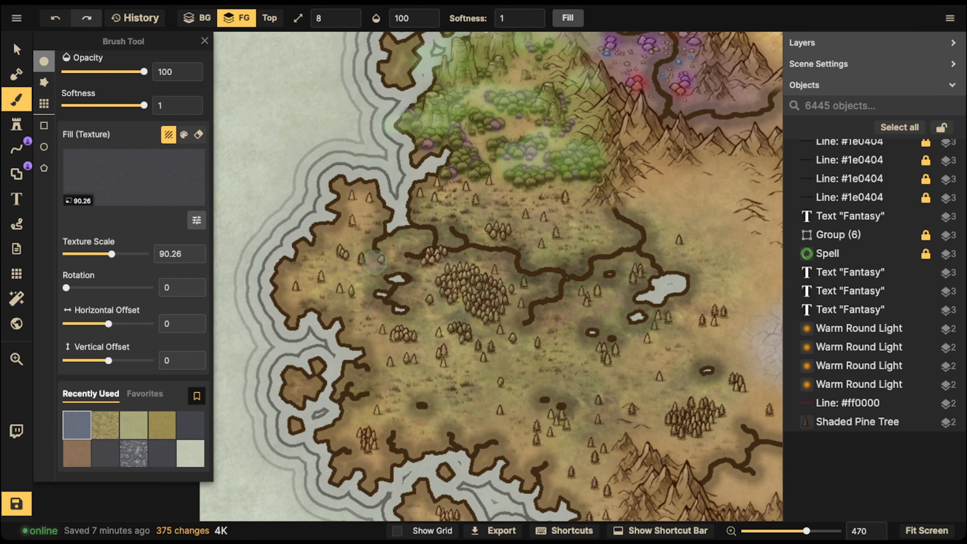
# Leave the brush and save the map.
pyautogui.click(16, 49)
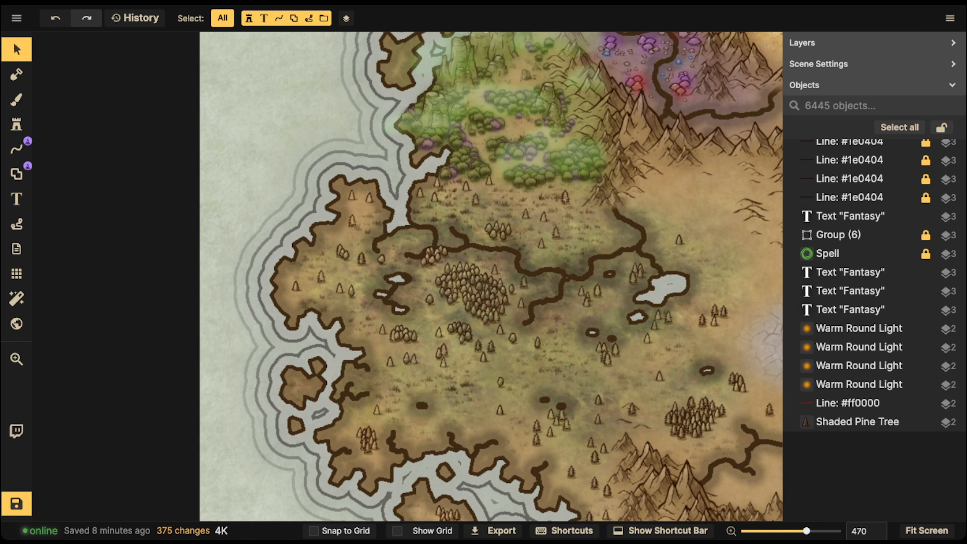
pyautogui.click(17, 503)
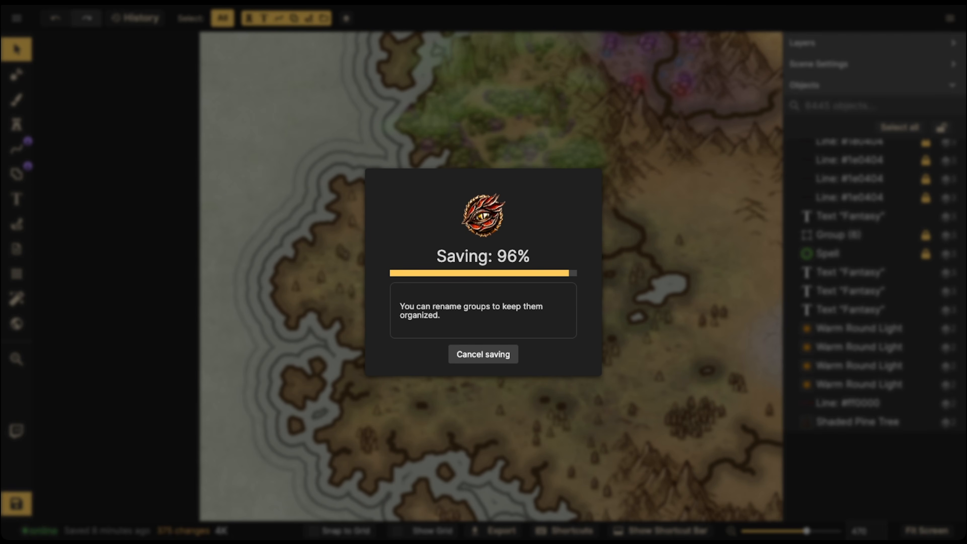
# Move the "Flood" label east, clear of its red-dotted region in the mountains of the eastern continent.
pyautogui.scroll(-5, 502, 179)
pyautogui.hscroll(15, 523, 197)
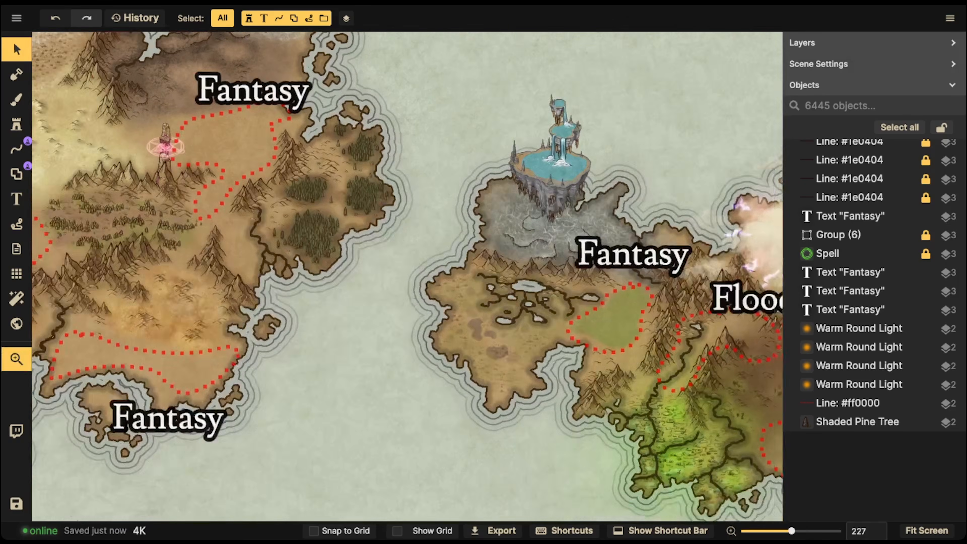
pyautogui.scroll(-4, 410, 263)
pyautogui.scroll(-2, 462, 237)
pyautogui.hscroll(4, 463, 237)
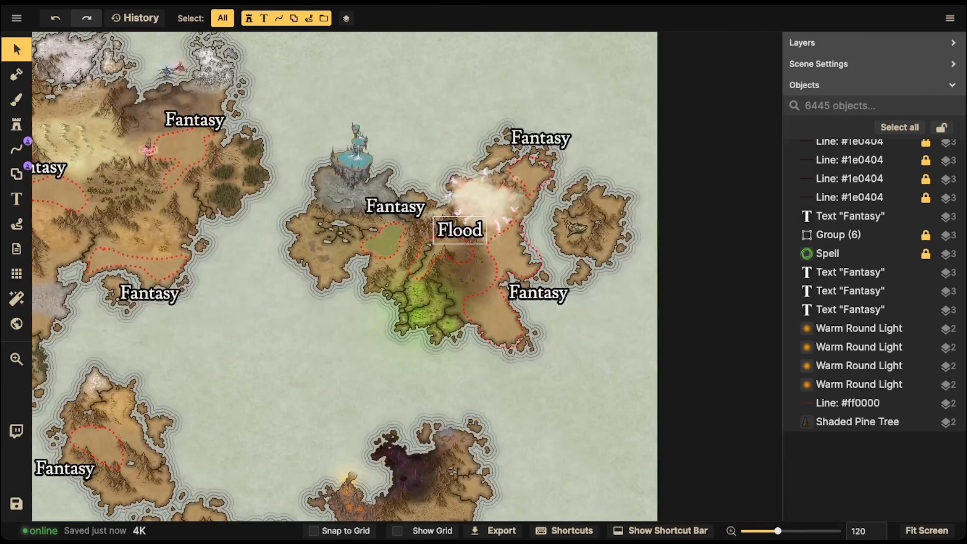
pyautogui.scroll(5, 463, 238)
pyautogui.scroll(6, 445, 244)
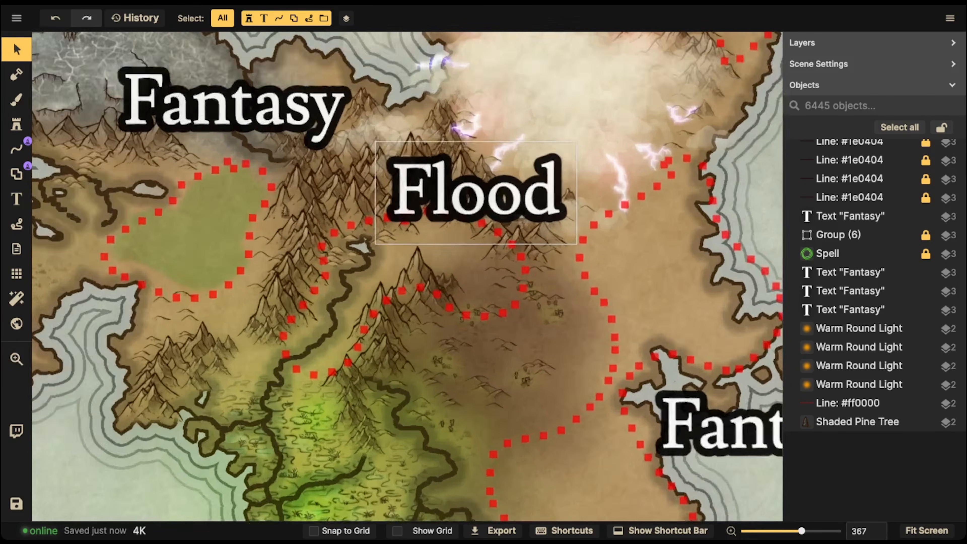
pyautogui.moveTo(472, 191); pyautogui.dragTo(618, 249)
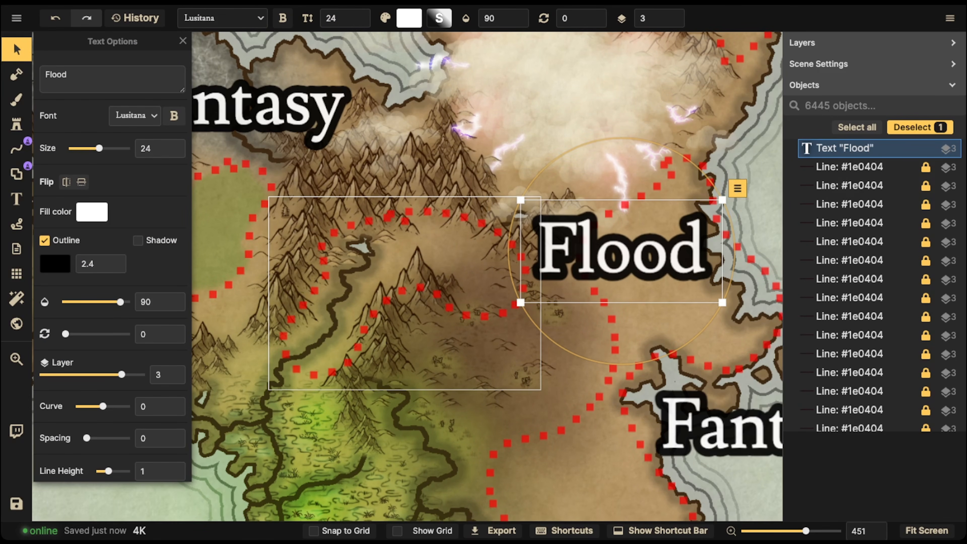
pyautogui.hscroll(-1, 429, 281)
pyautogui.scroll(-1, 429, 280)
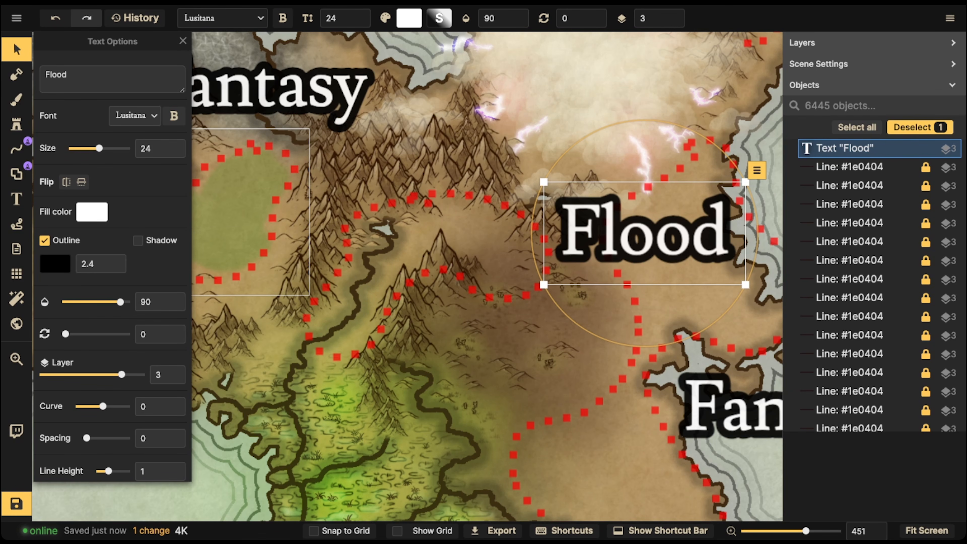
# Delete the red dotted outline around the mountain river valley and its "Flood" label.
pyautogui.scroll(2, 476, 241)
pyautogui.moveTo(409, 244); pyautogui.dragTo(564, 229)
pyautogui.scroll(1, 509, 249)
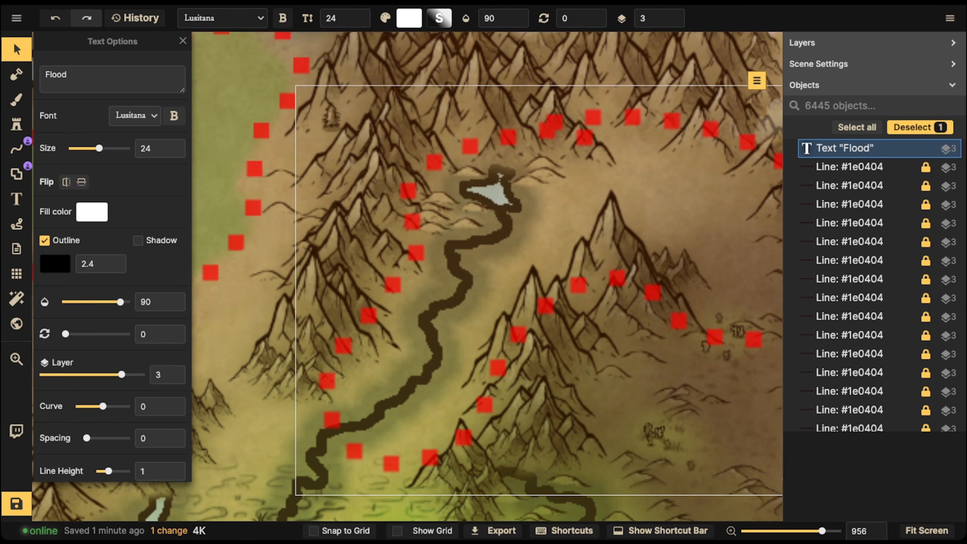
pyautogui.scroll(-2, 408, 276)
pyautogui.click(313, 246)
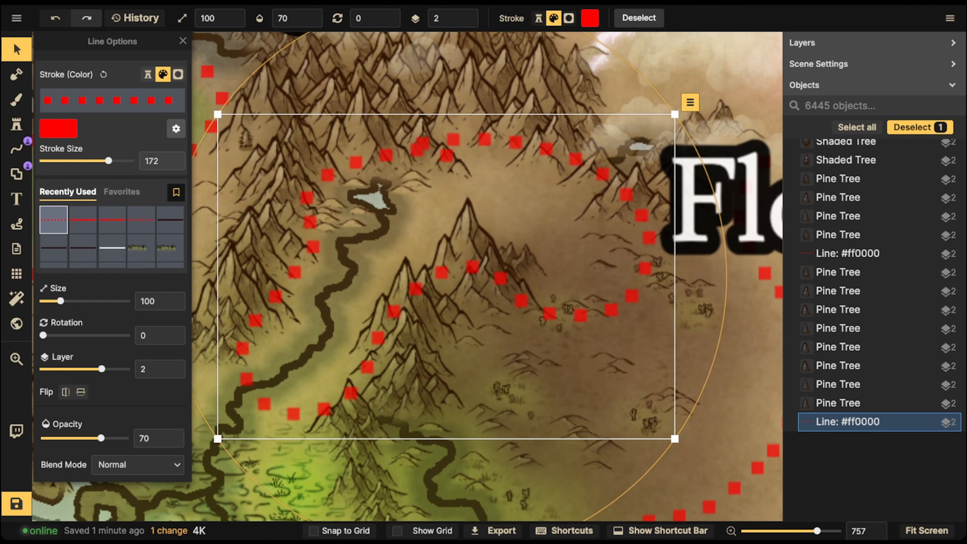
pyautogui.press('Delete')
pyautogui.click(716, 202)
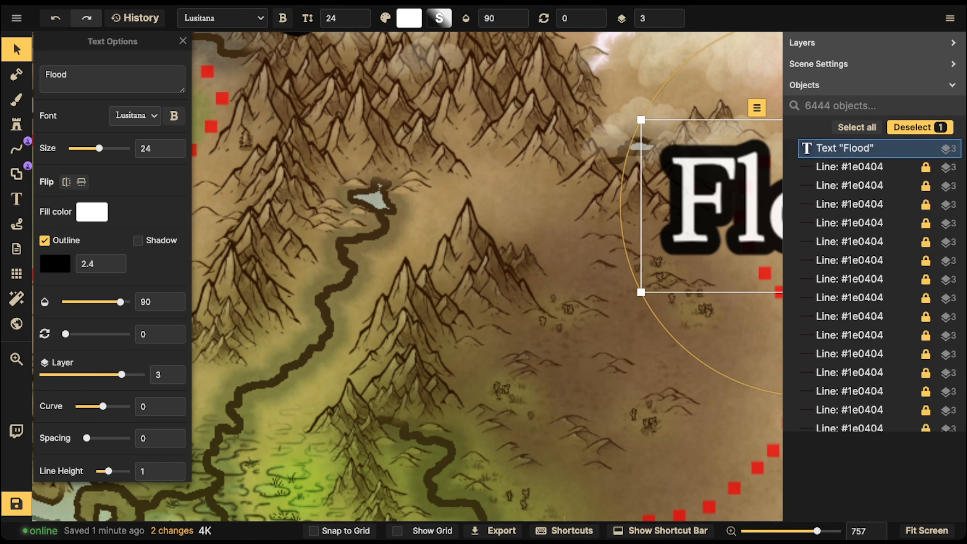
pyautogui.press('Delete')
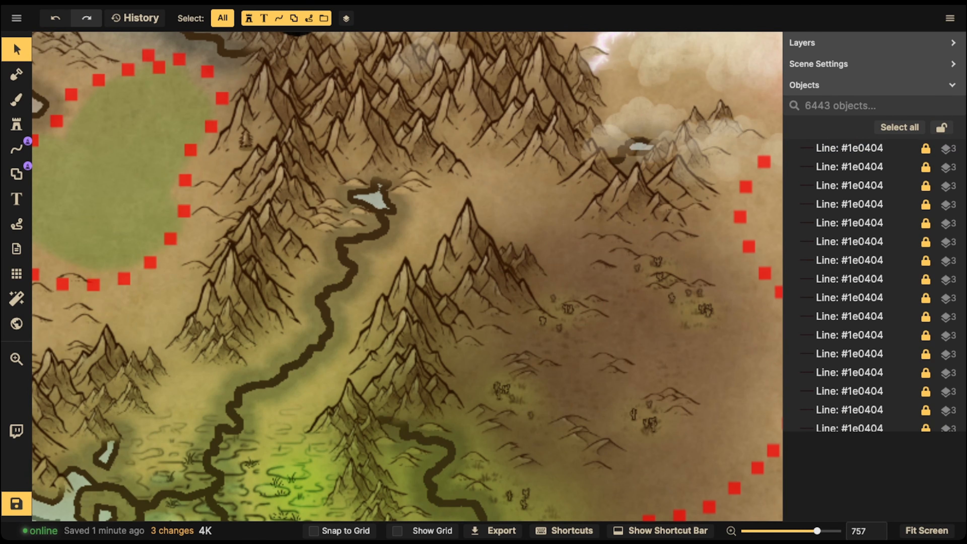
# Set the foreground brush to the recently used plain olive-brown texture for painting the mountain river valley.
pyautogui.scroll(2, 402, 229)
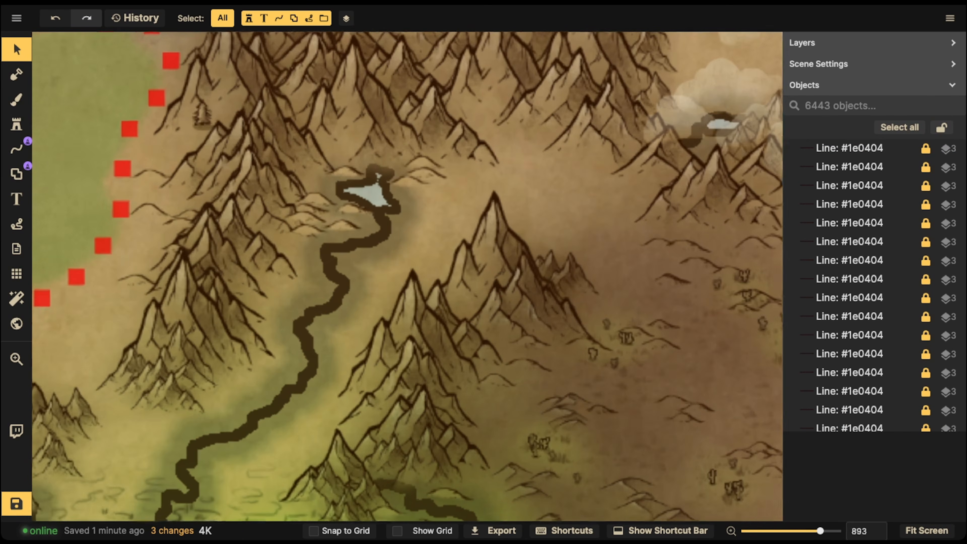
pyautogui.moveTo(369, 277); pyautogui.dragTo(446, 258)
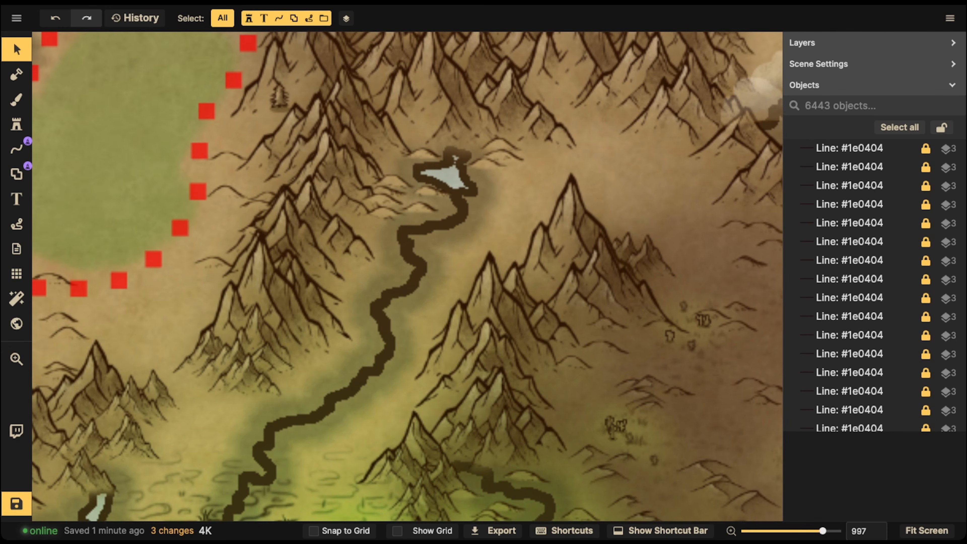
pyautogui.click(16, 99)
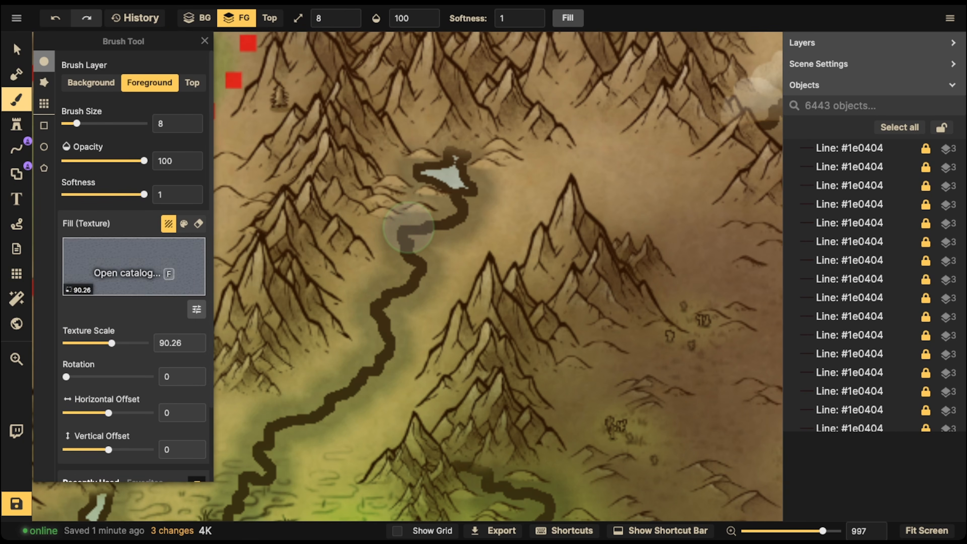
pyautogui.scroll(-3, 133, 267)
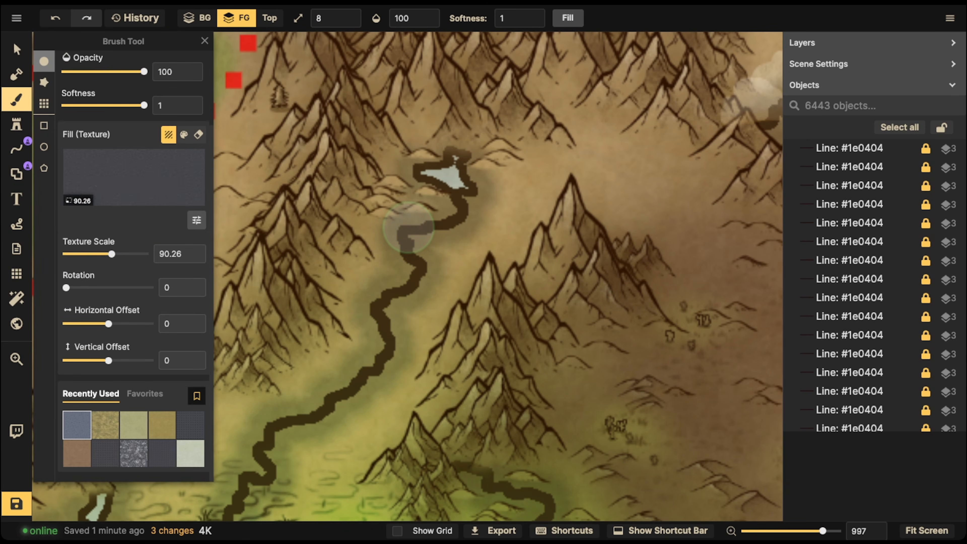
pyautogui.click(162, 425)
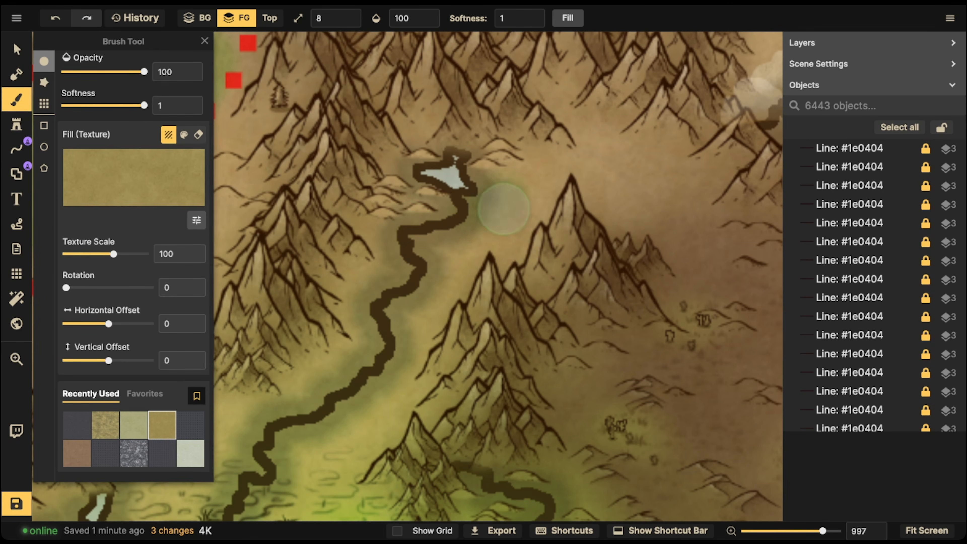
# Set the brush opacity to 36 and blend the olive ground texture east of the small mountain lake with a size 28 brush.
pyautogui.click(415, 18)
pyautogui.click(385, 60)
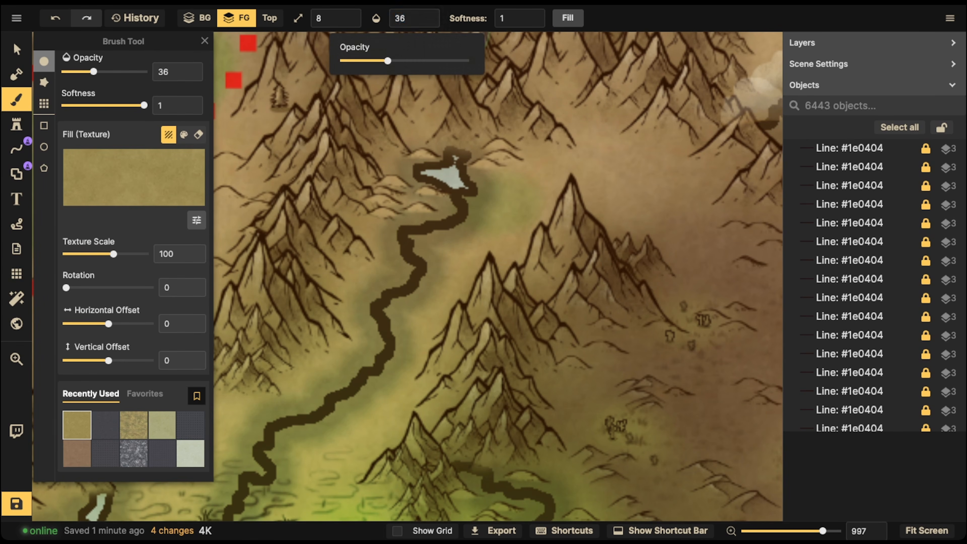
pyautogui.scroll(3, 492, 178)
pyautogui.click(581, 186)
pyautogui.click(588, 190)
pyautogui.click(595, 195)
pyautogui.click(606, 169)
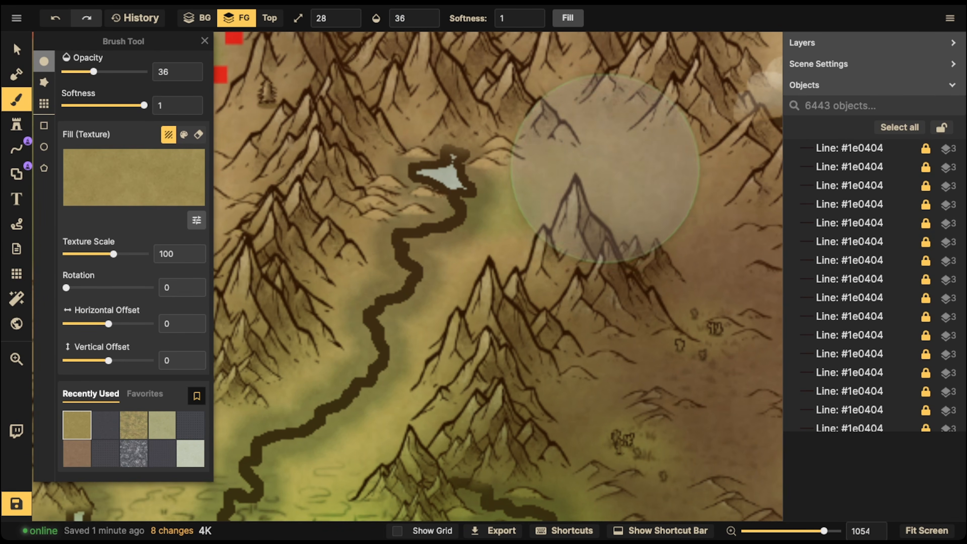
pyautogui.click(590, 142)
pyautogui.click(598, 138)
pyautogui.scroll(-4, 587, 142)
pyautogui.click(563, 148)
pyautogui.click(567, 156)
pyautogui.click(562, 164)
pyautogui.click(588, 185)
pyautogui.click(617, 203)
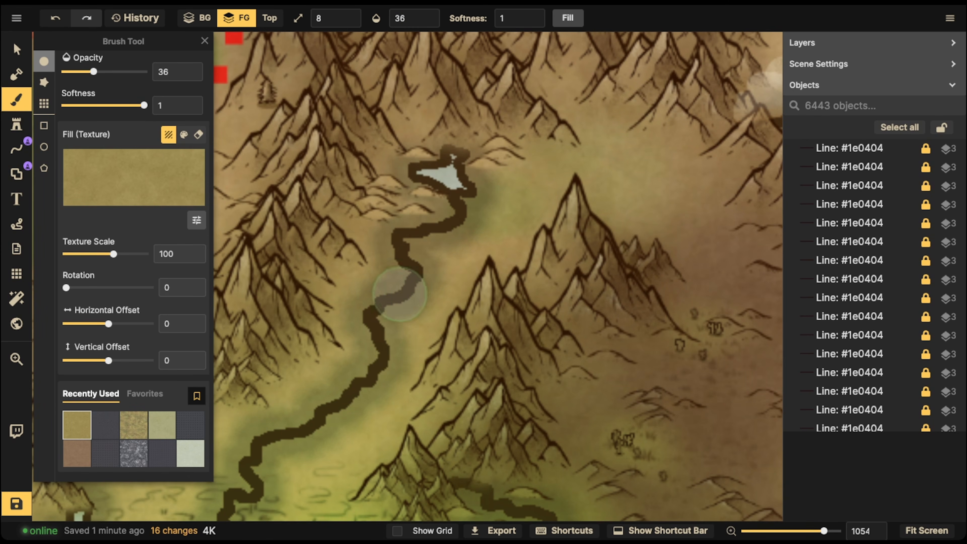
# Enlarge the brush to size 38 and blend the olive texture along both sides of the river valley below the lake.
pyautogui.scroll(5, 401, 288)
pyautogui.click(427, 264)
pyautogui.click(378, 266)
pyautogui.click(417, 259)
pyautogui.click(390, 278)
pyautogui.click(320, 397)
pyautogui.click(355, 406)
pyautogui.click(430, 267)
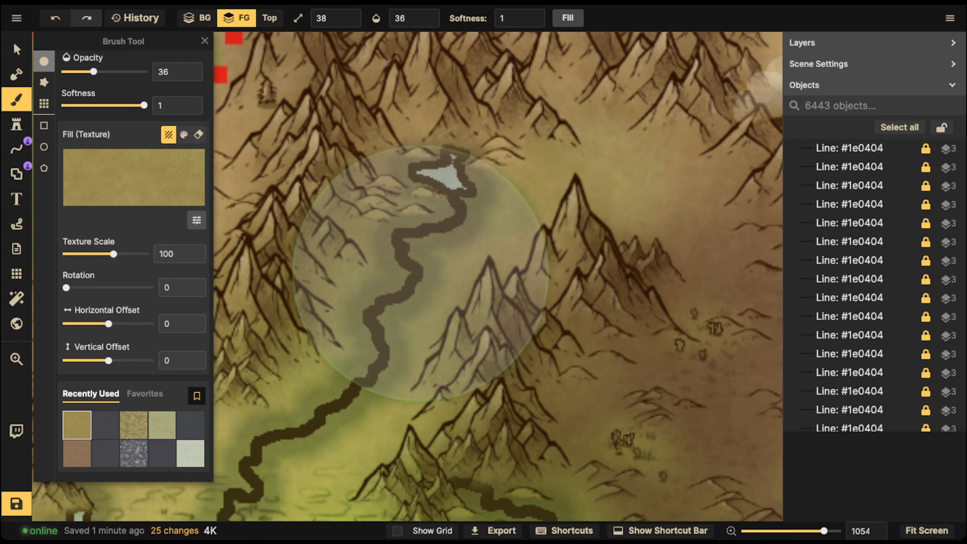
pyautogui.click(494, 266)
pyautogui.click(413, 227)
# Switch to the grass-mark texture at scale 90.26 and brush it along the upper river at size 8 and opacity 36.
pyautogui.click(105, 425)
pyautogui.scroll(-5, 372, 328)
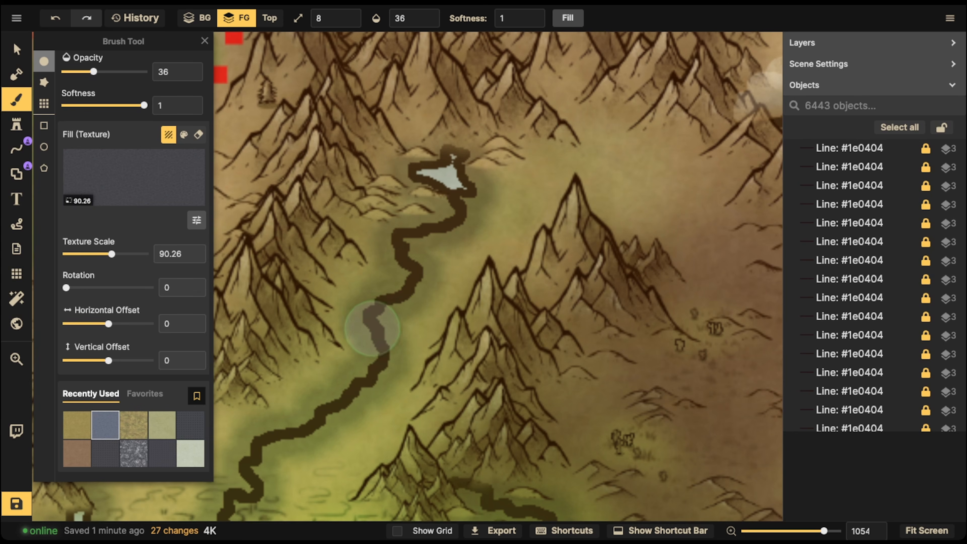
pyautogui.click(372, 298)
pyautogui.click(386, 253)
pyautogui.click(377, 255)
pyautogui.click(367, 227)
pyautogui.click(371, 249)
pyautogui.click(375, 275)
pyautogui.click(375, 275)
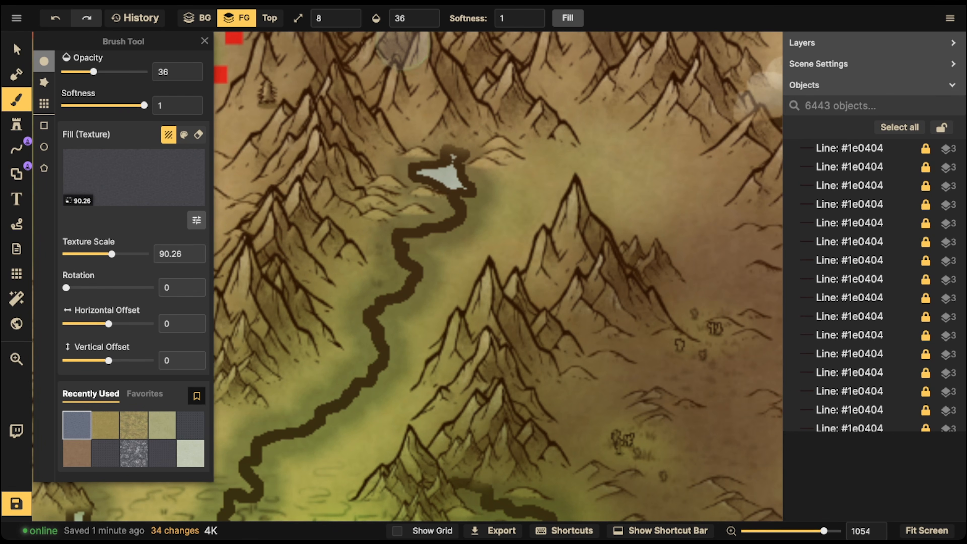
# Set the brush opacity to 100 and paint grass marks on both banks of the river just below the lake.
pyautogui.doubleClick(413, 18)
pyautogui.write('100')
pyautogui.click(454, 258)
pyautogui.click(456, 266)
pyautogui.click(411, 298)
pyautogui.click(355, 276)
pyautogui.click(329, 314)
pyautogui.click(380, 330)
pyautogui.click(388, 356)
pyautogui.click(499, 246)
pyautogui.click(493, 195)
pyautogui.click(476, 197)
pyautogui.click(527, 158)
pyautogui.click(535, 170)
pyautogui.click(420, 219)
pyautogui.click(386, 240)
pyautogui.click(363, 235)
pyautogui.click(373, 251)
pyautogui.click(321, 283)
pyautogui.click(407, 321)
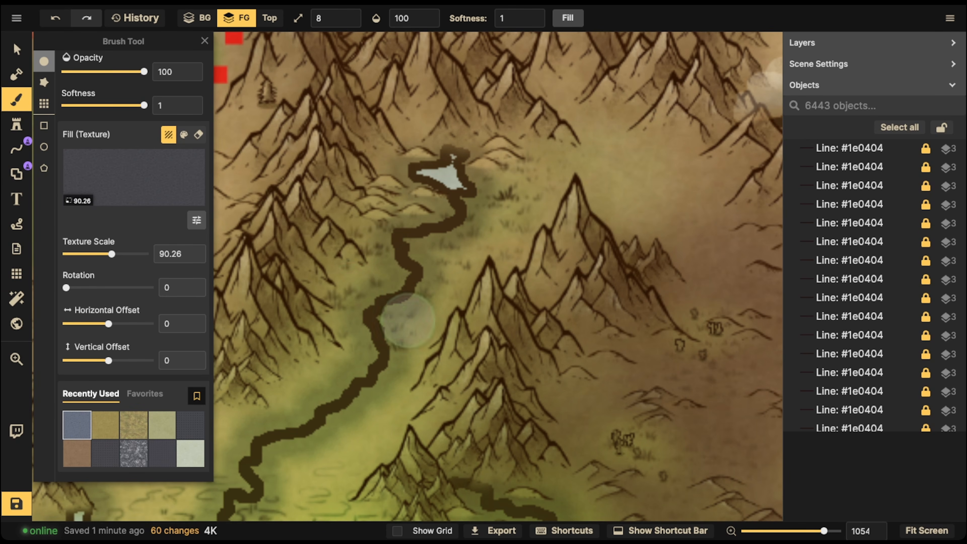
# Paint grass marks through the rest of the river valley, between the mountains and down to the green marsh.
pyautogui.moveTo(396, 326); pyautogui.dragTo(538, 163)
pyautogui.click(500, 196)
pyautogui.click(471, 217)
pyautogui.click(493, 229)
pyautogui.click(518, 254)
pyautogui.click(509, 267)
pyautogui.click(494, 280)
pyautogui.click(466, 276)
pyautogui.click(392, 246)
pyautogui.click(366, 279)
pyautogui.click(343, 254)
pyautogui.click(361, 291)
pyautogui.click(422, 304)
pyautogui.click(542, 290)
pyautogui.click(575, 212)
pyautogui.click(540, 212)
pyautogui.click(419, 247)
pyautogui.click(513, 200)
pyautogui.click(487, 223)
pyautogui.click(430, 232)
pyautogui.click(345, 262)
pyautogui.click(331, 278)
pyautogui.click(277, 239)
pyautogui.click(408, 228)
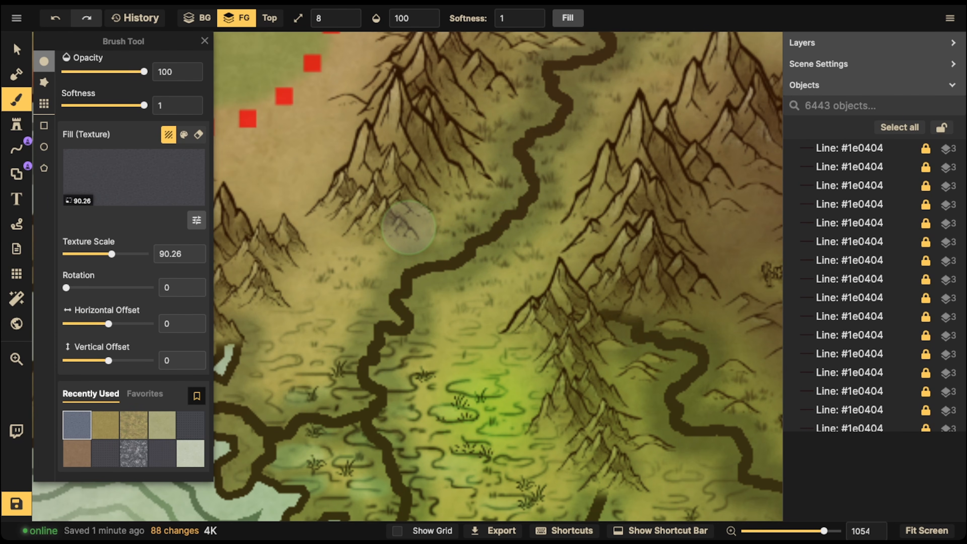
pyautogui.click(433, 180)
pyautogui.click(508, 235)
pyautogui.click(518, 241)
pyautogui.click(563, 130)
pyautogui.scroll(-2, 564, 127)
pyautogui.moveTo(579, 121); pyautogui.dragTo(409, 214)
pyautogui.click(529, 114)
pyautogui.click(531, 117)
pyautogui.click(558, 148)
pyautogui.click(567, 153)
pyautogui.click(510, 133)
pyautogui.click(454, 113)
# Delete the red dotted outline and the "Fantasy" label east of the stone tower with the pink summoning circle.
pyautogui.scroll(-5, 438, 142)
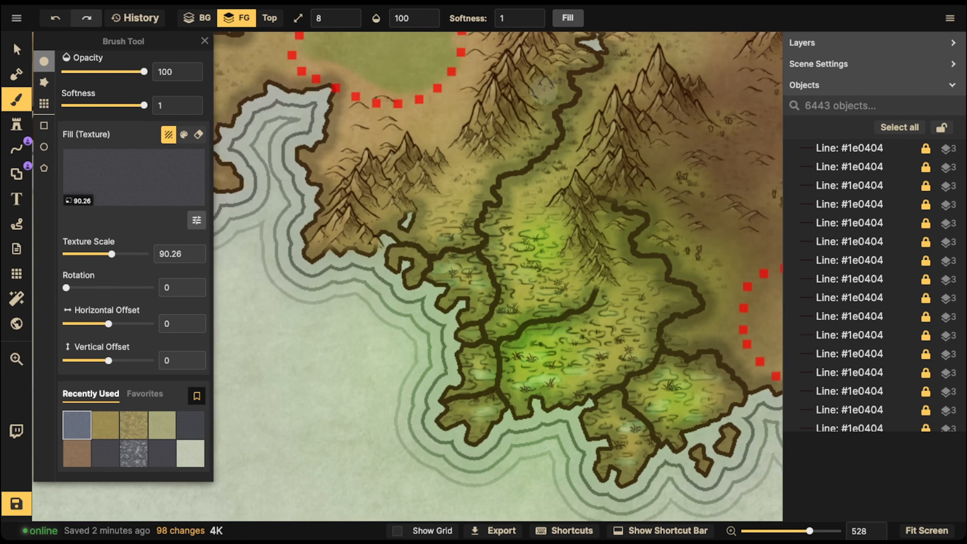
pyautogui.click(16, 49)
pyautogui.scroll(-3, 456, 356)
pyautogui.moveTo(409, 117); pyautogui.dragTo(296, 234)
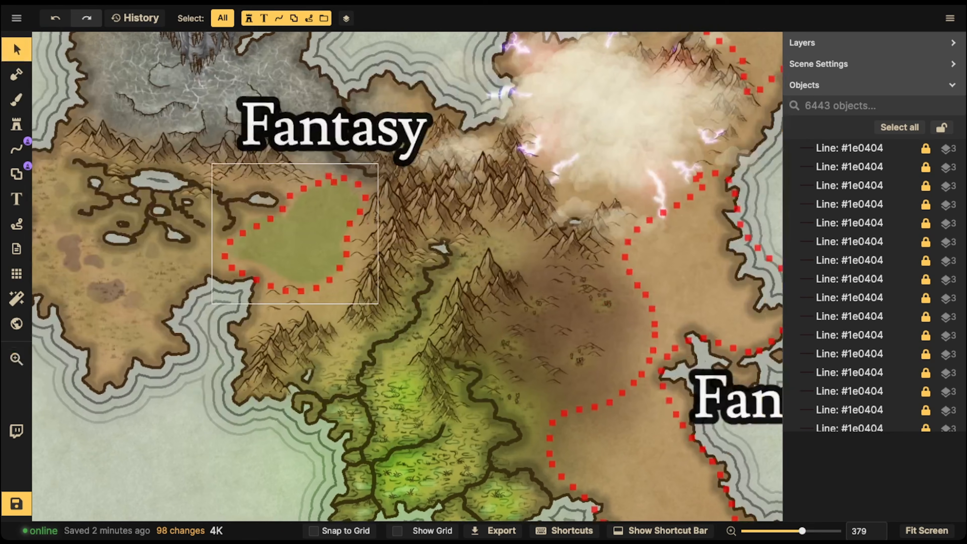
pyautogui.scroll(-4, 407, 276)
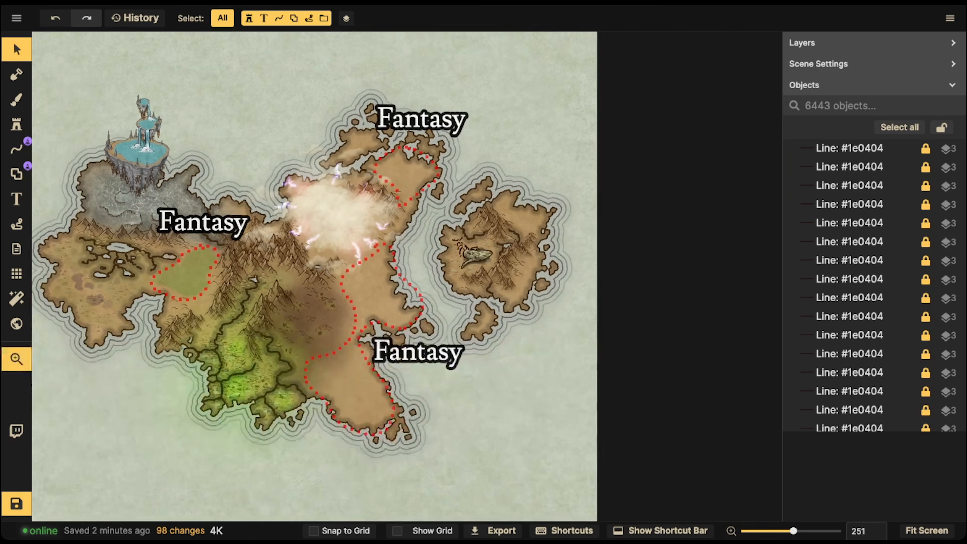
pyautogui.moveTo(152, 267); pyautogui.dragTo(662, 264)
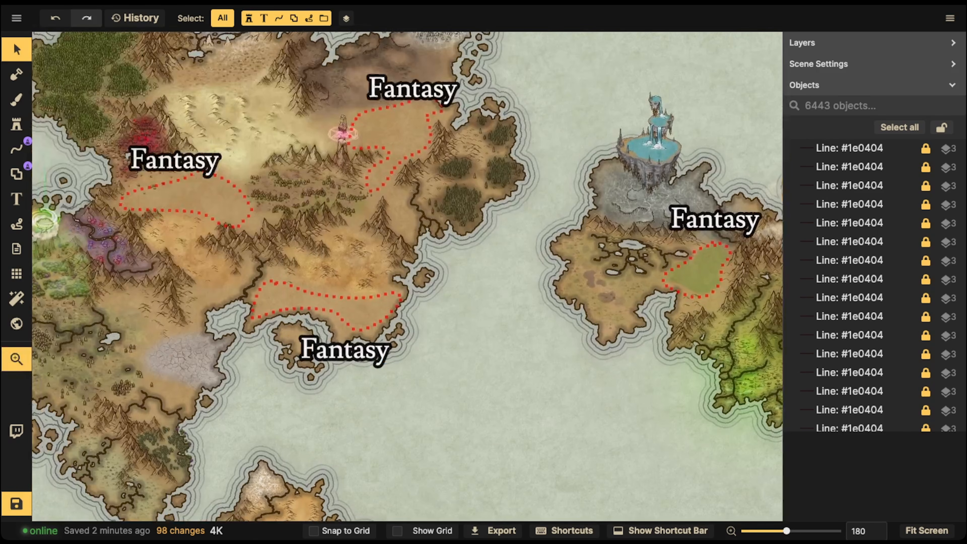
pyautogui.moveTo(419, 267); pyautogui.dragTo(579, 261)
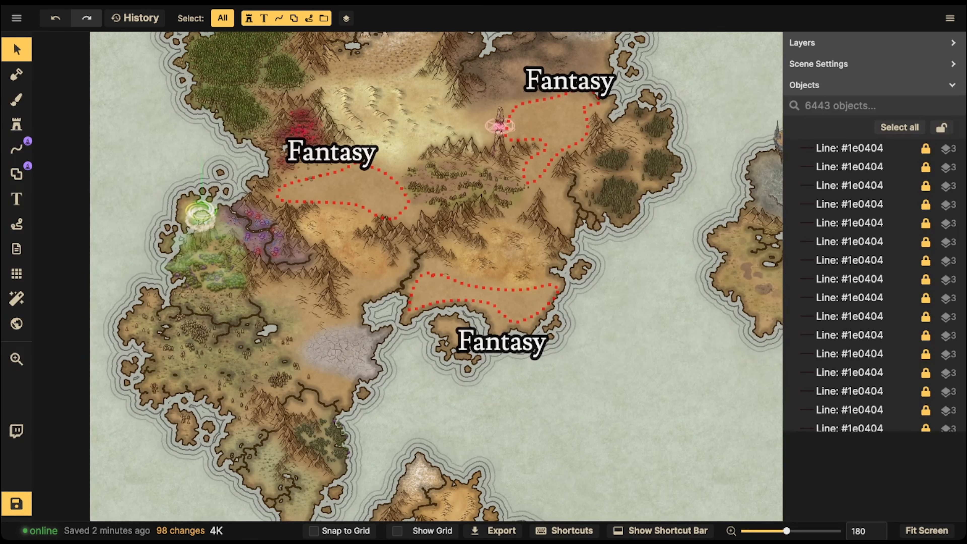
pyautogui.moveTo(364, 156); pyautogui.dragTo(224, 315)
pyautogui.click(428, 239)
pyautogui.scroll(5, 322, 337)
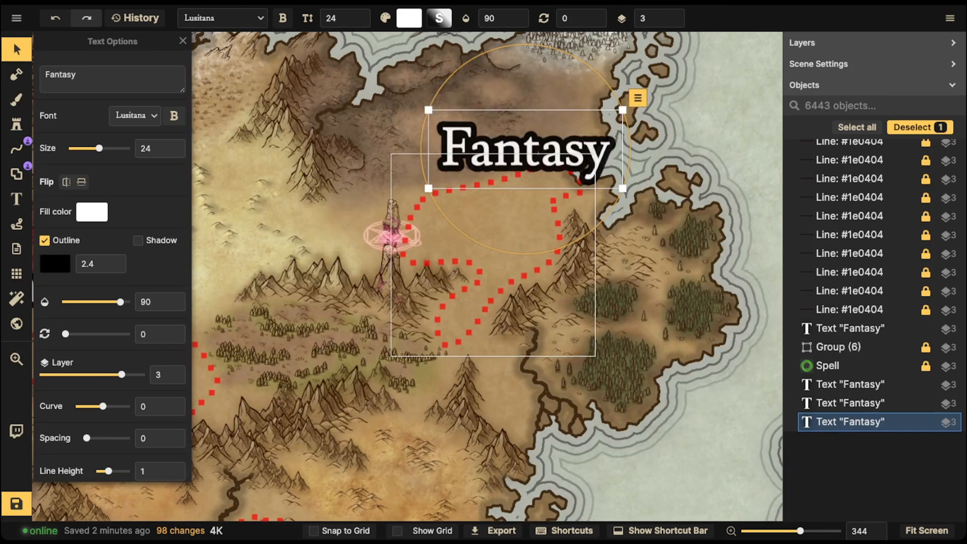
pyautogui.scroll(3, 443, 246)
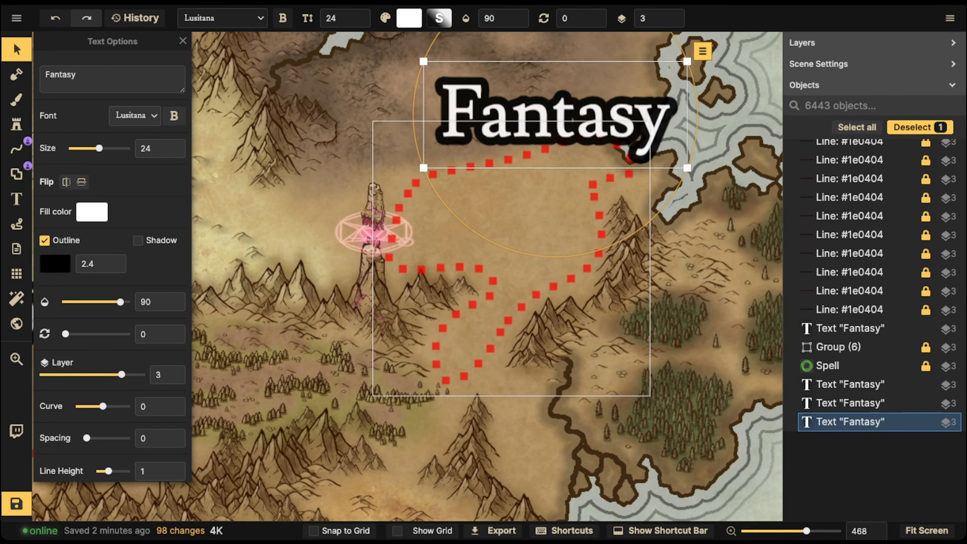
pyautogui.click(493, 281)
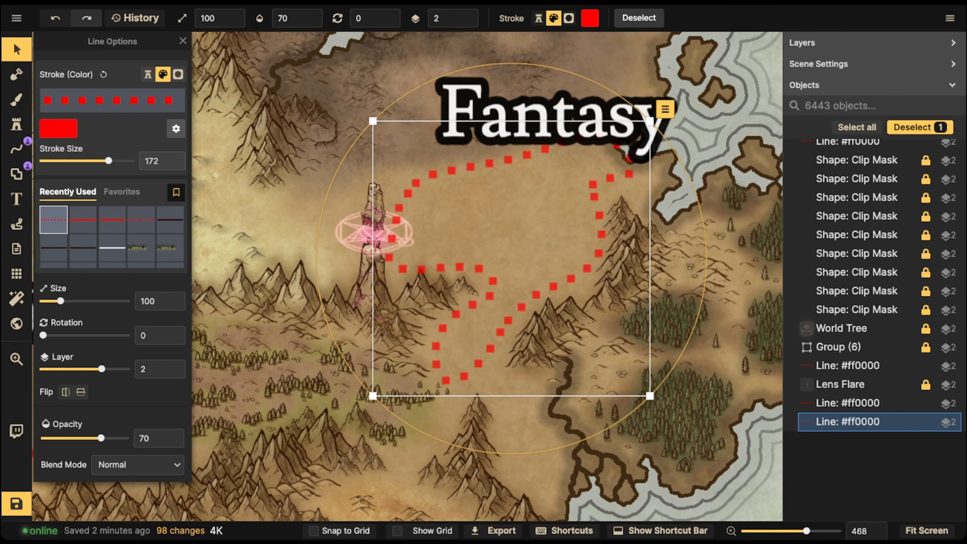
pyautogui.press('Delete')
pyautogui.click(555, 115)
pyautogui.press('Delete')
pyautogui.scroll(2, 157, 383)
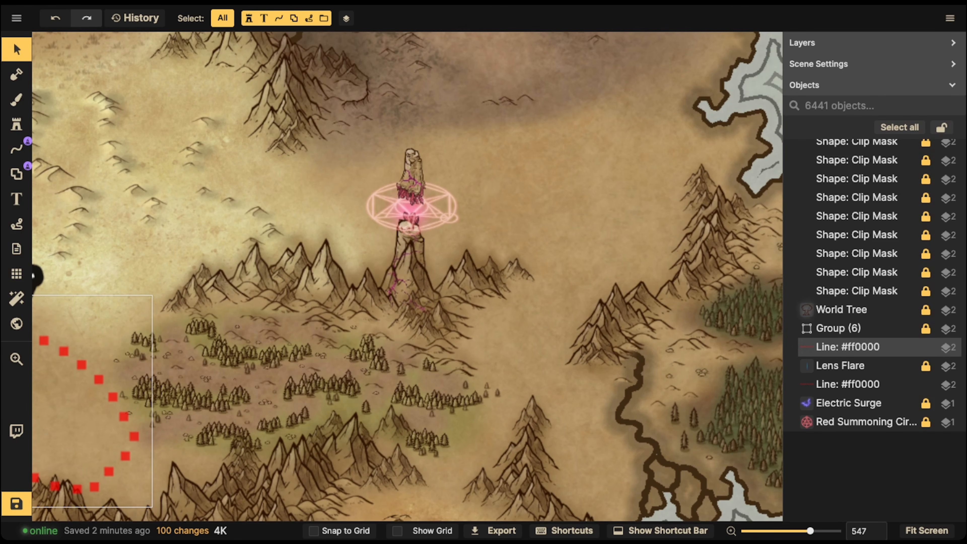
pyautogui.scroll(2, 390, 206)
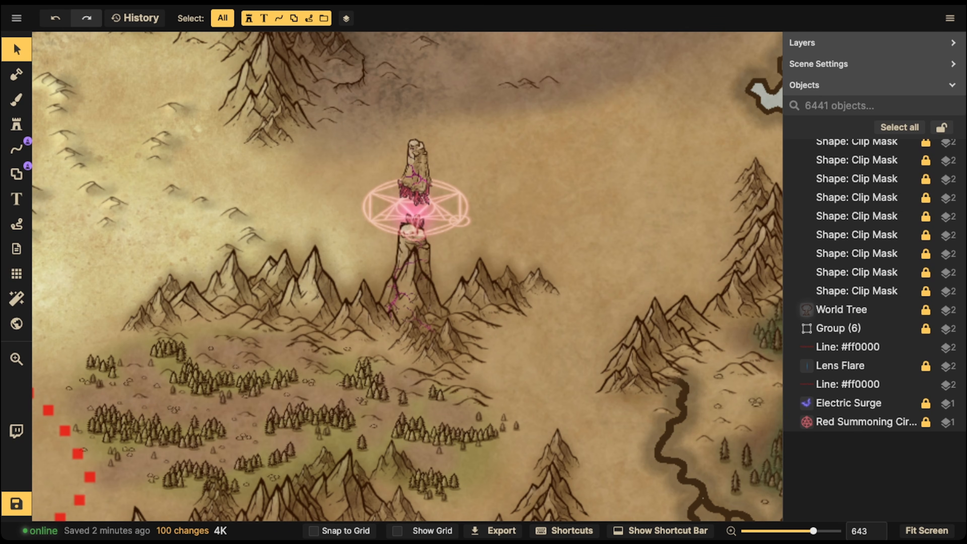
pyautogui.scroll(-2, 411, 208)
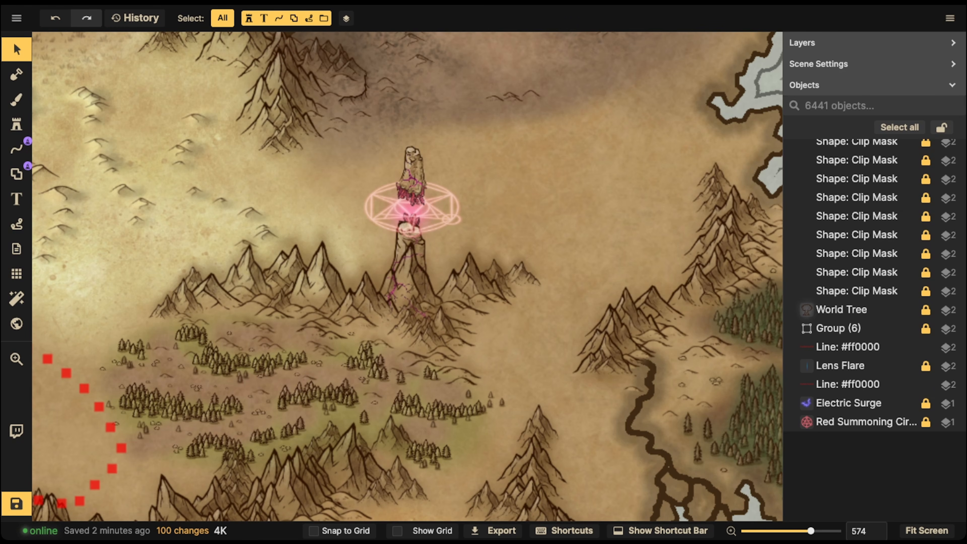
pyautogui.scroll(8, 404, 293)
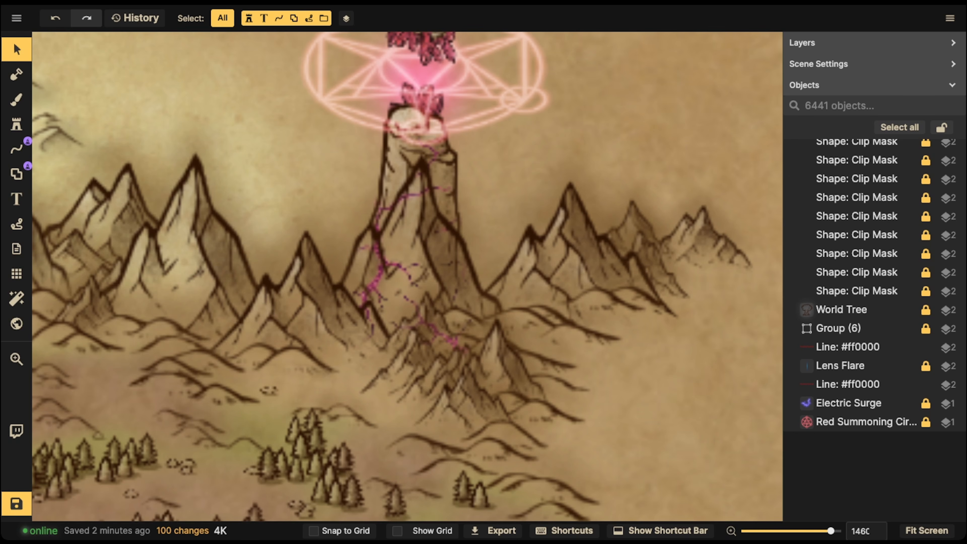
pyautogui.scroll(-8, 317, 331)
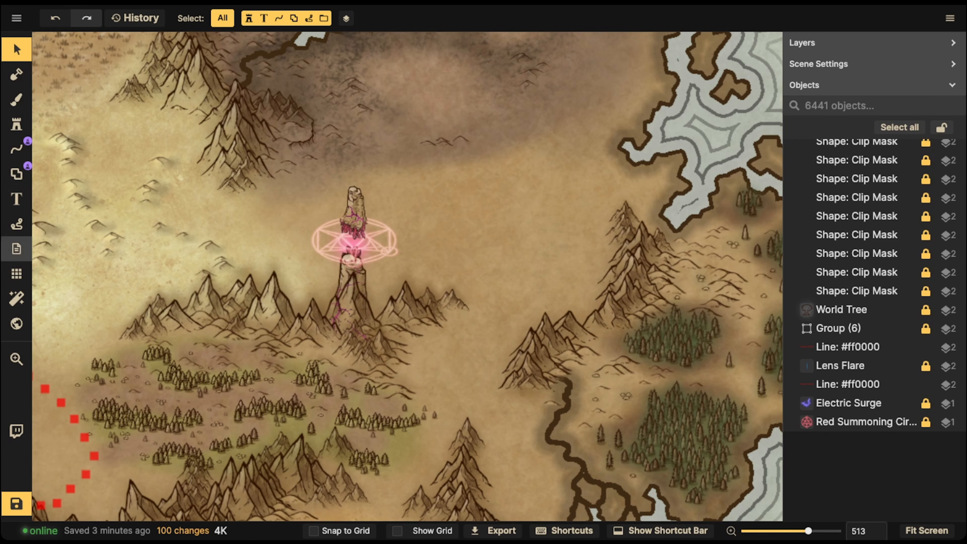
# Load the cracked texture at scale 8.46 as the foreground brush fill and set its hue to -60 for pink cracks.
pyautogui.click(17, 99)
pyautogui.scroll(-3, 134, 267)
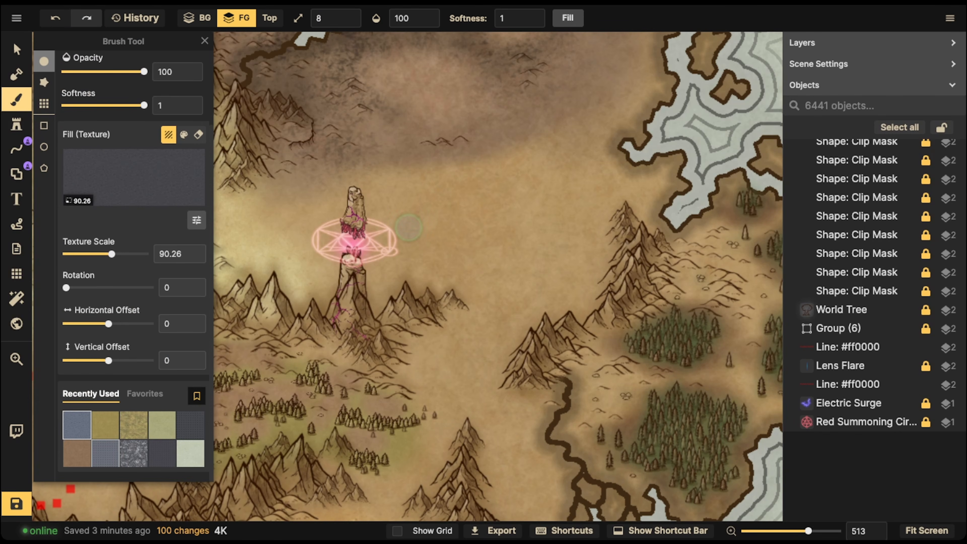
pyautogui.click(133, 176)
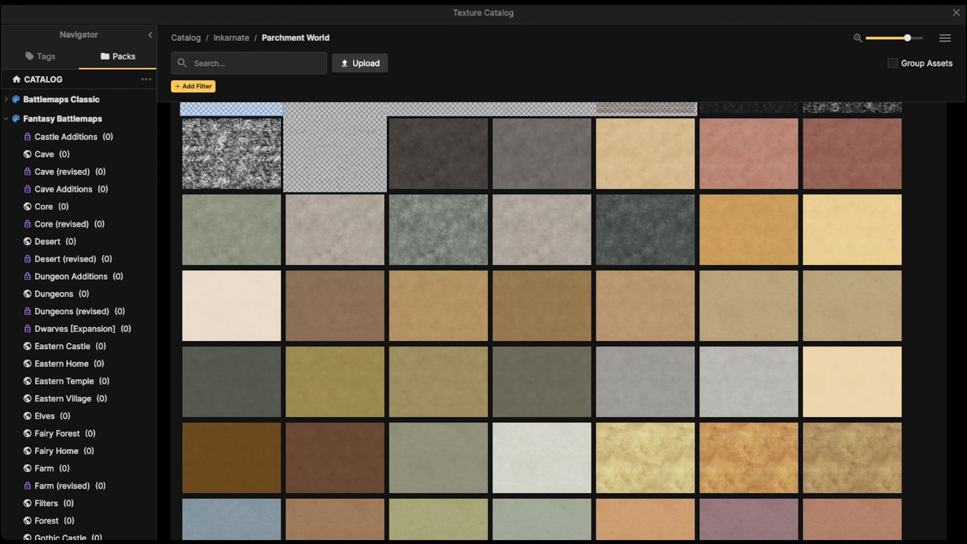
pyautogui.click(232, 154)
pyautogui.scroll(3, 133, 267)
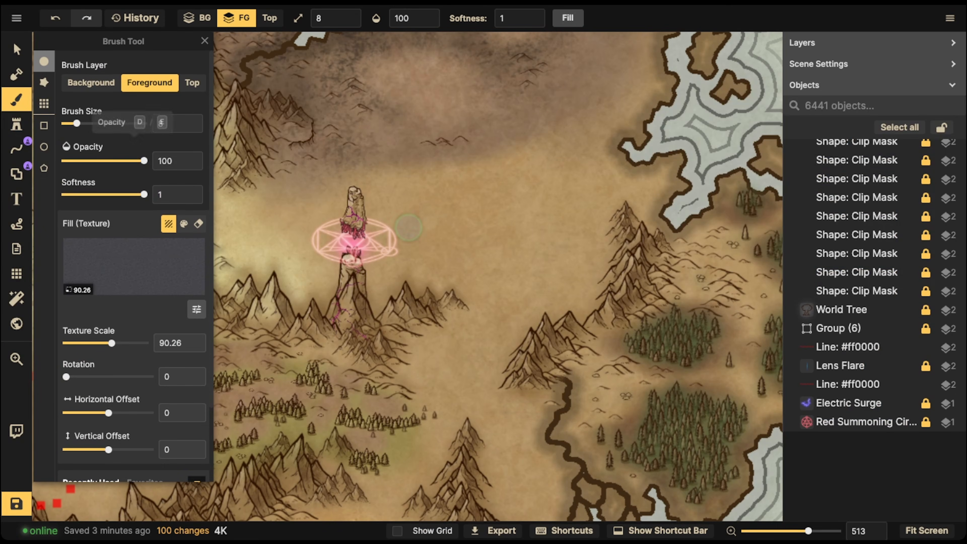
pyautogui.click(133, 263)
pyautogui.scroll(3, 334, 267)
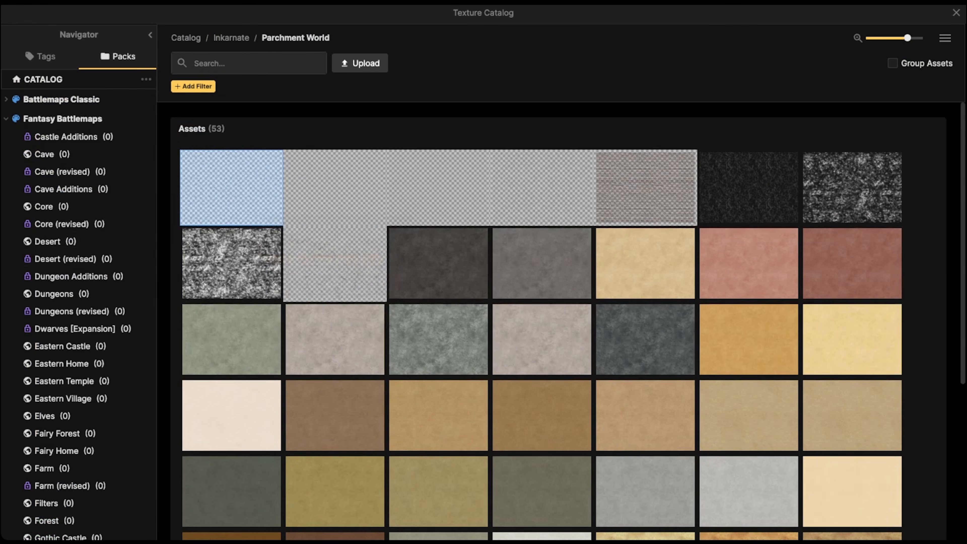
pyautogui.press('Escape')
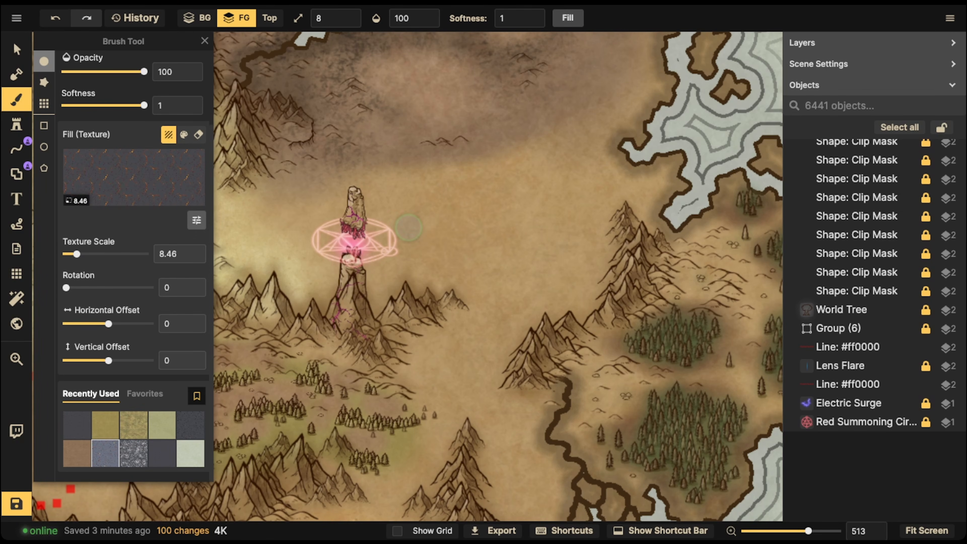
pyautogui.click(196, 220)
pyautogui.moveTo(260, 172); pyautogui.dragTo(244, 172)
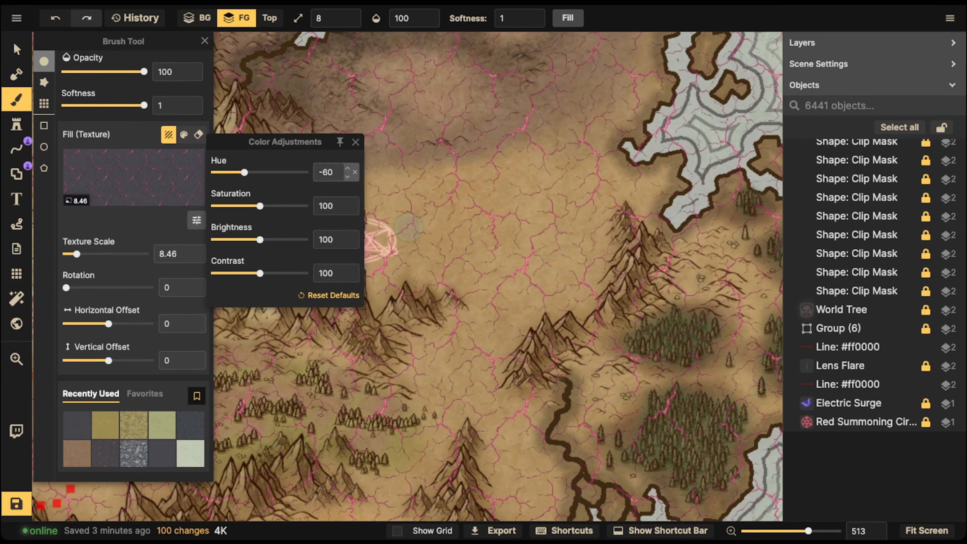
pyautogui.click(355, 142)
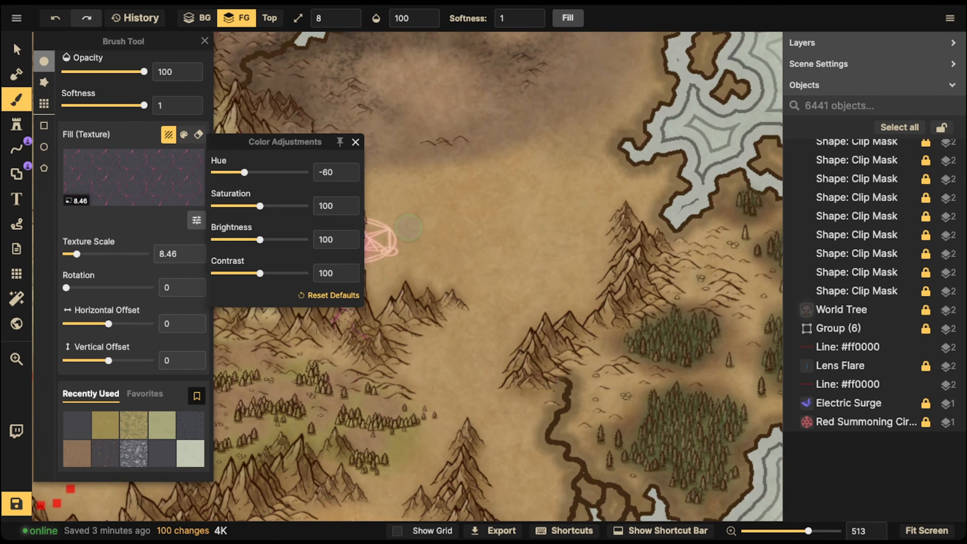
# Set the brush size to 18 and its opacity to 30.
pyautogui.moveTo(144, 72); pyautogui.dragTo(97, 72)
pyautogui.press(']')
pyautogui.press(']')
pyautogui.press(']')
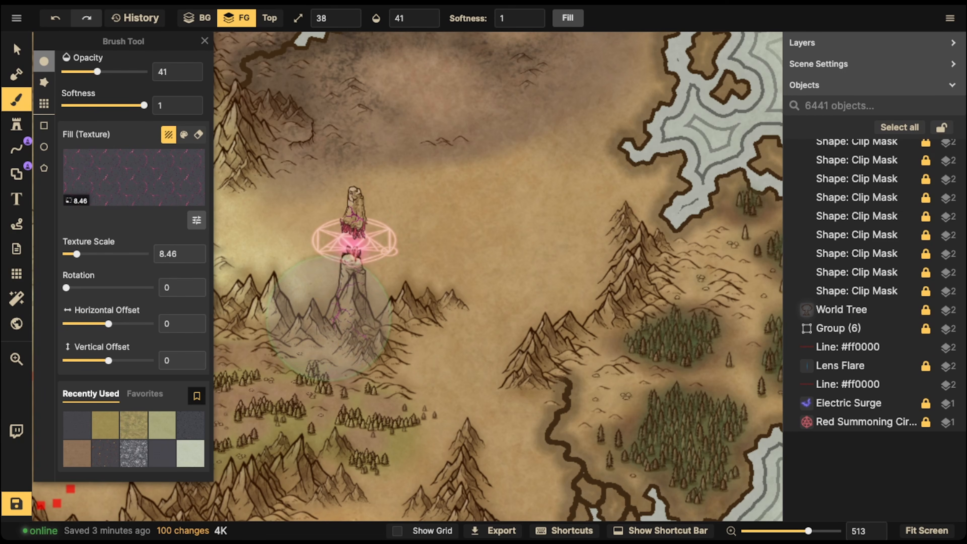
pyautogui.press('[')
pyautogui.press('[')
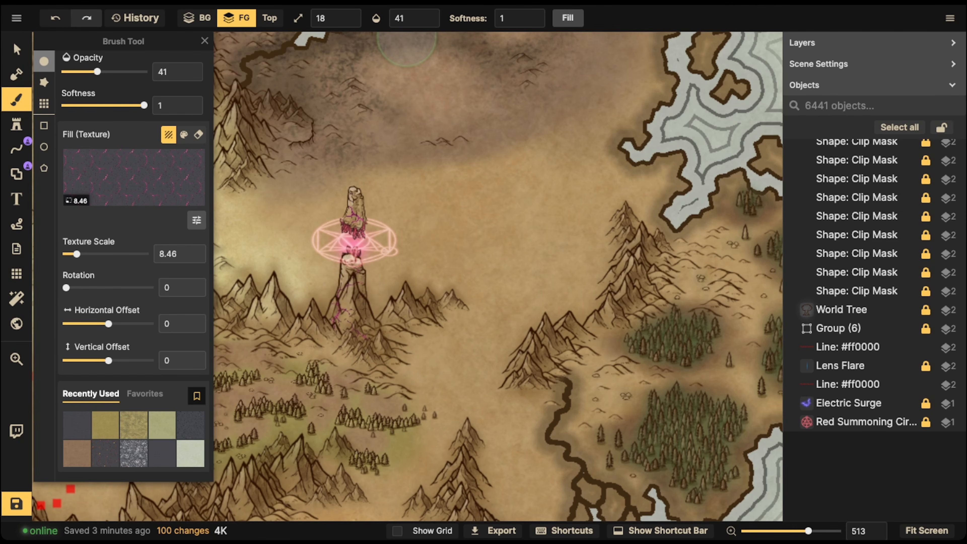
pyautogui.click(428, 24)
pyautogui.click(428, 23)
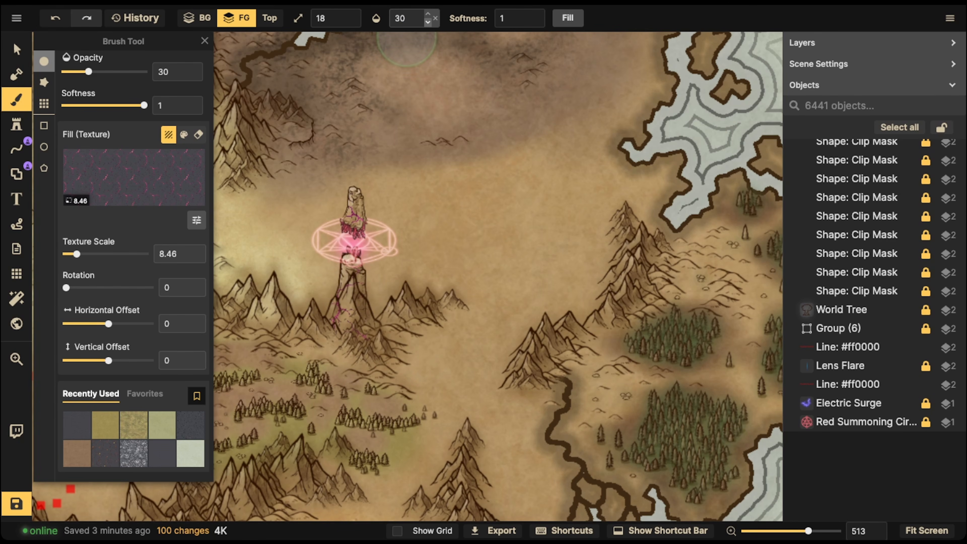
# Paint pink cracks on the ground around the stone tower and across the open plain to its east.
pyautogui.moveTo(421, 347)
pyautogui.mouseDown()
pyautogui.moveTo(458, 359)
pyautogui.moveTo(457, 388)
pyautogui.moveTo(435, 353)
pyautogui.moveTo(457, 339)
pyautogui.moveTo(465, 297)
pyautogui.moveTo(398, 273)
pyautogui.moveTo(402, 280)
pyautogui.moveTo(332, 281)
pyautogui.moveTo(356, 267)
pyautogui.moveTo(309, 265)
pyautogui.moveTo(292, 249)
pyautogui.moveTo(330, 274)
pyautogui.moveTo(388, 276)
pyautogui.moveTo(443, 259)
pyautogui.mouseUp()
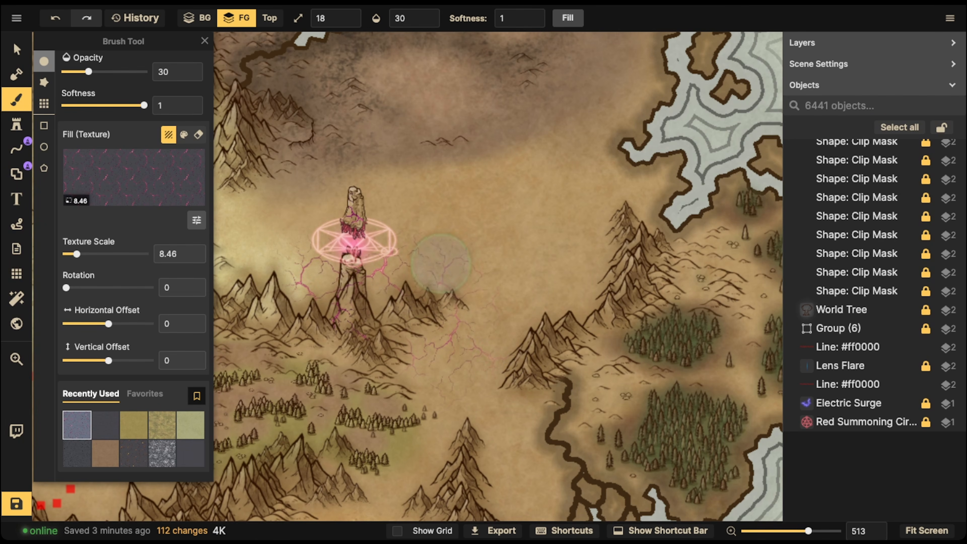
pyautogui.click(432, 380)
pyautogui.click(459, 353)
pyautogui.click(467, 305)
pyautogui.click(371, 267)
pyautogui.moveTo(525, 292)
pyautogui.mouseDown()
pyautogui.moveTo(491, 329)
pyautogui.moveTo(473, 213)
pyautogui.moveTo(380, 193)
pyautogui.moveTo(305, 248)
pyautogui.moveTo(307, 219)
pyautogui.moveTo(257, 251)
pyautogui.moveTo(223, 253)
pyautogui.mouseUp()
pyautogui.click(226, 240)
pyautogui.click(304, 289)
pyautogui.click(292, 286)
pyautogui.click(295, 274)
pyautogui.click(320, 282)
pyautogui.click(381, 265)
pyautogui.click(399, 268)
pyautogui.click(403, 270)
pyautogui.click(405, 269)
pyautogui.click(453, 255)
pyautogui.click(476, 277)
pyautogui.click(497, 298)
pyautogui.click(452, 371)
pyautogui.click(470, 362)
pyautogui.click(485, 350)
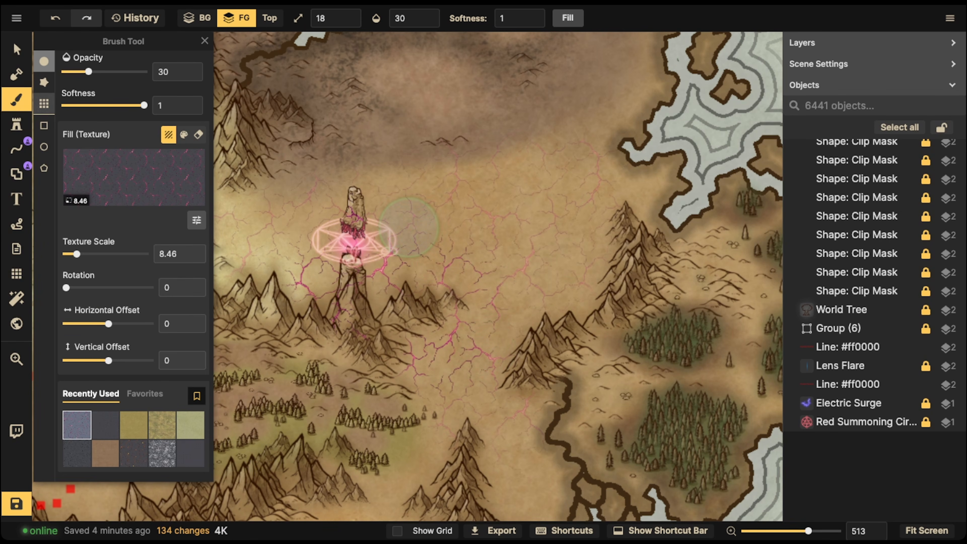
# Browse the Parchment World stamps for a ground detail to add around the stone tower.
pyautogui.click(16, 124)
pyautogui.press('f')
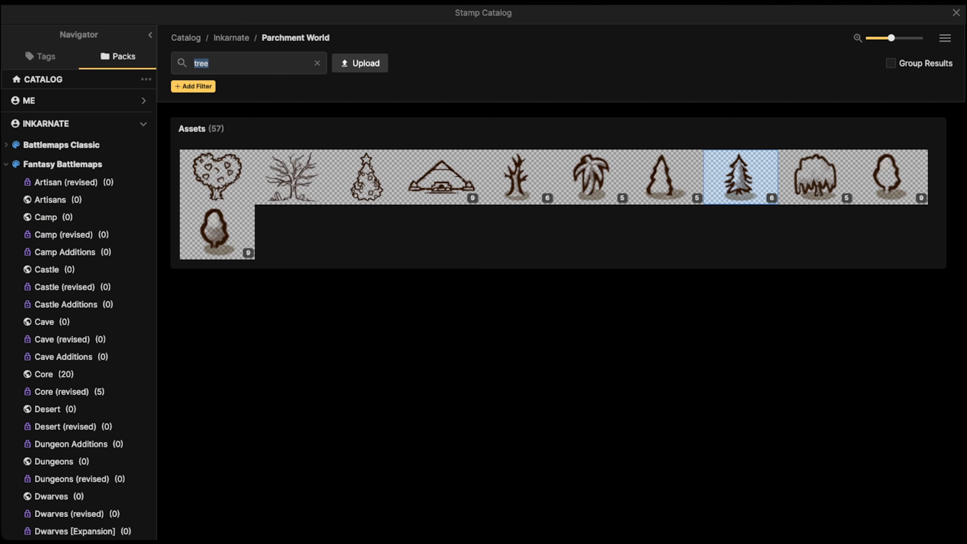
pyautogui.click(317, 64)
pyautogui.scroll(-5, 367, 328)
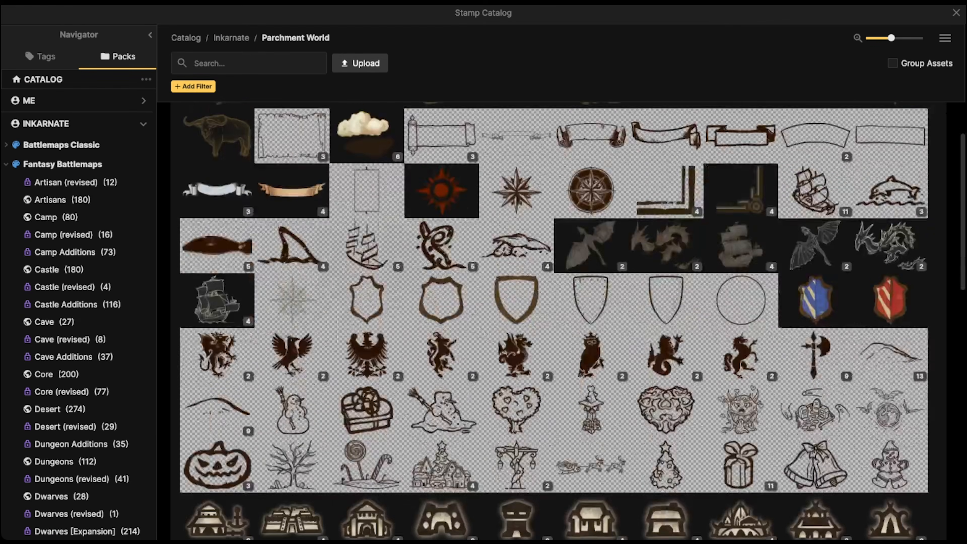
pyautogui.scroll(-5, 367, 343)
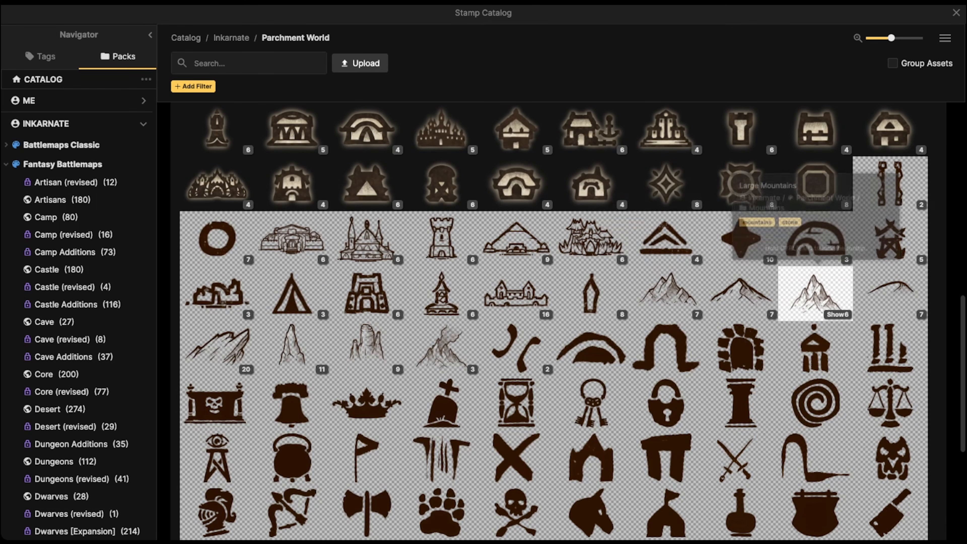
pyautogui.click(890, 291)
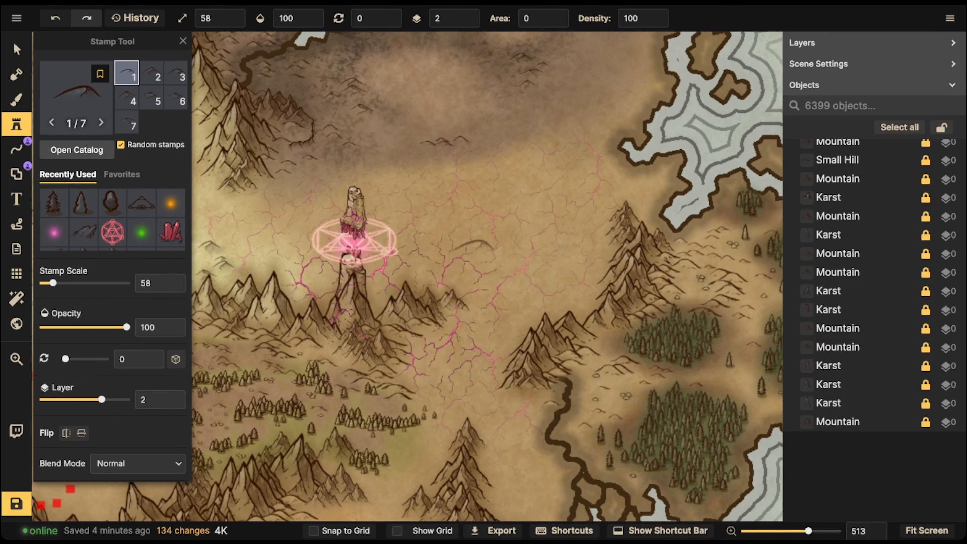
pyautogui.press('f')
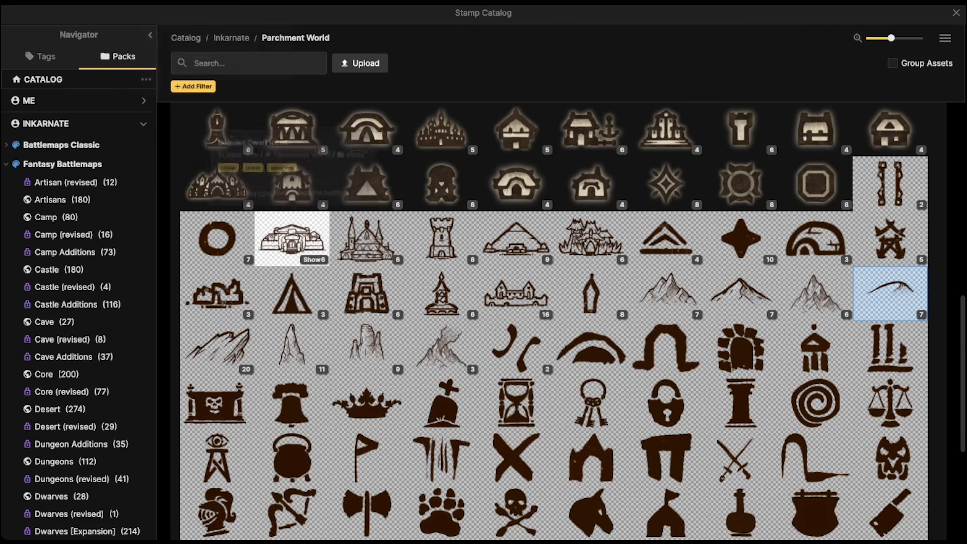
pyautogui.scroll(-2, 367, 336)
pyautogui.scroll(-5, 367, 343)
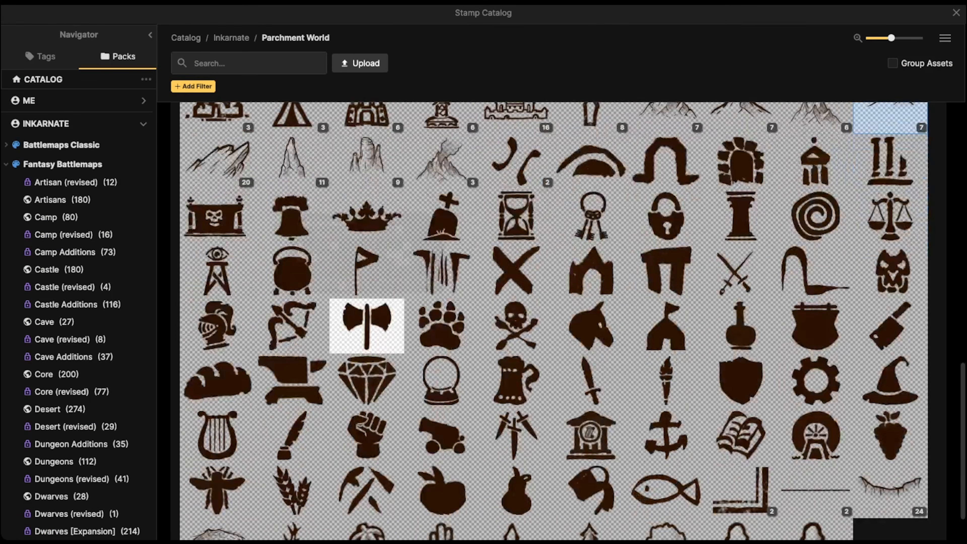
pyautogui.press('f')
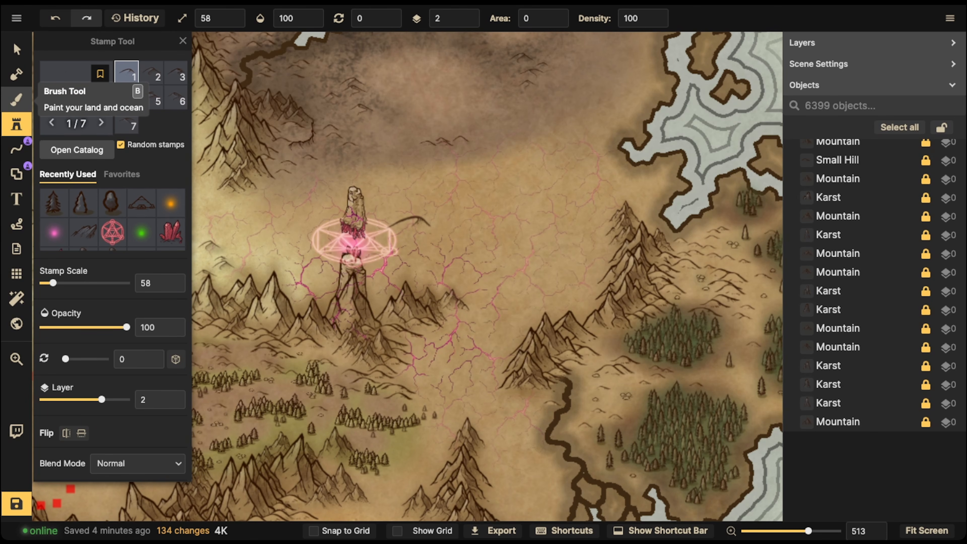
# Load the green speckled fey texture from Fantasy Battlemaps as the foreground brush fill and set the brush size to 28.
pyautogui.click(16, 100)
pyautogui.click(130, 268)
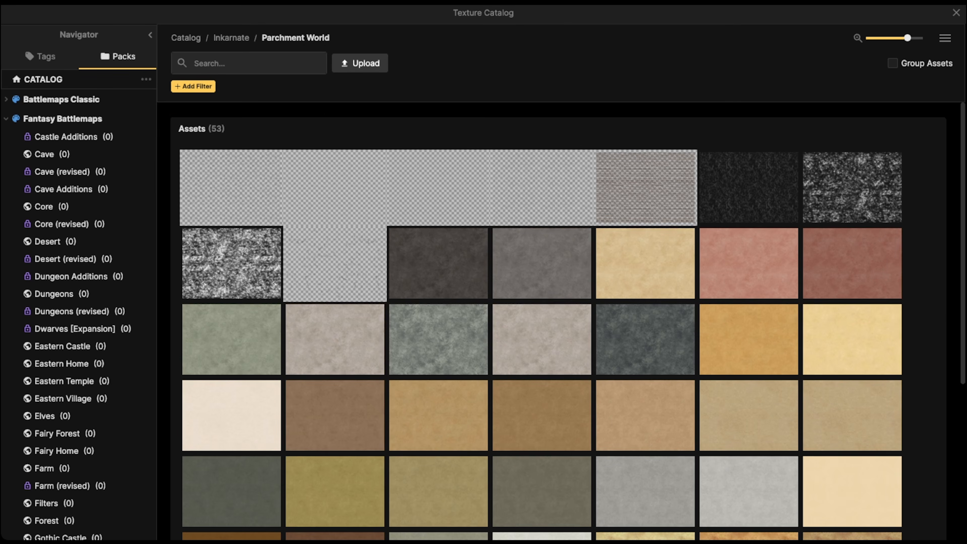
pyautogui.click(62, 118)
pyautogui.click(195, 63)
pyautogui.write('fey')
pyautogui.press('Return')
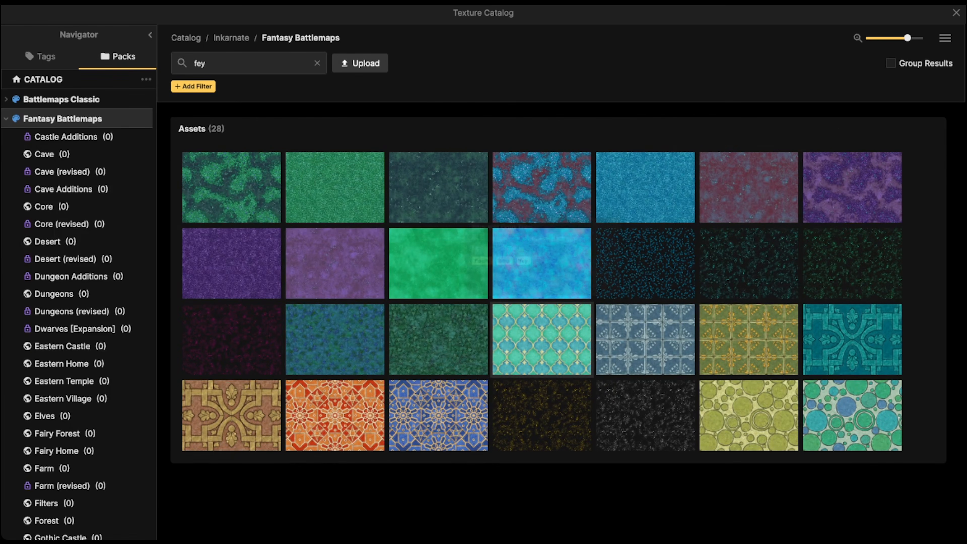
pyautogui.click(232, 340)
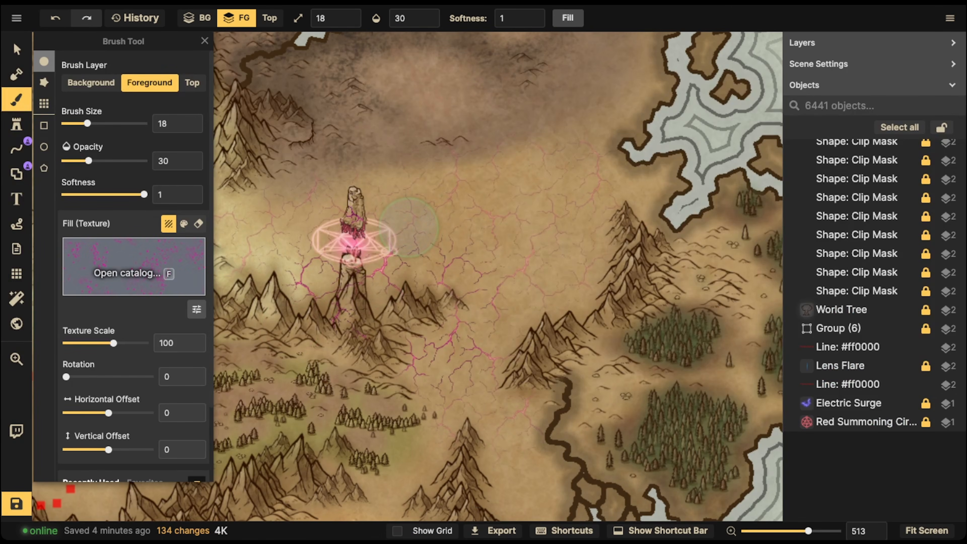
pyautogui.click(133, 267)
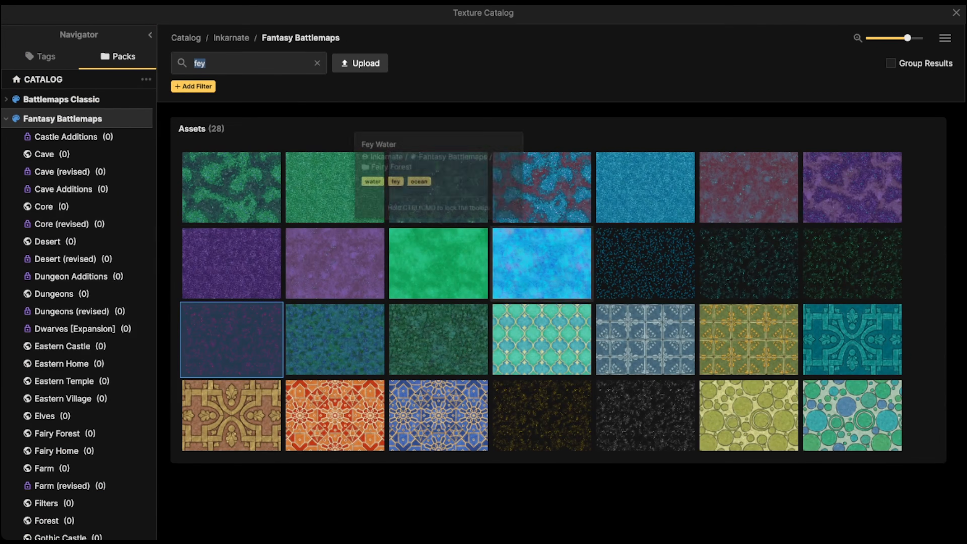
pyautogui.click(853, 263)
pyautogui.press(']')
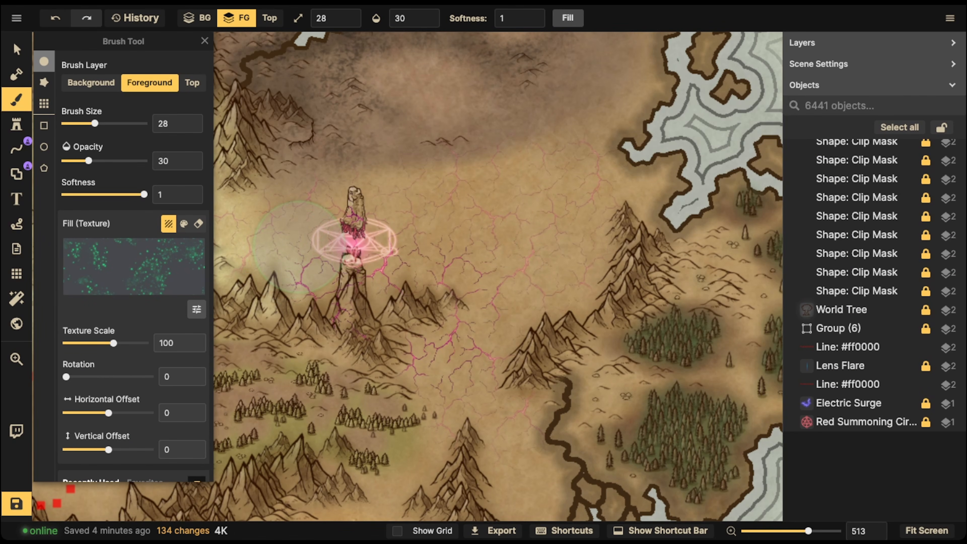
# Paint green glowing specks around the stone tower and across the cracked plain to its east.
pyautogui.click(305, 251)
pyautogui.click(293, 250)
pyautogui.click(280, 249)
pyautogui.click(297, 246)
pyautogui.click(317, 245)
pyautogui.click(396, 246)
pyautogui.click(418, 249)
pyautogui.click(425, 249)
pyautogui.click(454, 251)
pyautogui.click(484, 253)
pyautogui.click(485, 256)
pyautogui.click(486, 260)
pyautogui.click(484, 265)
pyautogui.click(488, 269)
pyautogui.click(455, 343)
pyautogui.click(478, 367)
pyautogui.click(457, 366)
pyautogui.click(438, 364)
pyautogui.click(478, 365)
pyautogui.click(479, 364)
pyautogui.click(457, 358)
# Add finer green specks at a reduced texture scale on both sides of the tower and across the eastern plain, and save the map.
pyautogui.moveTo(114, 343); pyautogui.dragTo(107, 343)
pyautogui.click(473, 287)
pyautogui.click(451, 261)
pyautogui.click(457, 247)
pyautogui.click(469, 233)
pyautogui.click(495, 244)
pyautogui.click(510, 258)
pyautogui.click(495, 244)
pyautogui.click(472, 219)
pyautogui.click(267, 242)
pyautogui.click(262, 238)
pyautogui.click(274, 237)
pyautogui.click(286, 233)
pyautogui.click(261, 232)
pyautogui.click(244, 238)
pyautogui.click(274, 244)
pyautogui.click(297, 241)
pyautogui.click(541, 252)
pyautogui.click(501, 290)
pyautogui.click(472, 335)
pyautogui.click(450, 369)
pyautogui.click(433, 356)
pyautogui.click(442, 323)
pyautogui.click(423, 345)
pyautogui.click(493, 309)
pyautogui.click(473, 299)
pyautogui.click(480, 274)
pyautogui.click(491, 244)
pyautogui.click(507, 208)
pyautogui.click(549, 213)
pyautogui.click(585, 226)
pyautogui.click(534, 236)
pyautogui.click(300, 222)
pyautogui.click(225, 233)
pyautogui.click(290, 229)
pyautogui.click(358, 225)
pyautogui.click(469, 248)
pyautogui.click(476, 274)
pyautogui.click(471, 296)
pyautogui.click(460, 307)
pyautogui.click(258, 270)
pyautogui.press('v')
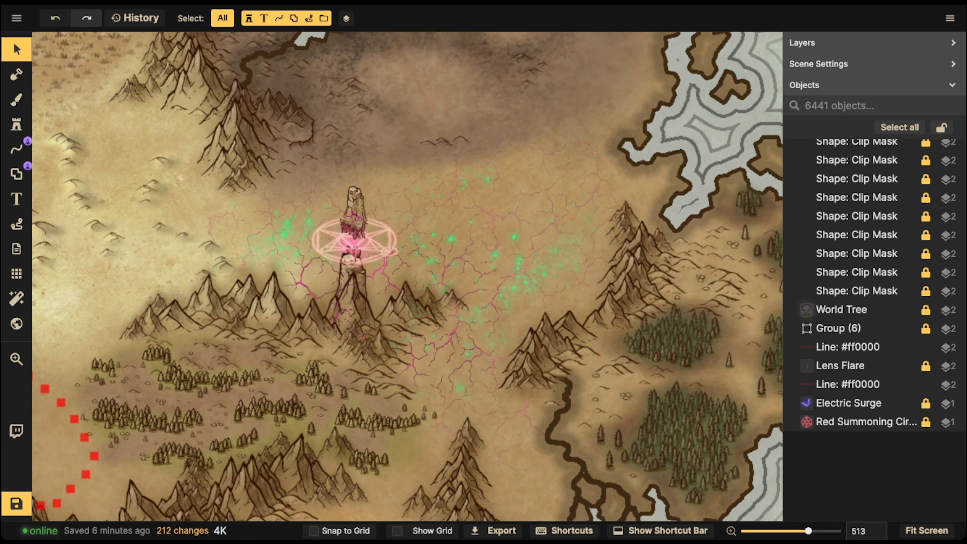
pyautogui.click(16, 504)
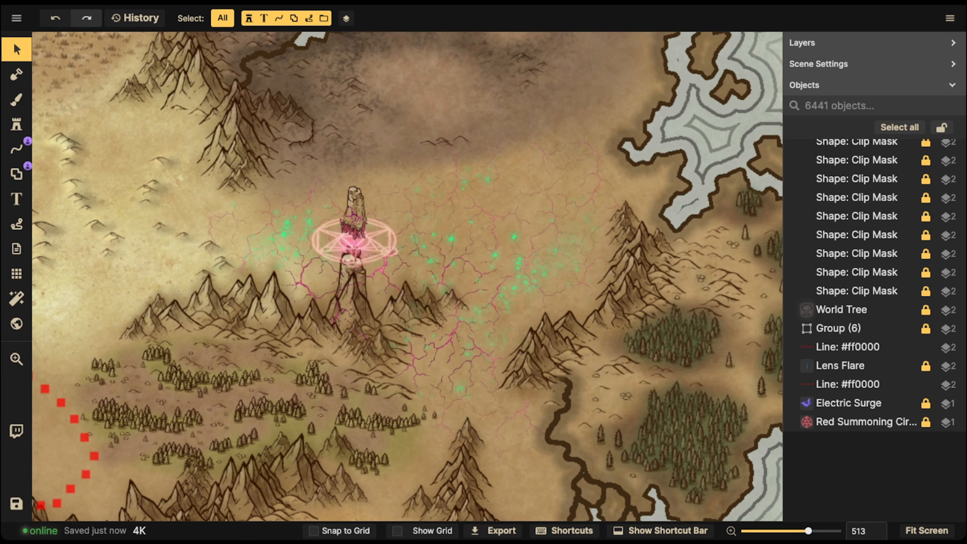
# Delete the red dotted outline on the bare plain between the mountain ranges of the island with the orange desert.
pyautogui.scroll(-3, 339, 153)
pyautogui.press('space')
pyautogui.moveTo(339, 152); pyautogui.dragTo(454, 98)
pyautogui.scroll(-5, 366, 150)
pyautogui.scroll(-5, 364, 149)
pyautogui.moveTo(364, 150); pyautogui.dragTo(422, 134)
pyautogui.click(318, 165)
pyautogui.scroll(4, 327, 167)
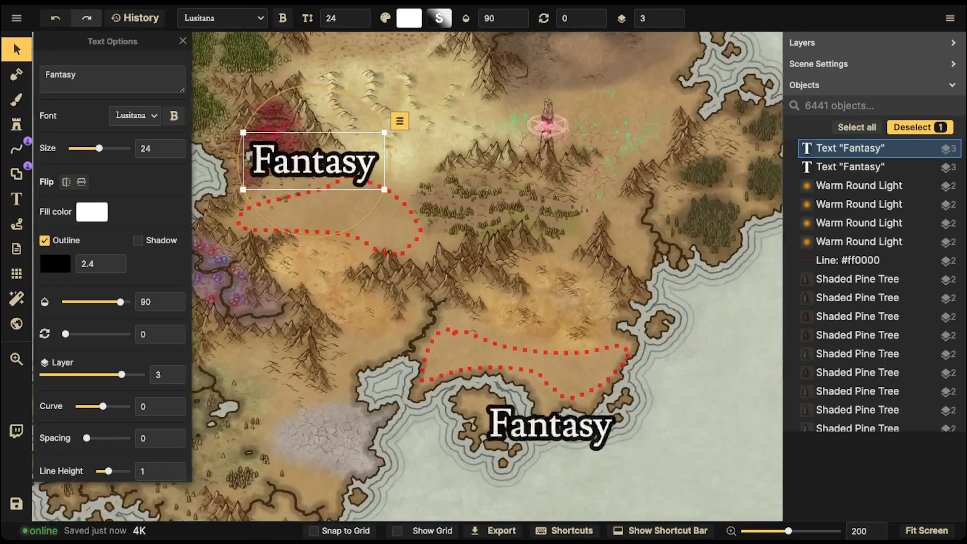
pyautogui.scroll(-3, 509, 324)
pyautogui.scroll(-1, 508, 324)
pyautogui.press('space')
pyautogui.moveTo(509, 324); pyautogui.dragTo(328, 130)
pyautogui.moveTo(322, 418); pyautogui.dragTo(423, 266)
pyautogui.scroll(6, 384, 246)
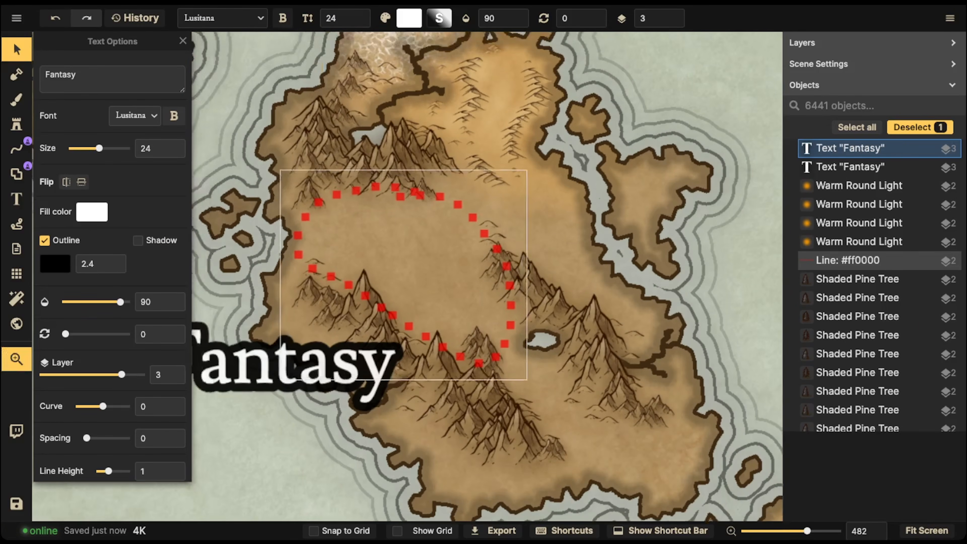
pyautogui.click(384, 246)
pyautogui.press('Delete')
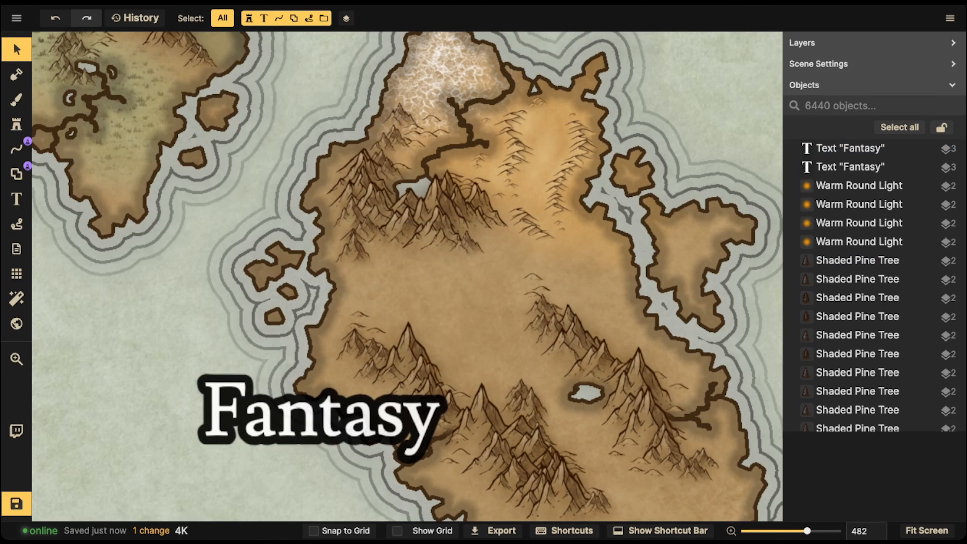
pyautogui.scroll(2, 440, 358)
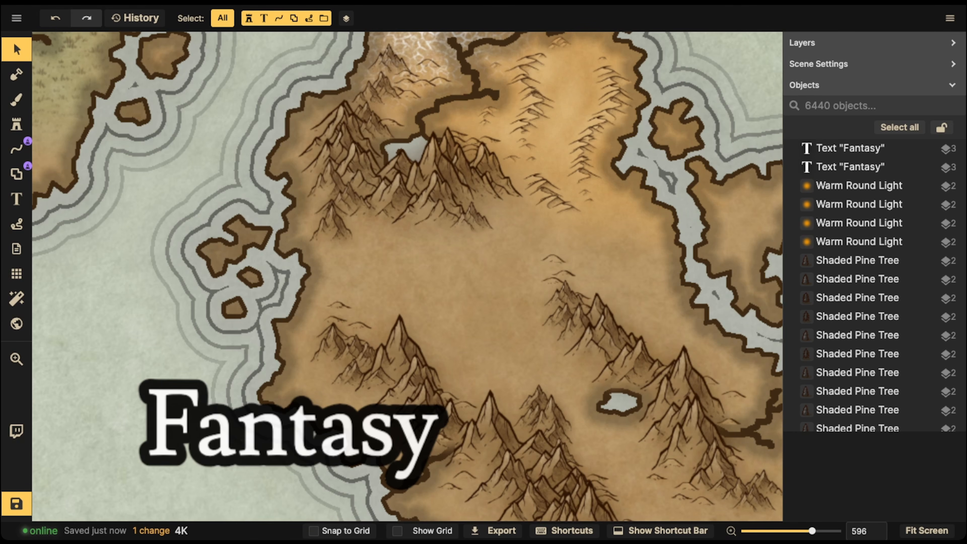
pyautogui.scroll(-3, 339, 269)
pyautogui.moveTo(339, 269); pyautogui.dragTo(387, 267)
pyautogui.scroll(-1, 356, 269)
pyautogui.scroll(-1, 328, 316)
pyautogui.scroll(2, 328, 316)
pyautogui.moveTo(327, 316); pyautogui.dragTo(327, 288)
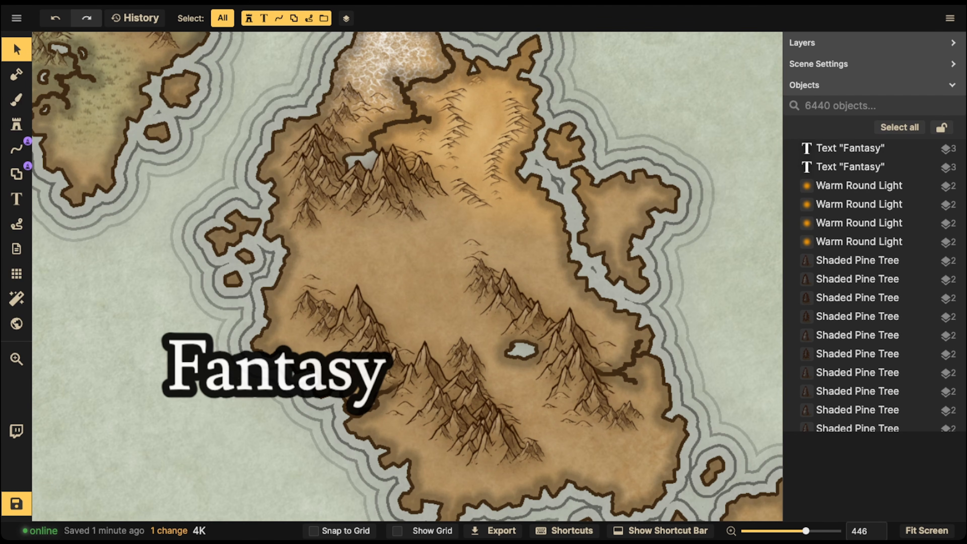
pyautogui.click(17, 99)
pyautogui.click(16, 49)
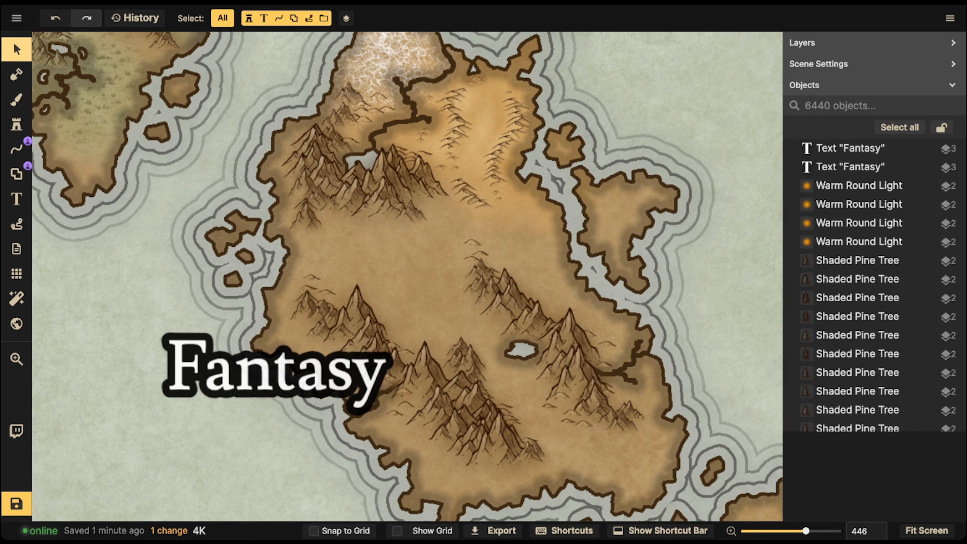
# Load the Crater stamp from the Parchment World catalog and set its scale to 18.
pyautogui.click(16, 124)
pyautogui.click(80, 97)
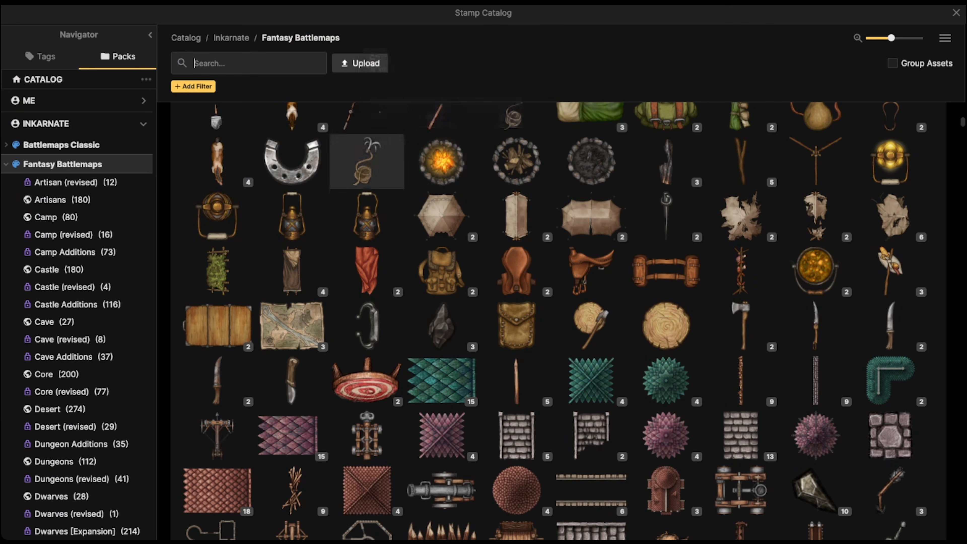
pyautogui.scroll(-10, 76, 345)
pyautogui.scroll(-20, 77, 345)
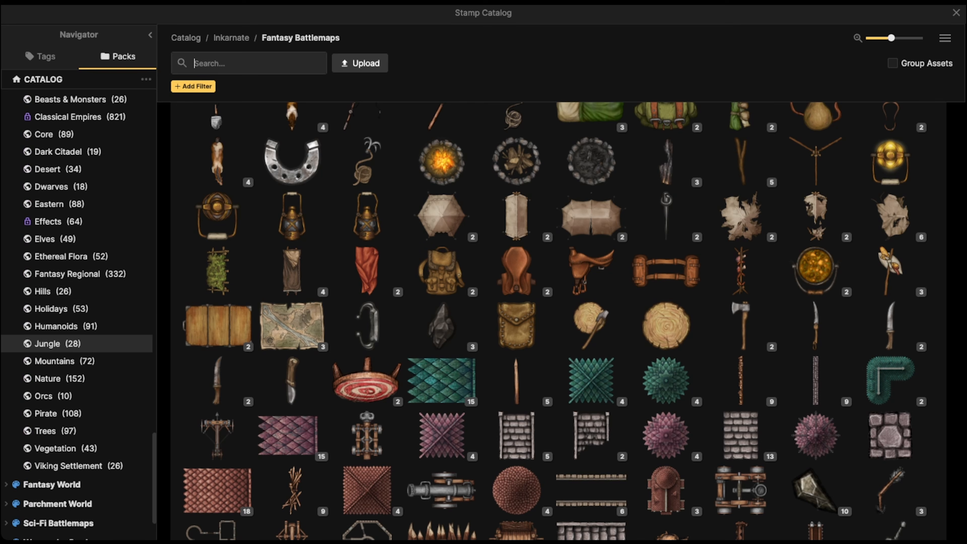
pyautogui.scroll(-5, 76, 345)
pyautogui.click(76, 425)
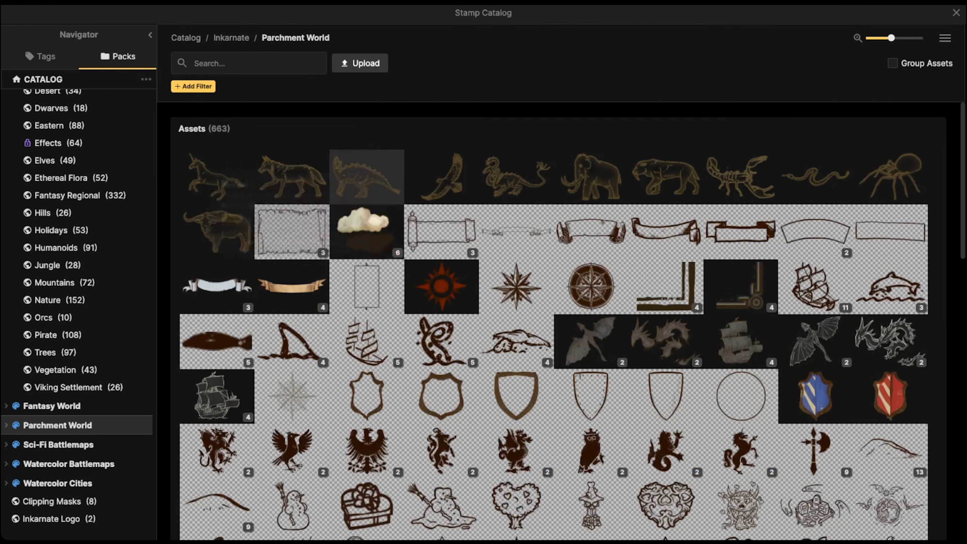
pyautogui.scroll(-5, 292, 237)
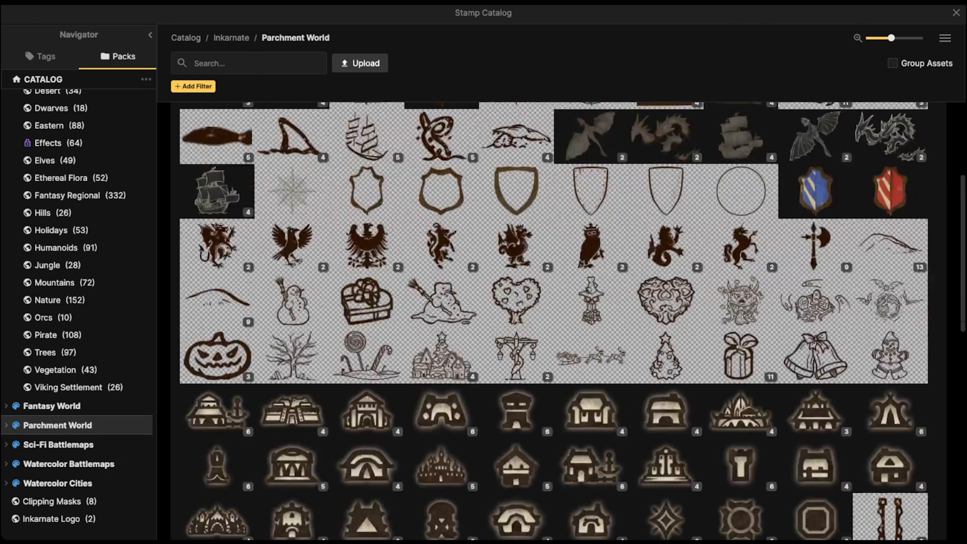
pyautogui.scroll(-7, 365, 301)
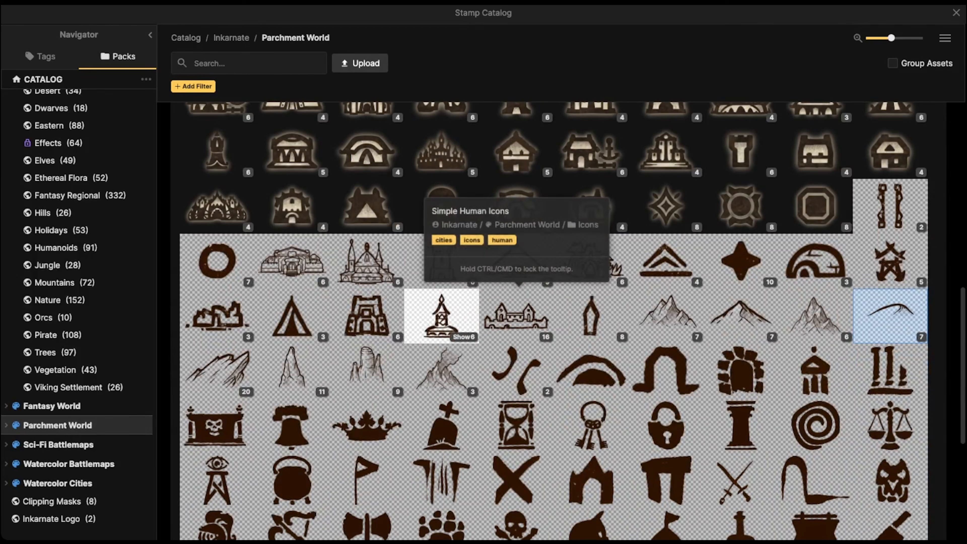
pyautogui.scroll(-6, 442, 316)
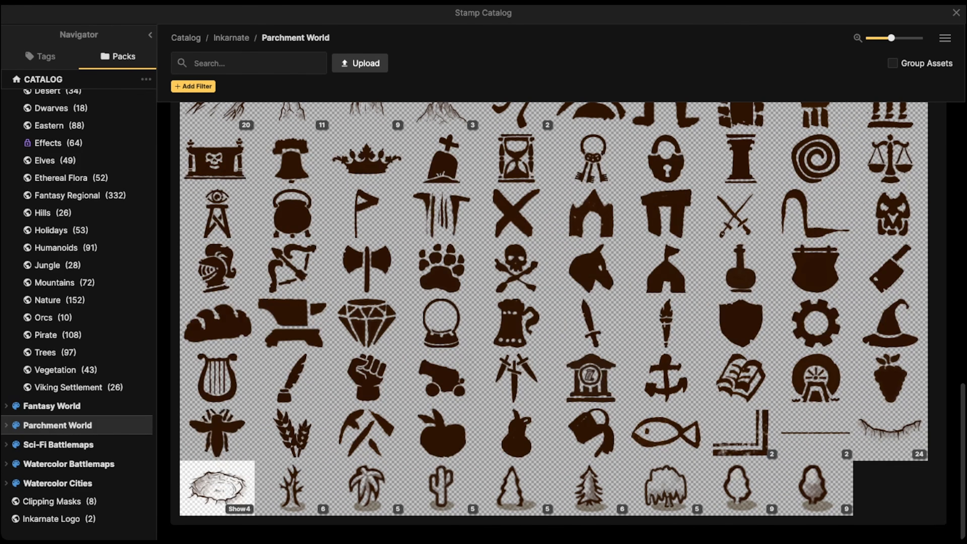
pyautogui.click(217, 490)
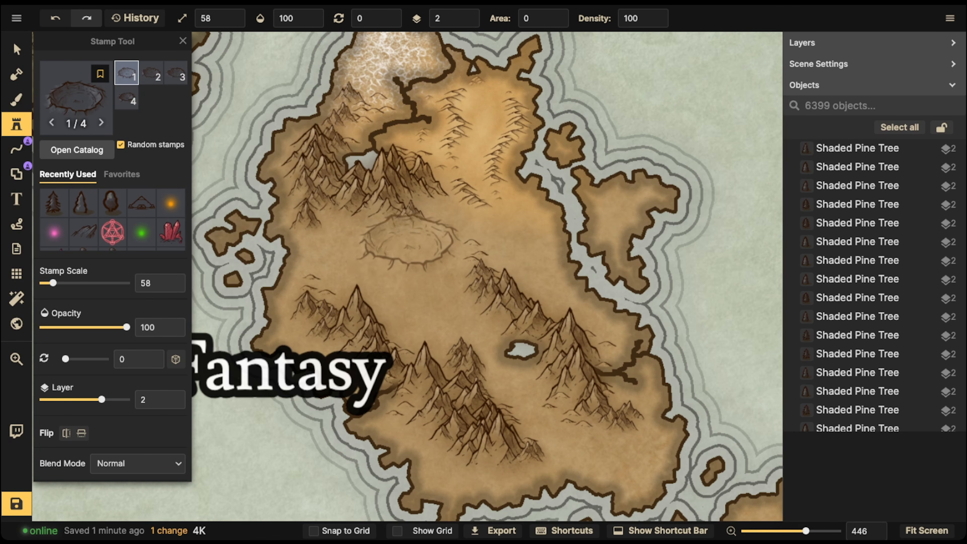
pyautogui.press('[')
pyautogui.press('[')
pyautogui.press('[')
pyautogui.press('[')
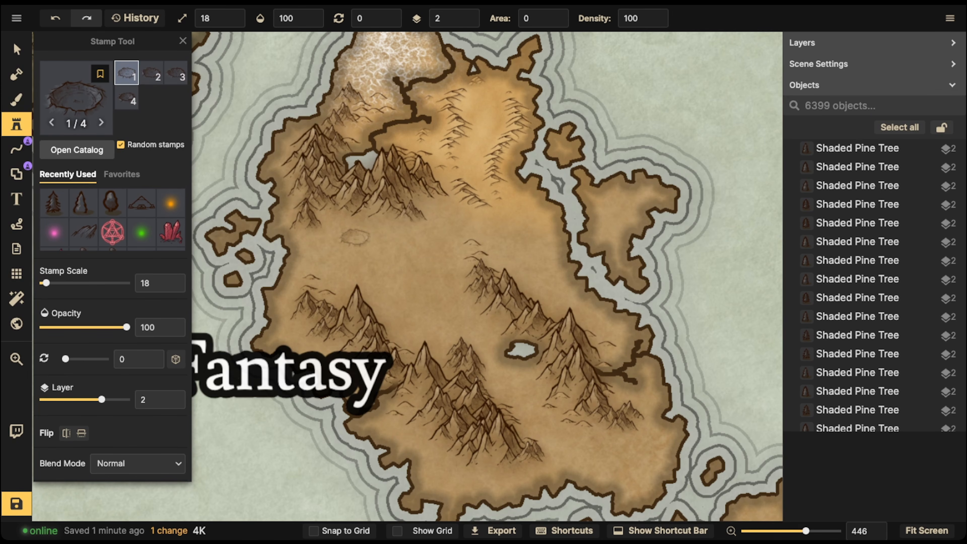
# Place three craters on the island's bare plain between the mountain ranges.
pyautogui.click(354, 235)
pyautogui.click(410, 324)
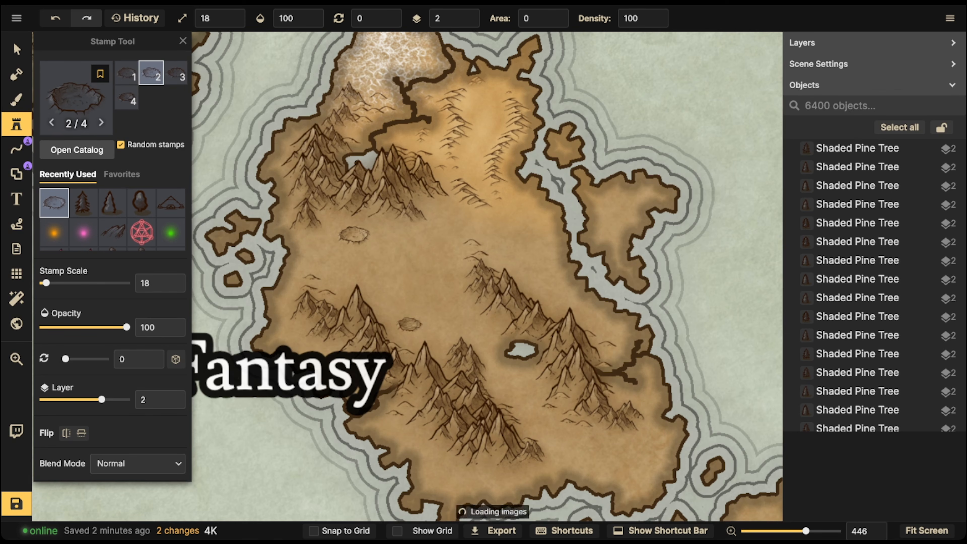
pyautogui.click(409, 228)
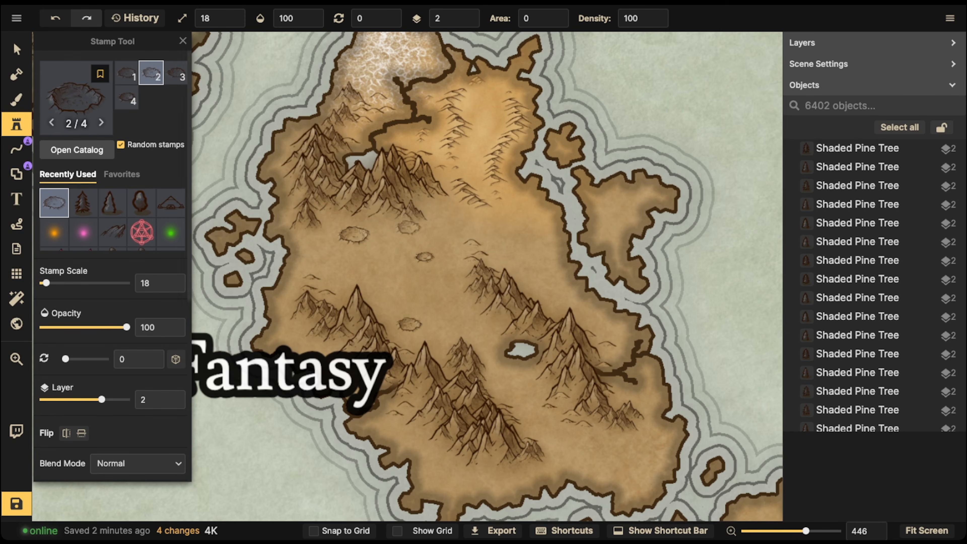
# Spread the three craters across the plain, moving the smallest one northeast toward the edge of the orange desert.
pyautogui.press('v')
pyautogui.moveTo(354, 235); pyautogui.dragTo(352, 248)
pyautogui.moveTo(424, 257); pyautogui.dragTo(411, 256)
pyautogui.moveTo(410, 324); pyautogui.dragTo(410, 315)
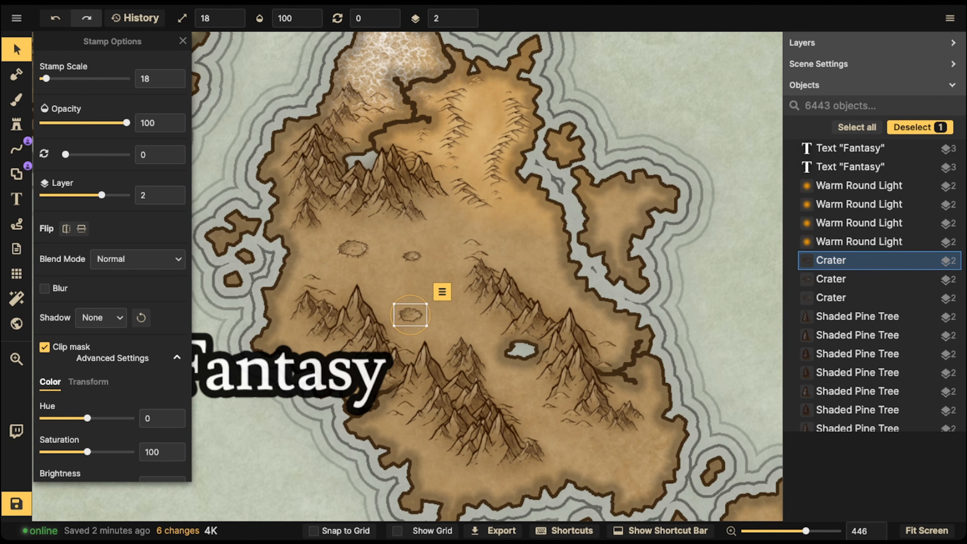
pyautogui.moveTo(410, 315); pyautogui.dragTo(410, 310)
pyautogui.moveTo(411, 256); pyautogui.dragTo(388, 257)
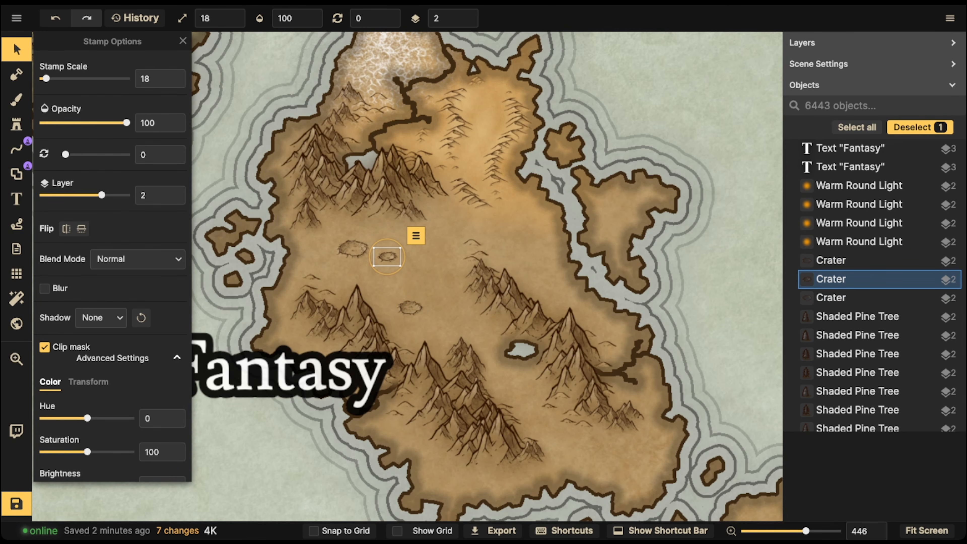
pyautogui.scroll(5, 348, 243)
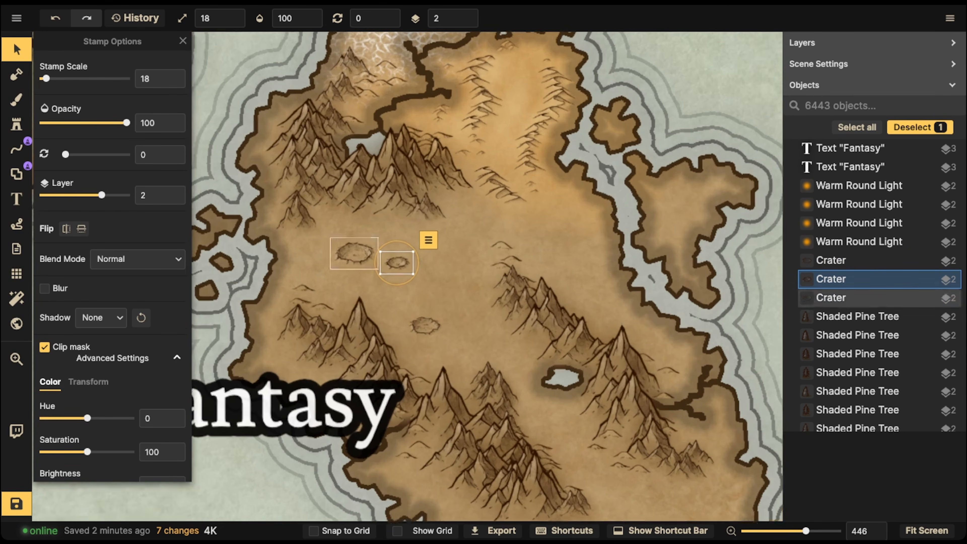
pyautogui.click(349, 246)
pyautogui.moveTo(426, 270); pyautogui.dragTo(425, 258)
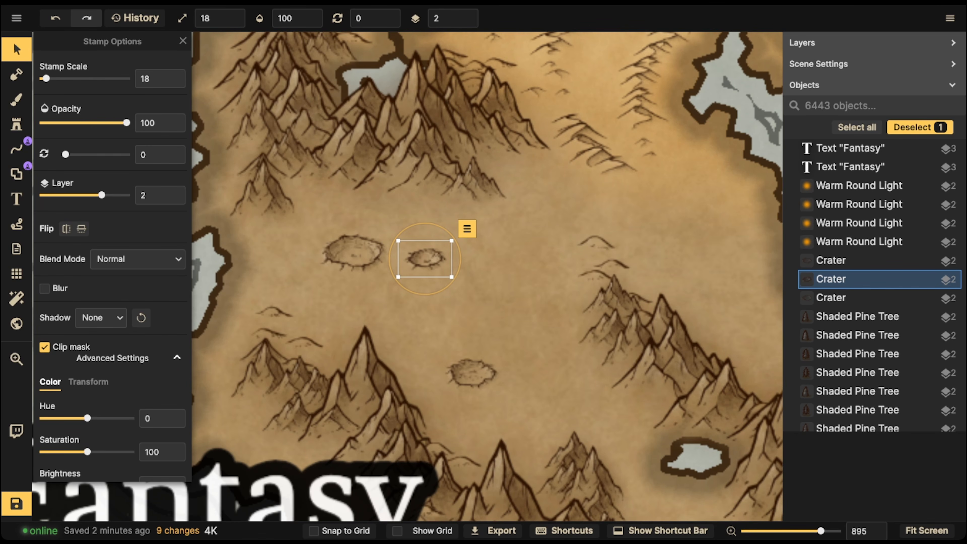
pyautogui.moveTo(425, 259); pyautogui.dragTo(553, 209)
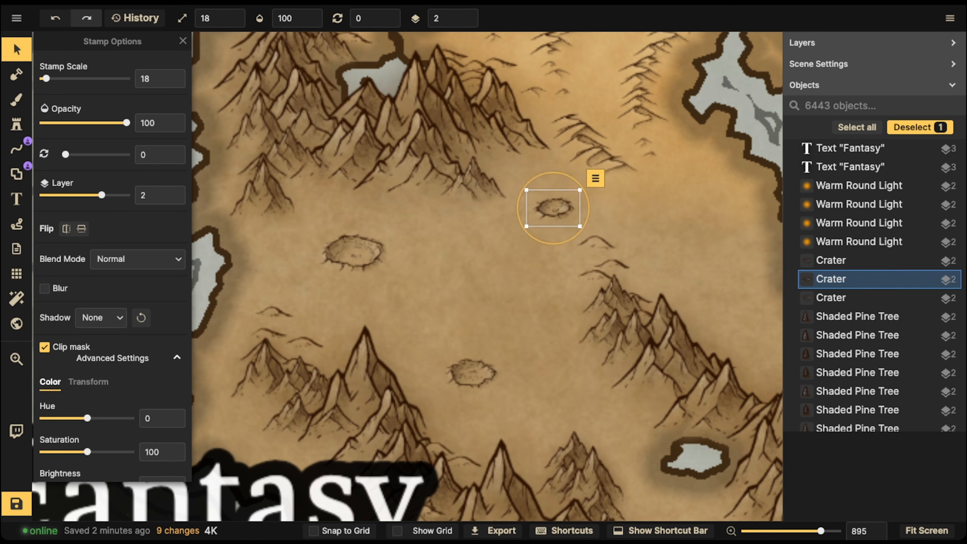
# Move the craters apart on the plain, then enlarge the largest to scale 28 and place it south of the plain's centre.
pyautogui.moveTo(353, 252); pyautogui.dragTo(389, 266)
pyautogui.moveTo(473, 373); pyautogui.dragTo(673, 228)
pyautogui.click(389, 266)
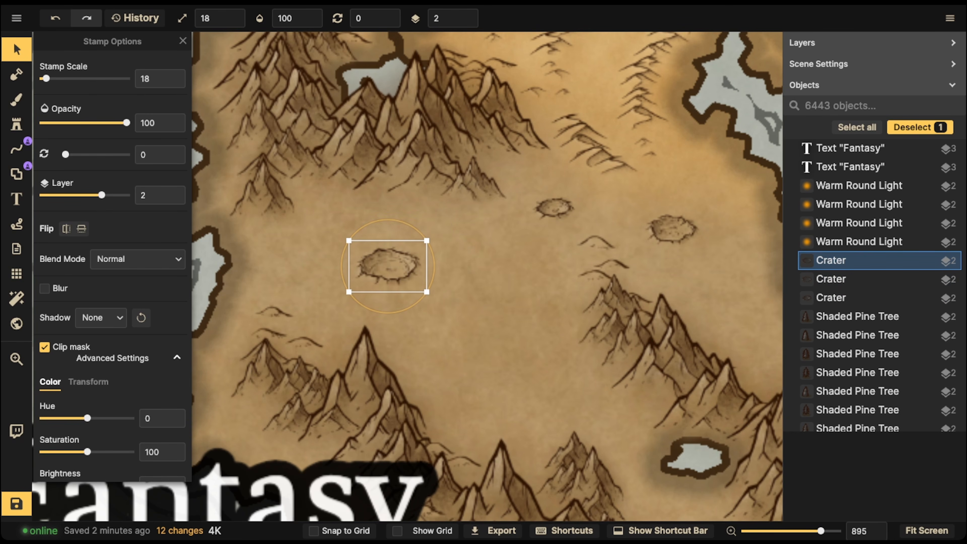
pyautogui.moveTo(427, 291); pyautogui.dragTo(448, 306)
pyautogui.moveTo(387, 266); pyautogui.dragTo(482, 357)
# Cluster the two smaller craters just northeast and southeast of the large crater, fine-tuning the positions of all three.
pyautogui.click(555, 208)
pyautogui.moveTo(554, 208); pyautogui.dragTo(519, 301)
pyautogui.moveTo(672, 229); pyautogui.dragTo(525, 411)
pyautogui.moveTo(482, 354); pyautogui.dragTo(475, 358)
pyautogui.moveTo(528, 410); pyautogui.dragTo(529, 410)
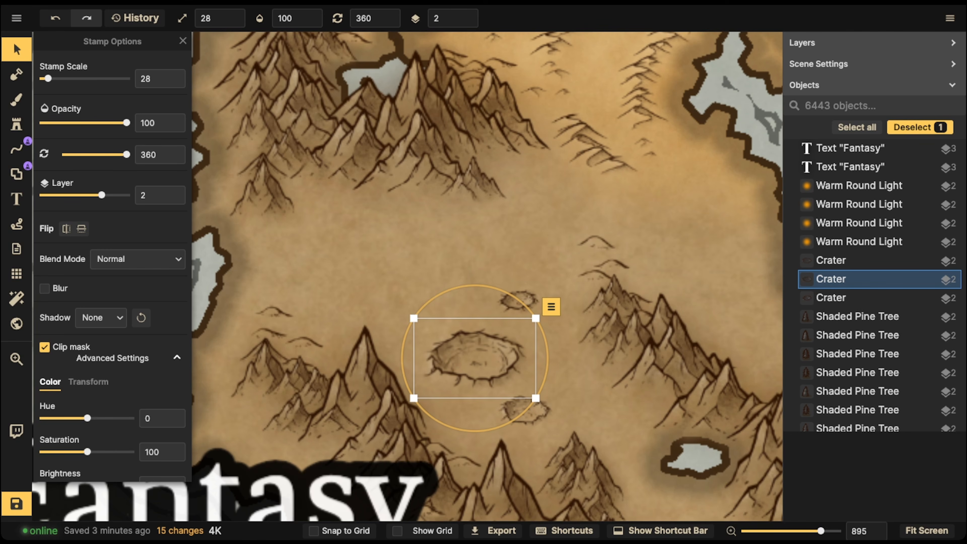
pyautogui.moveTo(517, 301); pyautogui.dragTo(520, 313)
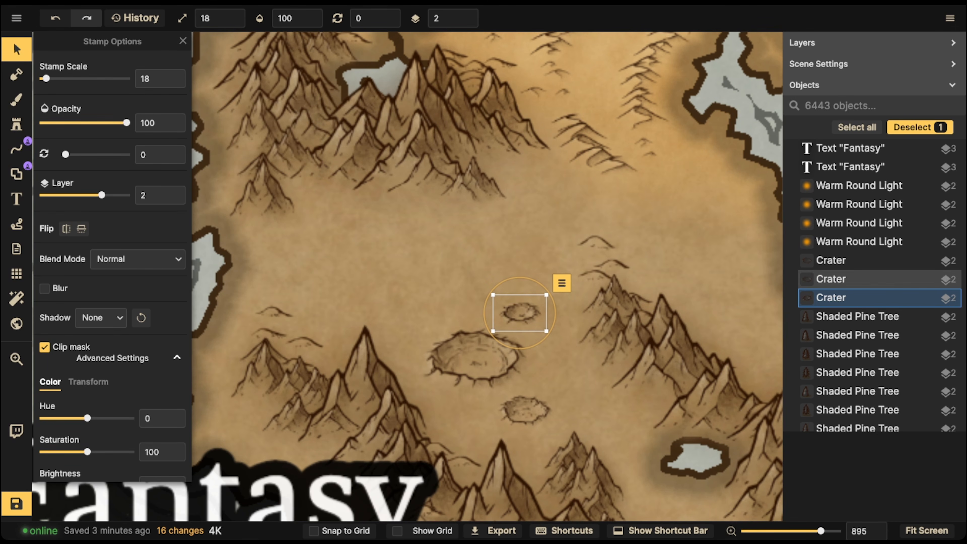
pyautogui.click(831, 279)
pyautogui.moveTo(475, 359); pyautogui.dragTo(469, 356)
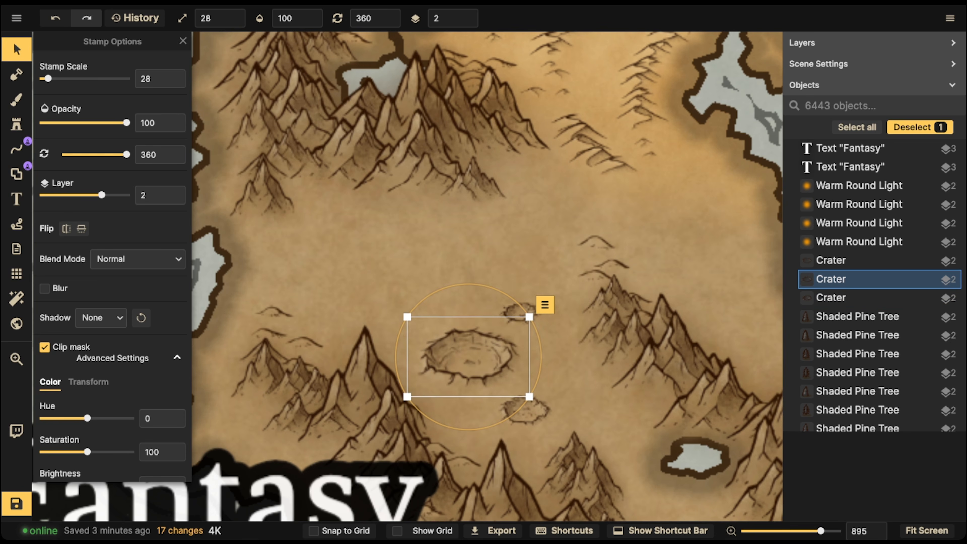
pyautogui.click(16, 124)
pyautogui.click(78, 147)
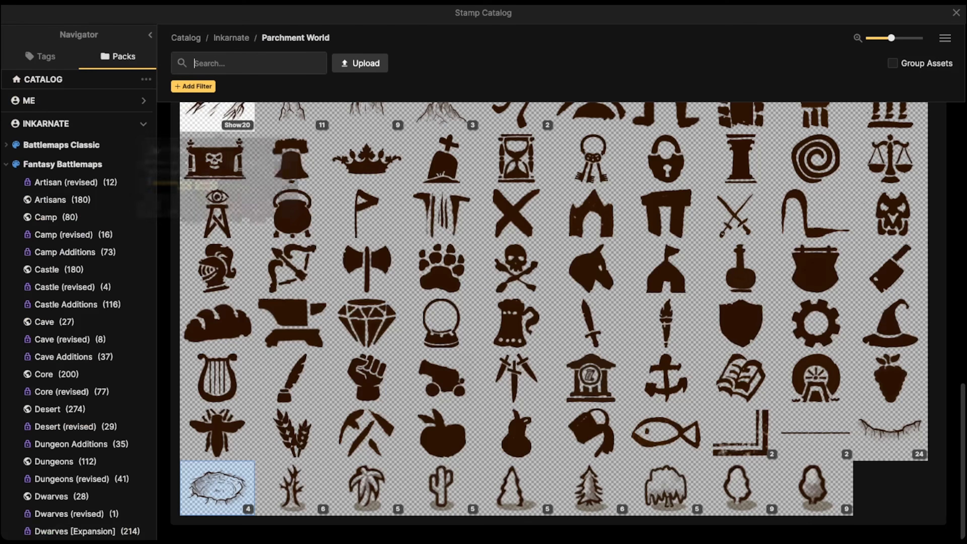
pyautogui.scroll(6, 517, 213)
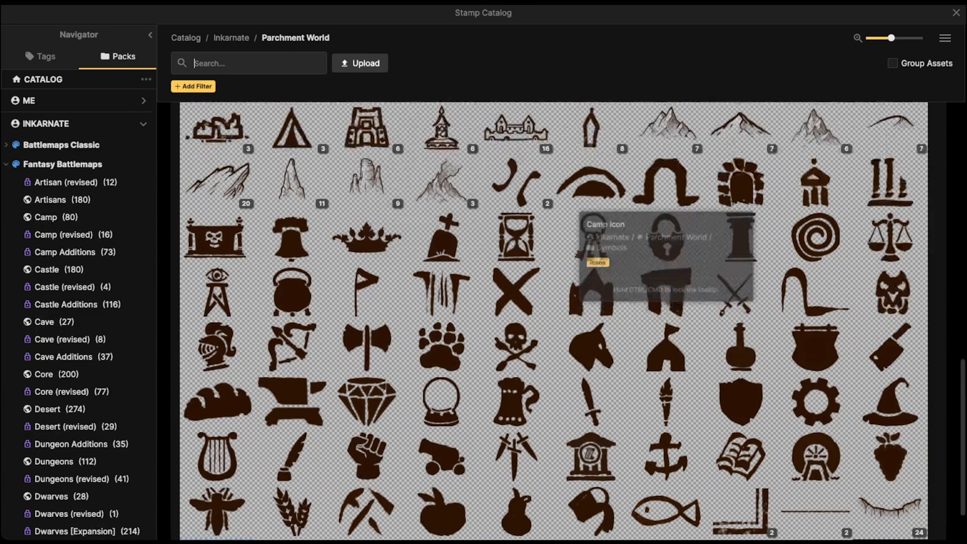
pyautogui.scroll(4, 517, 213)
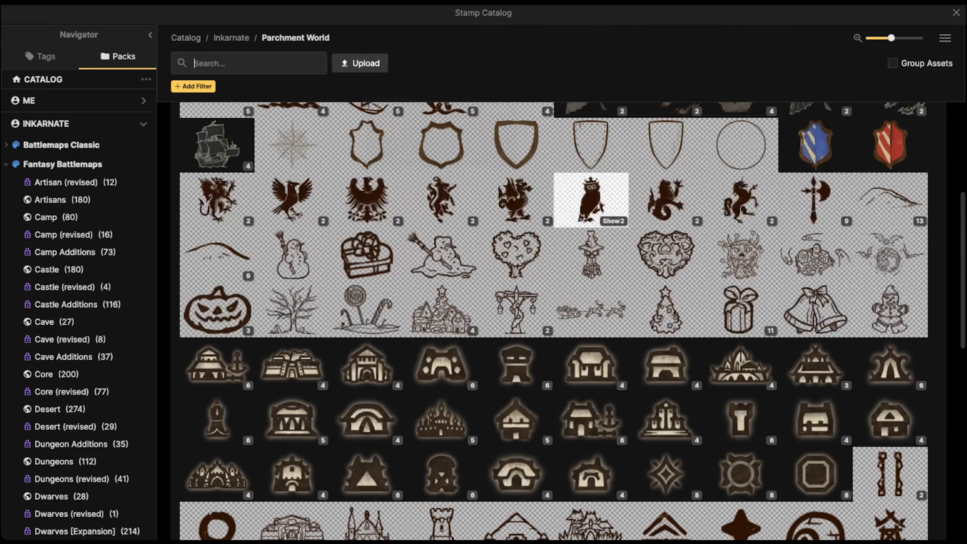
pyautogui.click(741, 145)
pyautogui.press('[')
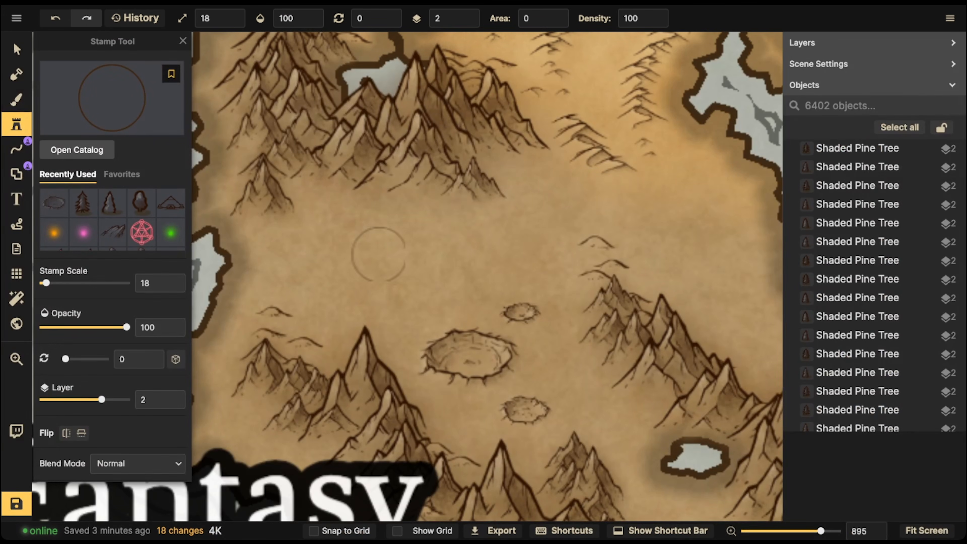
# Draw a small circle with the Ellipse shape northwest of the craters, using the dark brown stroke preset of size 55 with clip mask fill.
pyautogui.scroll(3, 395, 282)
pyautogui.click(16, 174)
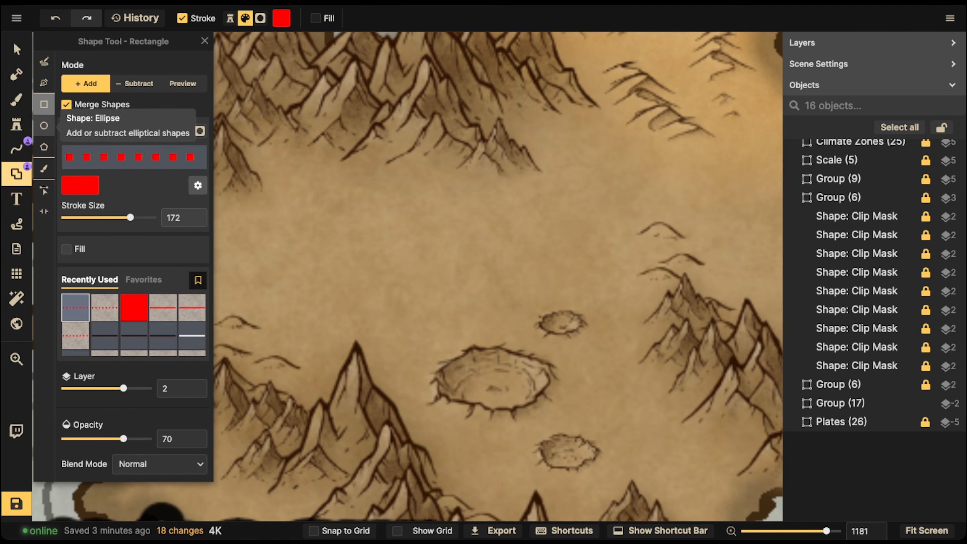
pyautogui.click(44, 125)
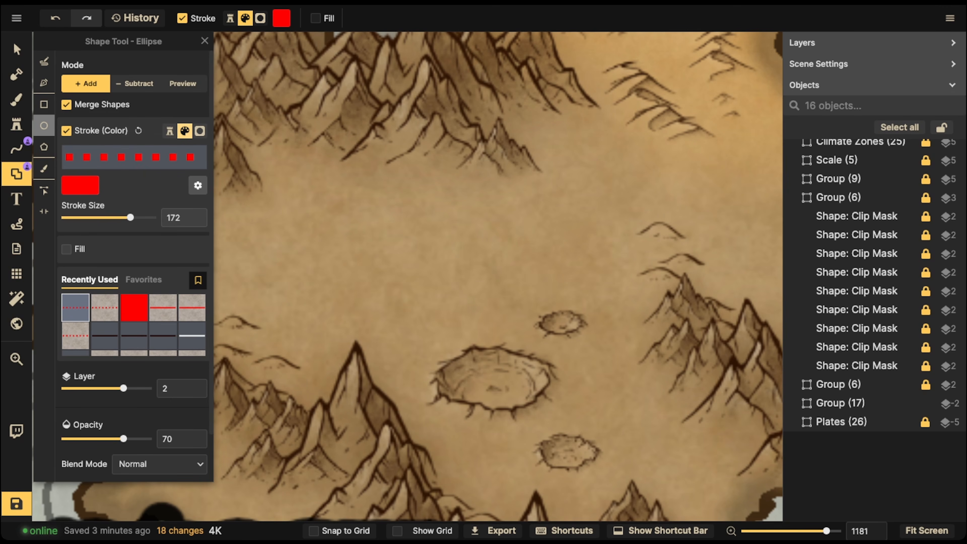
pyautogui.click(104, 336)
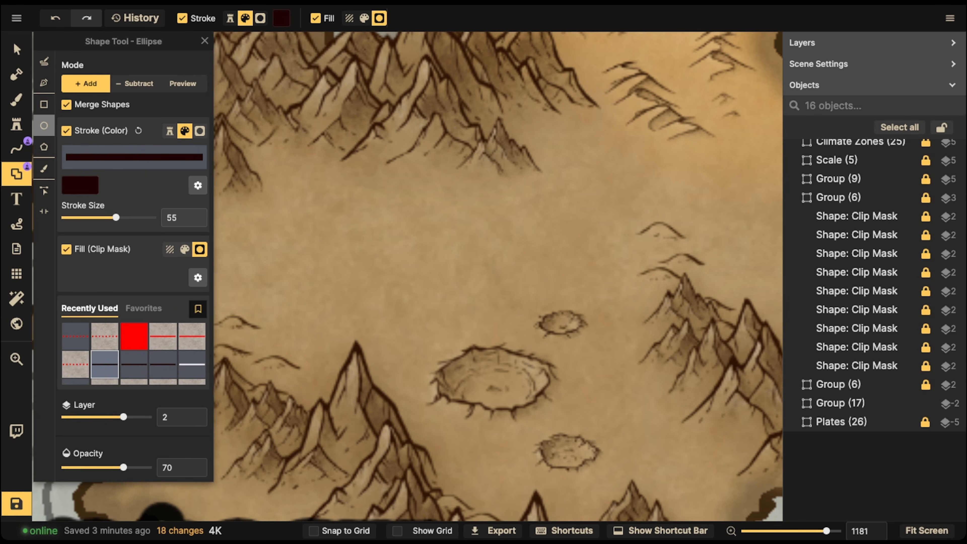
pyautogui.moveTo(324, 235); pyautogui.dragTo(349, 261)
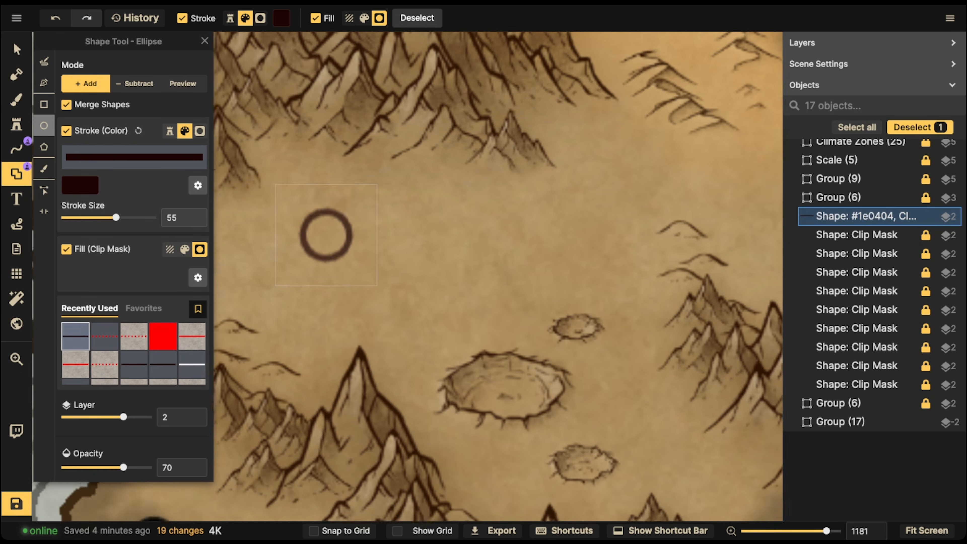
# Enlarge the circle shape to size 170, centre it on the open plain and set its stroke size to 55.
pyautogui.scroll(3, 301, 246)
pyautogui.click(17, 49)
pyautogui.moveTo(339, 229); pyautogui.dragTo(397, 277)
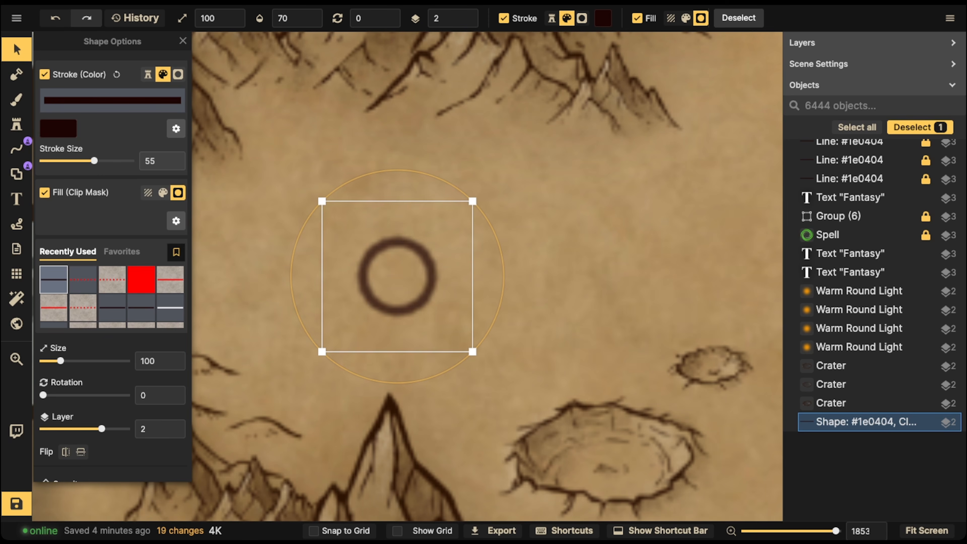
pyautogui.press(']')
pyautogui.press(']')
pyautogui.press(']')
pyautogui.press(']')
pyautogui.press(']')
pyautogui.press(']')
pyautogui.press(']')
pyautogui.moveTo(398, 277); pyautogui.dragTo(391, 239)
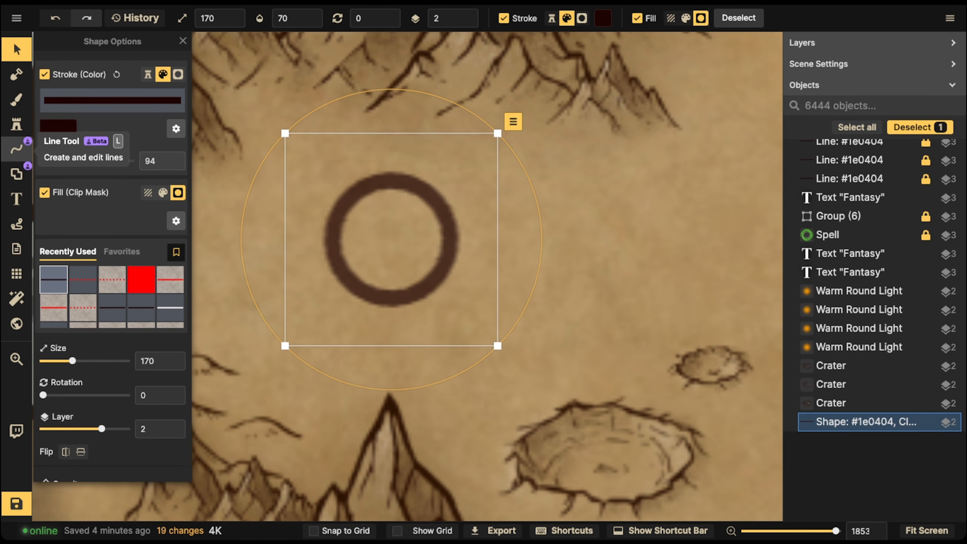
pyautogui.moveTo(101, 161); pyautogui.dragTo(94, 161)
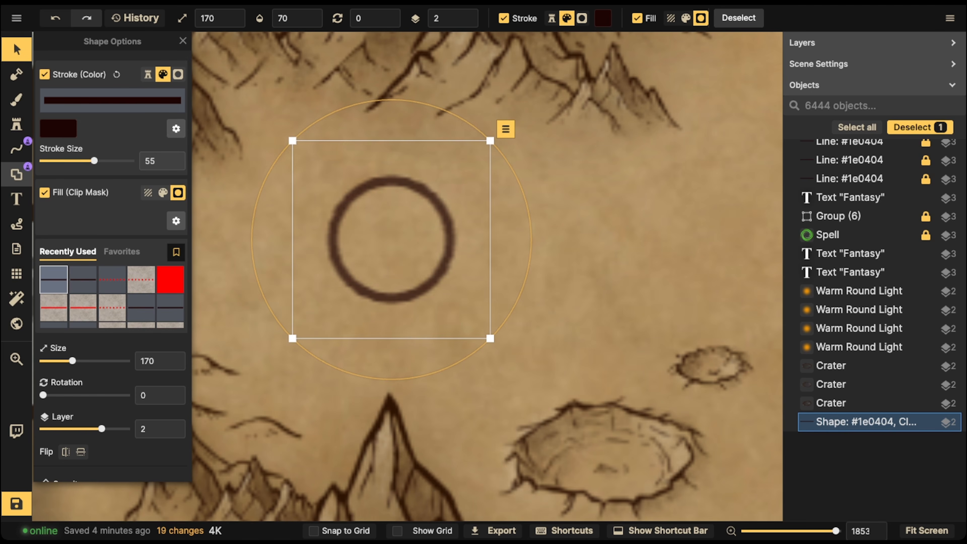
# Add an irregular bump to the circle's top edge with the Shape brush at size 1, undoing stray strokes elsewhere on the outline.
pyautogui.click(16, 174)
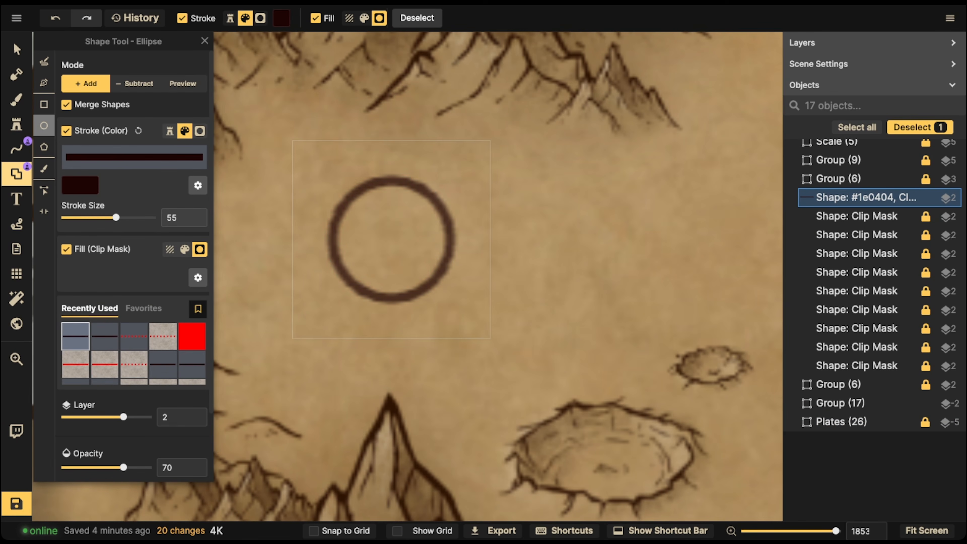
pyautogui.click(44, 169)
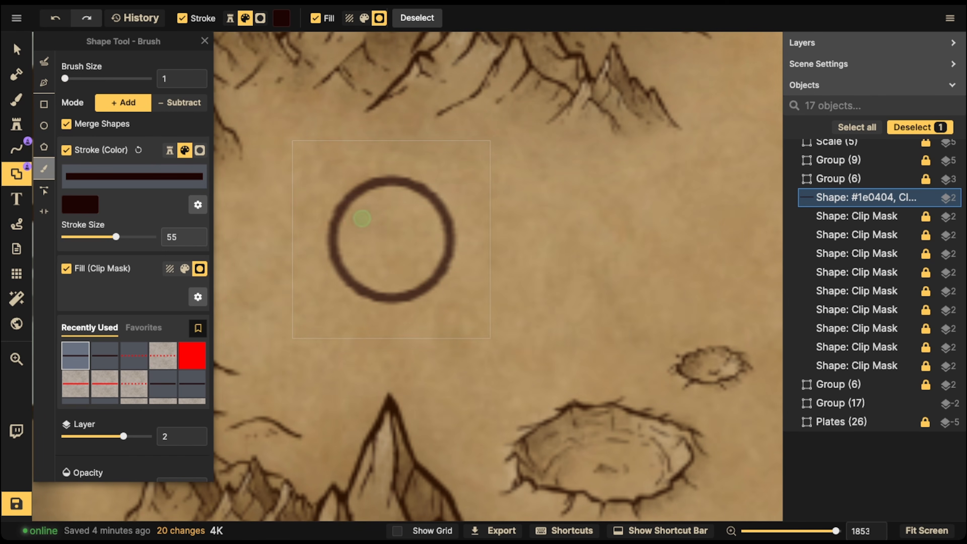
pyautogui.moveTo(357, 208)
pyautogui.mouseDown()
pyautogui.moveTo(345, 210)
pyautogui.moveTo(345, 224)
pyautogui.moveTo(346, 202)
pyautogui.moveTo(329, 203)
pyautogui.moveTo(392, 175)
pyautogui.mouseUp()
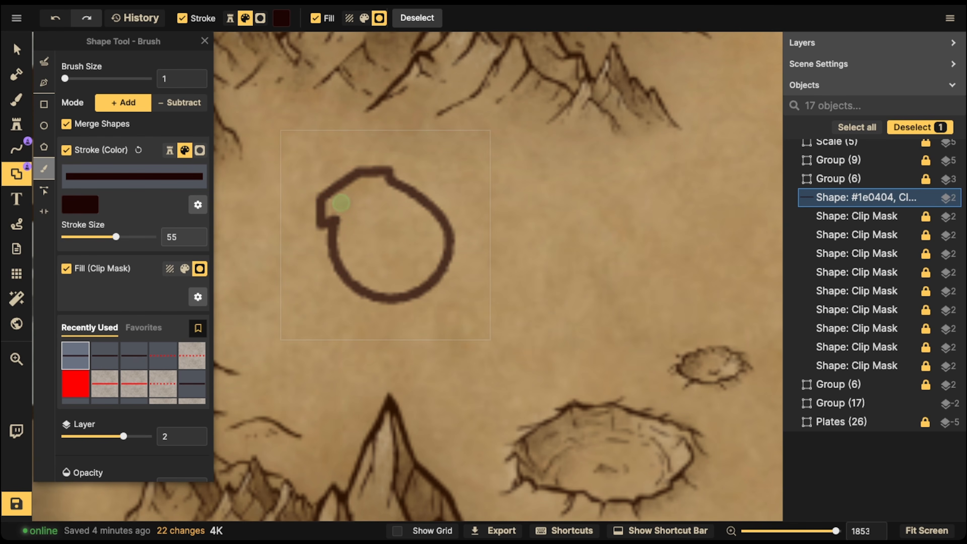
pyautogui.hotkey('ctrl', 'z')
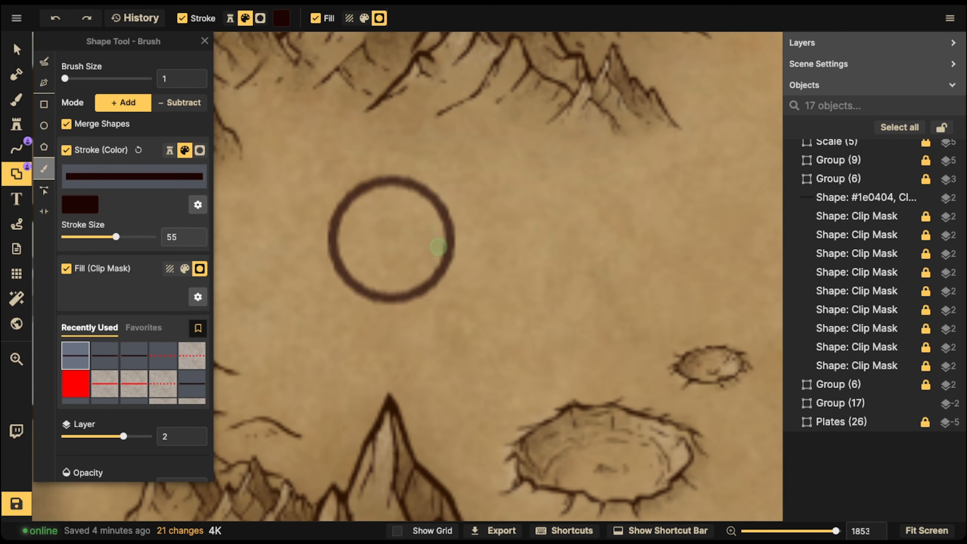
pyautogui.moveTo(371, 189)
pyautogui.mouseDown()
pyautogui.moveTo(409, 183)
pyautogui.moveTo(401, 178)
pyautogui.mouseUp()
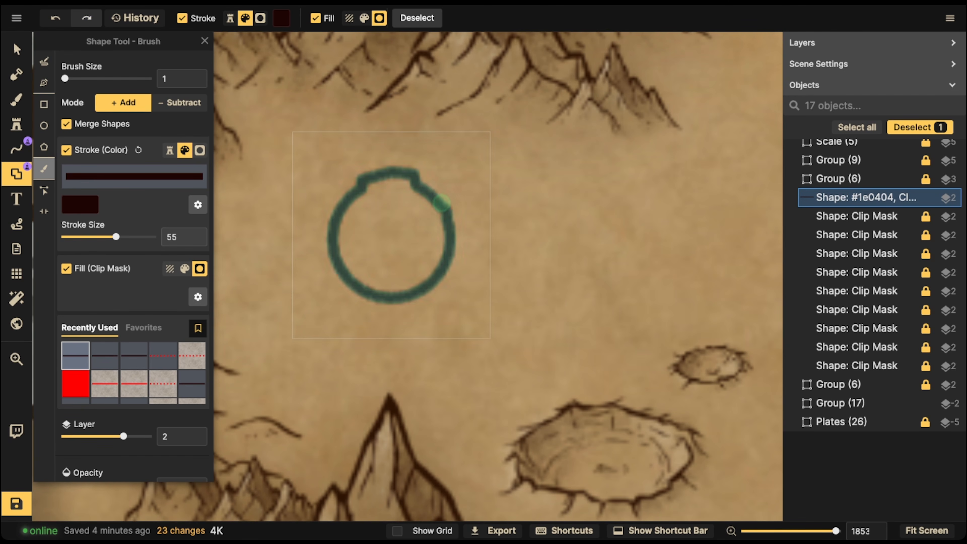
pyautogui.click(447, 253)
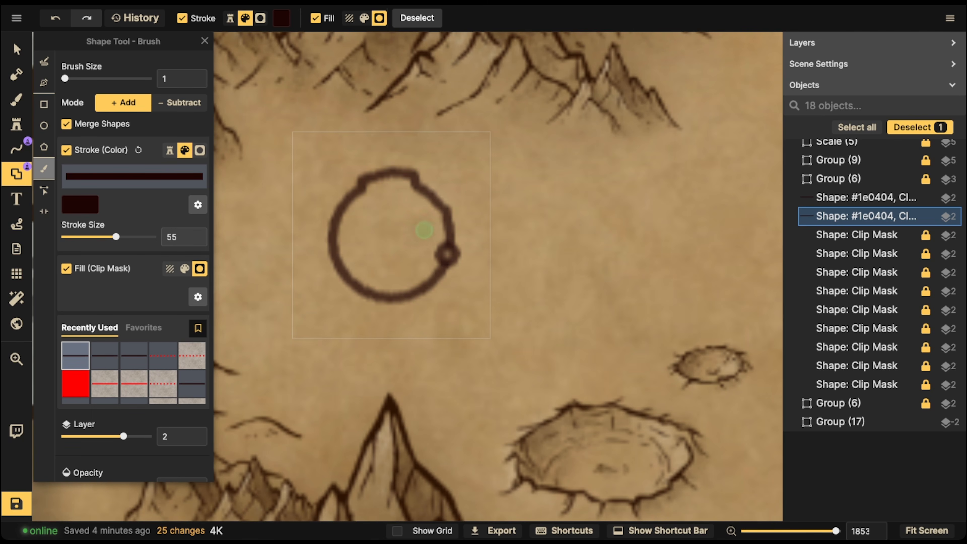
pyautogui.hotkey('ctrl', 'z')
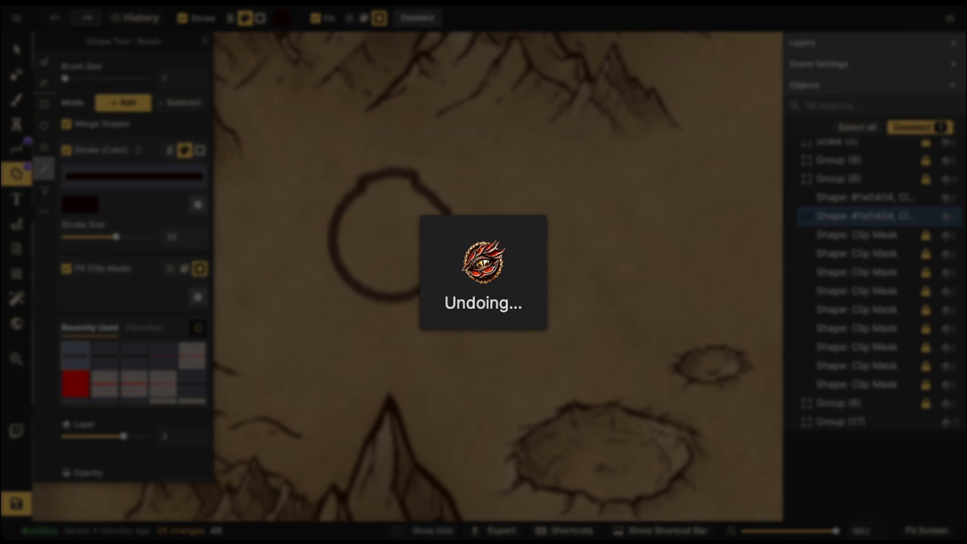
pyautogui.hotkey('ctrl', 'z')
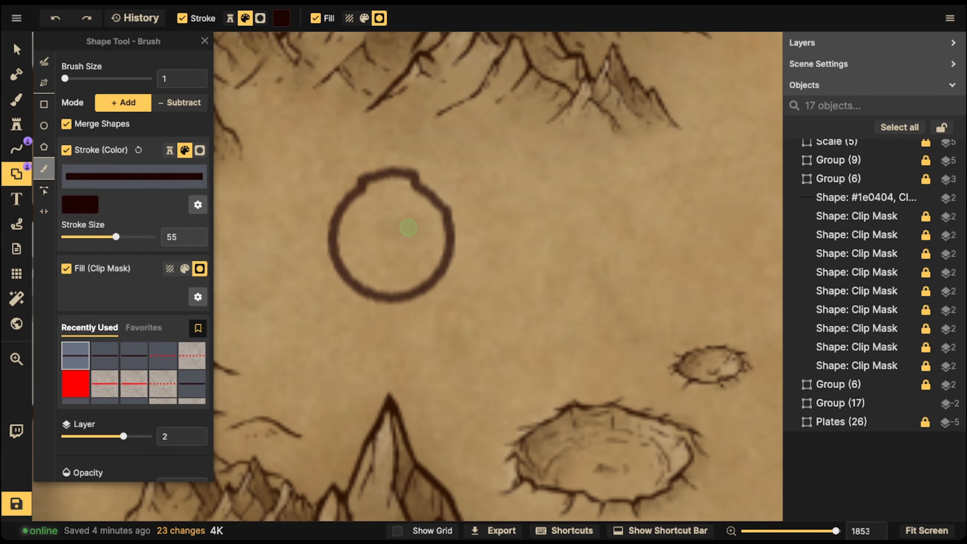
# Enlarge the outlined shape to size 170 and shift it slightly south on the plain.
pyautogui.click(16, 50)
pyautogui.scroll(-5, 358, 192)
pyautogui.click(358, 192)
pyautogui.press(']')
pyautogui.press(']')
pyautogui.press(']')
pyautogui.press(']')
pyautogui.press(']')
pyautogui.press(']')
pyautogui.press(']')
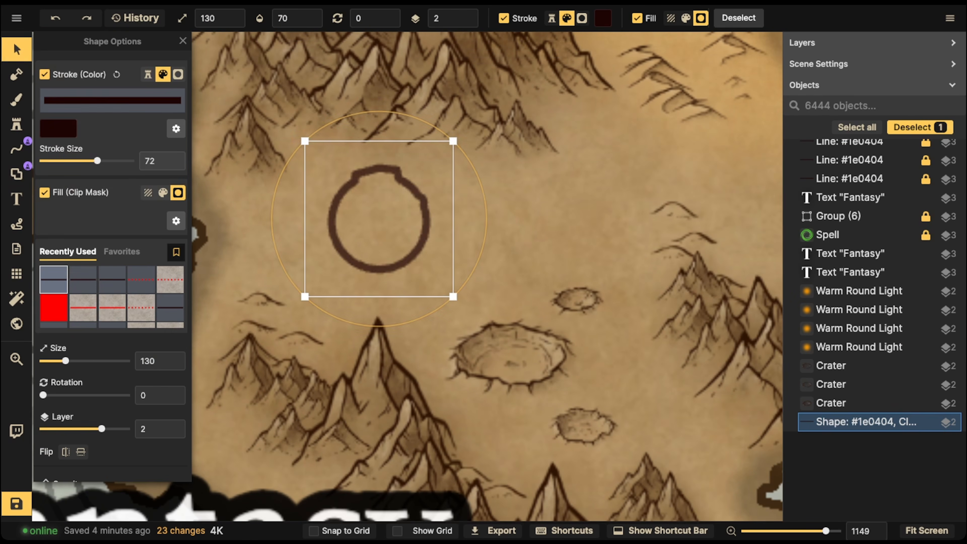
pyautogui.moveTo(379, 218); pyautogui.dragTo(375, 235)
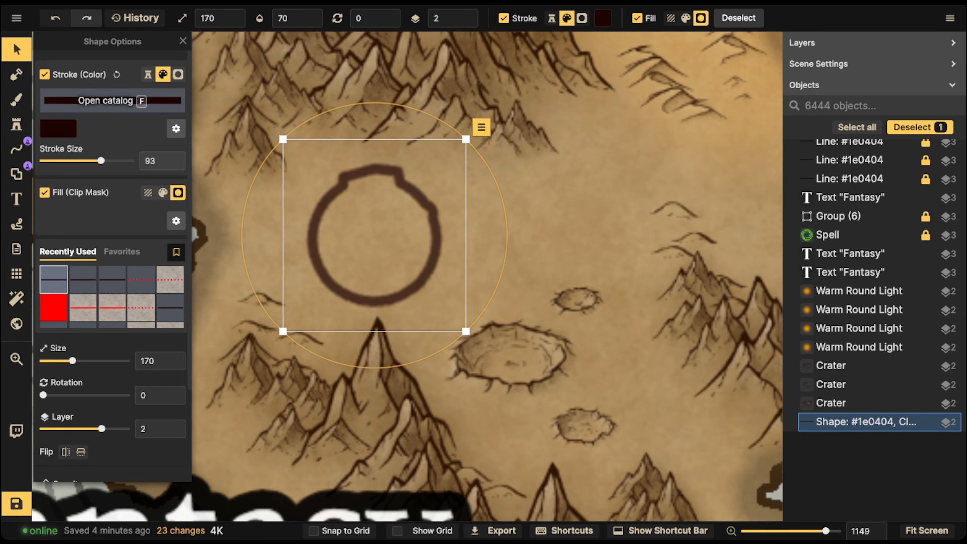
# Extend the outline's western side with irregular Shape brush strokes, forming a bump at the northwest and a point at the west.
pyautogui.click(16, 149)
pyautogui.click(17, 174)
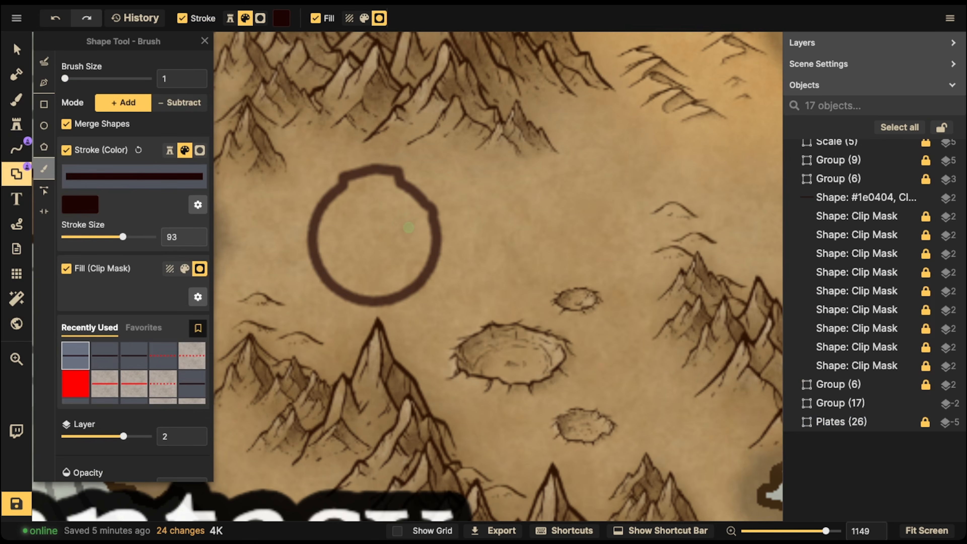
pyautogui.moveTo(341, 182)
pyautogui.mouseDown()
pyautogui.moveTo(320, 210)
pyautogui.moveTo(321, 201)
pyautogui.moveTo(316, 244)
pyautogui.mouseUp()
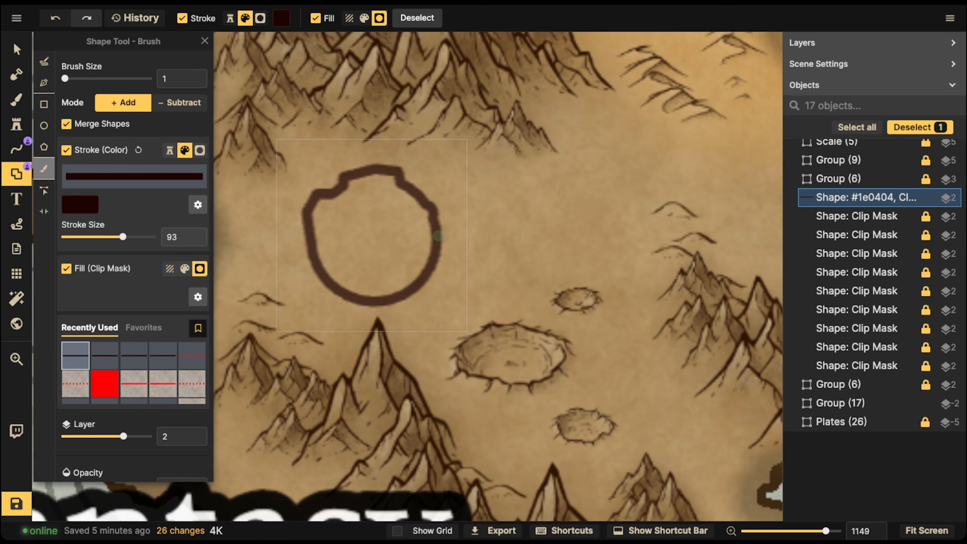
pyautogui.click(438, 239)
pyautogui.click(312, 246)
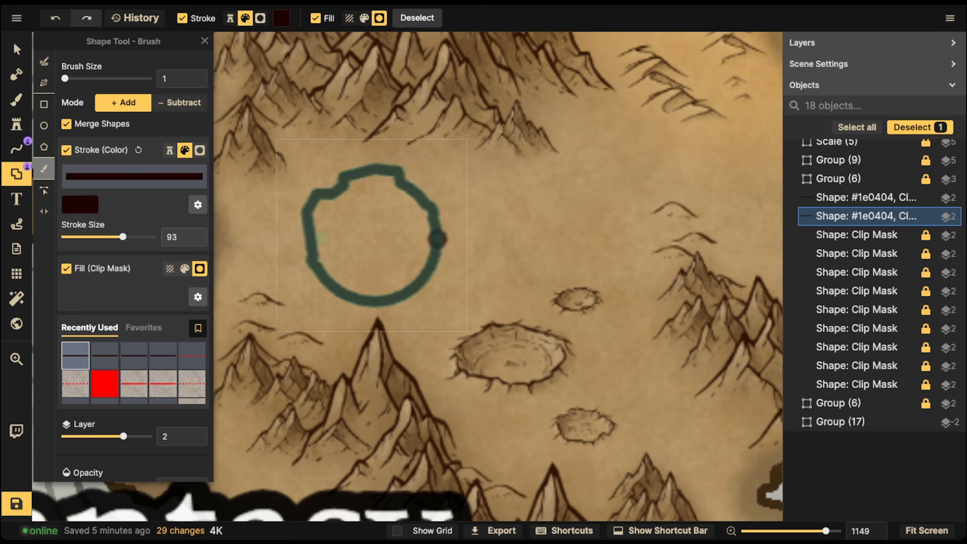
pyautogui.moveTo(309, 231)
pyautogui.mouseDown()
pyautogui.moveTo(322, 229)
pyautogui.moveTo(311, 248)
pyautogui.mouseUp()
pyautogui.moveTo(341, 285); pyautogui.dragTo(328, 293)
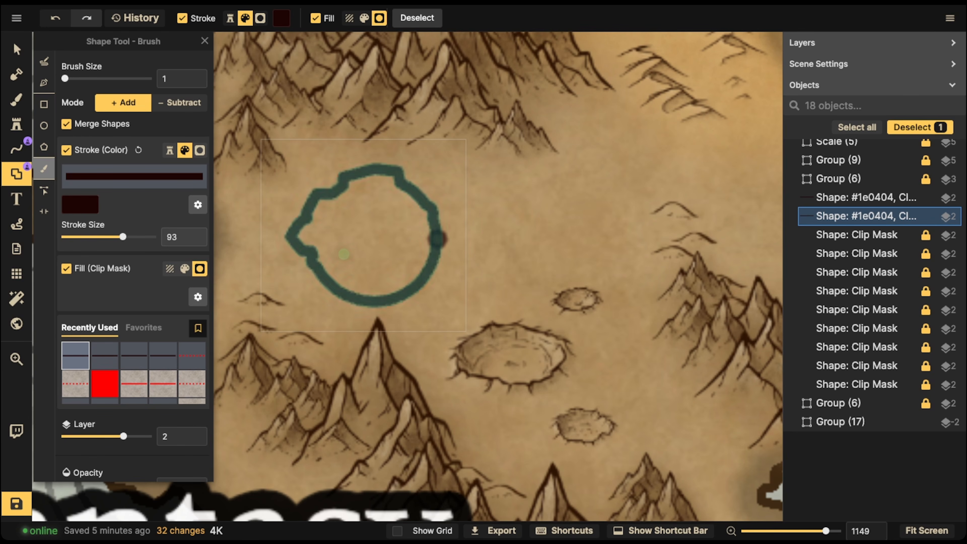
# Subtract the outline's southern part with a size 2 Shape brush, leaving a jagged, flatter lower edge.
pyautogui.click(179, 103)
pyautogui.click(195, 83)
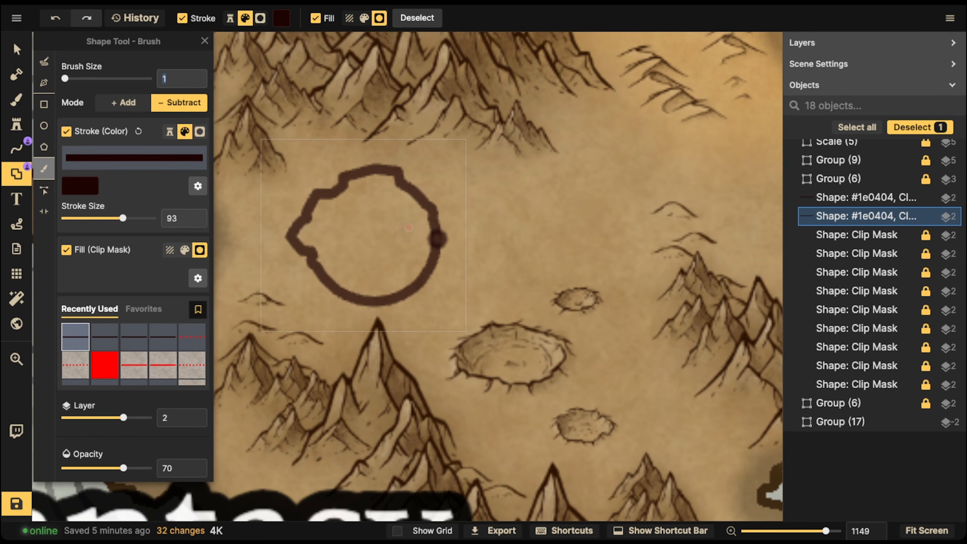
pyautogui.write('2')
pyautogui.moveTo(345, 291)
pyautogui.mouseDown()
pyautogui.moveTo(336, 296)
pyautogui.moveTo(427, 277)
pyautogui.moveTo(378, 286)
pyautogui.moveTo(366, 303)
pyautogui.moveTo(328, 284)
pyautogui.moveTo(434, 267)
pyautogui.mouseUp()
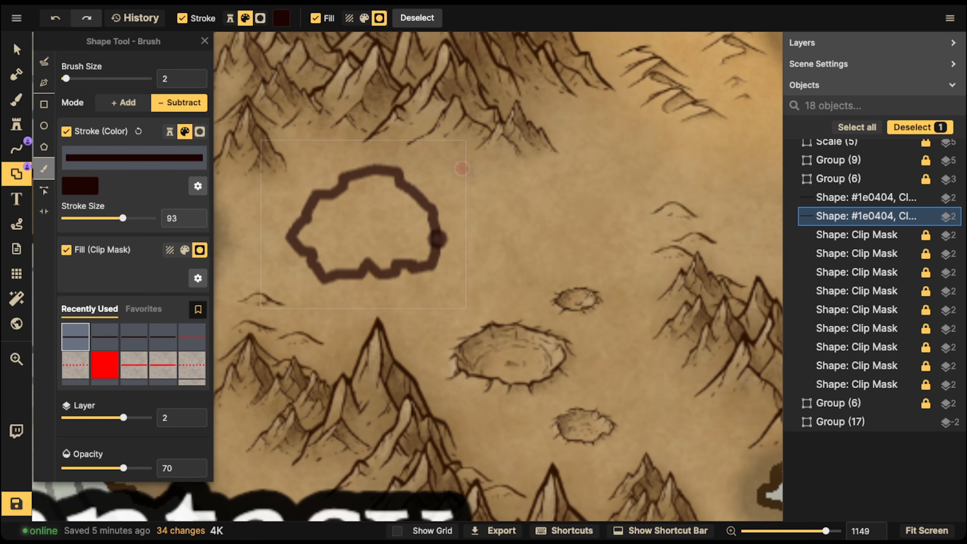
# Scale the irregular outlined shape down to size 50.
pyautogui.click(17, 49)
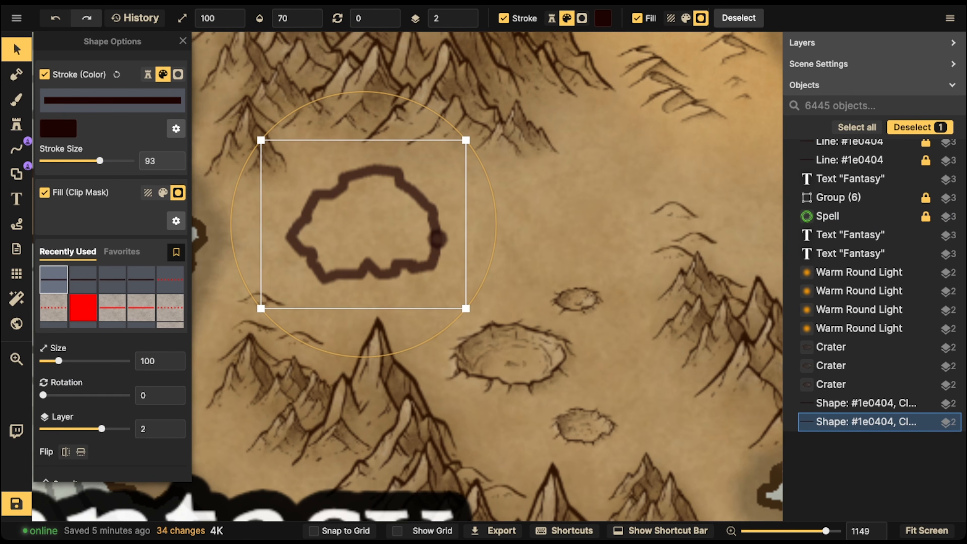
pyautogui.press('[')
pyautogui.press('[')
pyautogui.press('[')
pyautogui.press('[')
pyautogui.press('[')
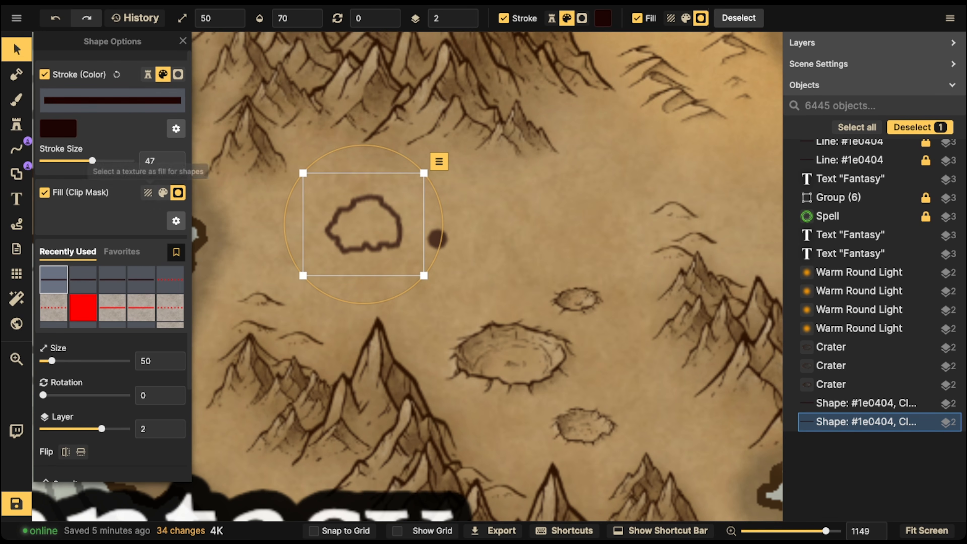
# Fill the irregular outlined shape with the mottled medium-grey texture from the Parchment World catalog.
pyautogui.click(147, 193)
pyautogui.click(112, 219)
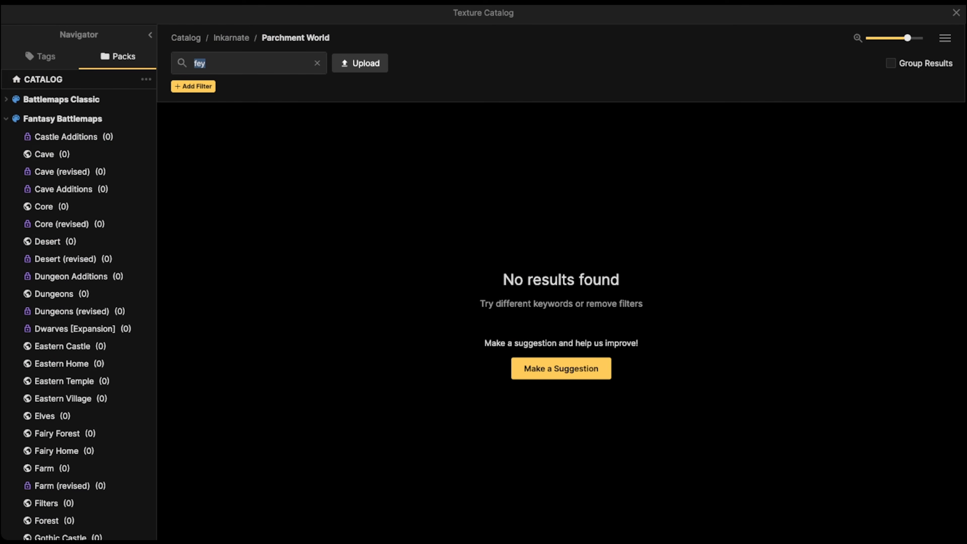
pyautogui.click(317, 63)
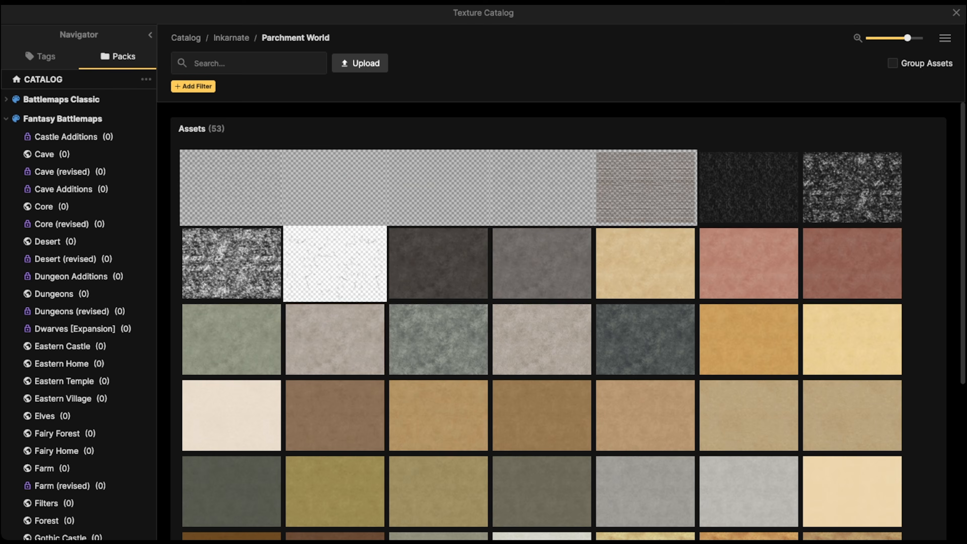
pyautogui.click(542, 263)
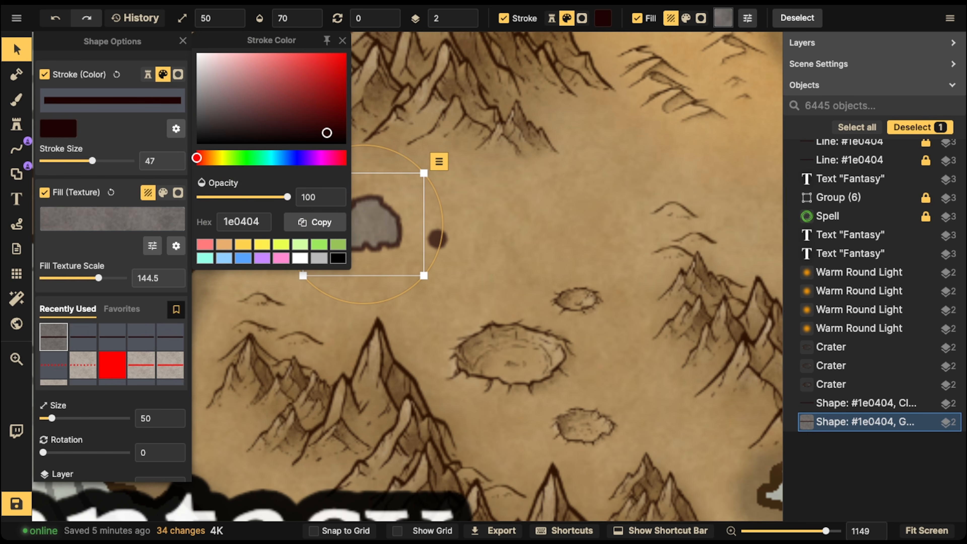
# Recolor the grey shape's stroke to black and set its stroke size to 43.
pyautogui.click(319, 258)
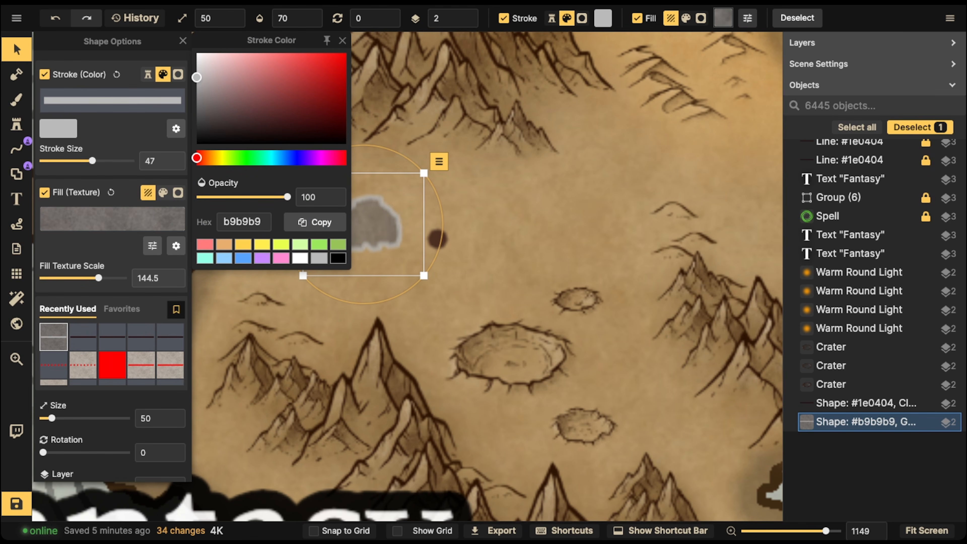
pyautogui.click(337, 258)
pyautogui.moveTo(92, 161); pyautogui.dragTo(91, 160)
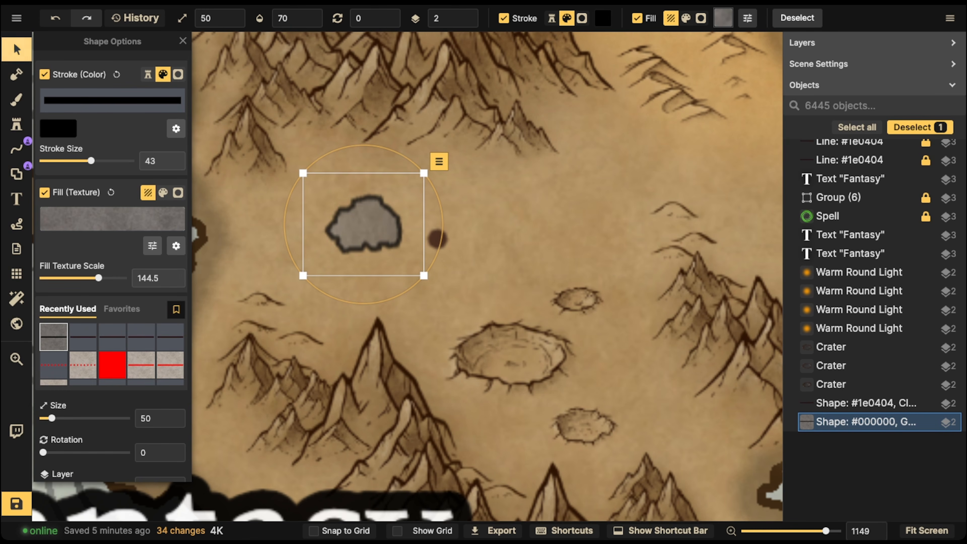
# Move the grey shape slightly southwest on the plain and enlarge it to size 70.
pyautogui.click(17, 49)
pyautogui.moveTo(364, 225); pyautogui.dragTo(350, 245)
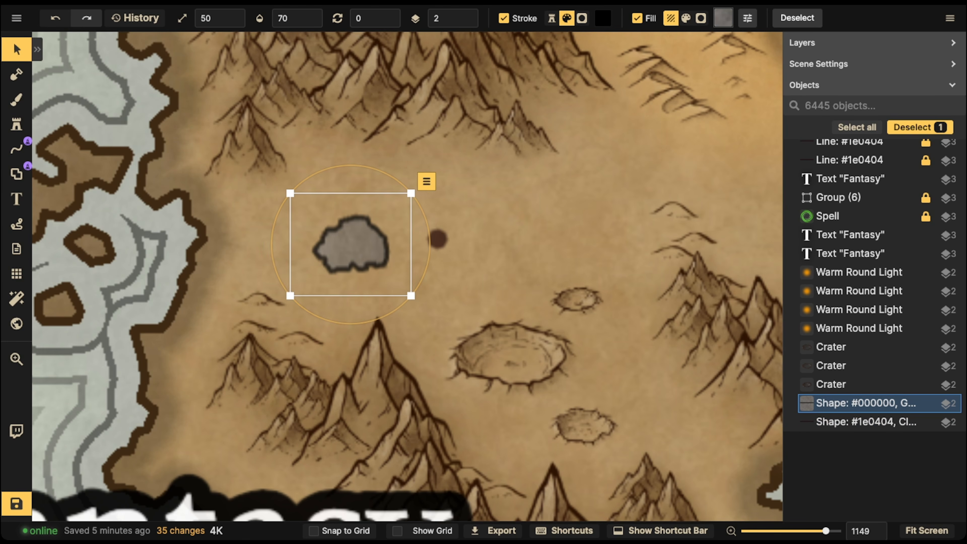
pyautogui.moveTo(410, 295); pyautogui.dragTo(420, 302)
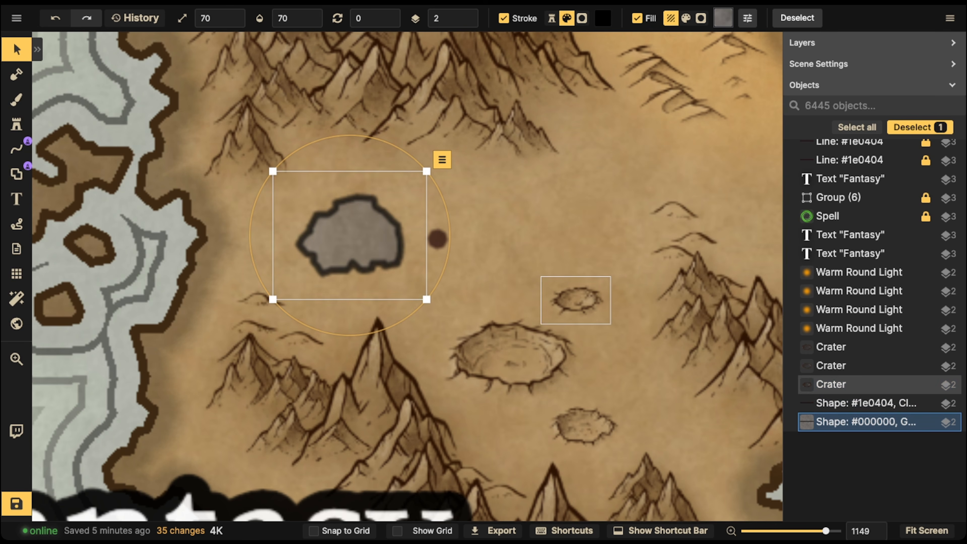
# Duplicate the small northeastern crater onto the grey shape's eastern side at size 8, rotated 60 degrees.
pyautogui.click(577, 300)
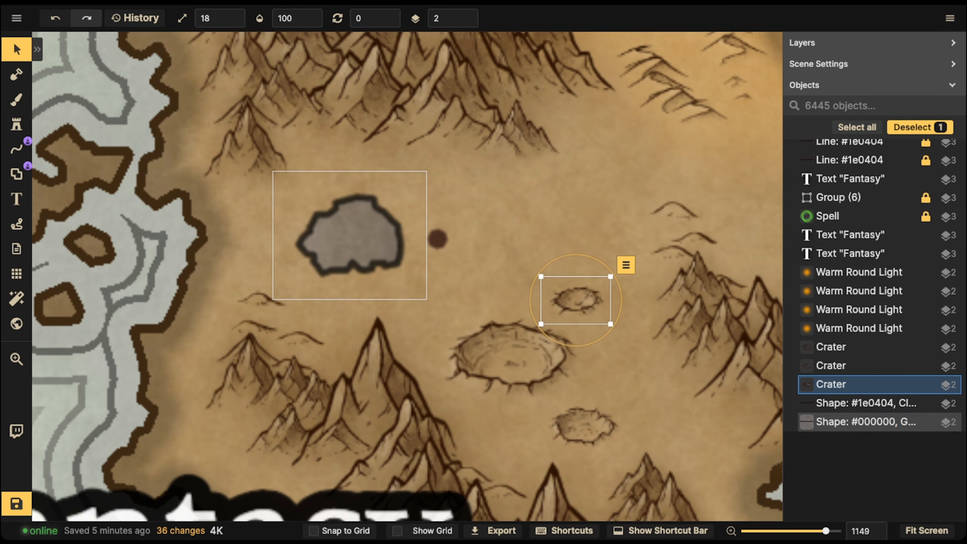
pyautogui.press('super+v')
pyautogui.moveTo(460, 271); pyautogui.dragTo(438, 310)
pyautogui.moveTo(415, 270); pyautogui.dragTo(391, 230)
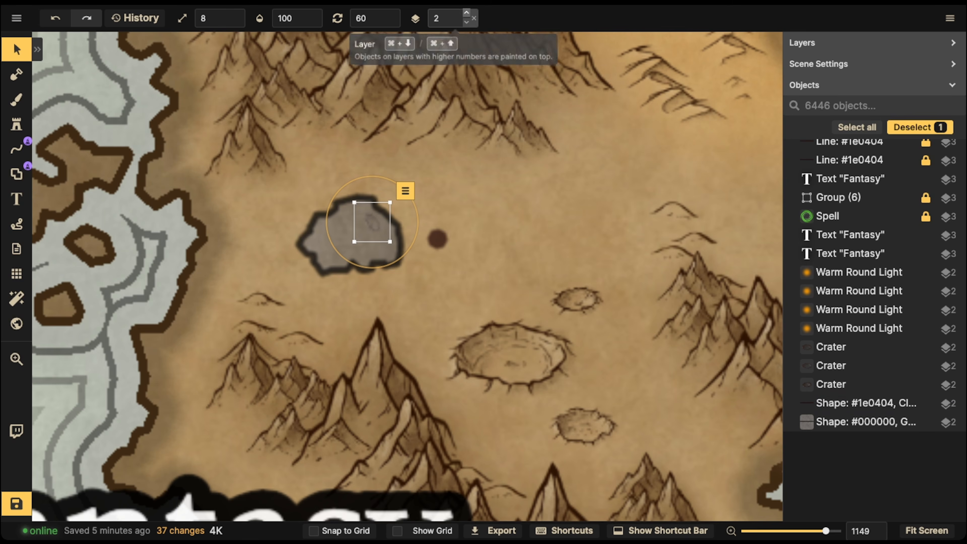
# Raise the copied crater to layer 3 and enlarge it to size 11.
pyautogui.click(468, 14)
pyautogui.scroll(1, 432, 236)
pyautogui.scroll(1, 431, 234)
pyautogui.moveTo(383, 243); pyautogui.dragTo(399, 260)
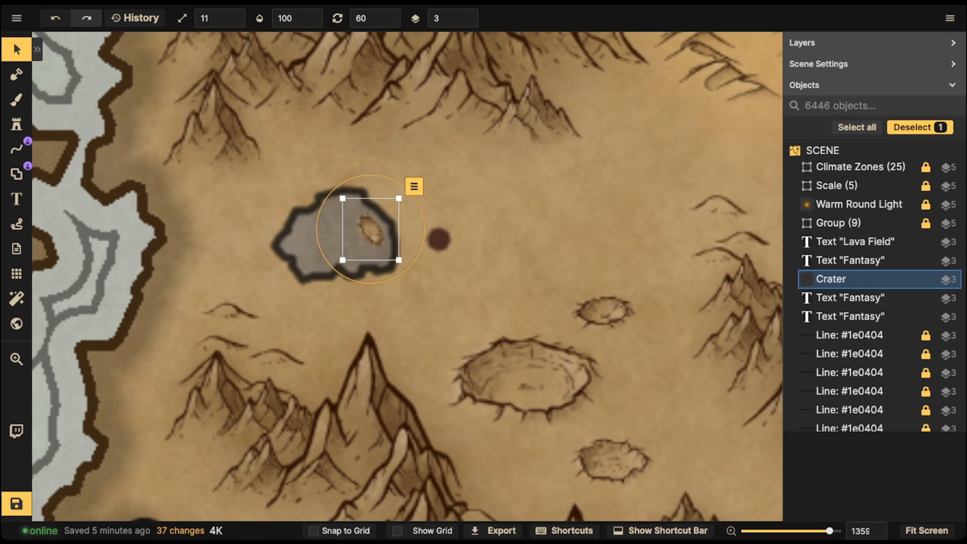
pyautogui.scroll(-1, 439, 240)
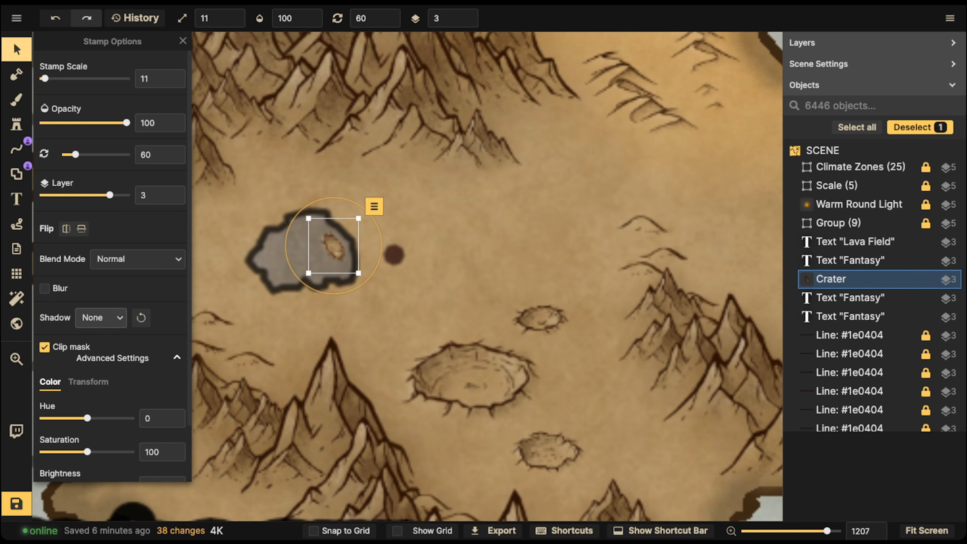
# Turn off the copied crater's clip mask, set its scale to 12 and rotate it to 47.5 degrees.
pyautogui.click(45, 348)
pyautogui.moveTo(333, 246)
pyautogui.mouseDown()
pyautogui.moveTo(328, 240)
pyautogui.moveTo(360, 274)
pyautogui.moveTo(328, 241)
pyautogui.mouseUp()
pyautogui.press('r')
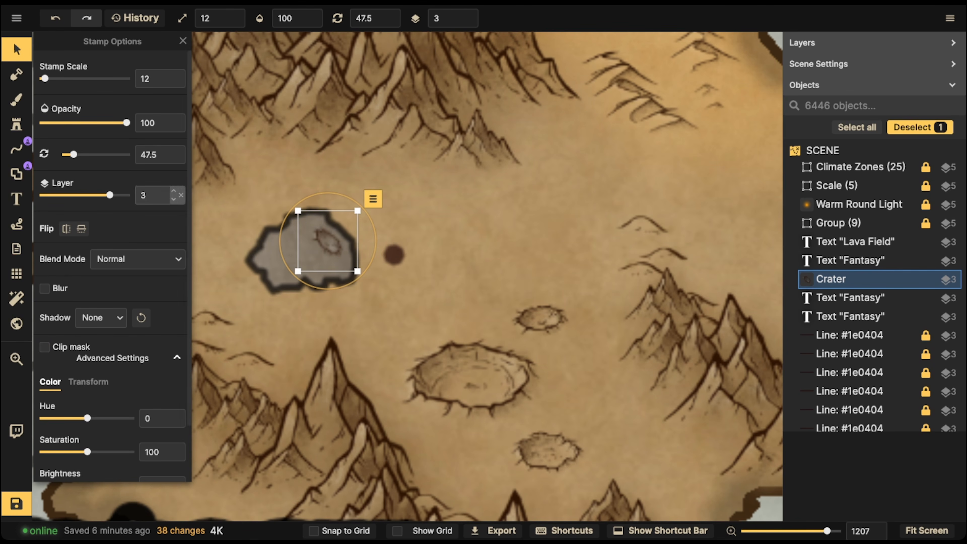
# Set the copied crater's blend mode to Color burn and fine-tune its placement on the grey shape.
pyautogui.click(137, 259)
pyautogui.scroll(-3, 114, 343)
pyautogui.scroll(3, 115, 343)
pyautogui.click(117, 321)
pyautogui.click(118, 364)
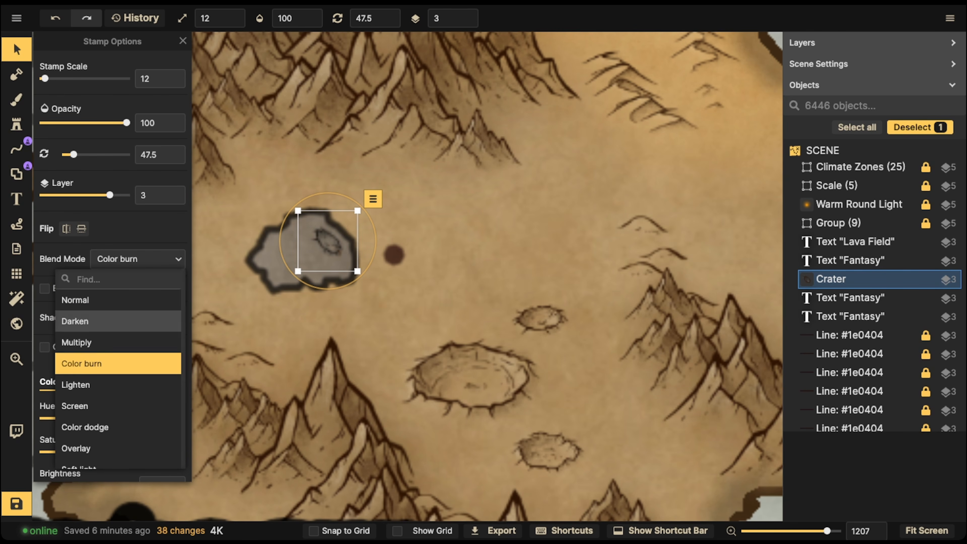
pyautogui.click(328, 241)
pyautogui.moveTo(328, 241); pyautogui.dragTo(327, 242)
# Duplicate the blended crater as a smaller, differently rotated copy on the grey shape's western side.
pyautogui.hotkey('ctrl', 'c')
pyautogui.hotkey('ctrl', 'v')
pyautogui.moveTo(305, 298); pyautogui.dragTo(282, 276)
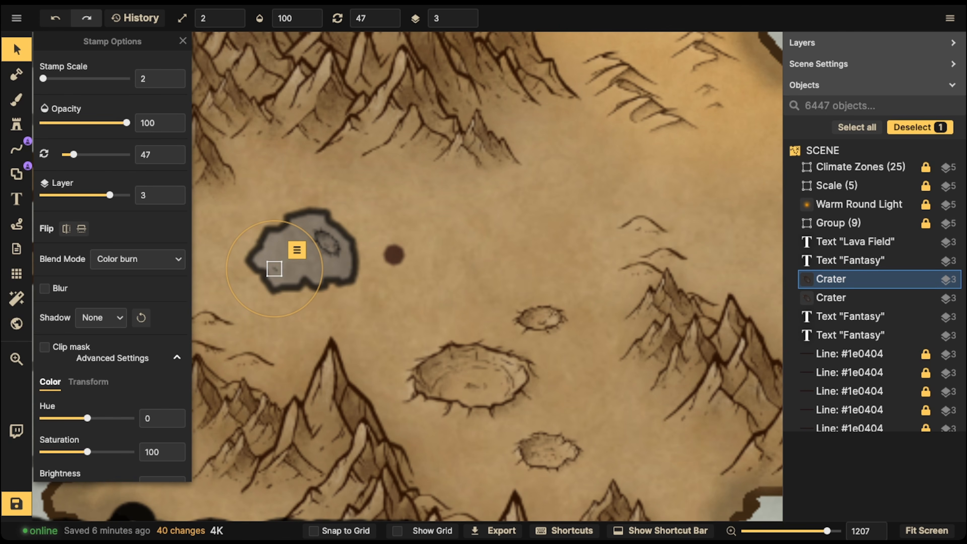
pyautogui.scroll(2, 275, 269)
pyautogui.moveTo(292, 287); pyautogui.dragTo(274, 248)
# Group the grey shape and its two craters under the name Meteor.
pyautogui.scroll(-5, 279, 245)
pyautogui.moveTo(246, 197); pyautogui.dragTo(357, 297)
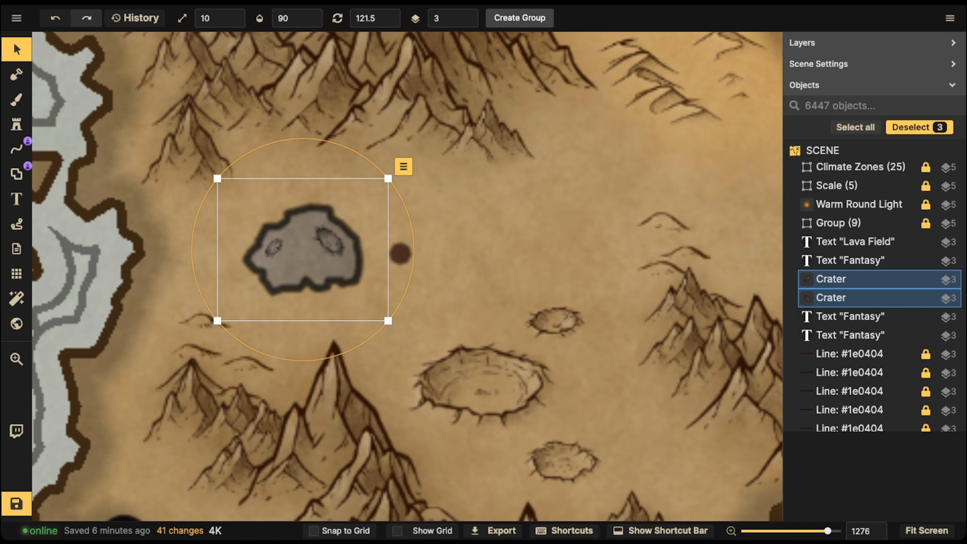
pyautogui.hotkey('ctrl', 'g')
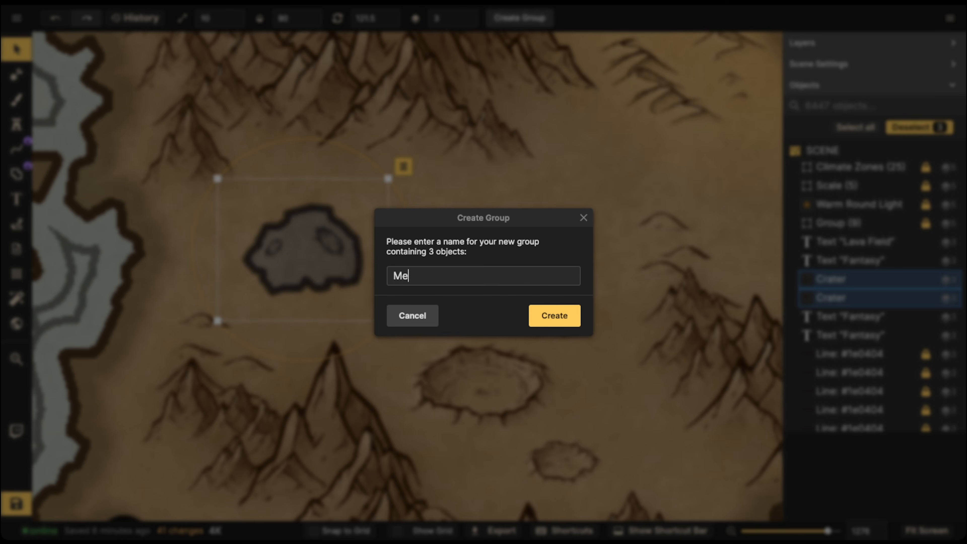
pyautogui.press('Return')
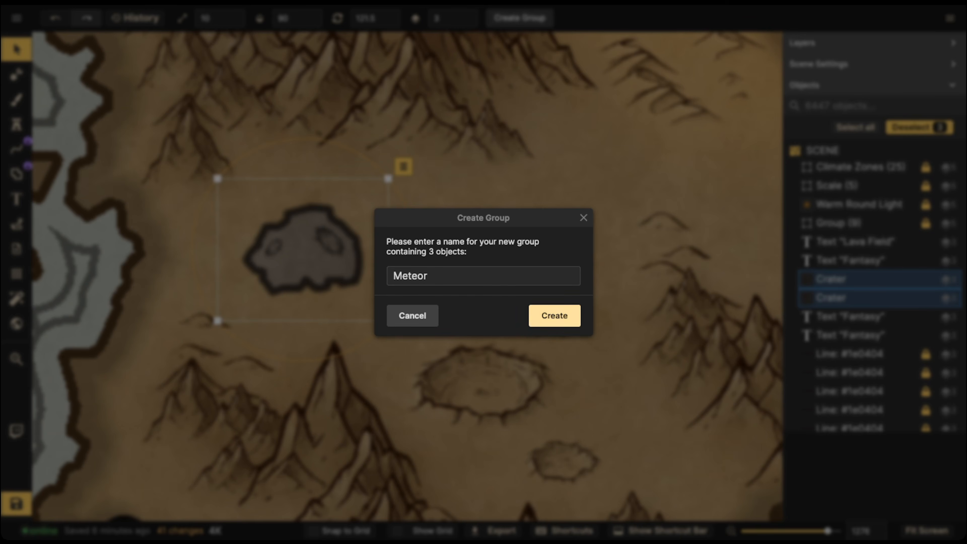
# Scale the Meteor group down to 60 and move it onto the large crater.
pyautogui.press('[')
pyautogui.press('[')
pyautogui.press('[')
pyautogui.press('[')
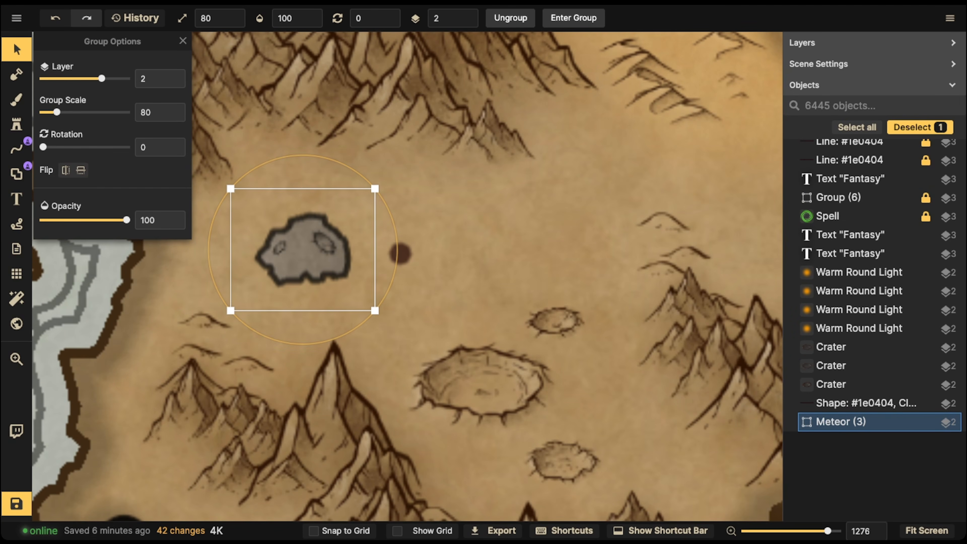
pyautogui.moveTo(303, 250); pyautogui.dragTo(472, 371)
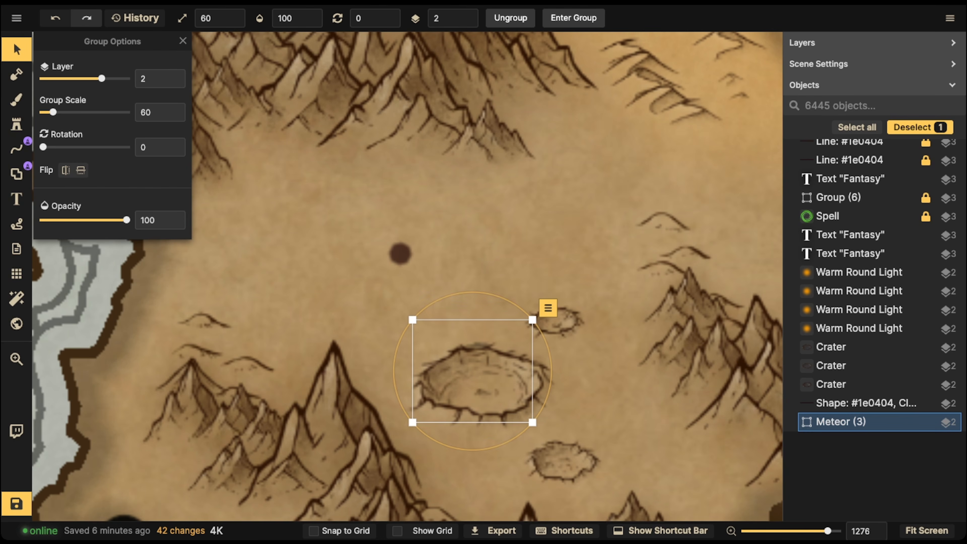
# Raise the Meteor group to layer 4, scale it to 62 and center it inside the large crater.
pyautogui.click(466, 13)
pyautogui.click(466, 13)
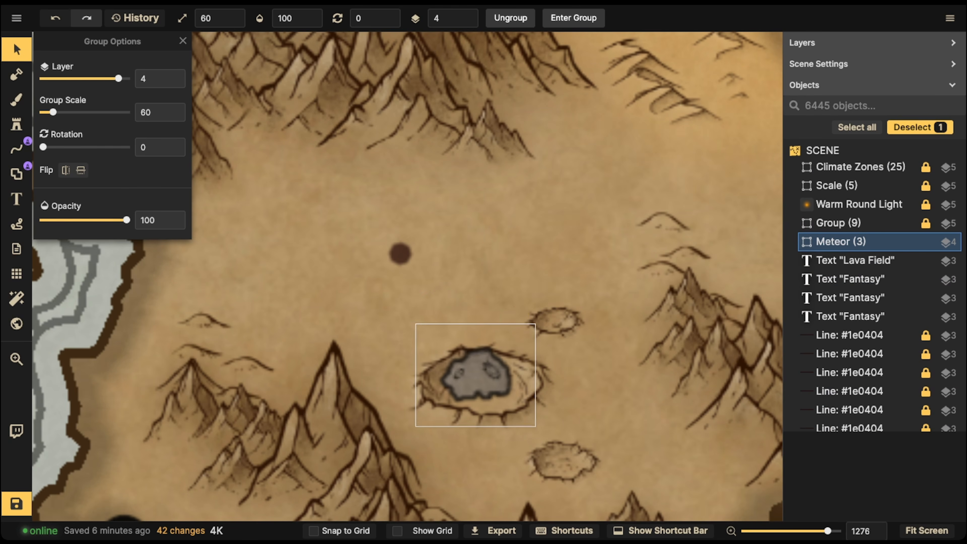
pyautogui.moveTo(540, 325); pyautogui.dragTo(543, 322)
pyautogui.moveTo(480, 375); pyautogui.dragTo(478, 378)
pyautogui.scroll(-3, 445, 342)
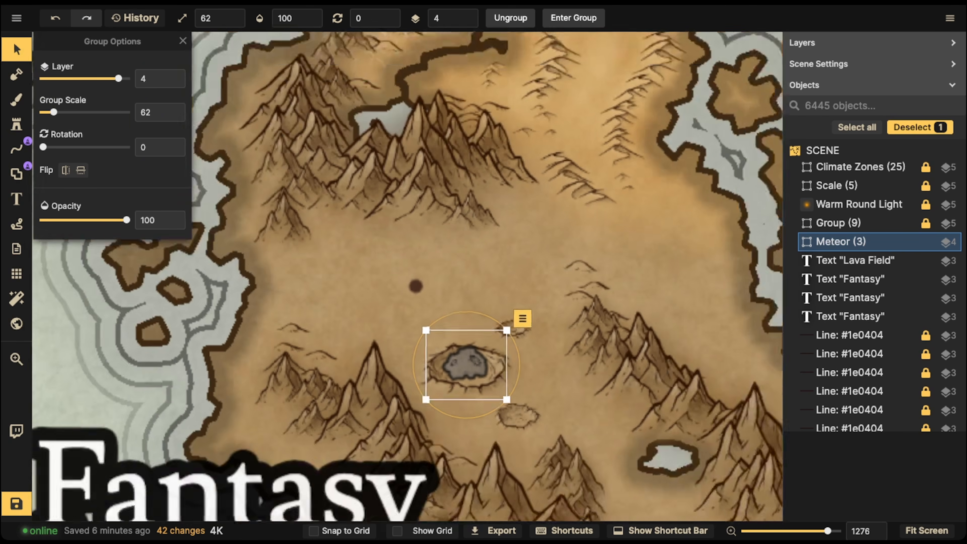
pyautogui.scroll(-3, 433, 327)
pyautogui.press('Escape')
# Delete the small dark round shape on the plain north of the craters.
pyautogui.moveTo(433, 327); pyautogui.dragTo(434, 265)
pyautogui.scroll(3, 451, 282)
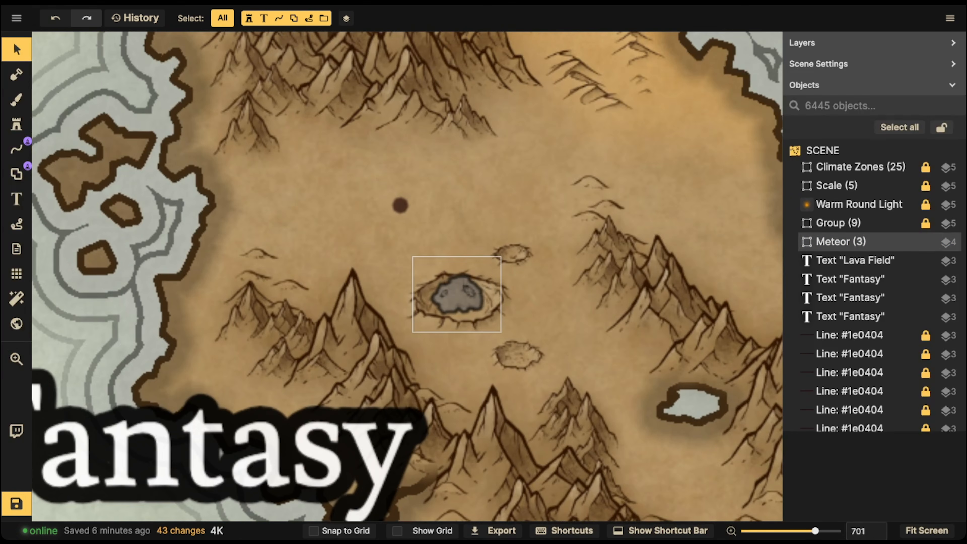
pyautogui.click(399, 206)
pyautogui.moveTo(400, 205); pyautogui.dragTo(459, 197)
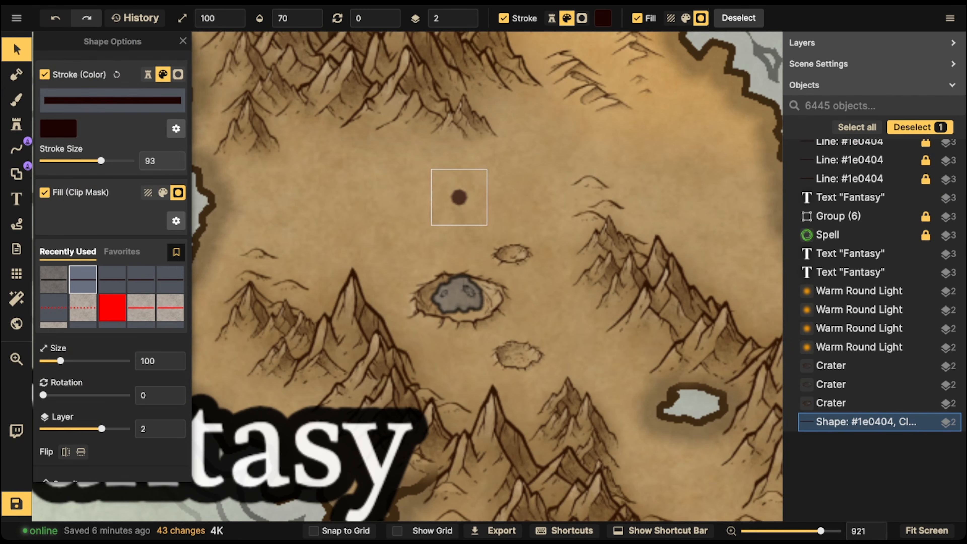
pyautogui.press('Delete')
# Search the textures for "cracked" and load the dark cracked texture into the foreground brush.
pyautogui.scroll(-5, 369, 234)
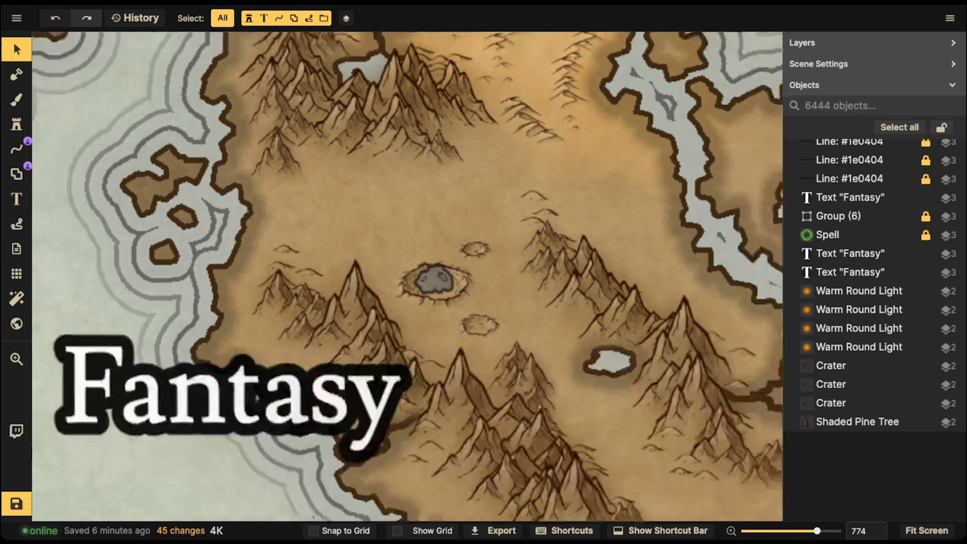
pyautogui.press('b')
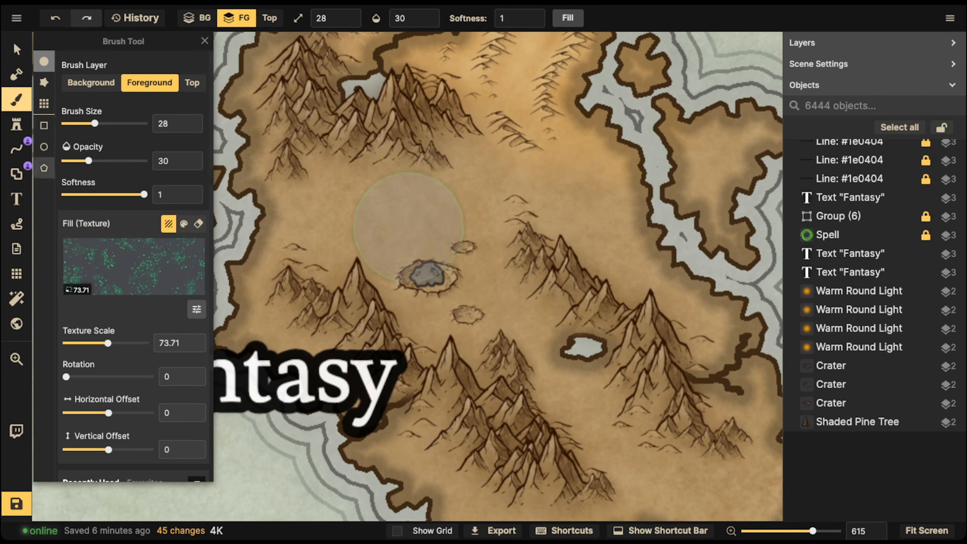
pyautogui.click(133, 267)
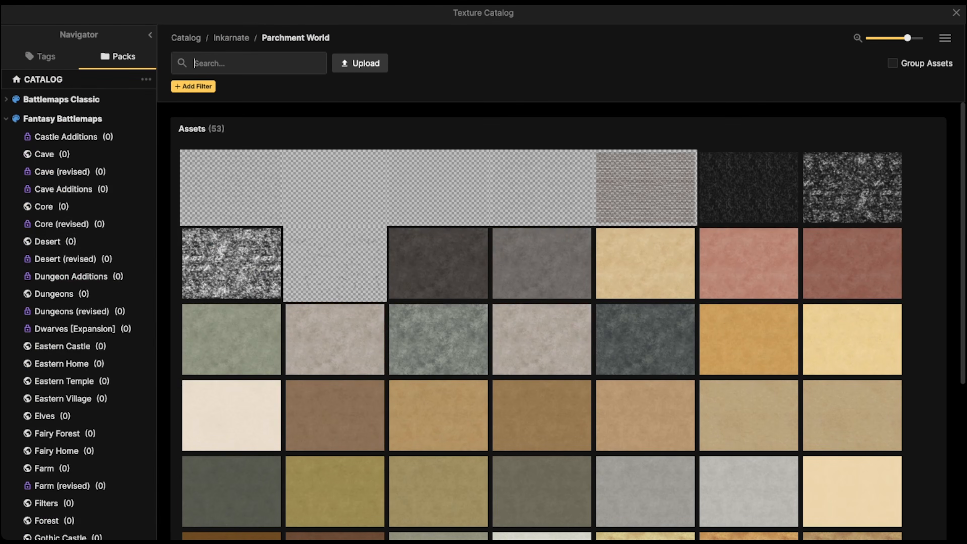
pyautogui.write('cracked')
pyautogui.press('Return')
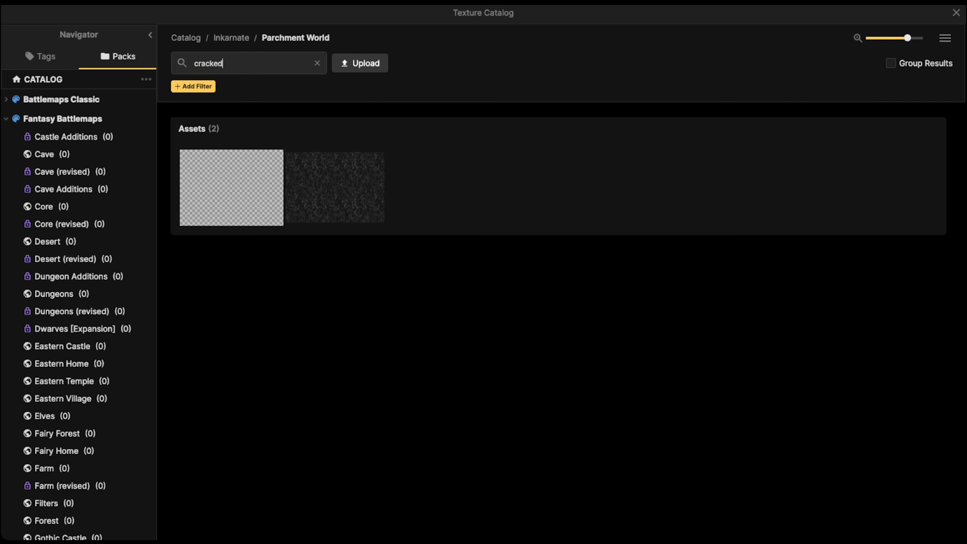
pyautogui.click(336, 187)
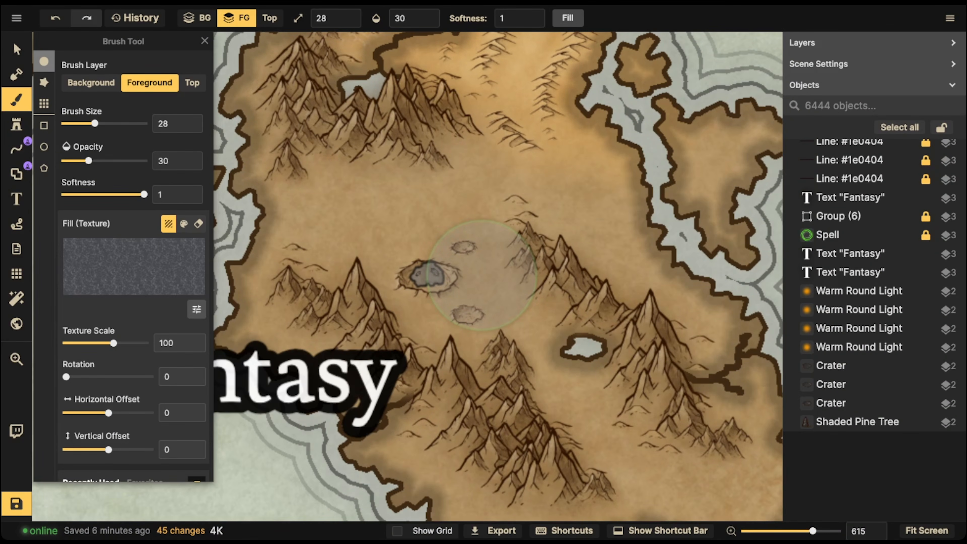
# Set the cracked-texture brush to size 18 and opacity 100, and undo the trial stroke near the craters.
pyautogui.press('[')
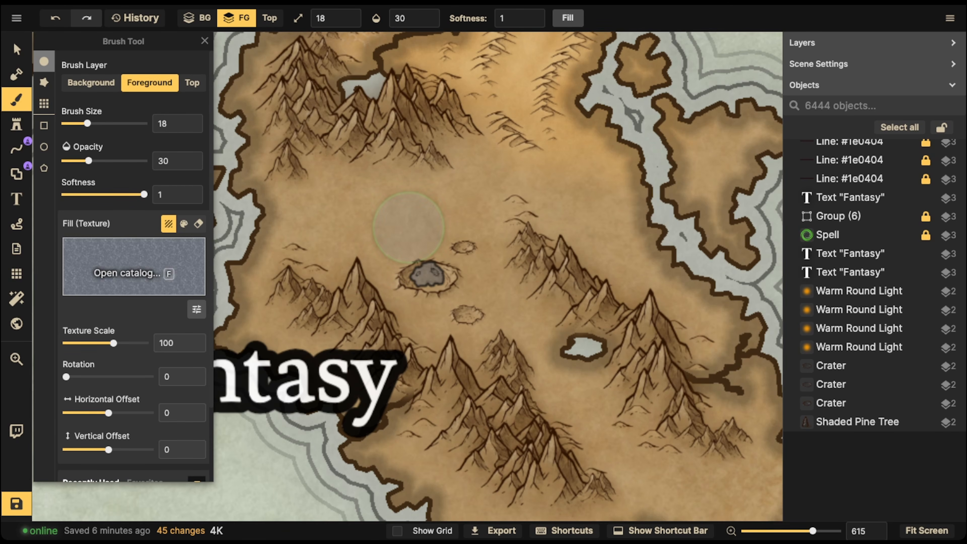
pyautogui.scroll(-3, 134, 266)
pyautogui.scroll(3, 134, 266)
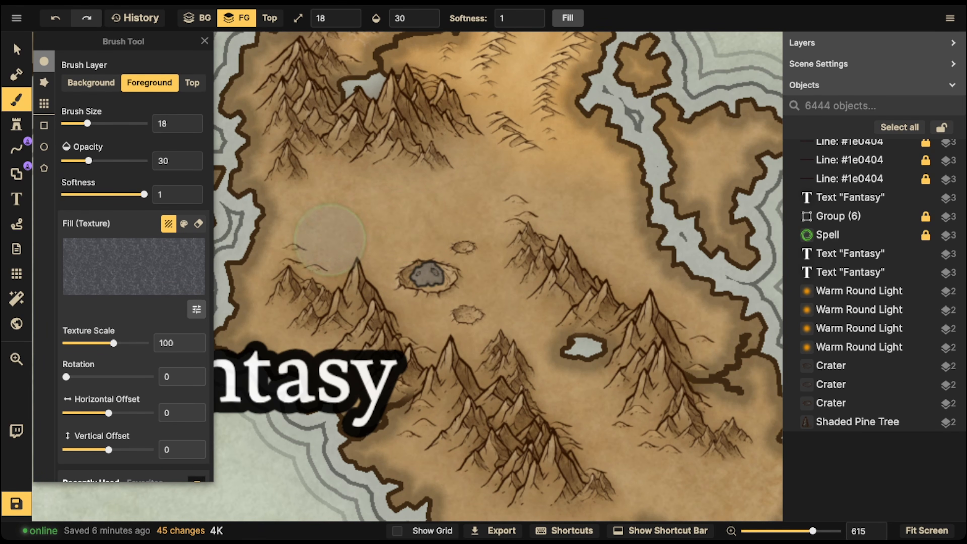
pyautogui.click(414, 18)
pyautogui.write('100')
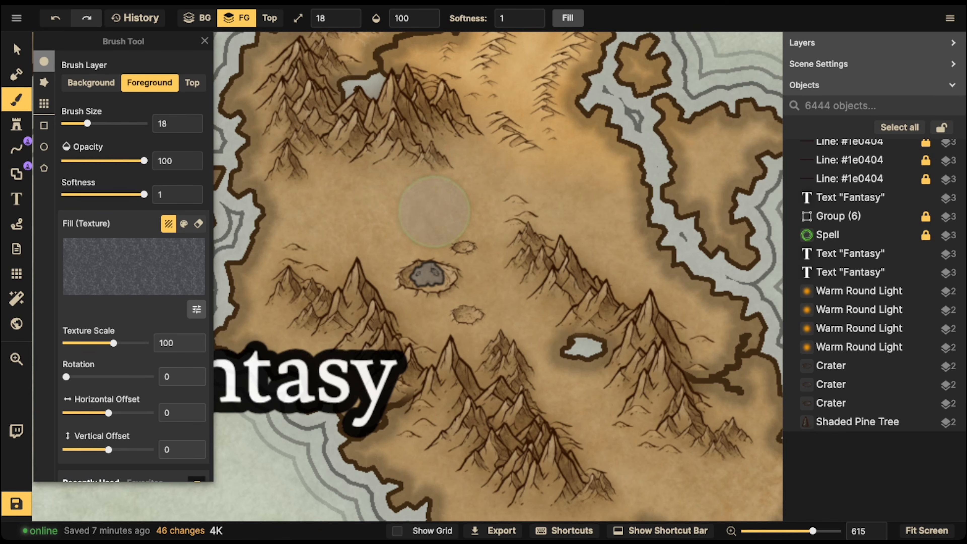
pyautogui.hotkey('ctrl', 'z')
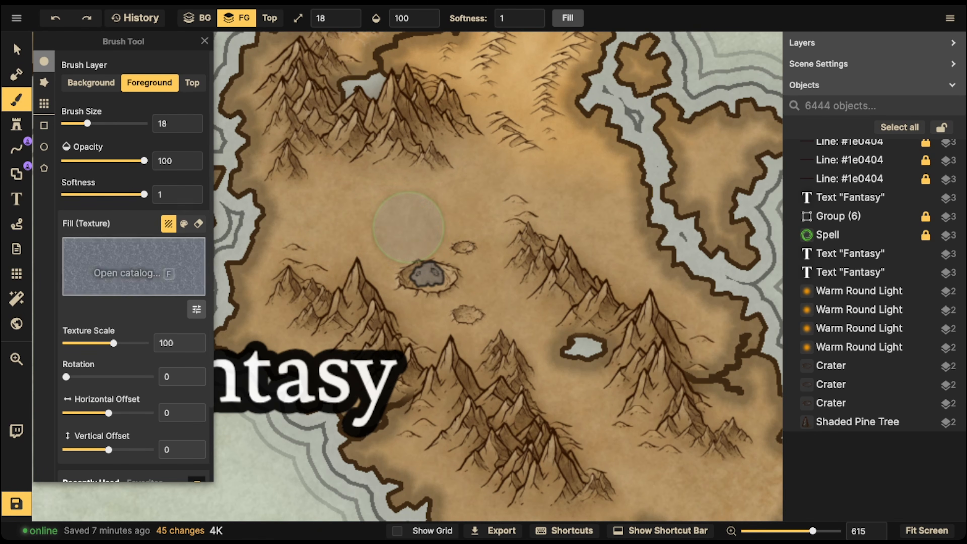
# Lower the cracked brush texture's brightness to 0.
pyautogui.click(196, 309)
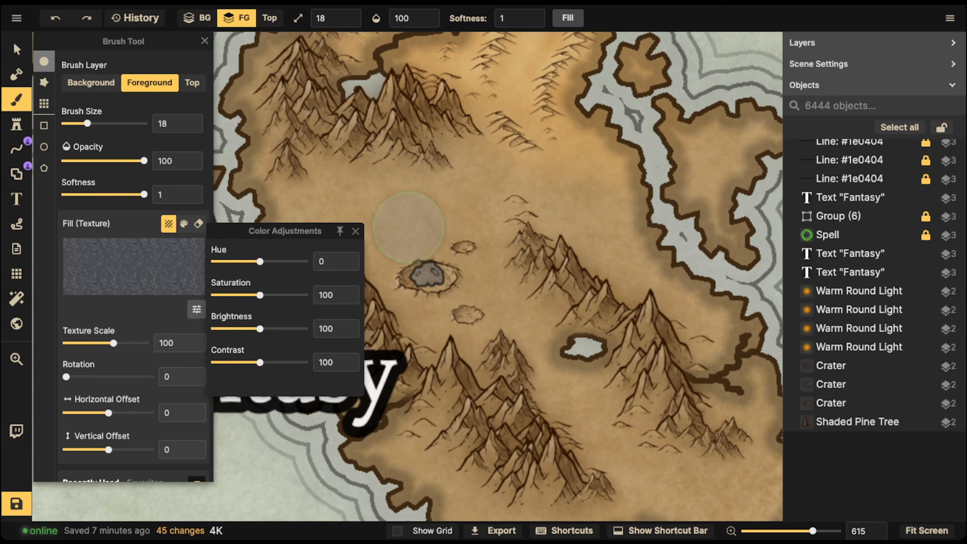
pyautogui.moveTo(260, 328); pyautogui.dragTo(214, 329)
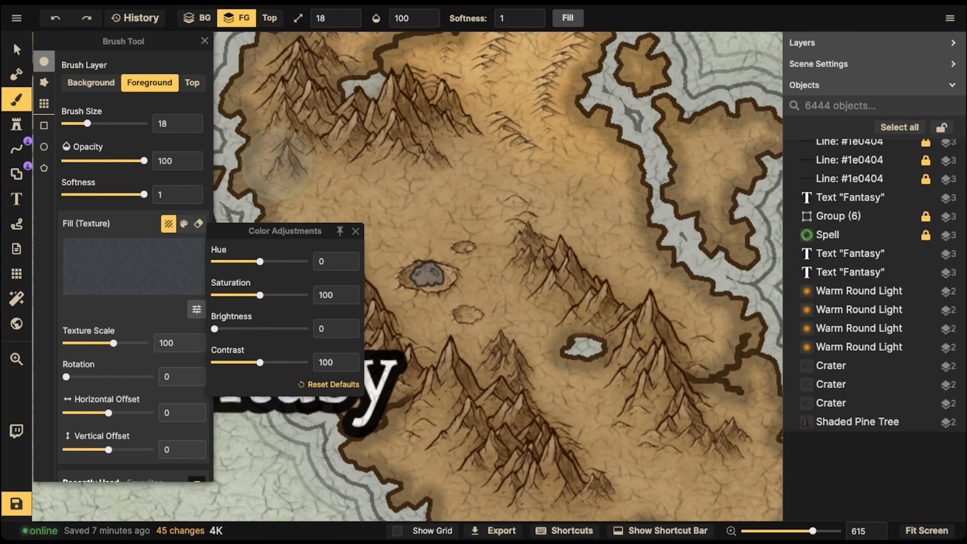
pyautogui.press('Escape')
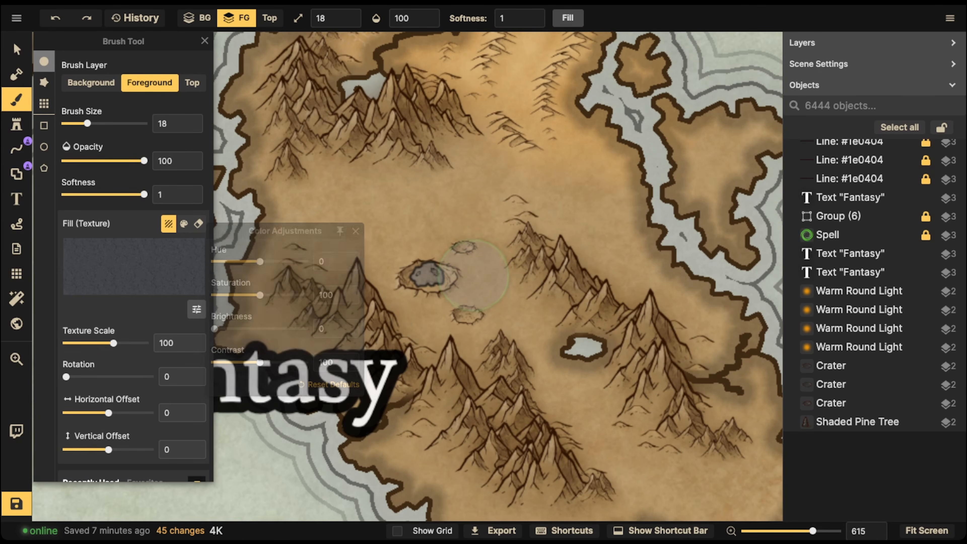
# Set the cracked-texture brush to size 6 and paint cracks in the ground around the craters.
pyautogui.press('[')
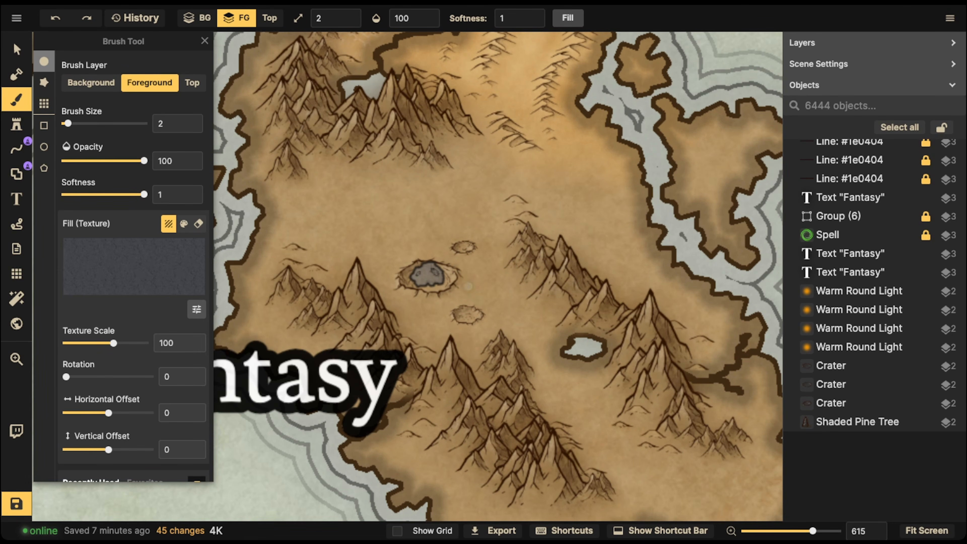
pyautogui.press(']')
pyautogui.press(']')
pyautogui.press(']')
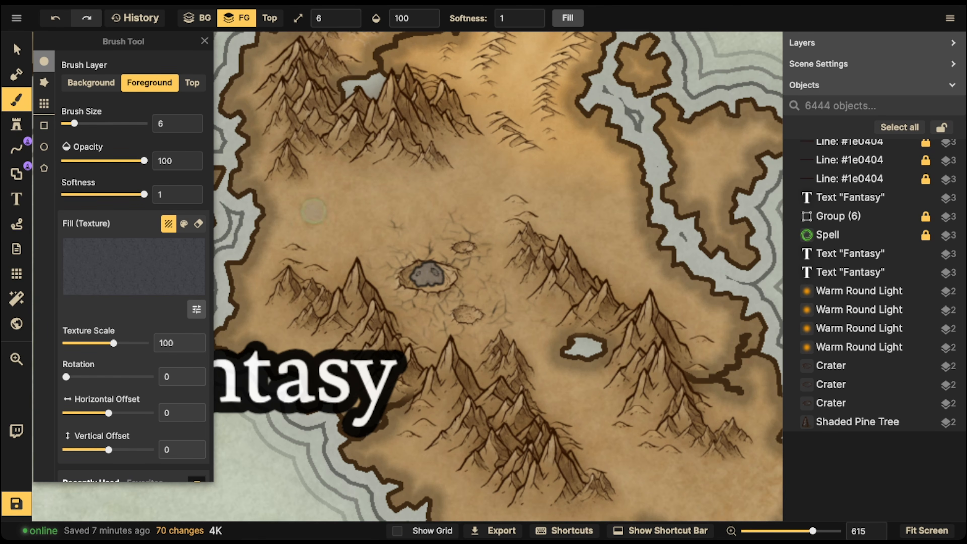
# Open the texture catalog, clear the "cracked" search and look through the Parchment World textures.
pyautogui.scroll(-3, 134, 177)
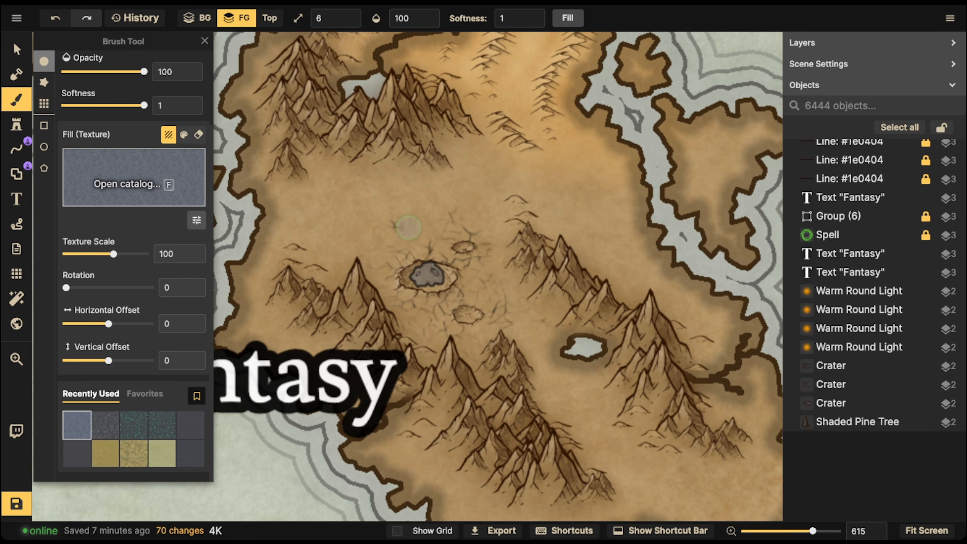
pyautogui.click(134, 177)
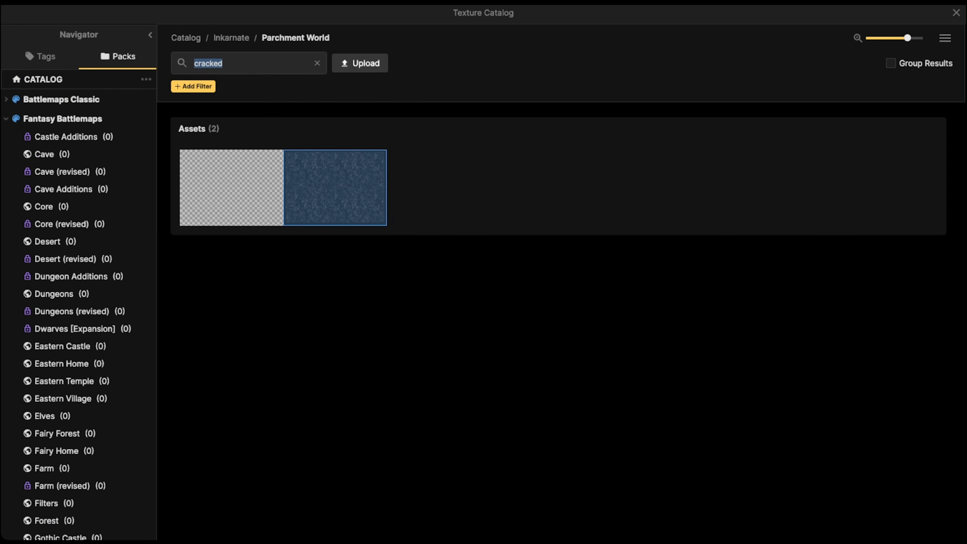
pyautogui.click(317, 63)
pyautogui.scroll(-3, 232, 263)
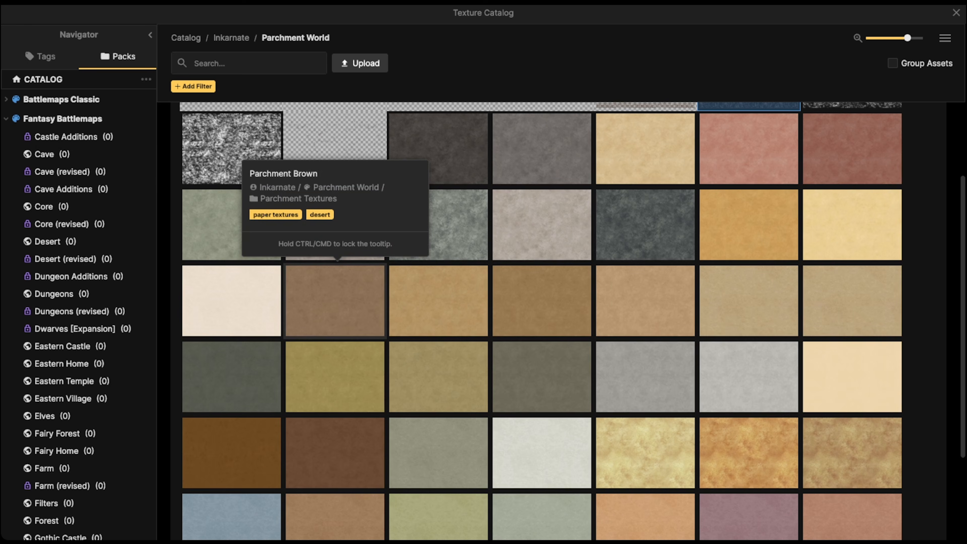
pyautogui.scroll(-2, 335, 301)
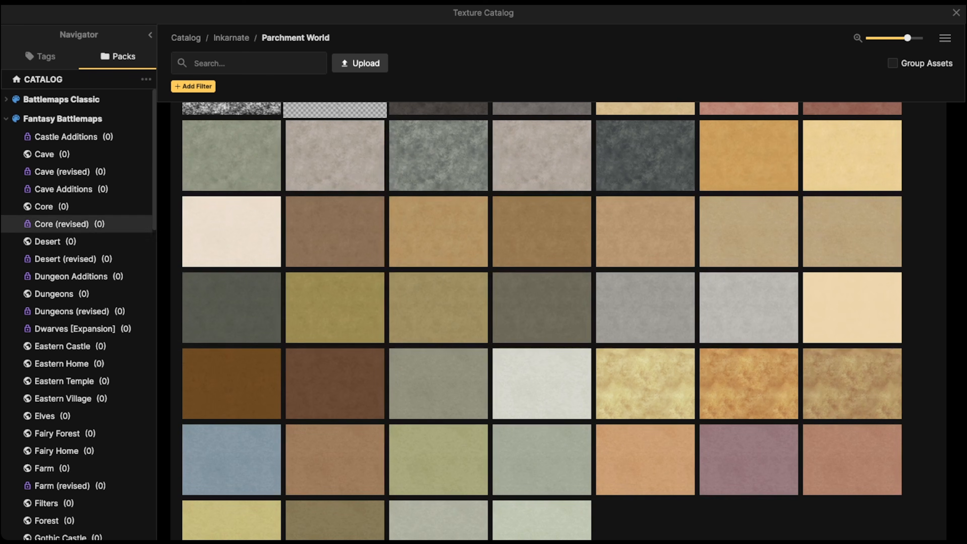
pyautogui.scroll(-8, 76, 321)
pyautogui.scroll(-10, 76, 315)
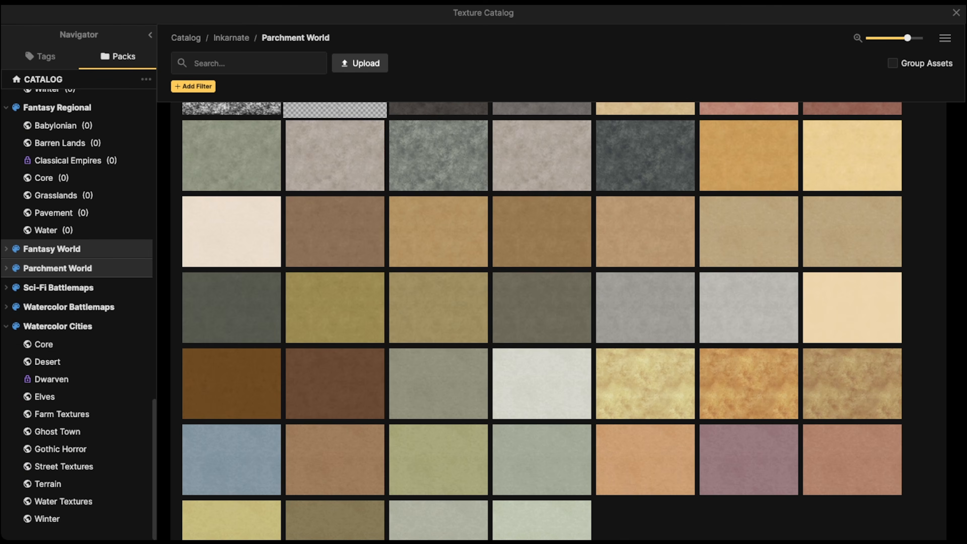
# Browse the Fantasy World texture pack and load the mottled olive-brown texture into the foreground brush.
pyautogui.click(52, 249)
pyautogui.scroll(-6, 439, 263)
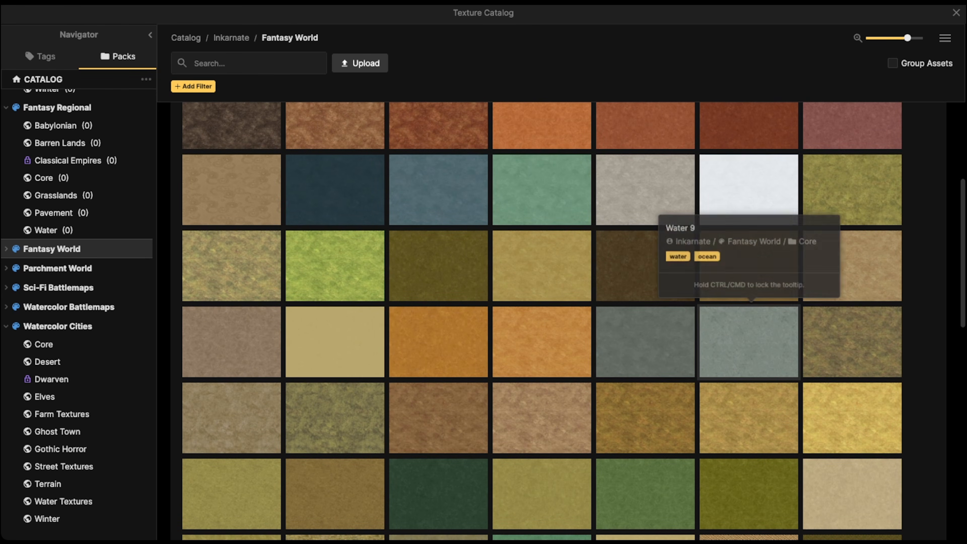
pyautogui.scroll(-3, 749, 305)
pyautogui.scroll(-5, 335, 358)
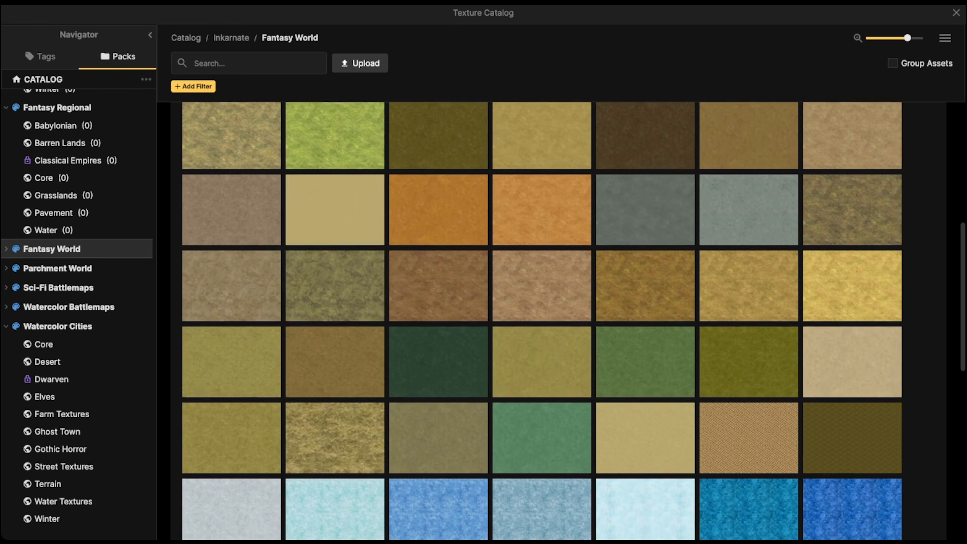
pyautogui.scroll(-10, 337, 358)
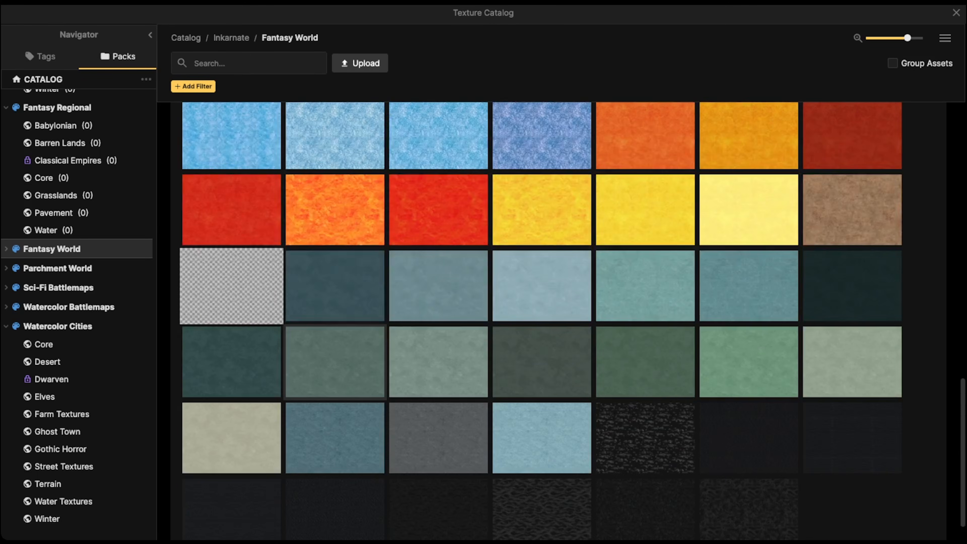
pyautogui.scroll(3, 337, 358)
pyautogui.scroll(3, 337, 358)
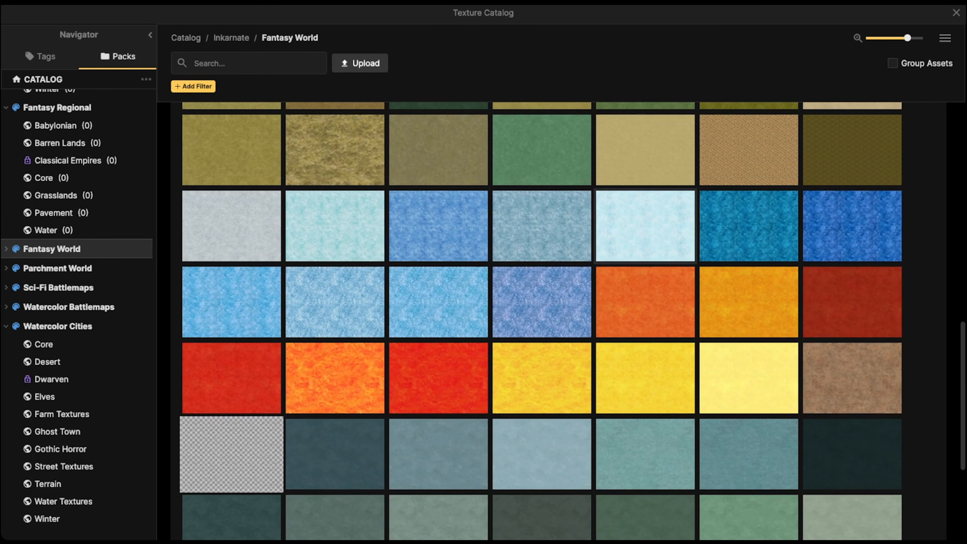
pyautogui.scroll(3, 337, 358)
pyautogui.scroll(1, 335, 229)
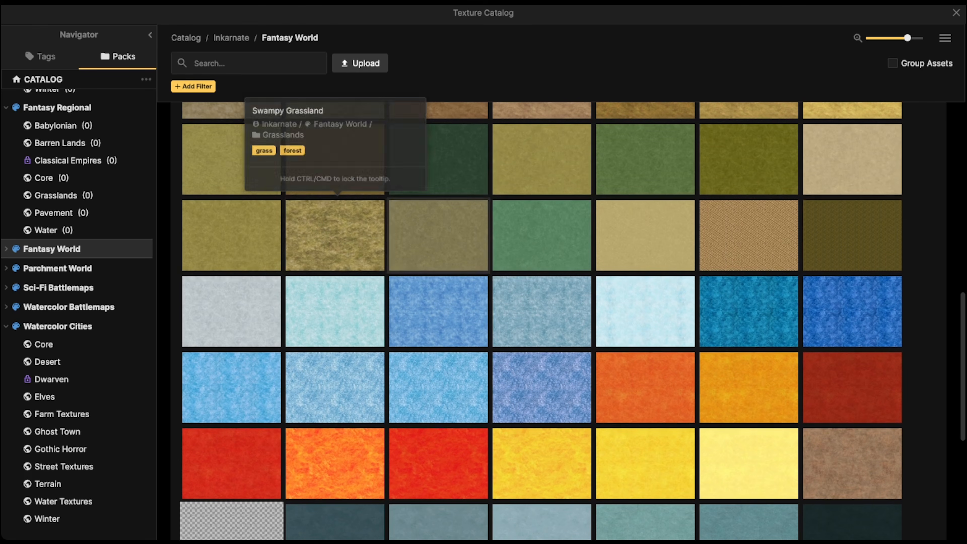
pyautogui.scroll(2, 335, 229)
pyautogui.scroll(5, 438, 251)
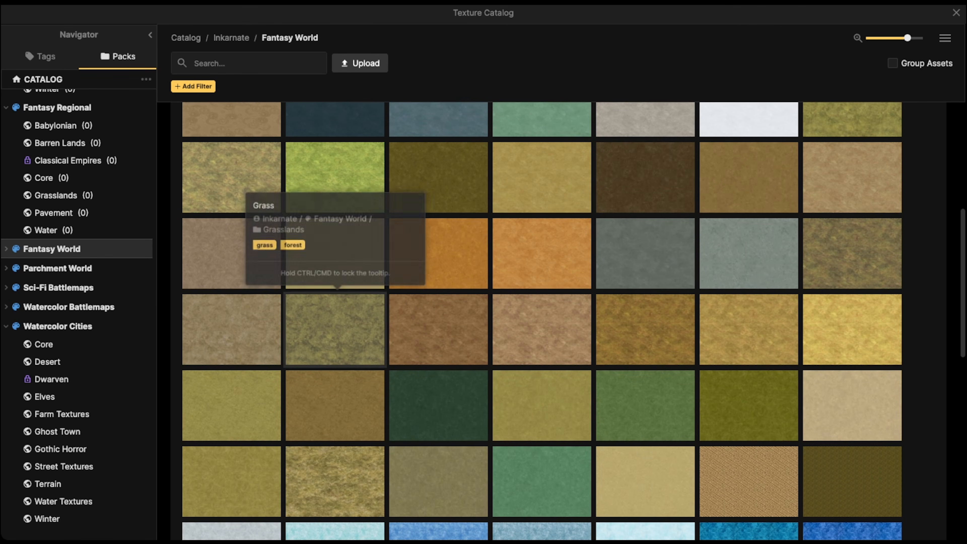
pyautogui.click(853, 244)
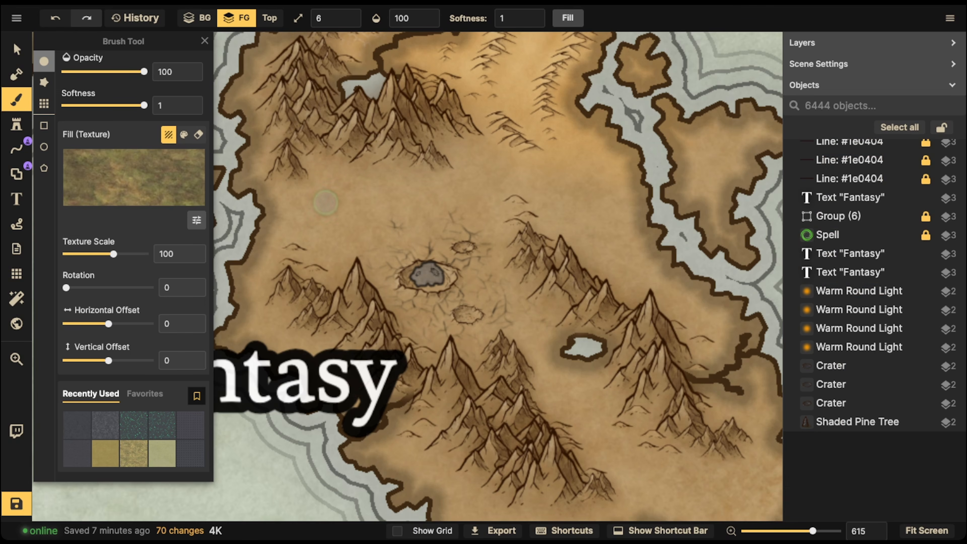
# Set the brush to size 36 and opacity 23, and dab the olive-brown texture over the main crater.
pyautogui.scroll(5, 365, 217)
pyautogui.click(422, 18)
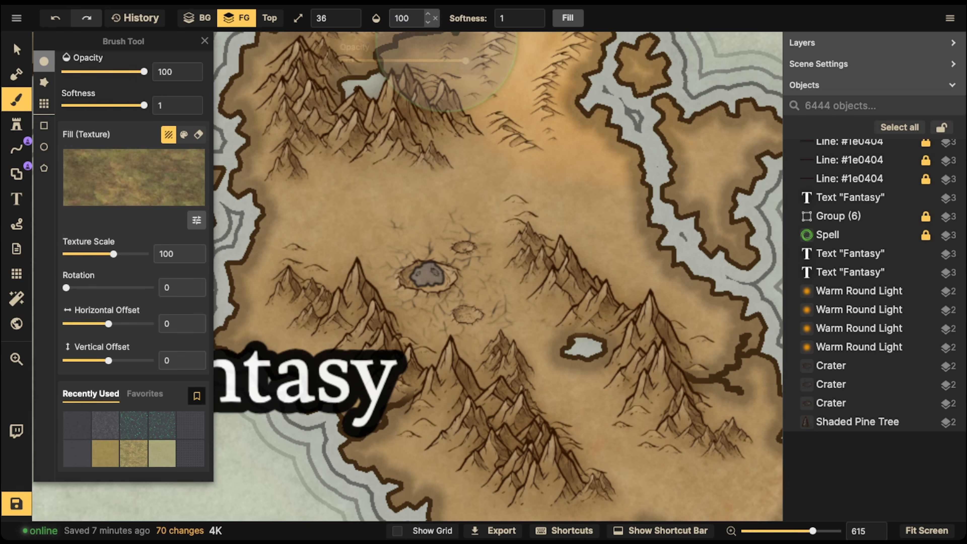
pyautogui.write('2')
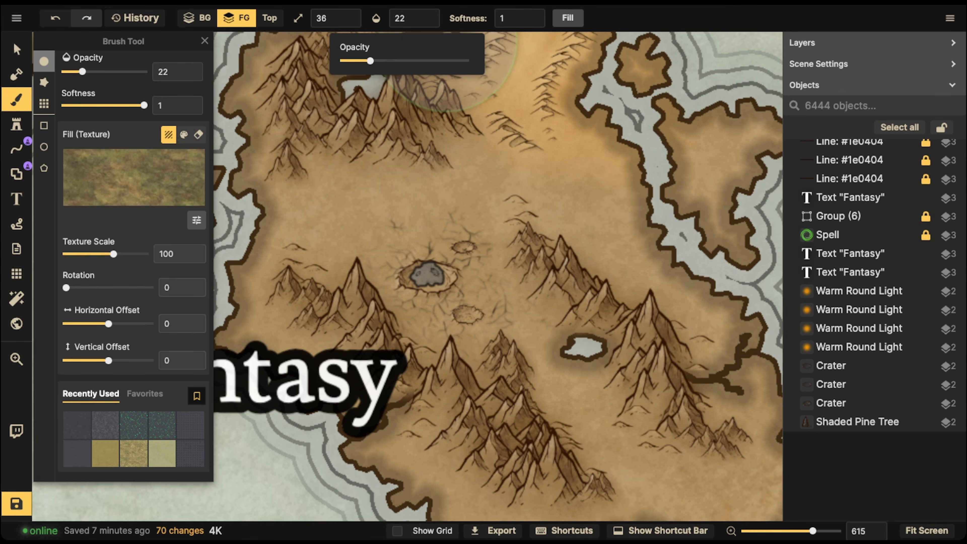
pyautogui.write('723')
pyautogui.moveTo(424, 272)
pyautogui.mouseDown()
pyautogui.moveTo(447, 247)
pyautogui.moveTo(421, 248)
pyautogui.moveTo(427, 223)
pyautogui.moveTo(460, 242)
pyautogui.moveTo(428, 293)
pyautogui.mouseUp()
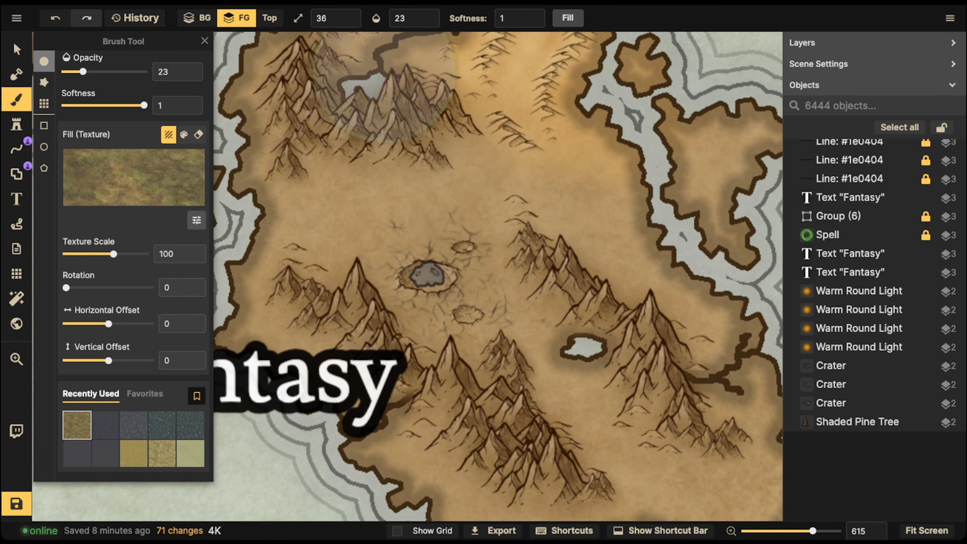
# Raise the brush opacity to 33 and blend the olive-brown texture over the crater area, the plain to its north and the valley between the mountains.
pyautogui.click(428, 13)
pyautogui.click(428, 244)
pyautogui.click(408, 269)
pyautogui.click(469, 267)
pyautogui.click(476, 317)
pyautogui.click(499, 315)
pyautogui.click(521, 313)
pyautogui.click(519, 331)
pyautogui.click(519, 377)
pyautogui.click(544, 423)
pyautogui.click(478, 313)
pyautogui.click(414, 263)
pyautogui.click(398, 243)
pyautogui.click(337, 206)
pyautogui.click(285, 232)
pyautogui.click(371, 181)
pyautogui.click(426, 211)
pyautogui.click(497, 190)
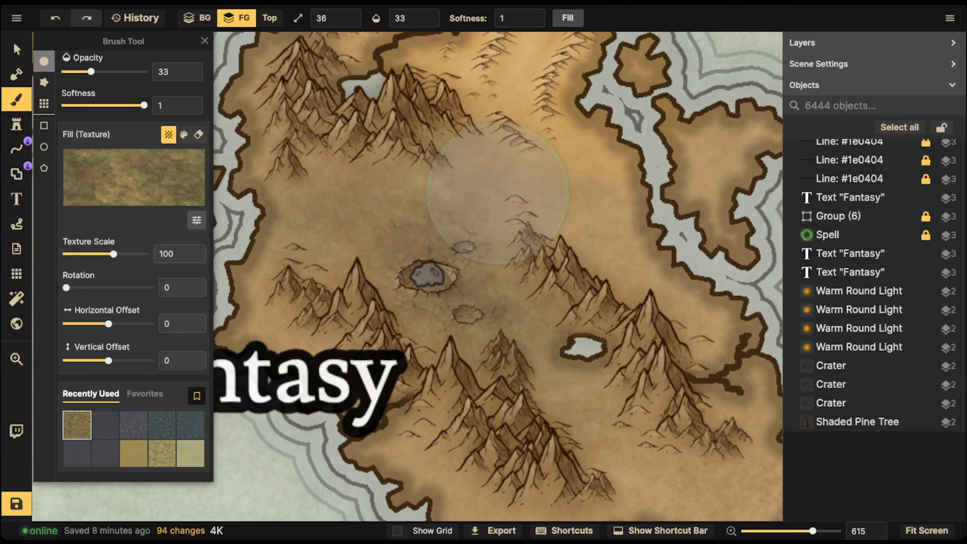
pyautogui.click(430, 198)
pyautogui.click(406, 190)
pyautogui.click(356, 182)
pyautogui.click(326, 233)
pyautogui.click(311, 232)
pyautogui.click(284, 232)
pyautogui.click(375, 187)
pyautogui.click(419, 243)
pyautogui.click(443, 296)
pyautogui.click(495, 312)
pyautogui.click(560, 341)
pyautogui.click(572, 396)
pyautogui.click(558, 421)
pyautogui.click(556, 356)
pyautogui.click(527, 335)
pyautogui.click(496, 312)
pyautogui.click(439, 256)
pyautogui.click(488, 197)
pyautogui.click(548, 192)
pyautogui.click(292, 199)
pyautogui.click(286, 252)
pyautogui.click(271, 256)
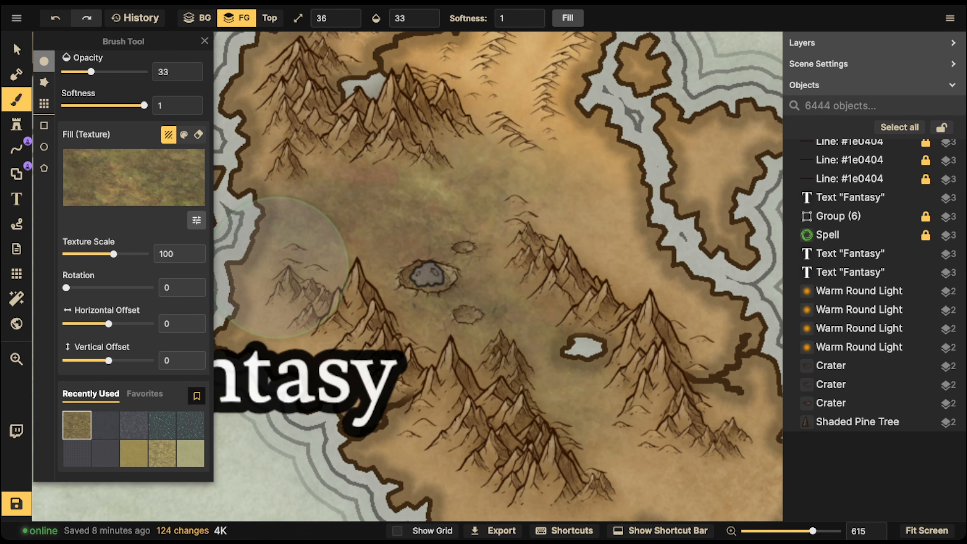
pyautogui.click(323, 250)
pyautogui.click(375, 232)
pyautogui.click(476, 199)
pyautogui.click(541, 208)
pyautogui.click(597, 237)
pyautogui.click(583, 170)
pyautogui.click(619, 257)
pyautogui.click(534, 156)
pyautogui.click(437, 176)
pyautogui.click(435, 249)
pyautogui.click(505, 274)
pyautogui.click(343, 209)
pyautogui.click(419, 242)
pyautogui.click(516, 315)
pyautogui.click(526, 341)
pyautogui.click(561, 364)
pyautogui.click(616, 393)
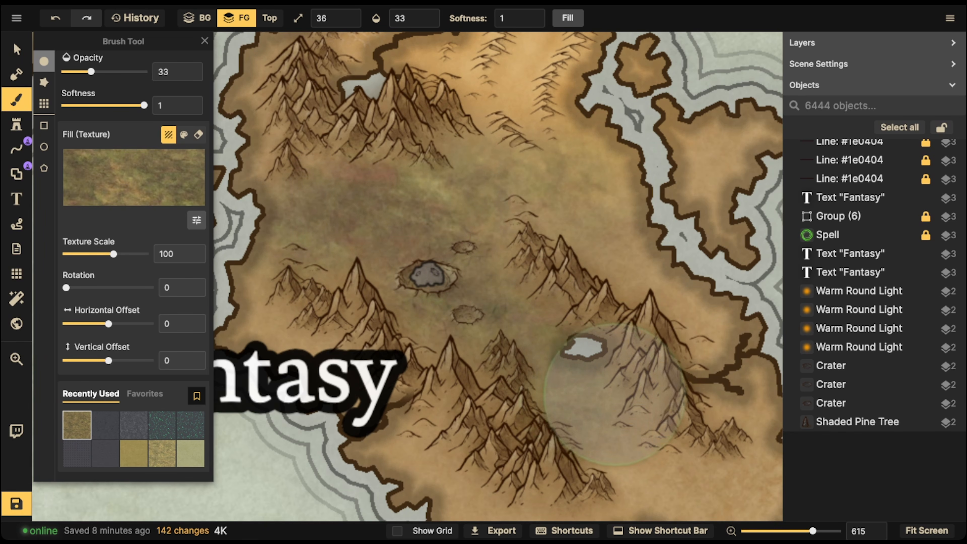
pyautogui.click(413, 243)
pyautogui.click(326, 247)
pyautogui.click(311, 212)
pyautogui.click(313, 192)
pyautogui.click(321, 163)
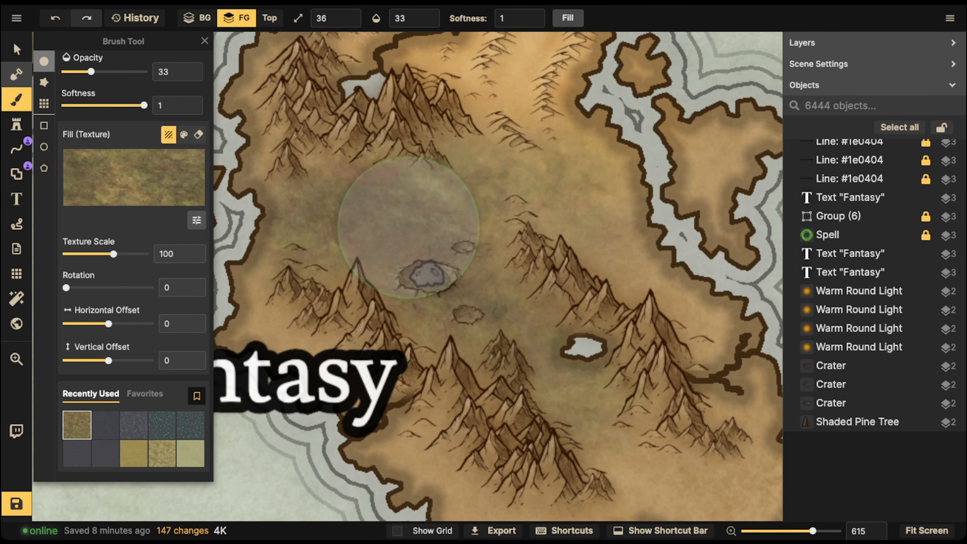
pyautogui.click(17, 49)
pyautogui.scroll(-3, 341, 211)
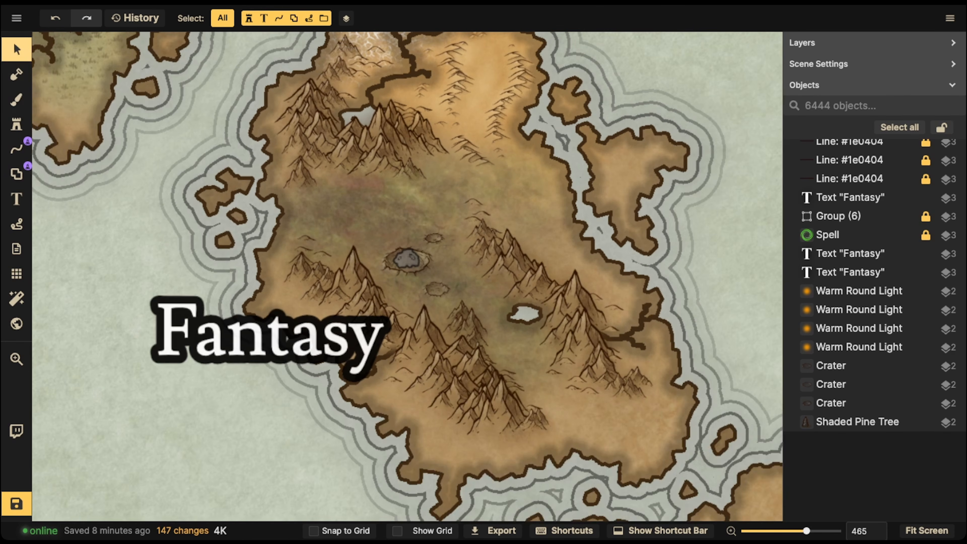
# Return to the foreground brush, reload the recently used dark cracked texture and set the brush size to 16.
pyautogui.scroll(5, 387, 265)
pyautogui.press('b')
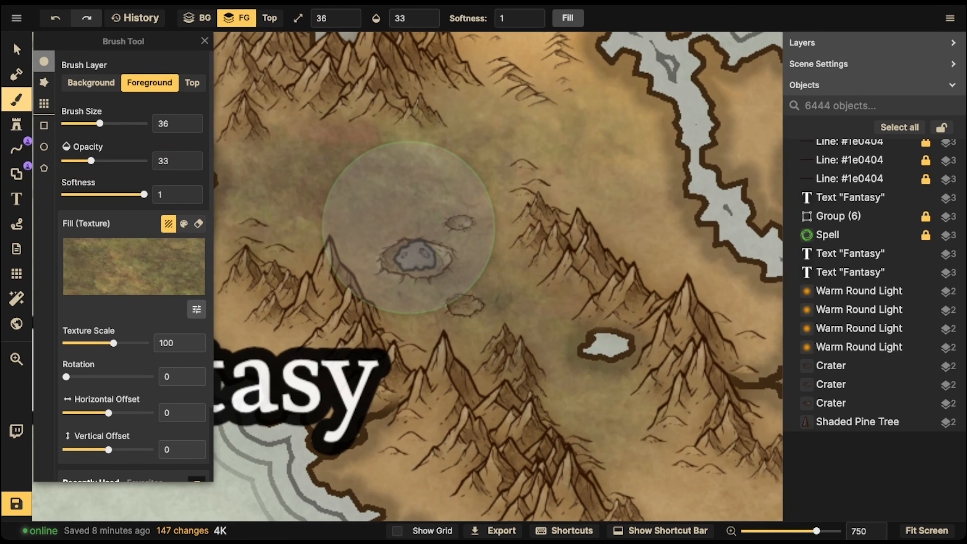
pyautogui.scroll(-3, 134, 267)
pyautogui.click(105, 425)
pyautogui.scroll(-1, 414, 242)
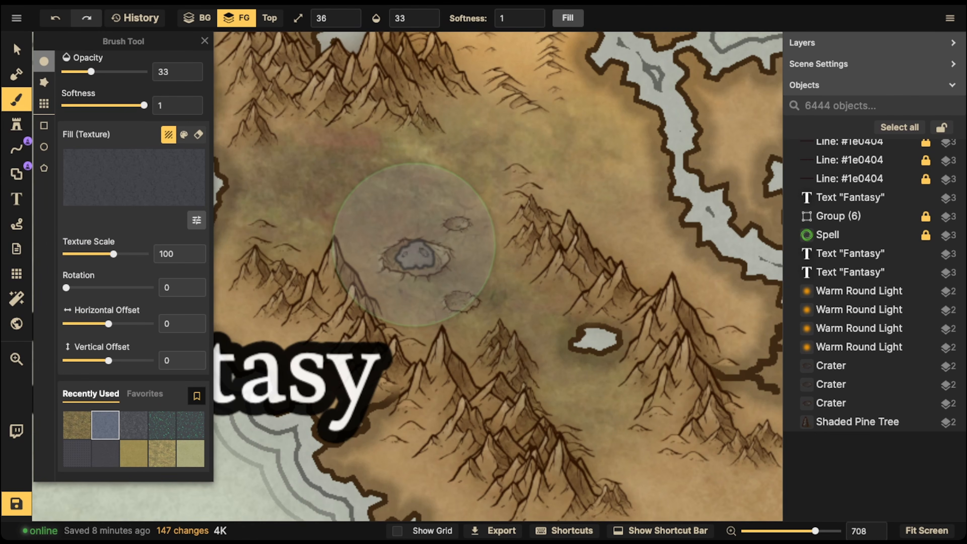
pyautogui.press('[')
pyautogui.press('[')
# Paint faint cracks at opacity 33 around the three craters and out to the nearby mountains.
pyautogui.click(457, 253)
pyautogui.click(458, 274)
pyautogui.click(452, 283)
pyautogui.click(440, 289)
pyautogui.click(392, 289)
pyautogui.click(359, 258)
pyautogui.click(359, 232)
pyautogui.click(383, 224)
pyautogui.click(422, 214)
pyautogui.click(395, 223)
pyautogui.click(369, 219)
pyautogui.click(339, 246)
pyautogui.click(410, 230)
pyautogui.click(494, 237)
pyautogui.click(468, 187)
pyautogui.click(470, 261)
pyautogui.click(513, 266)
pyautogui.click(490, 307)
pyautogui.click(453, 321)
pyautogui.click(419, 331)
pyautogui.click(505, 328)
pyautogui.click(506, 309)
pyautogui.click(504, 302)
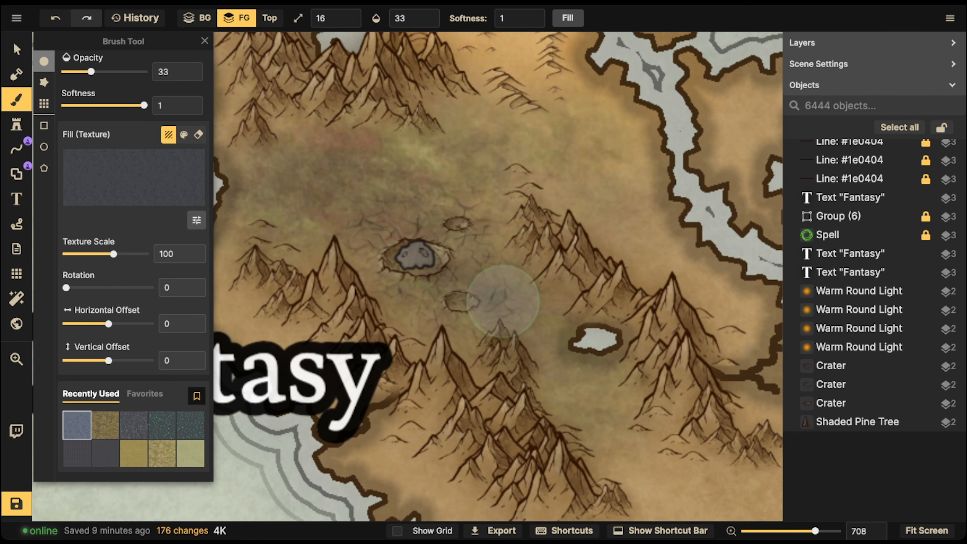
pyautogui.click(517, 293)
pyautogui.click(559, 277)
pyautogui.click(478, 247)
pyautogui.click(522, 227)
pyautogui.click(289, 247)
pyautogui.click(362, 242)
pyautogui.click(352, 247)
pyautogui.click(372, 278)
pyautogui.click(386, 300)
pyautogui.click(386, 301)
pyautogui.click(440, 322)
pyautogui.click(267, 266)
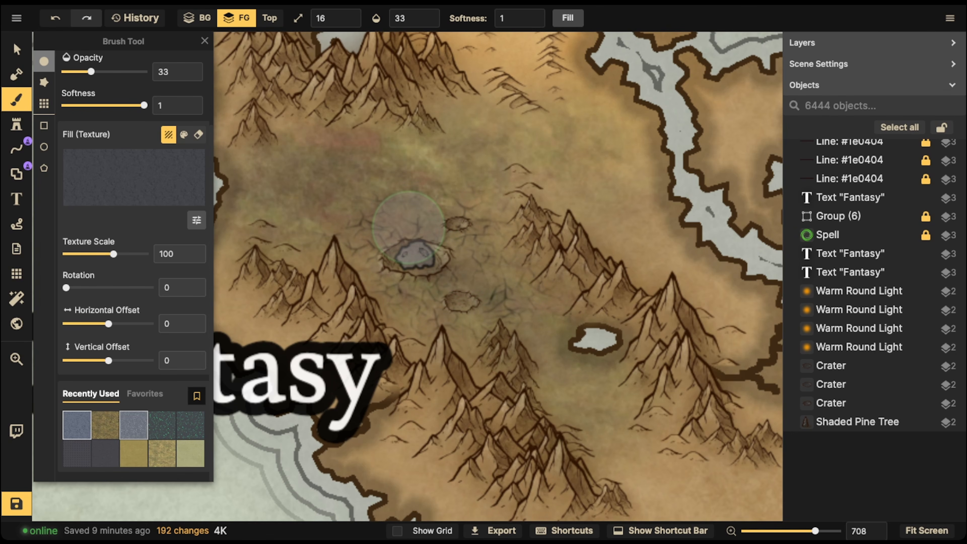
# Load the recently used dark tufted texture and dab it at opacity 33 over the plain northwest of the main crater.
pyautogui.click(77, 454)
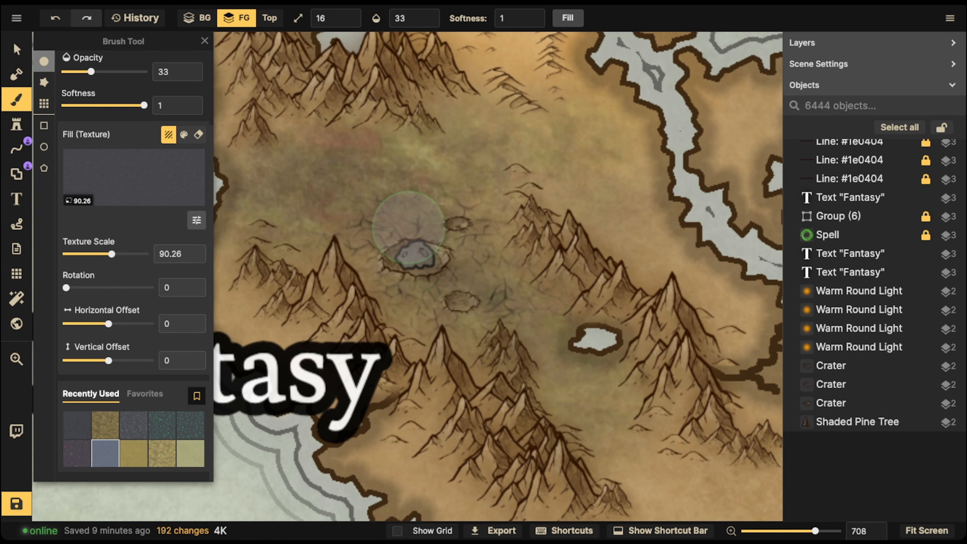
pyautogui.click(349, 190)
pyautogui.click(345, 192)
pyautogui.click(358, 154)
pyautogui.click(328, 163)
pyautogui.click(296, 174)
pyautogui.click(252, 188)
pyautogui.click(275, 168)
pyautogui.click(300, 145)
pyautogui.click(300, 145)
# Raise the brush opacity to 100 and paint the dark tufts across the plain, around the craters and through the valley between the mountains.
pyautogui.doubleClick(409, 18)
pyautogui.write('100')
pyautogui.click(379, 174)
pyautogui.click(356, 203)
pyautogui.click(336, 168)
pyautogui.click(305, 165)
pyautogui.click(258, 213)
pyautogui.click(286, 229)
pyautogui.click(330, 236)
pyautogui.click(429, 200)
pyautogui.click(447, 168)
pyautogui.click(467, 139)
pyautogui.click(474, 129)
pyautogui.click(421, 193)
pyautogui.click(486, 265)
pyautogui.click(490, 269)
pyautogui.click(512, 301)
pyautogui.click(528, 318)
pyautogui.click(481, 351)
pyautogui.click(459, 349)
pyautogui.click(405, 309)
pyautogui.click(383, 318)
pyautogui.click(552, 362)
pyautogui.click(558, 385)
pyautogui.click(606, 395)
pyautogui.click(535, 328)
pyautogui.click(527, 265)
pyautogui.click(413, 162)
pyautogui.click(365, 158)
# Place a green round light stamp at scale 17 with Overlay blending over the main crater.
pyautogui.click(16, 124)
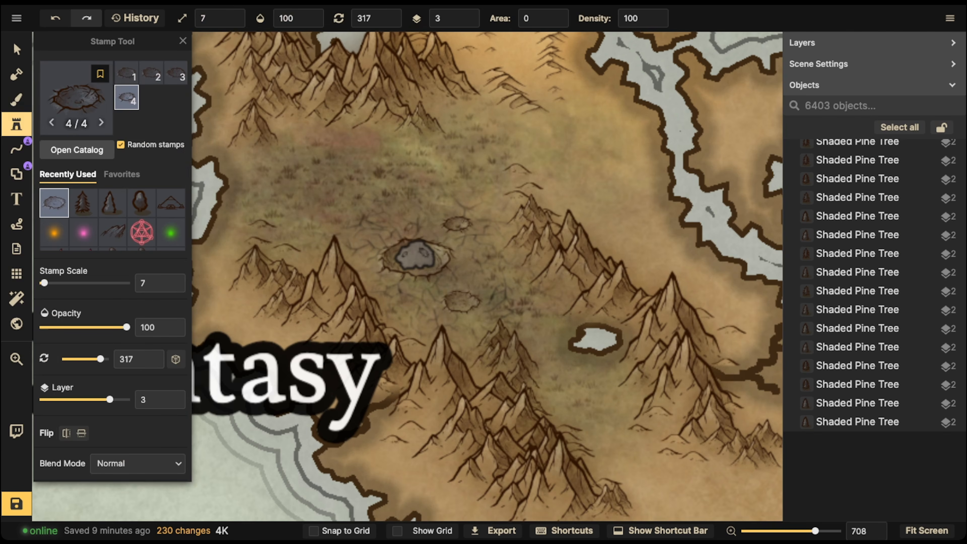
pyautogui.click(54, 232)
pyautogui.scroll(5, 368, 189)
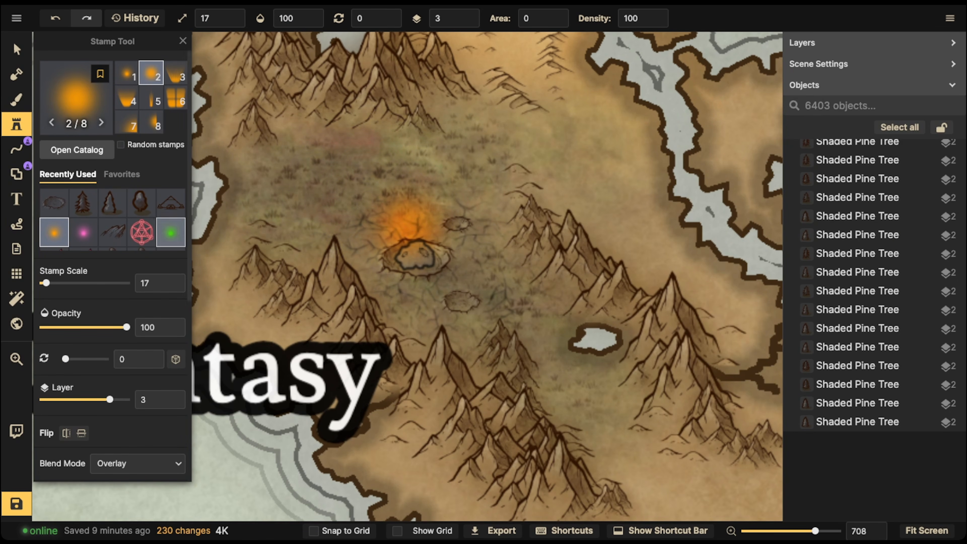
pyautogui.click(171, 233)
pyautogui.click(410, 238)
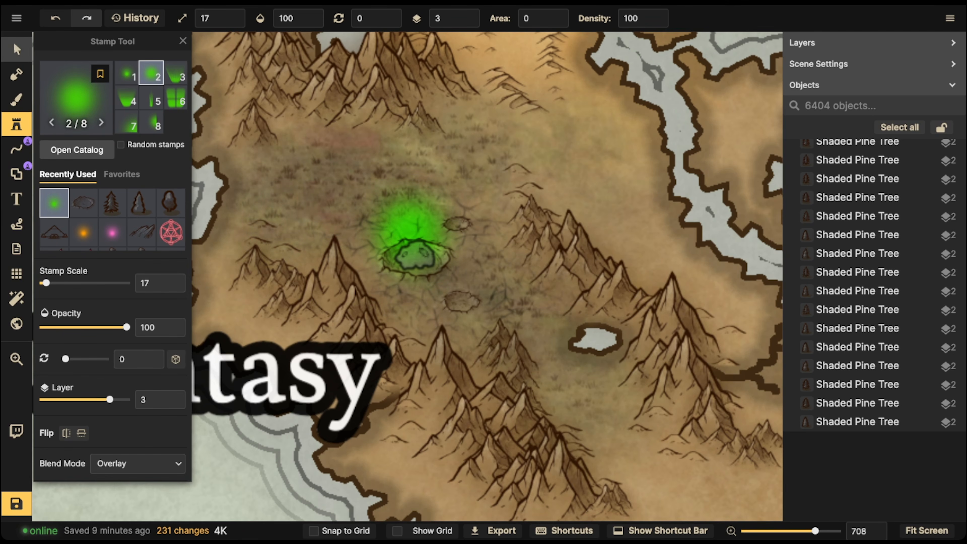
# Raise the green glow to layer 5, enlarge it to scale 27 and nudge it over the crater area.
pyautogui.click(16, 49)
pyautogui.click(466, 14)
pyautogui.click(466, 13)
pyautogui.scroll(2, 410, 238)
pyautogui.moveTo(410, 237); pyautogui.dragTo(416, 231)
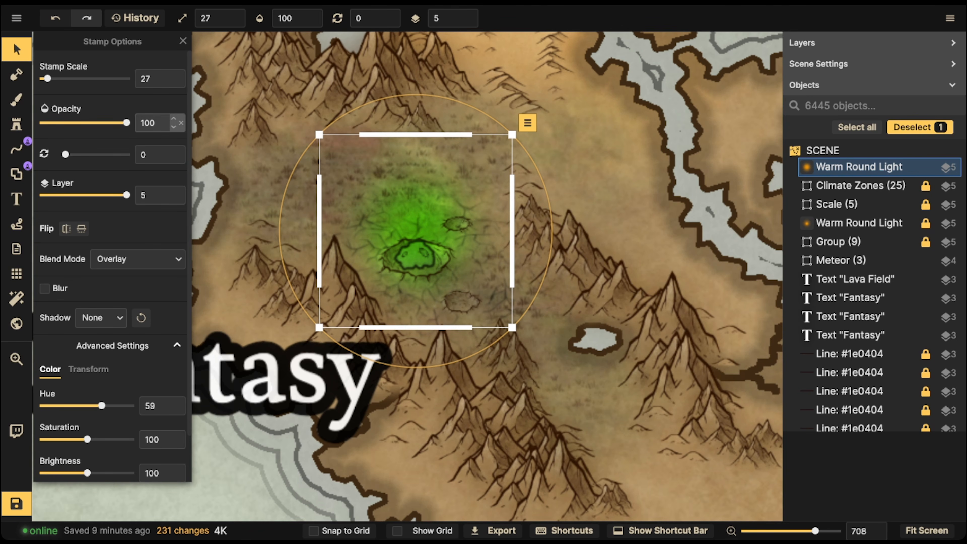
# Compare the blend modes on the green glow and settle on Difference.
pyautogui.click(138, 259)
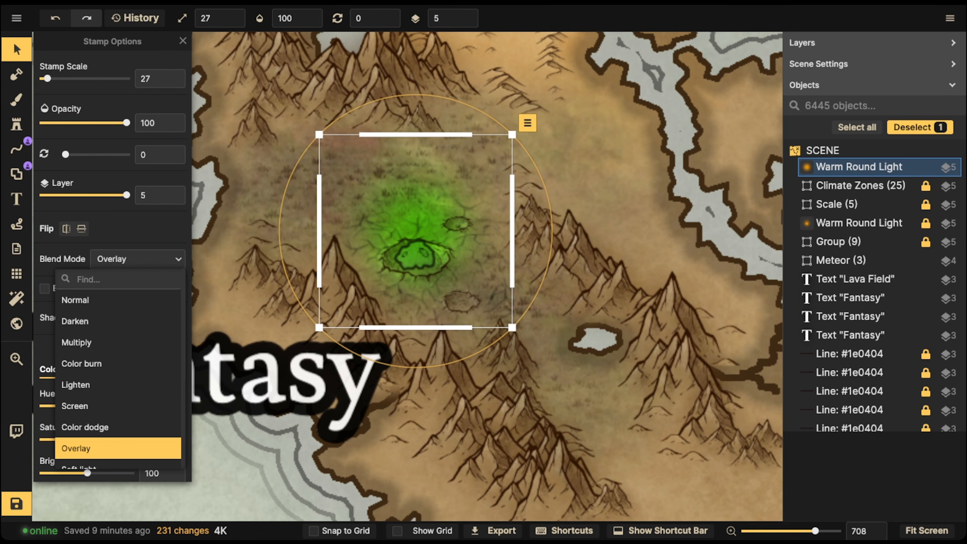
pyautogui.click(118, 299)
pyautogui.click(118, 321)
pyautogui.click(118, 342)
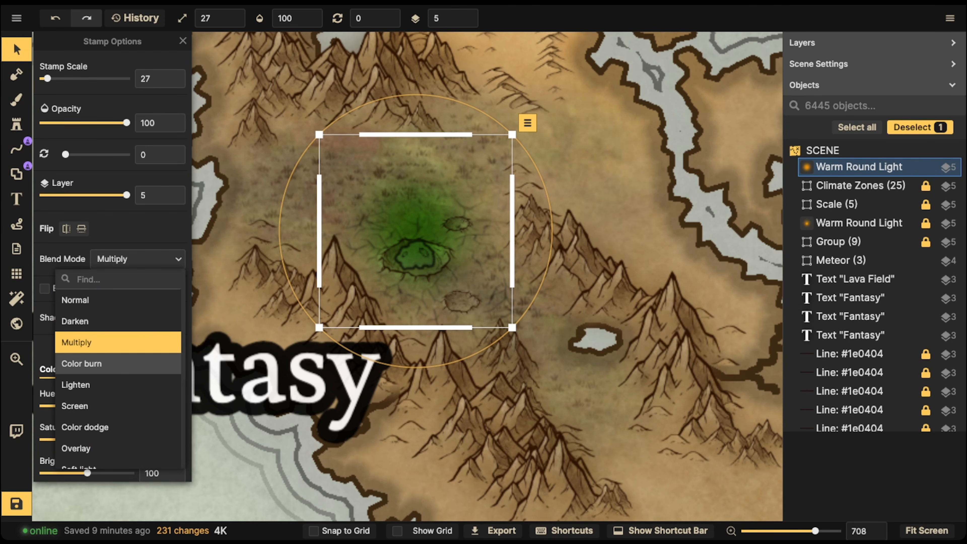
pyautogui.press('Down')
pyautogui.press('Down')
pyautogui.press('Down')
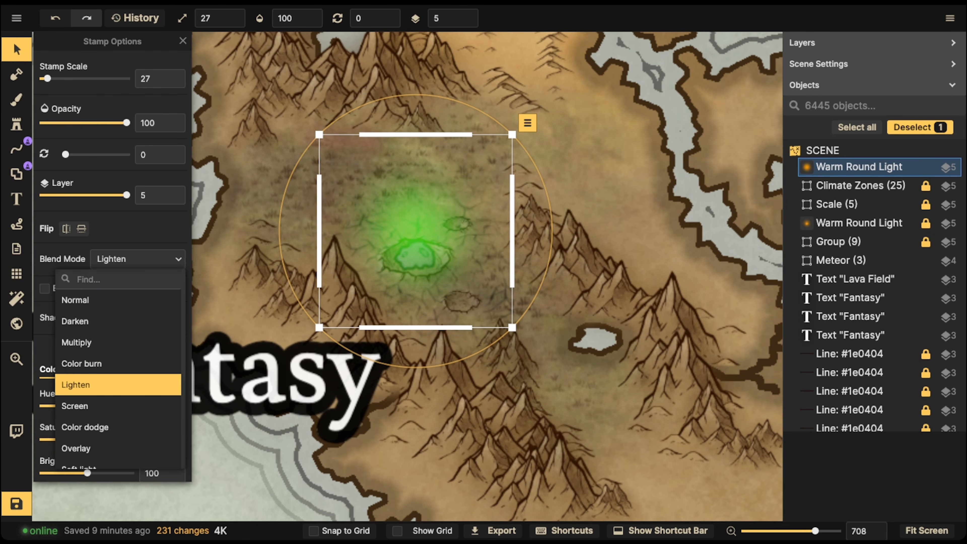
pyautogui.press('Down')
pyautogui.press('Down')
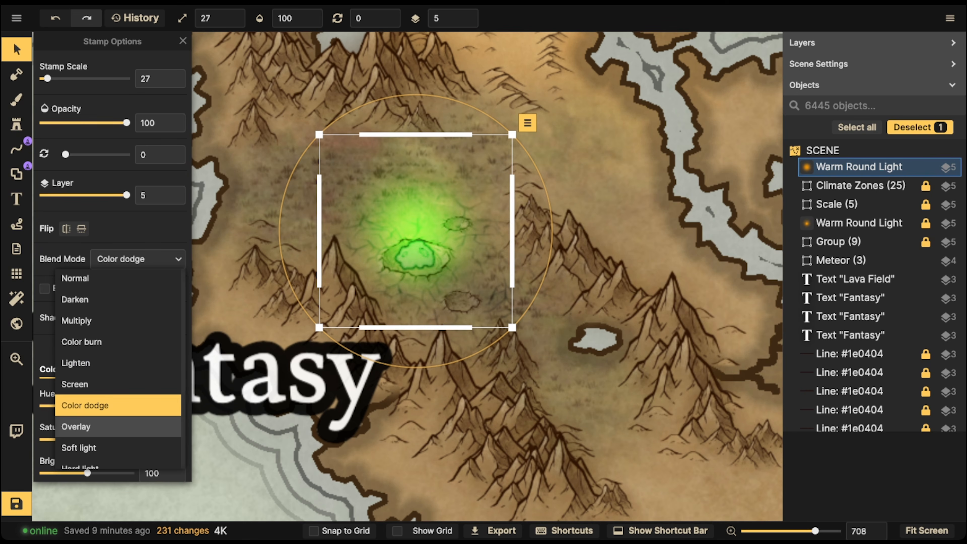
pyautogui.press('Down')
pyautogui.press('Down')
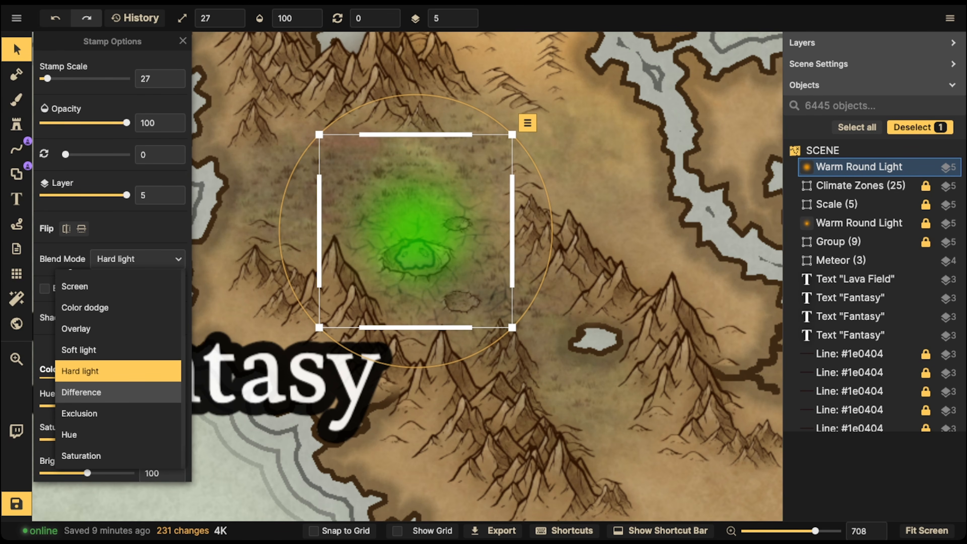
pyautogui.press('Down')
pyautogui.press('Return')
# Nudge the large green glow slightly over the crater and lower its opacity to 71.
pyautogui.press('[')
pyautogui.press(']')
pyautogui.moveTo(416, 231); pyautogui.dragTo(416, 233)
pyautogui.press('d')
pyautogui.press('d')
pyautogui.press('d')
pyautogui.press('e')
pyautogui.press('e')
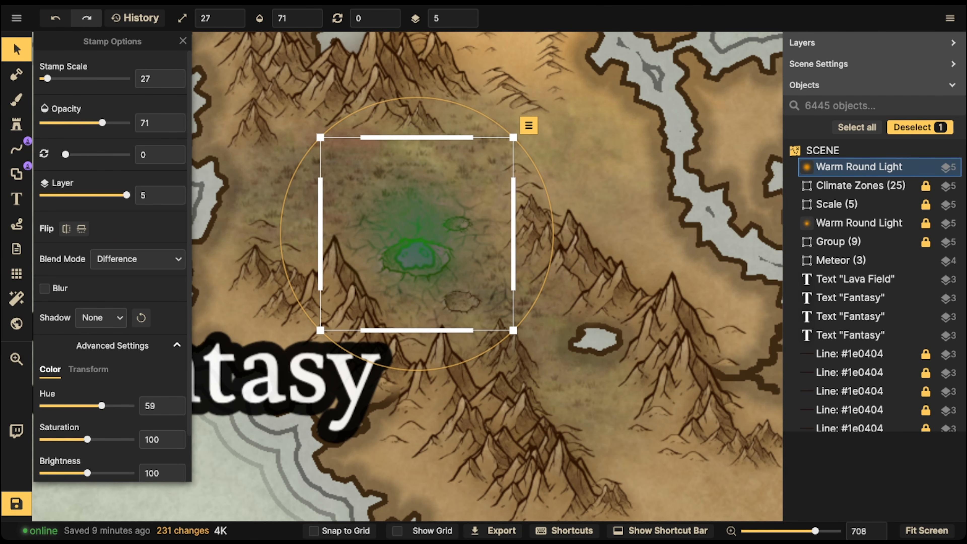
# Place a smaller green glow at scale 7, opacity 71 and layer 5 with Overlay blending directly on the main crater.
pyautogui.press('s')
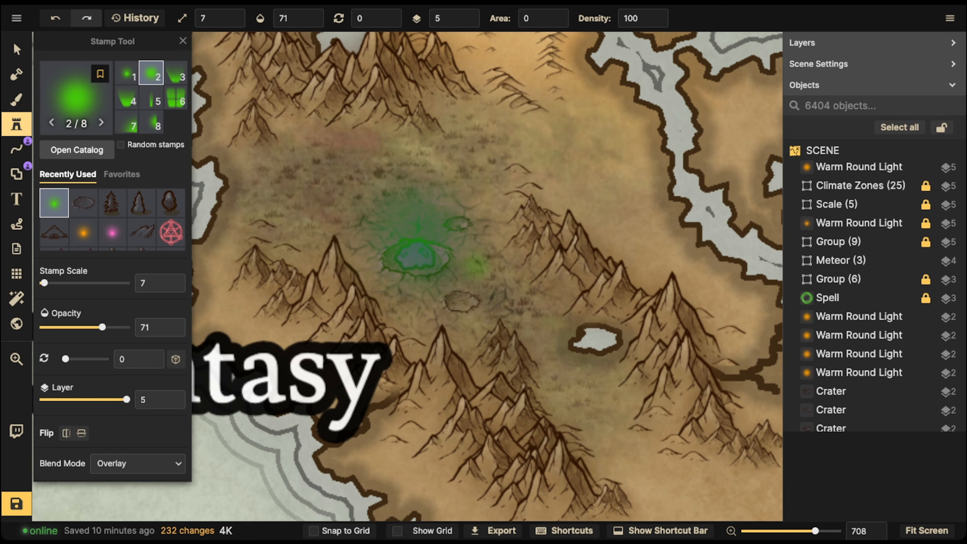
pyautogui.click(416, 246)
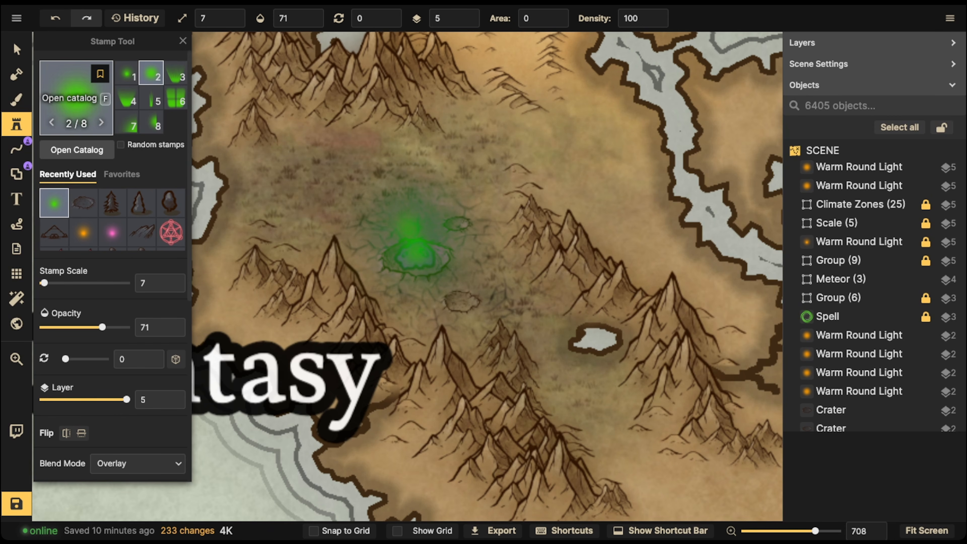
pyautogui.click(17, 49)
pyautogui.scroll(-3, 289, 183)
pyautogui.moveTo(317, 208); pyautogui.dragTo(266, 223)
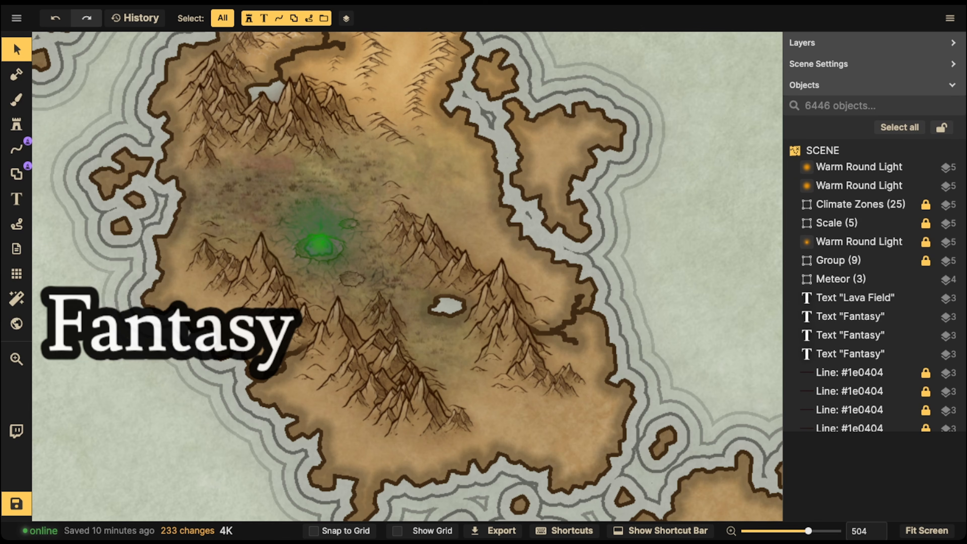
# Search the Fantasy Battlemaps textures for "fey" and load the dark magenta speckled texture into the brush.
pyautogui.click(17, 99)
pyautogui.click(121, 272)
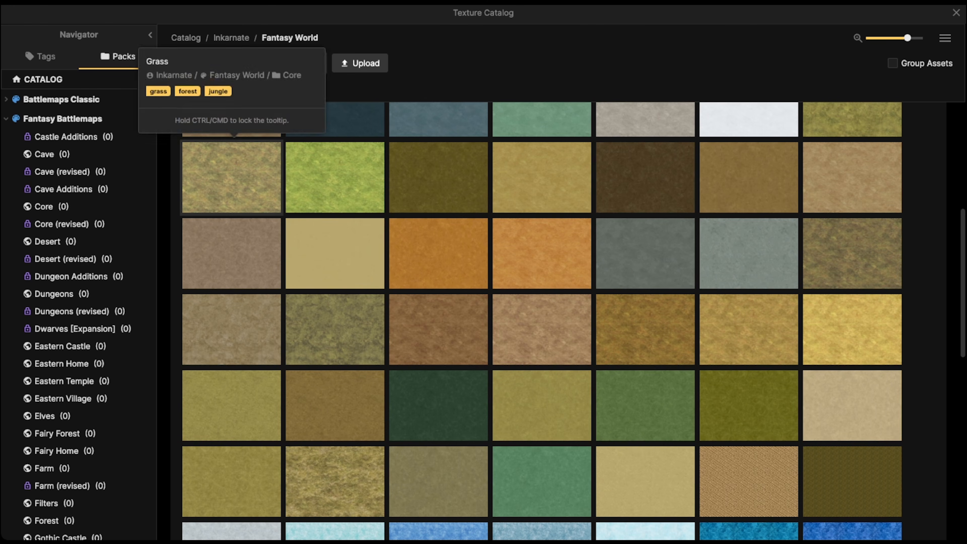
pyautogui.click(63, 119)
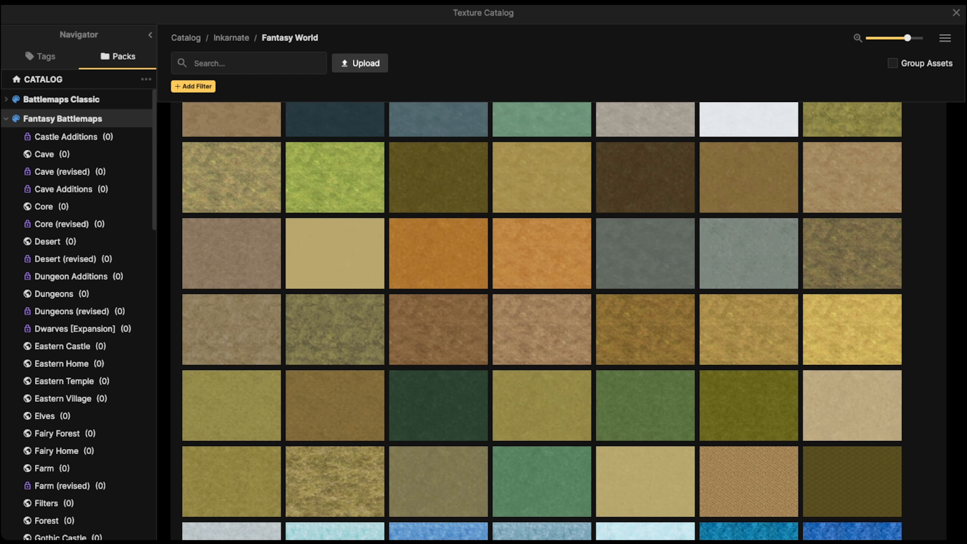
pyautogui.write('fey')
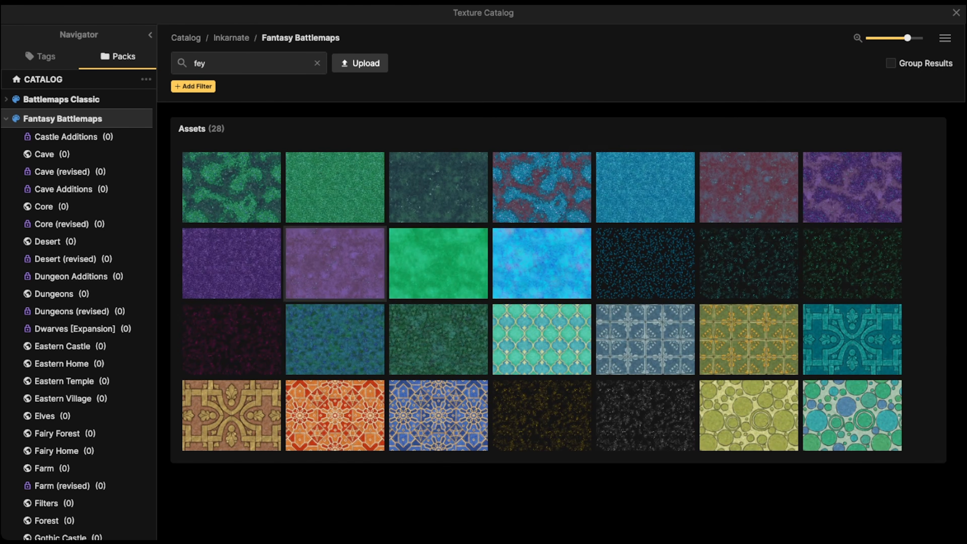
pyautogui.click(232, 339)
# Reduce the texture scale to 43.23 and paint magenta speckles around the south side of the main crater at brush size 16.
pyautogui.scroll(10, 358, 225)
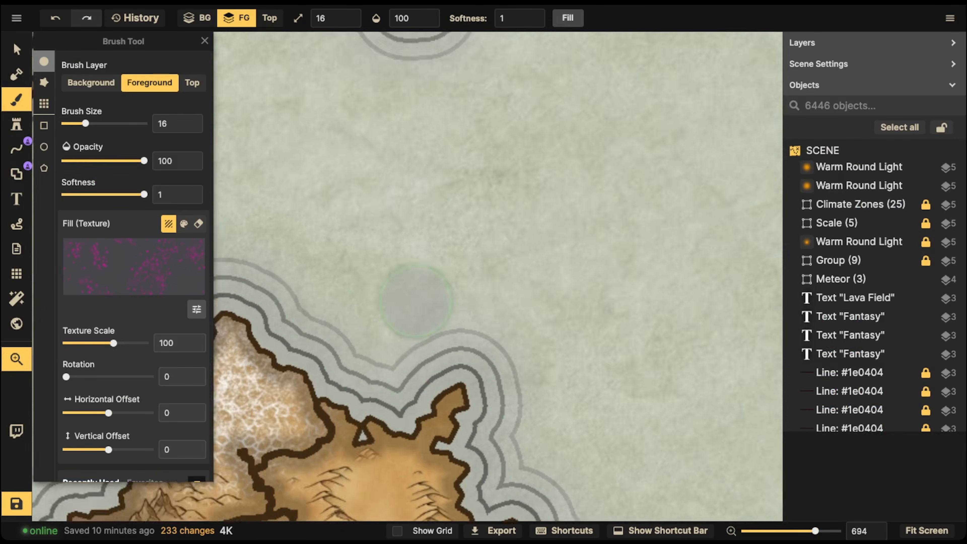
pyautogui.scroll(-3, 399, 250)
pyautogui.scroll(-15, 399, 254)
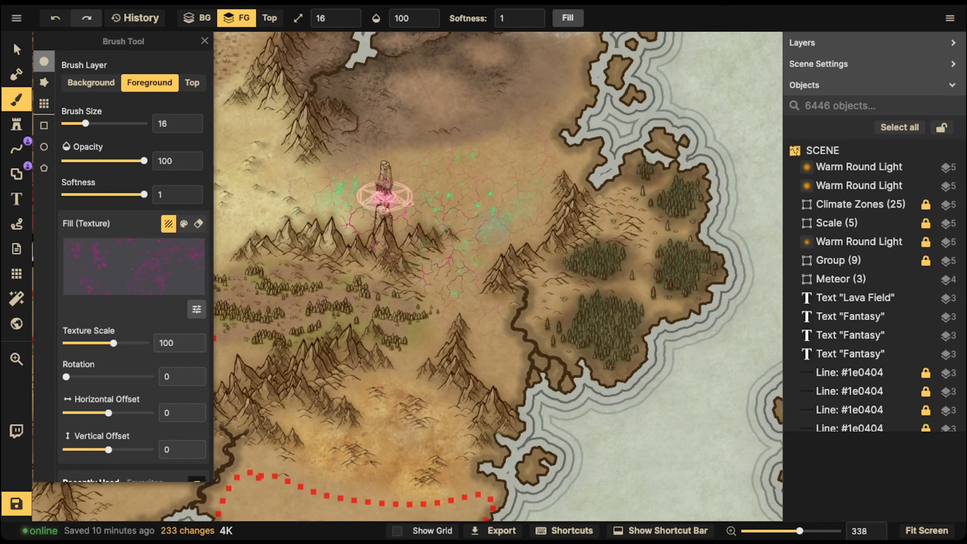
pyautogui.scroll(-5, 449, 202)
pyautogui.press('space')
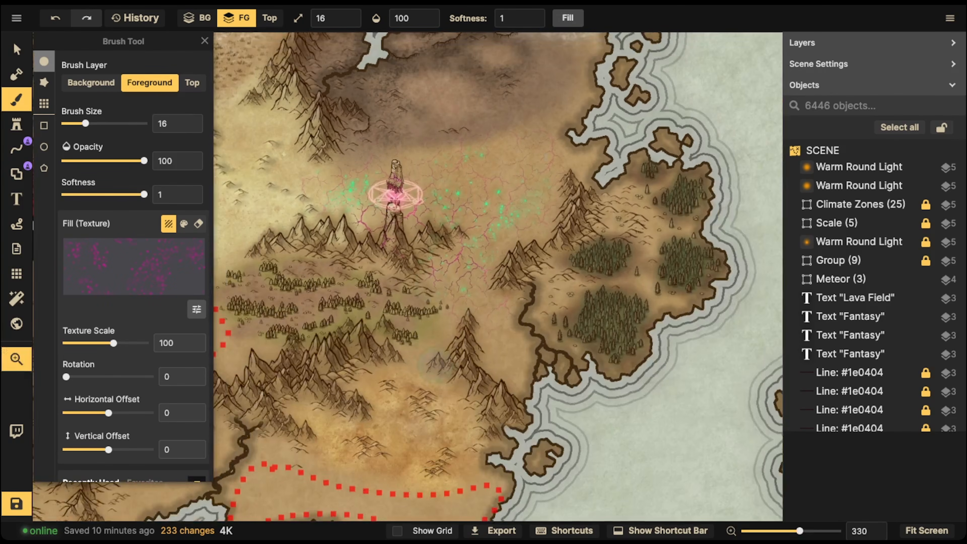
pyautogui.moveTo(419, 438); pyautogui.dragTo(506, 136)
pyautogui.moveTo(250, 483); pyautogui.dragTo(360, 80)
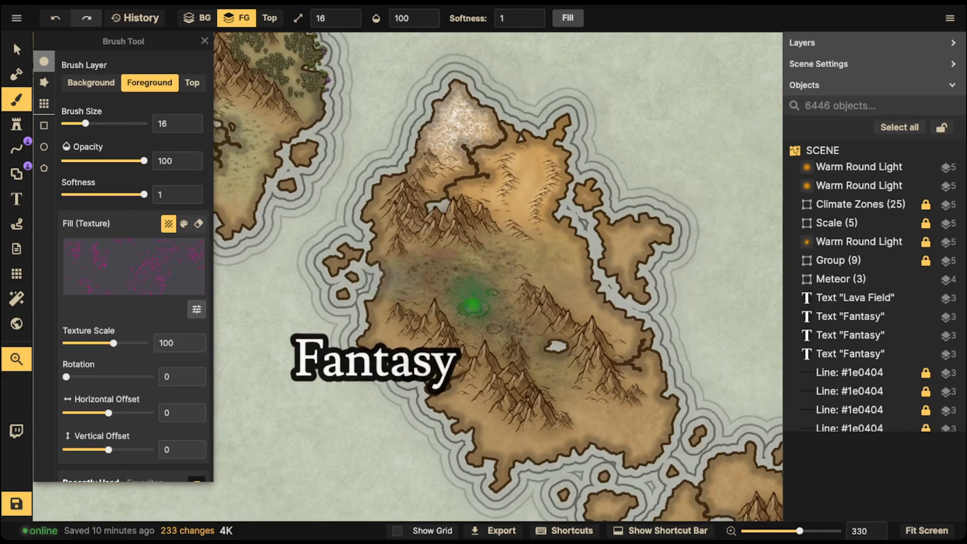
pyautogui.scroll(6, 406, 280)
pyautogui.press('space')
pyautogui.moveTo(514, 304); pyautogui.dragTo(398, 264)
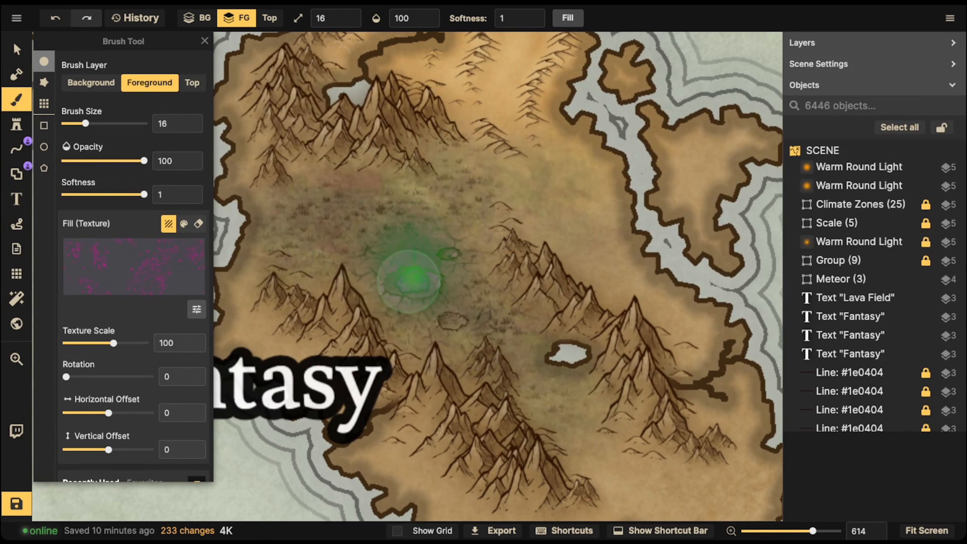
pyautogui.click(379, 281)
pyautogui.moveTo(113, 343); pyautogui.dragTo(99, 343)
pyautogui.moveTo(424, 278)
pyautogui.mouseDown()
pyautogui.moveTo(382, 287)
pyautogui.moveTo(412, 297)
pyautogui.moveTo(455, 295)
pyautogui.moveTo(462, 284)
pyautogui.moveTo(424, 263)
pyautogui.moveTo(362, 264)
pyautogui.moveTo(434, 256)
pyautogui.moveTo(491, 279)
pyautogui.mouseUp()
pyautogui.scroll(-3, 411, 232)
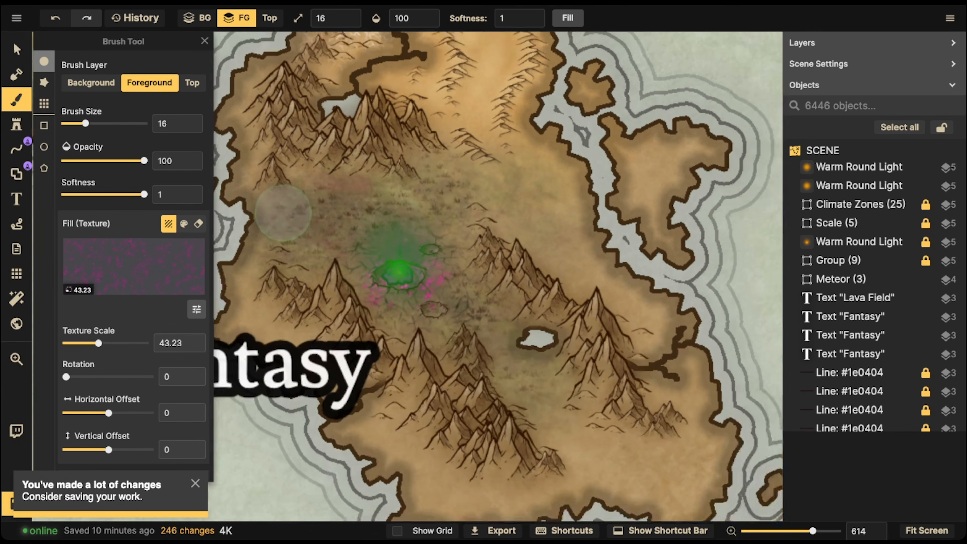
# Review the glowing meteor impact site on its island and save the map.
pyautogui.press('s')
pyautogui.scroll(-3, 352, 242)
pyautogui.moveTo(379, 262); pyautogui.dragTo(426, 210)
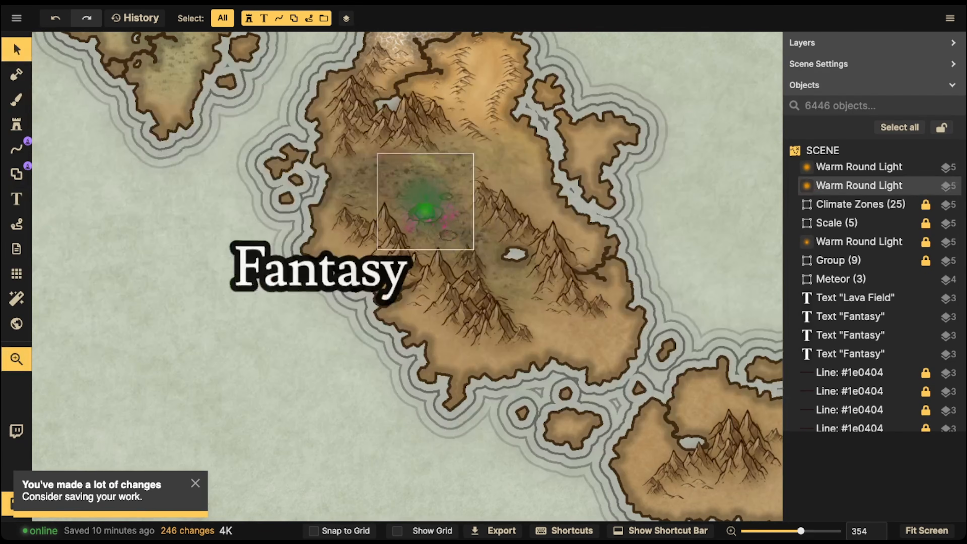
pyautogui.press('Escape')
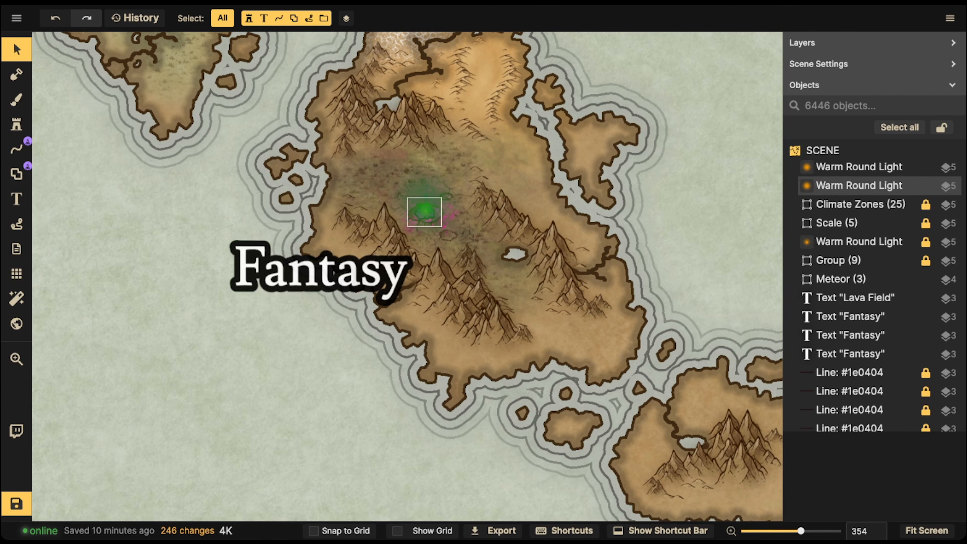
pyautogui.moveTo(447, 194); pyautogui.dragTo(436, 244)
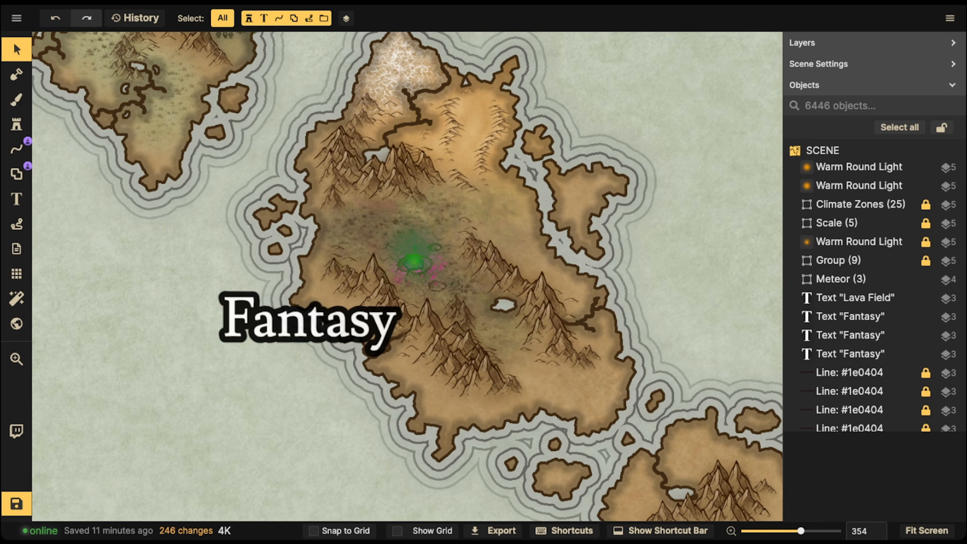
pyautogui.hotkey('ctrl', 's')
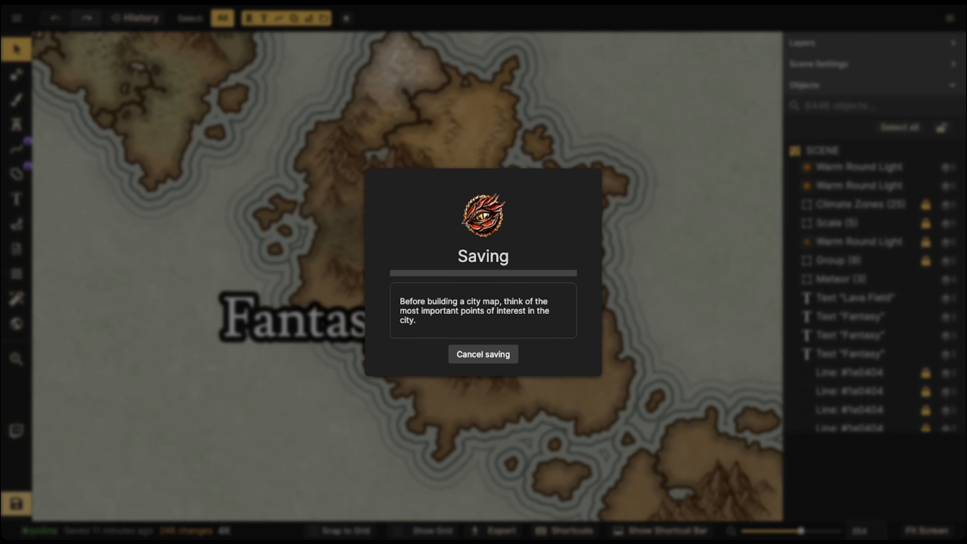
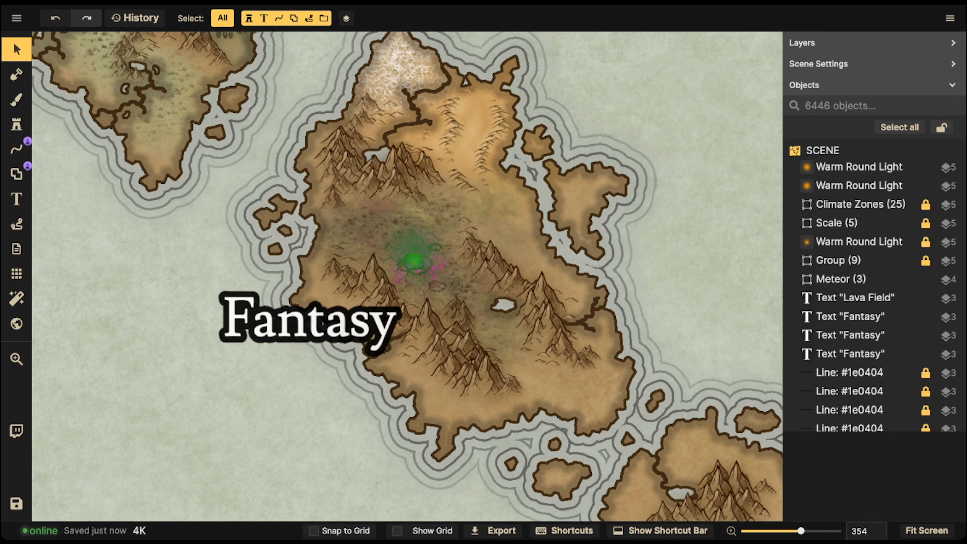
# Delete the "Fantasy" label and the red dotted outline on the southeastern peninsula beside the green swamp of the eastern continent.
pyautogui.scroll(-3, 463, 214)
pyautogui.scroll(-10, 337, 237)
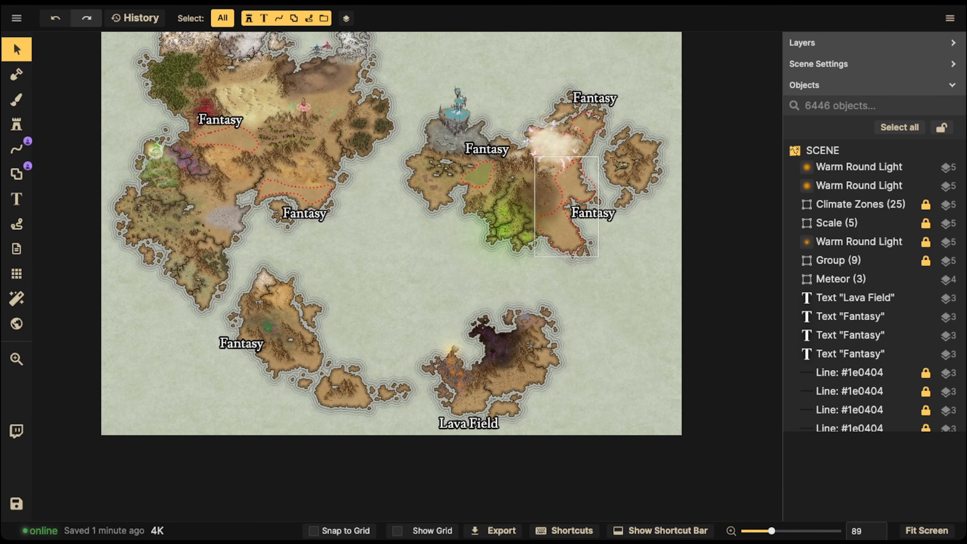
pyautogui.scroll(-1, 312, 162)
pyautogui.moveTo(312, 162); pyautogui.dragTo(409, 154)
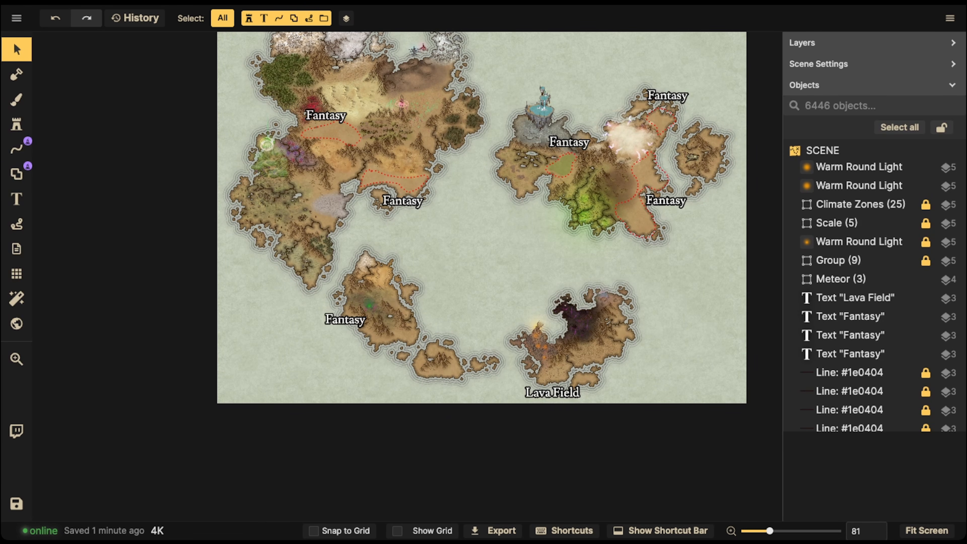
pyautogui.scroll(5, 407, 277)
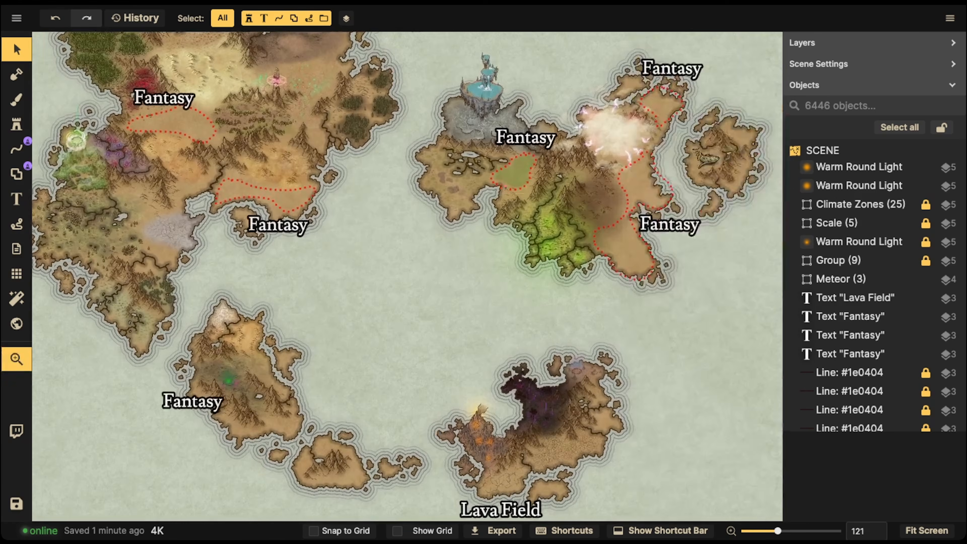
pyautogui.scroll(-3, 408, 277)
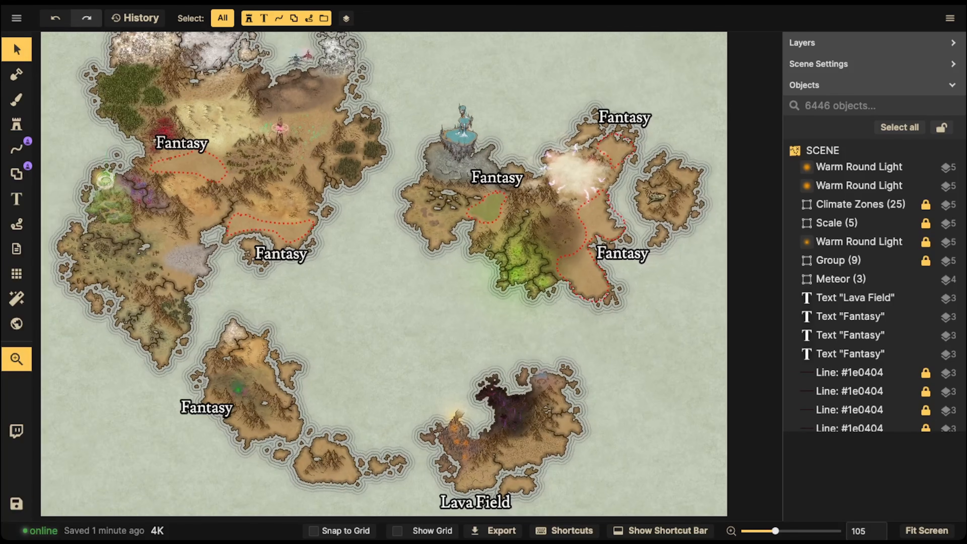
pyautogui.moveTo(602, 235); pyautogui.dragTo(484, 233)
pyautogui.scroll(4, 484, 232)
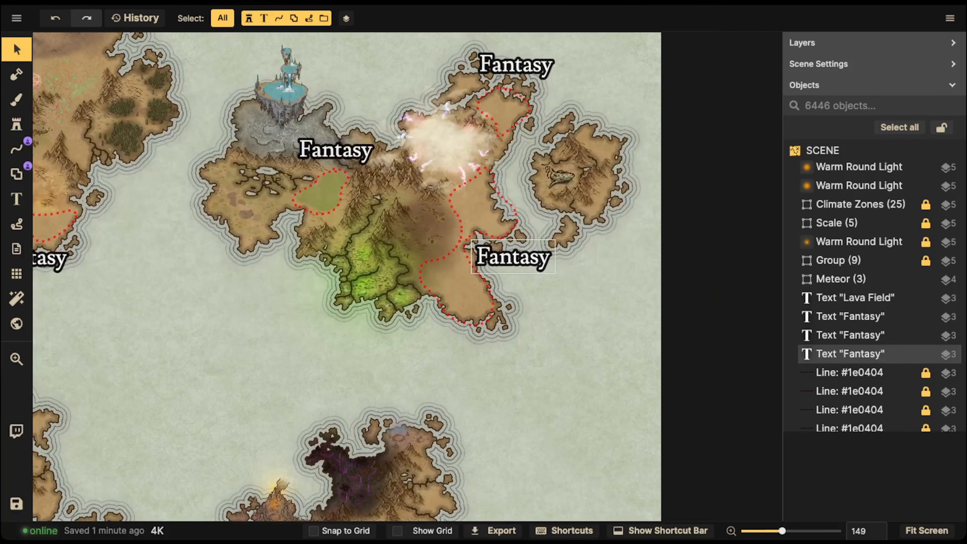
pyautogui.click(495, 257)
pyautogui.scroll(2, 495, 257)
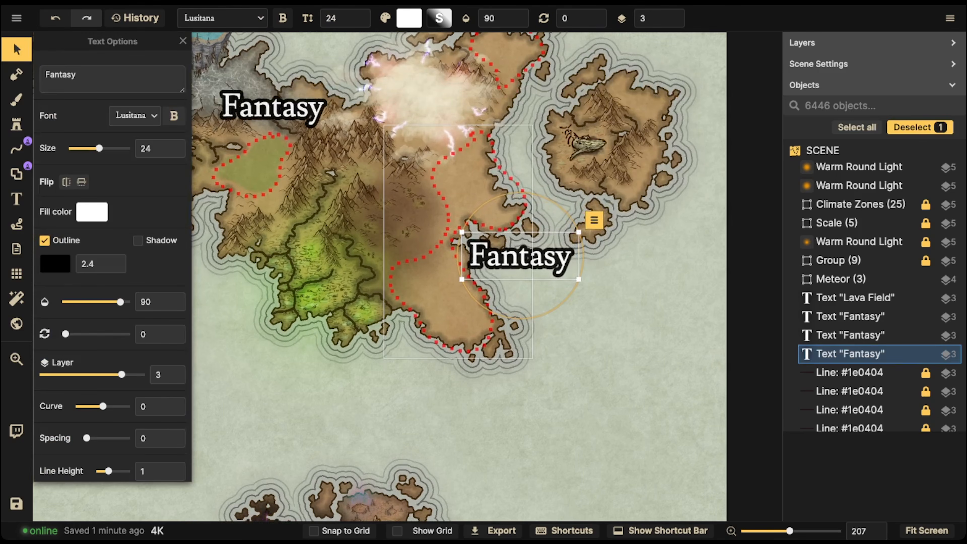
pyautogui.press('Delete')
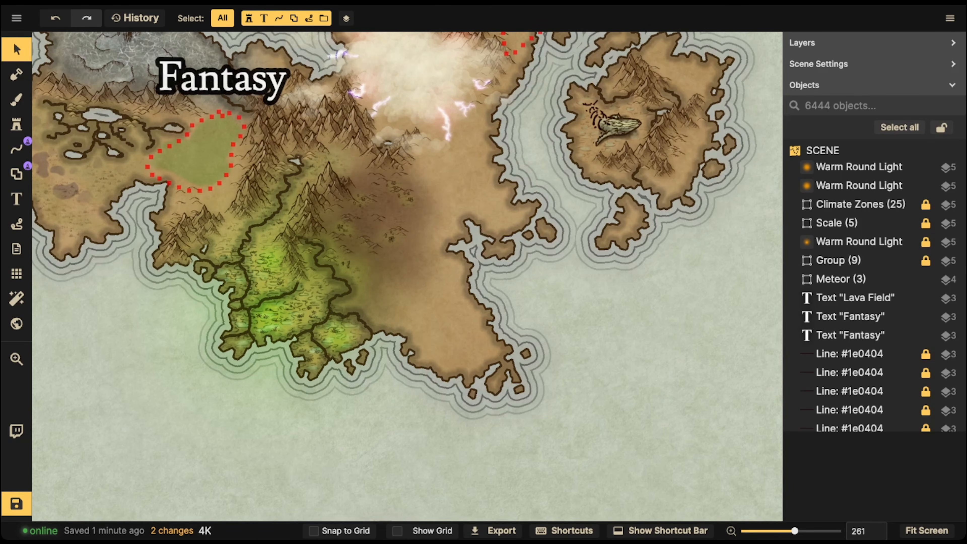
# Open the stamp catalog and browse the Parchment World and Fantasy World packs for a stamp to fill the eastern continent's peninsula.
pyautogui.moveTo(408, 276); pyautogui.dragTo(395, 337)
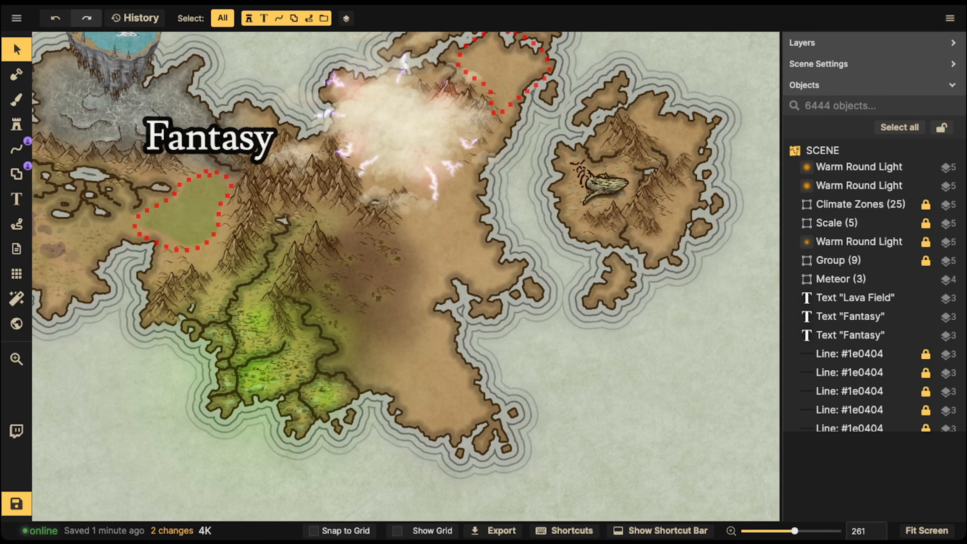
pyautogui.scroll(-3, 376, 246)
pyautogui.moveTo(228, 217); pyautogui.dragTo(271, 347)
pyautogui.scroll(4, 427, 347)
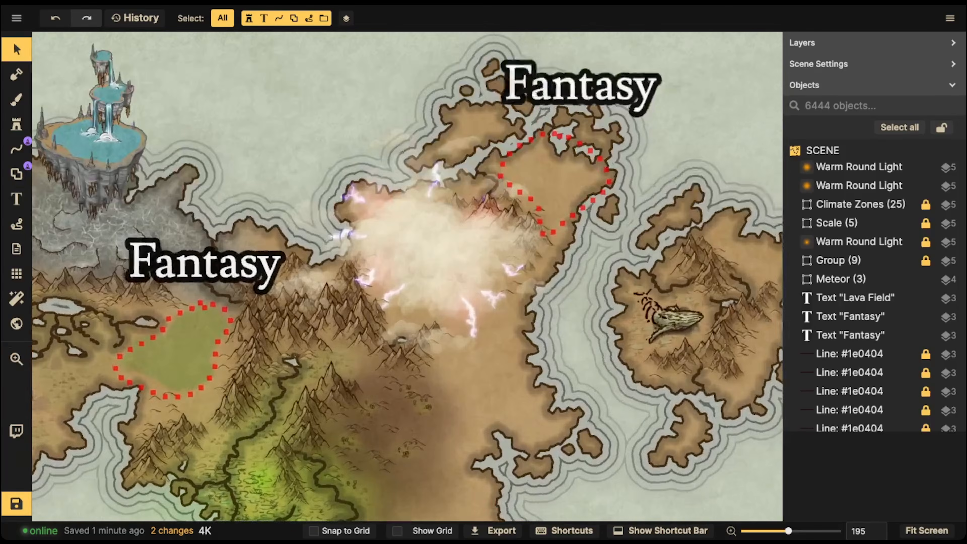
pyautogui.moveTo(426, 348); pyautogui.dragTo(330, 216)
pyautogui.click(17, 124)
pyautogui.click(126, 72)
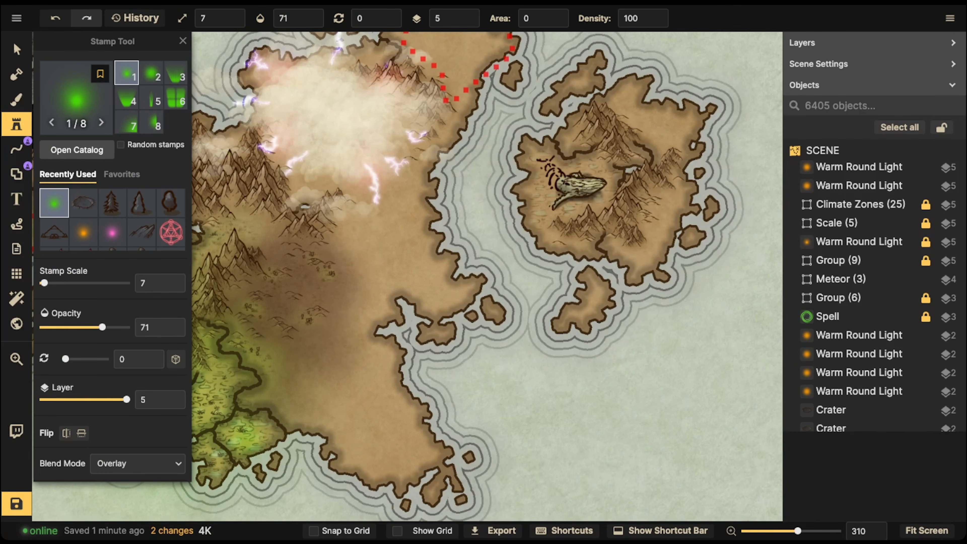
pyautogui.click(76, 150)
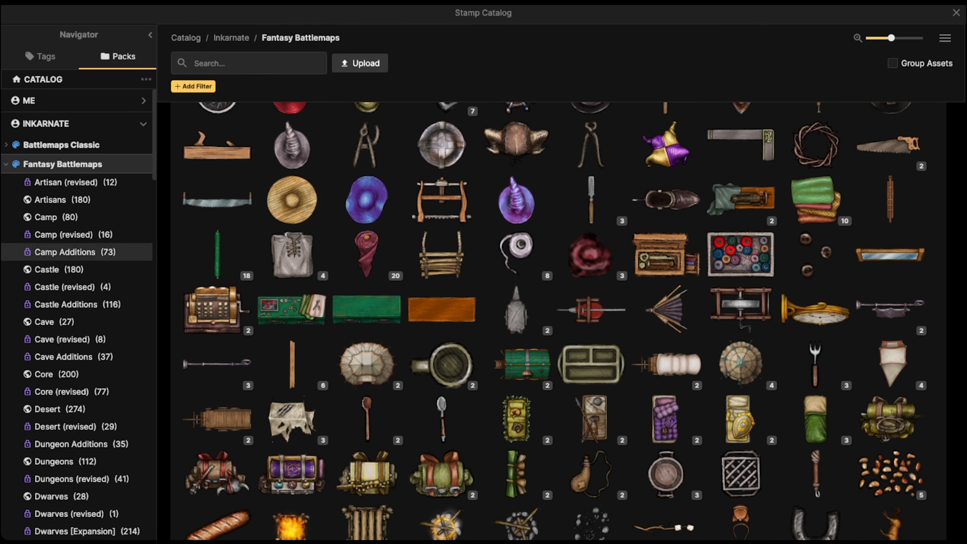
pyautogui.scroll(-20, 76, 267)
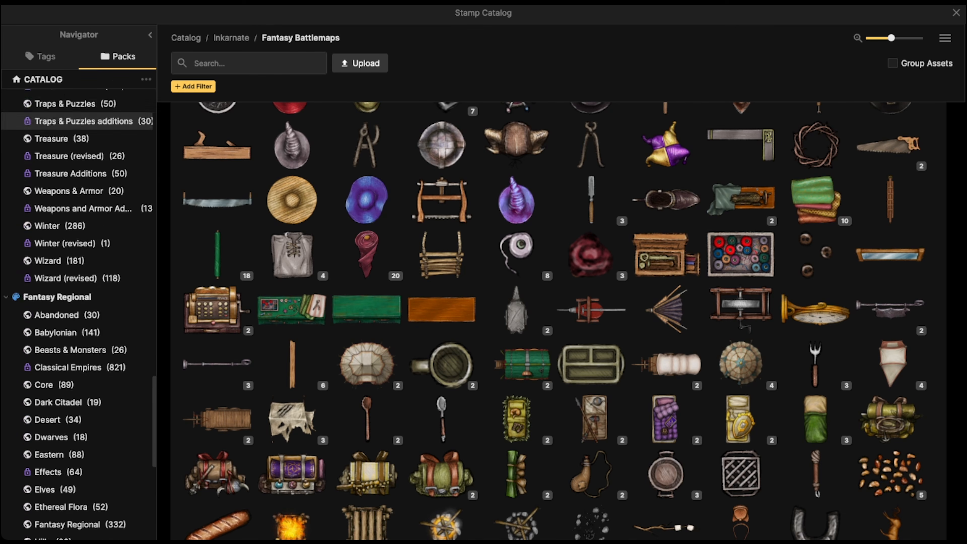
pyautogui.scroll(-10, 76, 293)
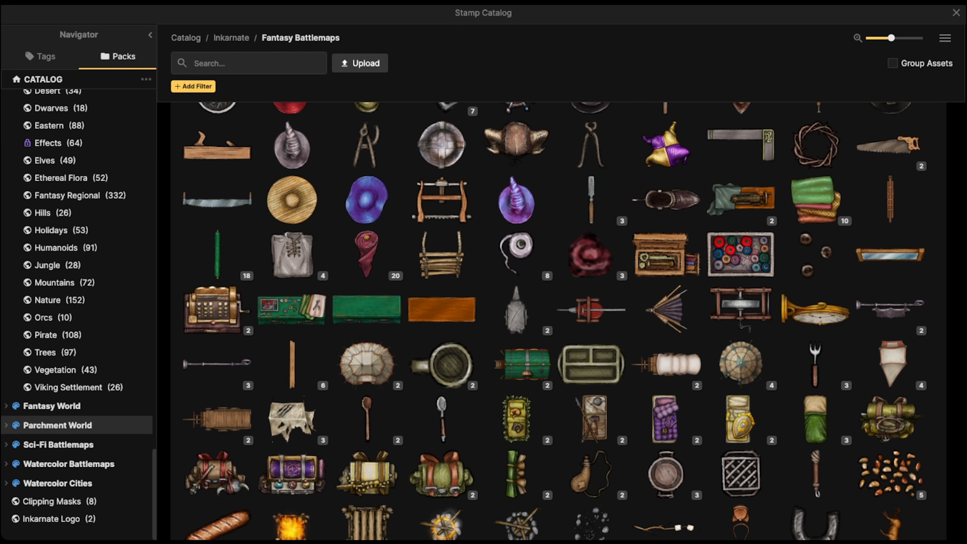
pyautogui.click(57, 425)
pyautogui.scroll(-15, 517, 305)
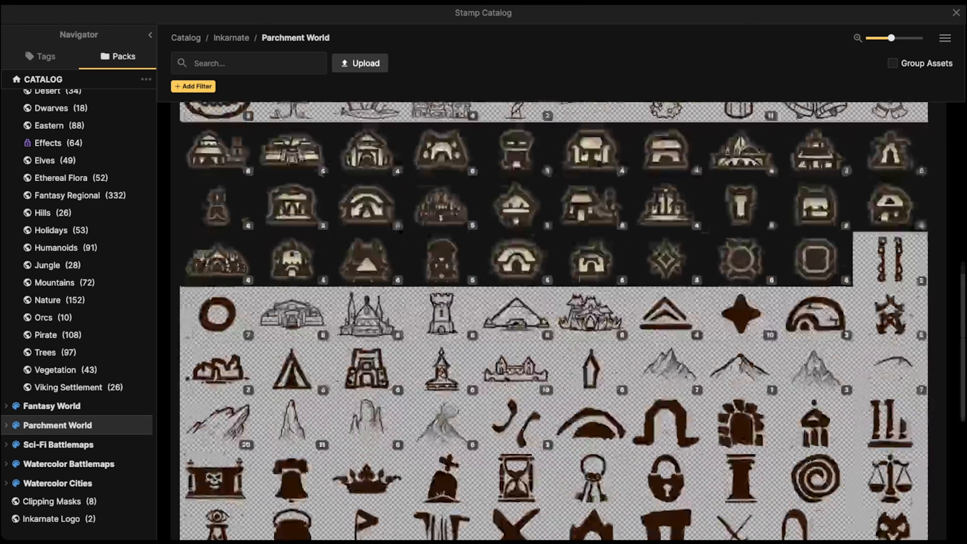
pyautogui.scroll(-3, 292, 267)
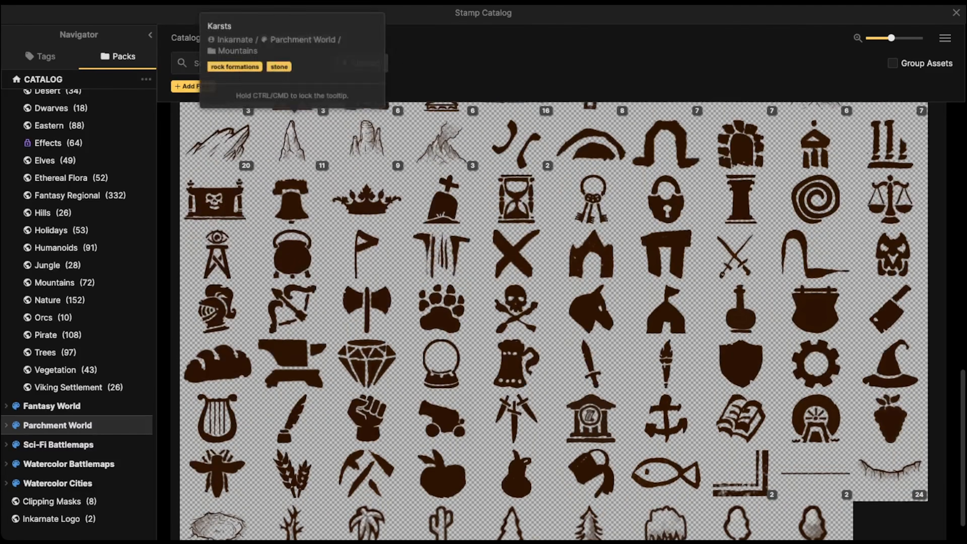
pyautogui.scroll(3, 218, 236)
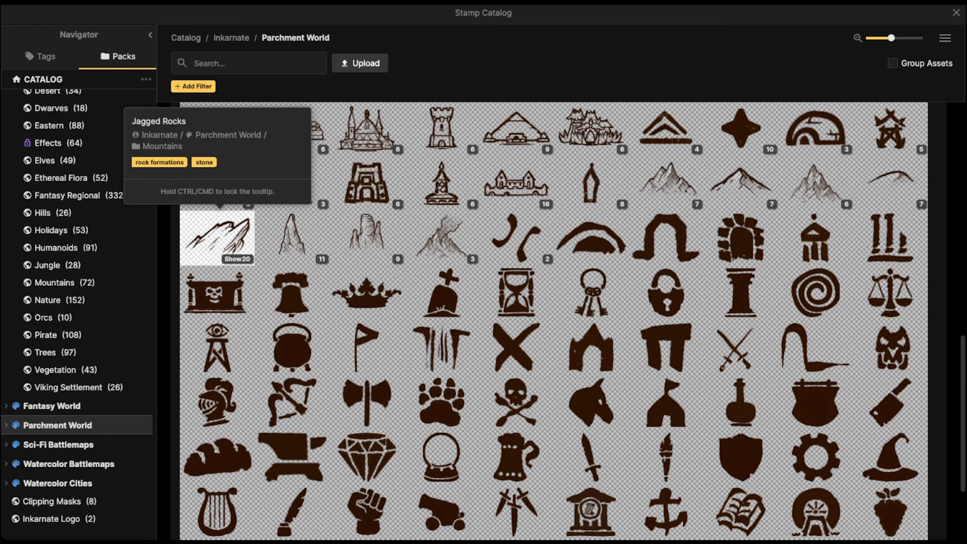
pyautogui.scroll(-3, 514, 335)
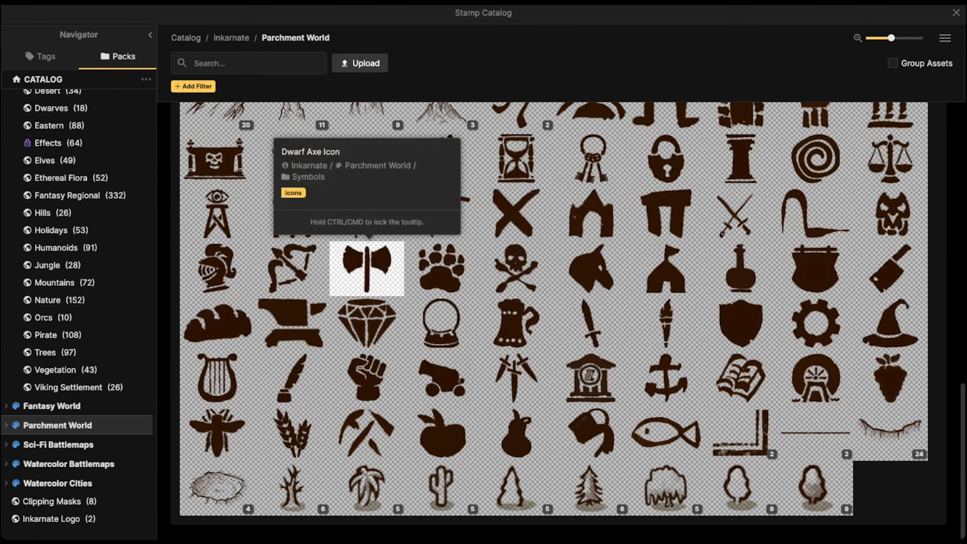
pyautogui.scroll(5, 367, 268)
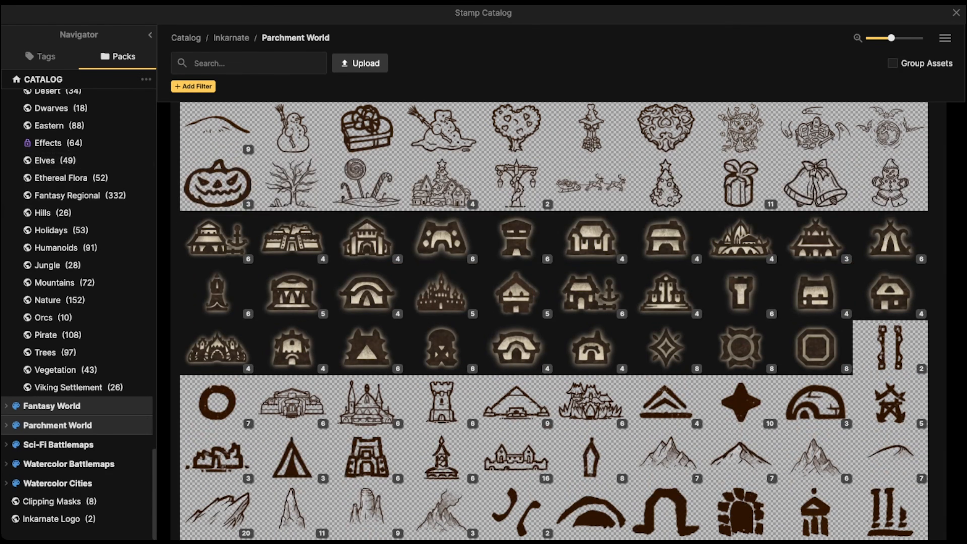
pyautogui.click(51, 406)
pyautogui.scroll(-5, 366, 343)
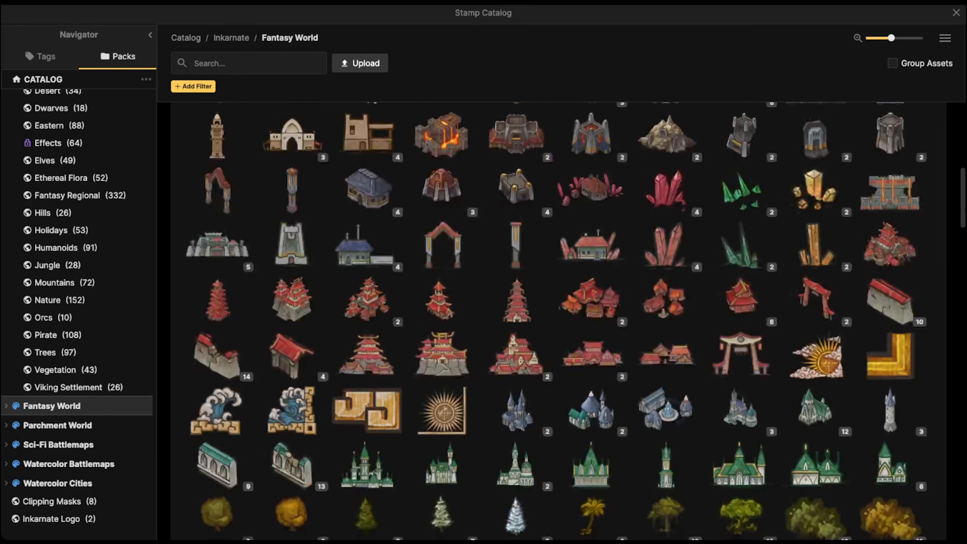
pyautogui.scroll(-2, 815, 160)
pyautogui.scroll(2, 741, 168)
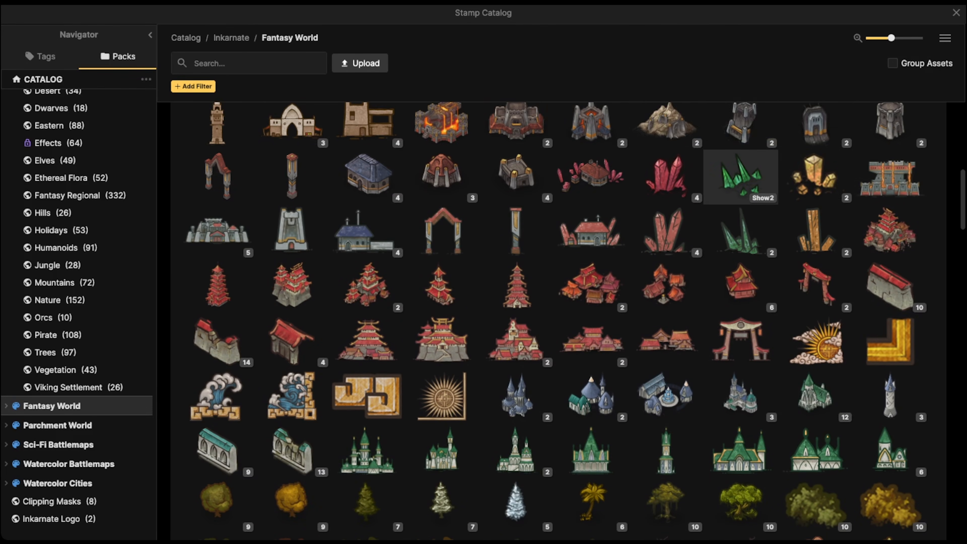
# Load the green crystal cluster stamp and try it at scale 97 over the eastern continent.
pyautogui.click(741, 176)
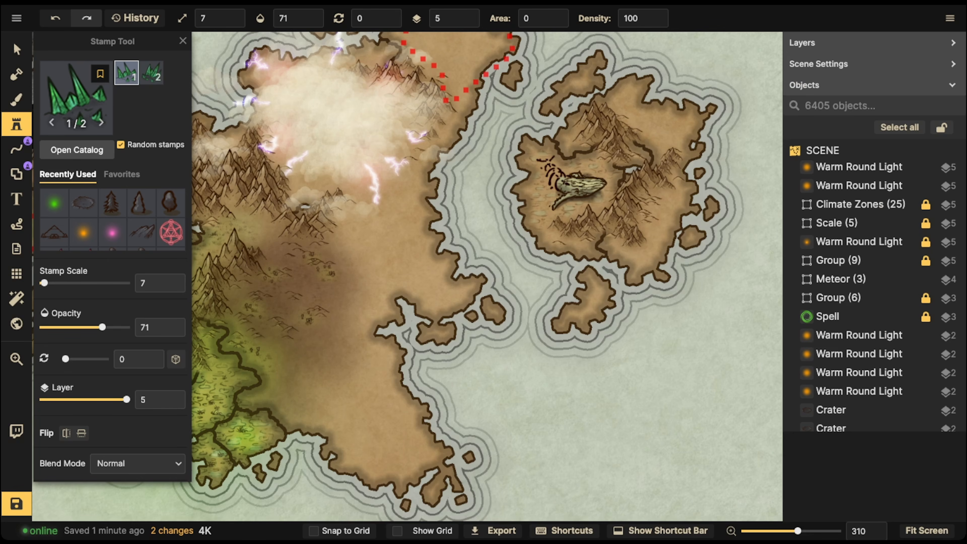
pyautogui.scroll(2, 376, 229)
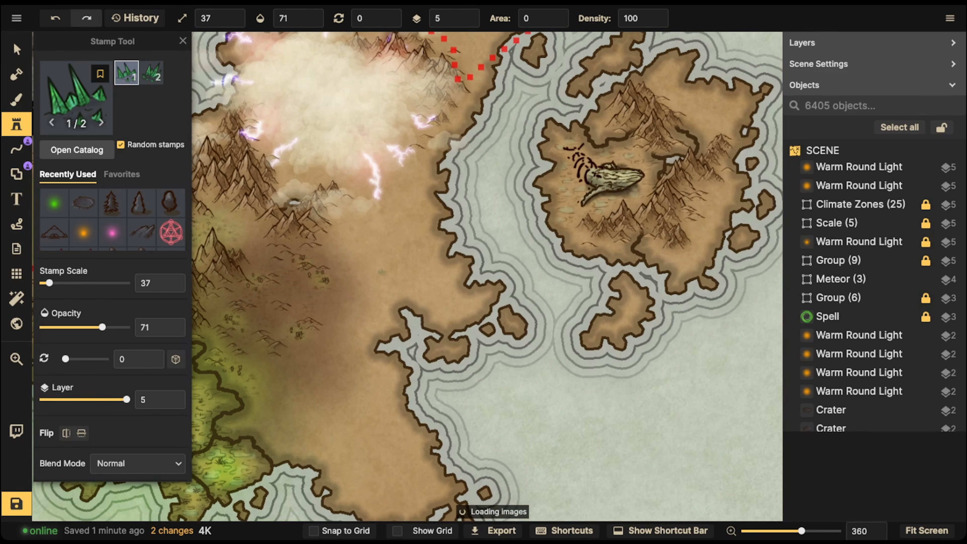
pyautogui.moveTo(381, 250); pyautogui.dragTo(385, 358)
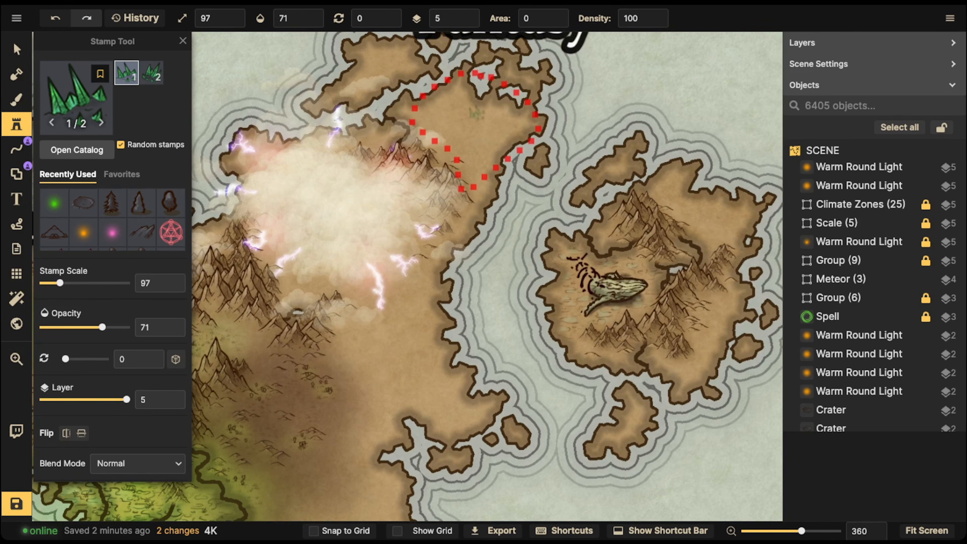
pyautogui.moveTo(405, 269); pyautogui.dragTo(398, 156)
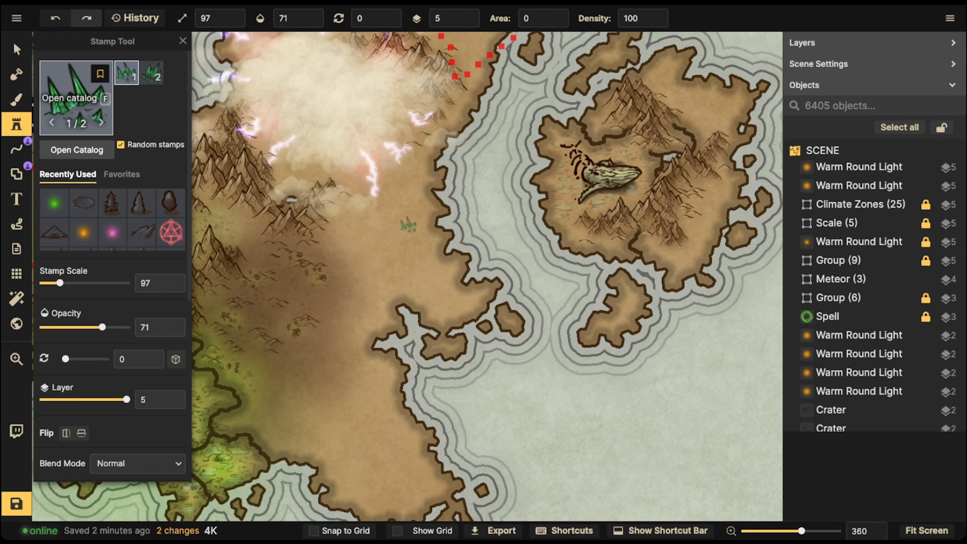
# Switch the stamp to the yellow crystal cluster from the Fantasy World pack.
pyautogui.press('f')
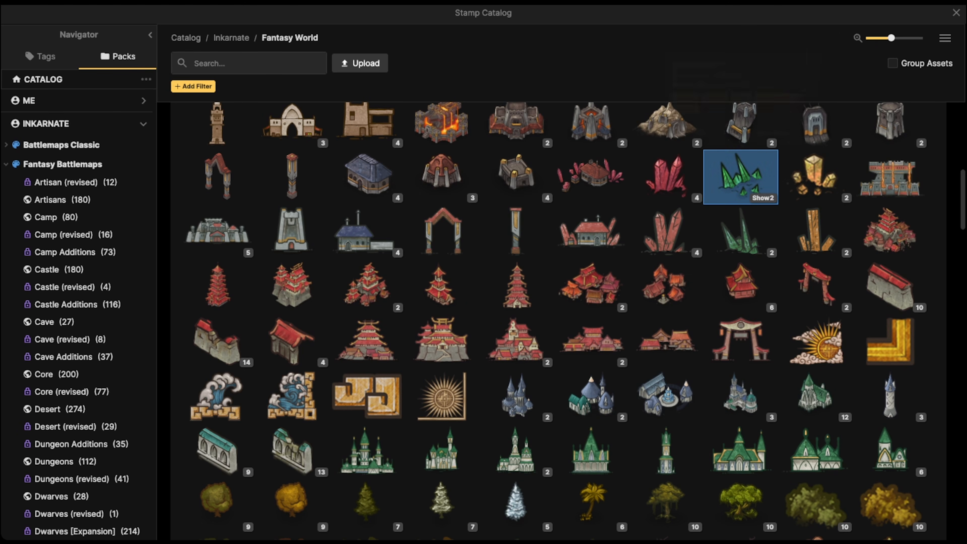
pyautogui.click(815, 177)
# Look over the map's regions, from the glowing meteor impact island across to the eastern continent.
pyautogui.press('space')
pyautogui.moveTo(406, 194); pyautogui.dragTo(452, 228)
pyautogui.moveTo(229, 244); pyautogui.dragTo(952, 179)
pyautogui.scroll(-4, 291, 244)
pyautogui.moveTo(291, 244); pyautogui.dragTo(503, 377)
pyautogui.moveTo(370, 429); pyautogui.dragTo(590, 62)
pyautogui.moveTo(462, 337); pyautogui.dragTo(415, 299)
pyautogui.scroll(3, 415, 299)
pyautogui.scroll(2, 448, 289)
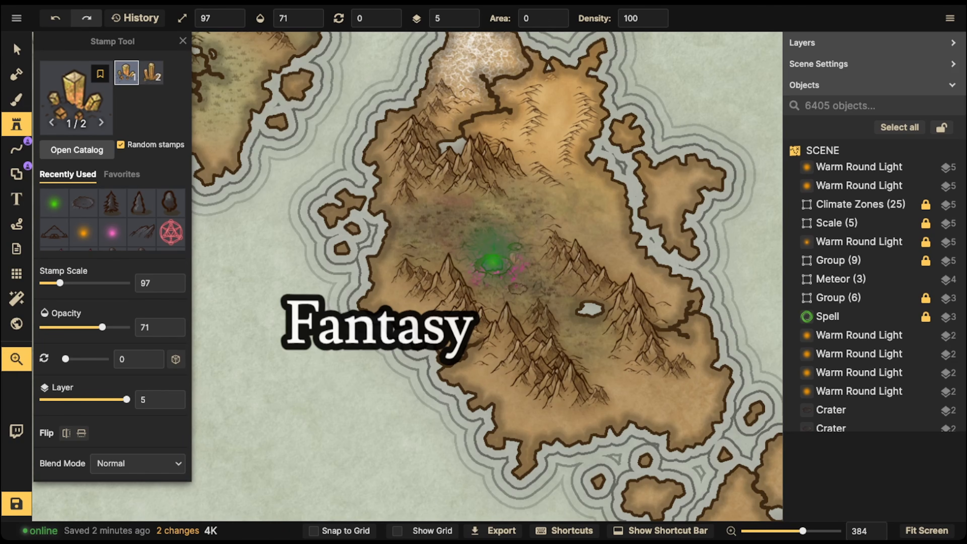
pyautogui.moveTo(670, 213); pyautogui.dragTo(248, 366)
pyautogui.moveTo(762, 400); pyautogui.dragTo(249, 433)
pyautogui.moveTo(381, 68); pyautogui.dragTo(291, 488)
pyautogui.moveTo(419, 152); pyautogui.dragTo(419, 304)
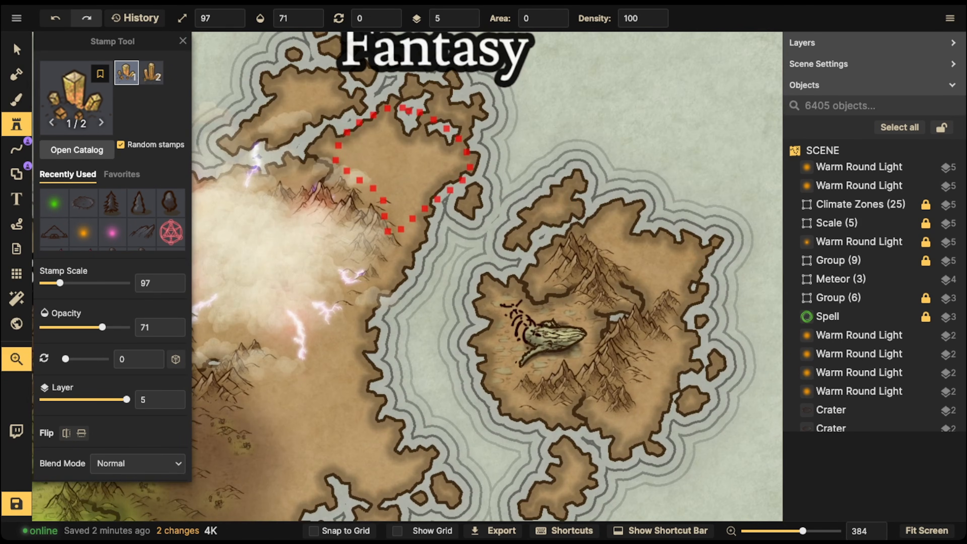
# Stamp yellow crystals at scale 117: a pair below the storm cloud, a pair southwest of the inlet and one on the southern peninsula.
pyautogui.scroll(6, 351, 231)
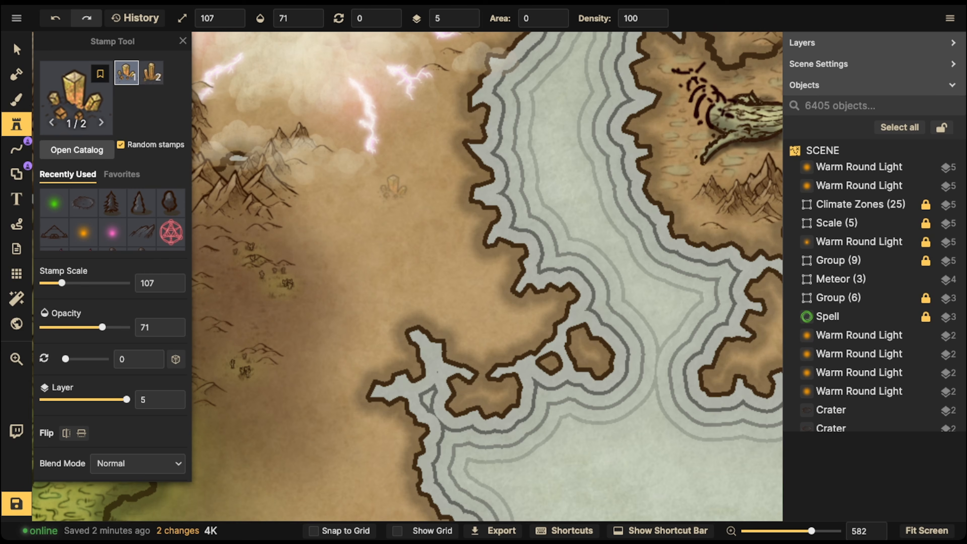
pyautogui.click(393, 181)
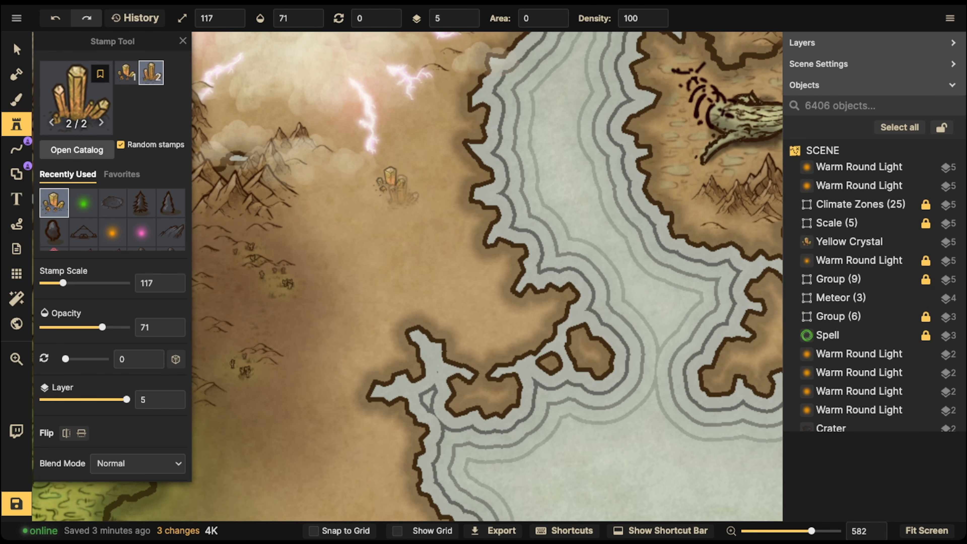
pyautogui.click(408, 193)
pyautogui.moveTo(297, 387); pyautogui.dragTo(364, 197)
pyautogui.click(378, 194)
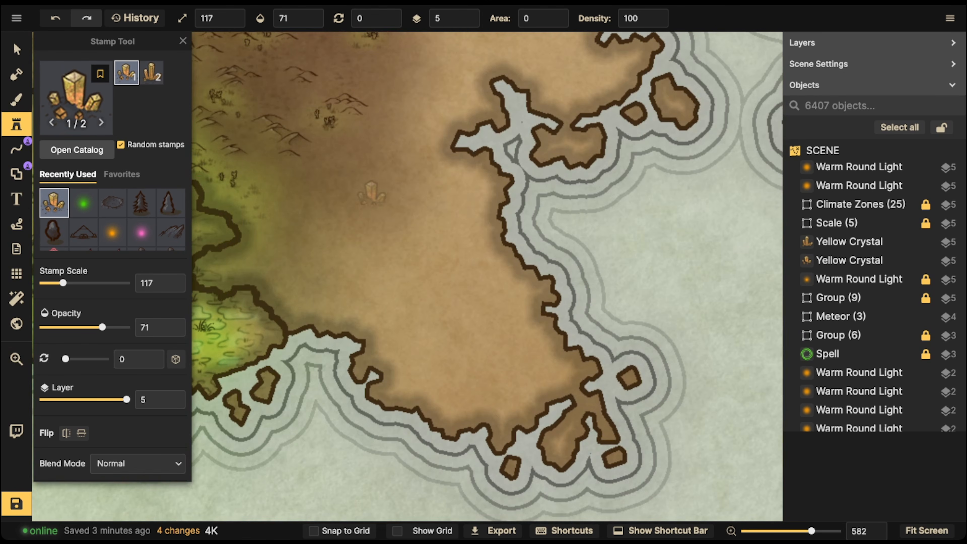
pyautogui.click(423, 198)
pyautogui.click(472, 341)
# Stamp three more yellow crystals: one southwest of the pair below the storm cloud, one north of the inlet and one beside its western tip.
pyautogui.scroll(-2, 424, 200)
pyautogui.moveTo(530, 50); pyautogui.dragTo(505, 218)
pyautogui.click(402, 184)
pyautogui.moveTo(411, 296); pyautogui.dragTo(461, 149)
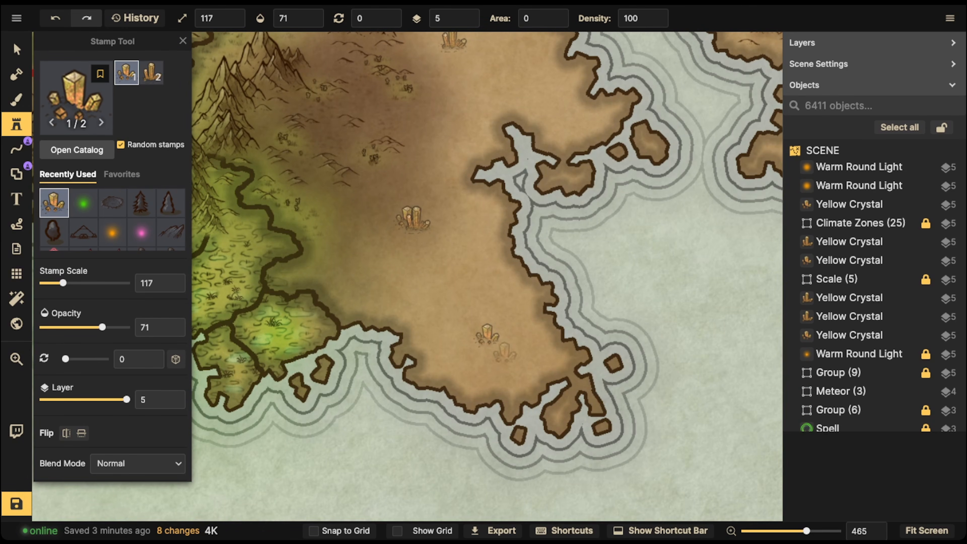
pyautogui.moveTo(485, 85); pyautogui.dragTo(466, 132)
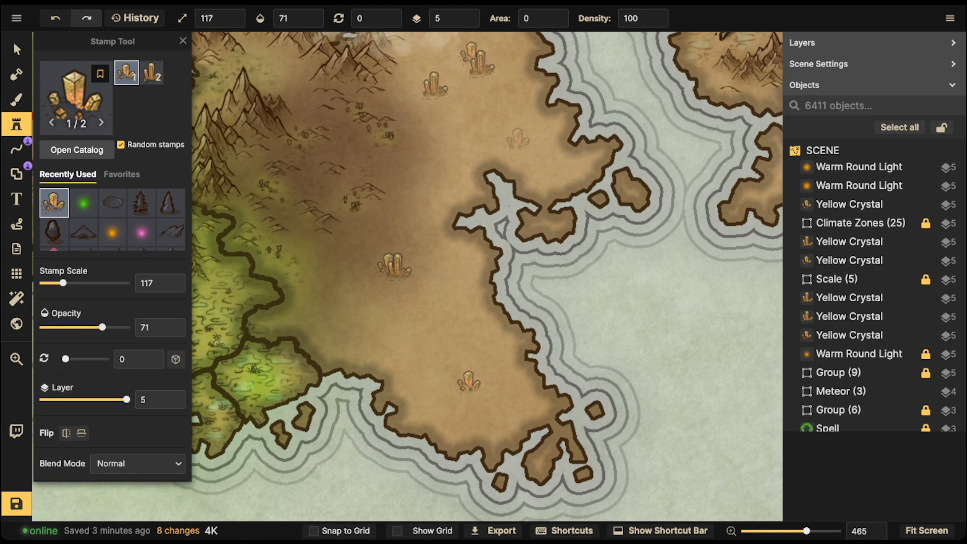
pyautogui.click(522, 137)
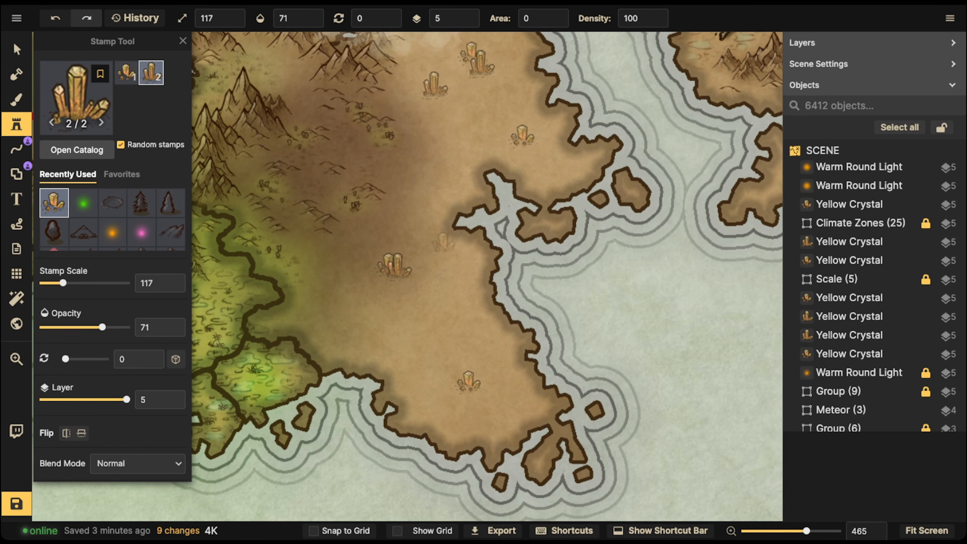
pyautogui.click(443, 243)
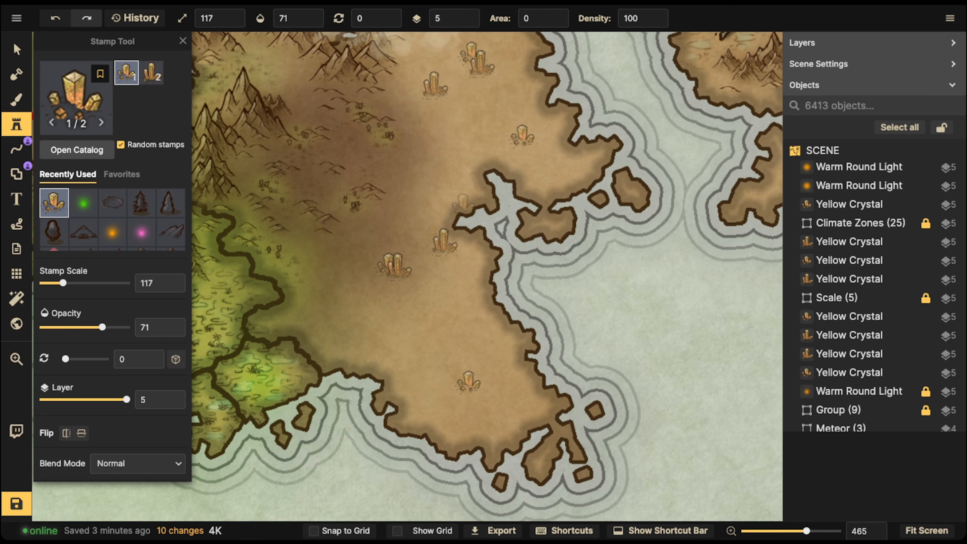
# Select all stamps from the yellow crystal set and move them to layer 0.
pyautogui.press('space')
pyautogui.moveTo(452, 180); pyautogui.dragTo(448, 369)
pyautogui.moveTo(465, 223); pyautogui.dragTo(504, 121)
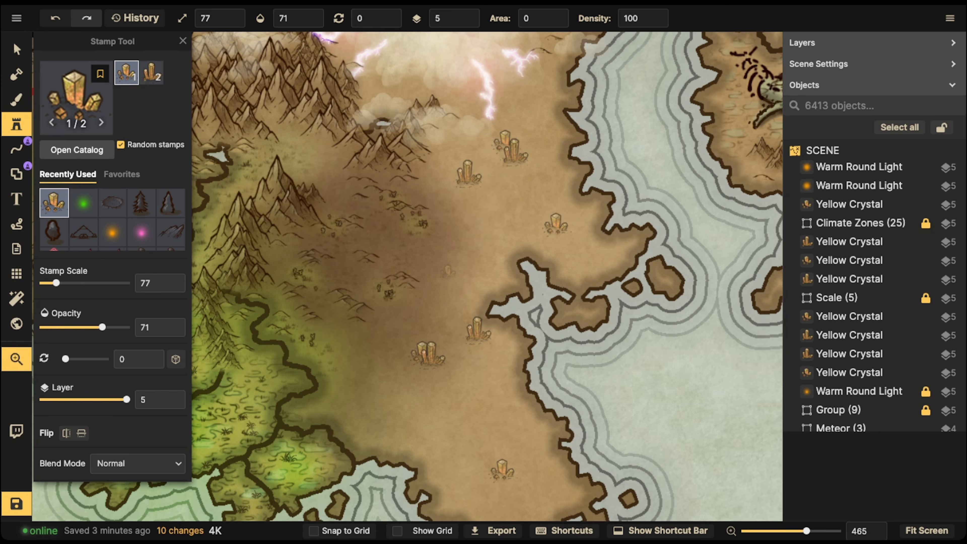
pyautogui.moveTo(448, 271); pyautogui.dragTo(467, 108)
pyautogui.click(17, 50)
pyautogui.click(478, 252)
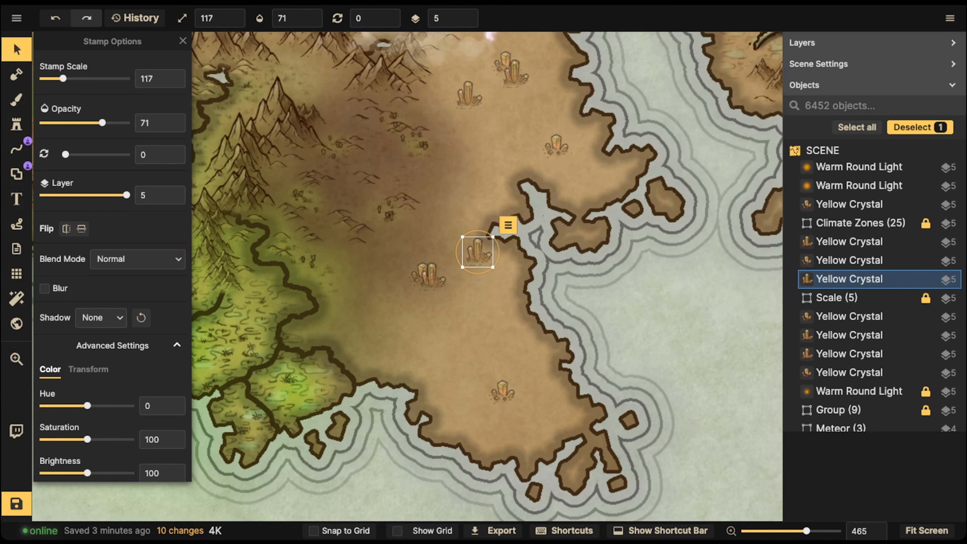
pyautogui.click(507, 64)
pyautogui.click(538, 51)
pyautogui.moveTo(558, 72)
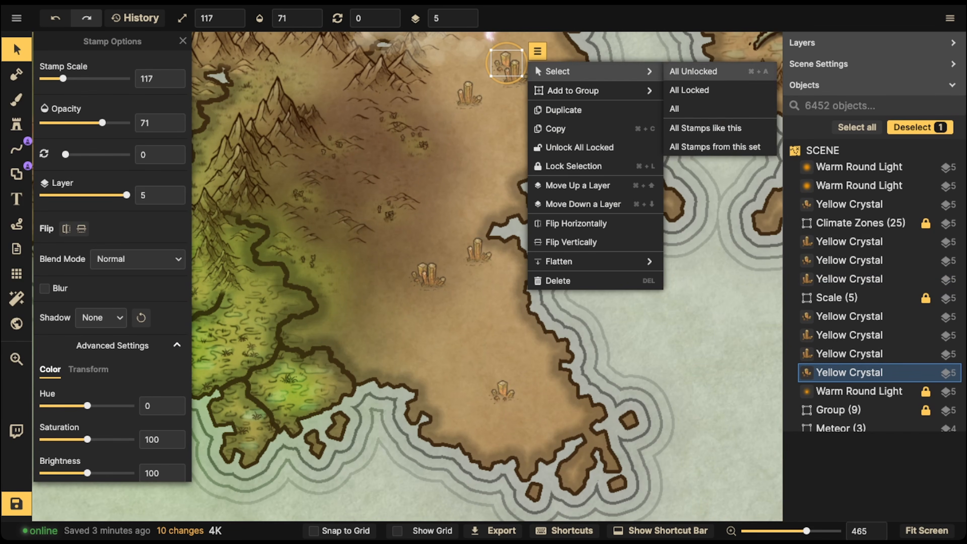
pyautogui.click(709, 147)
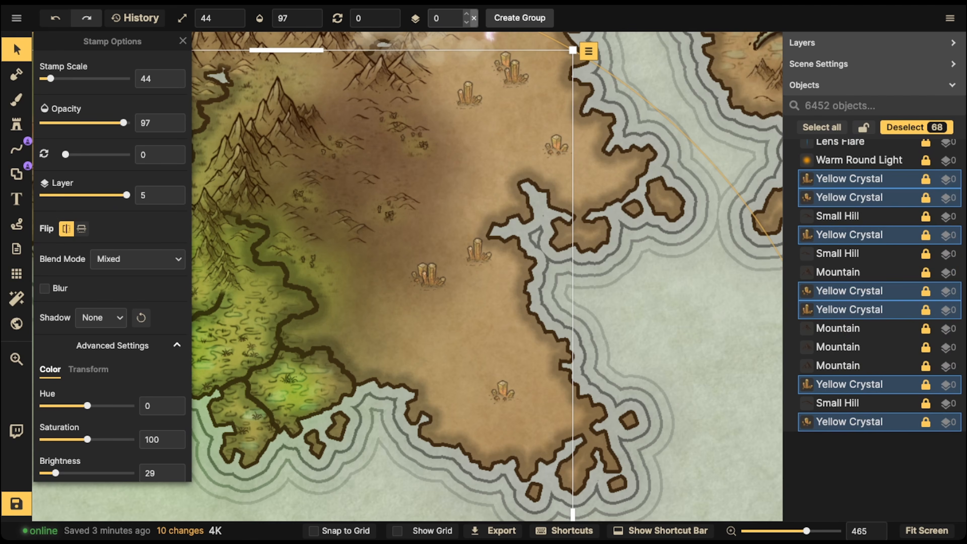
pyautogui.click(473, 18)
pyautogui.click(468, 95)
# Look over the crystal-covered peninsula and the surrounding regions of the map.
pyautogui.scroll(-2, 468, 95)
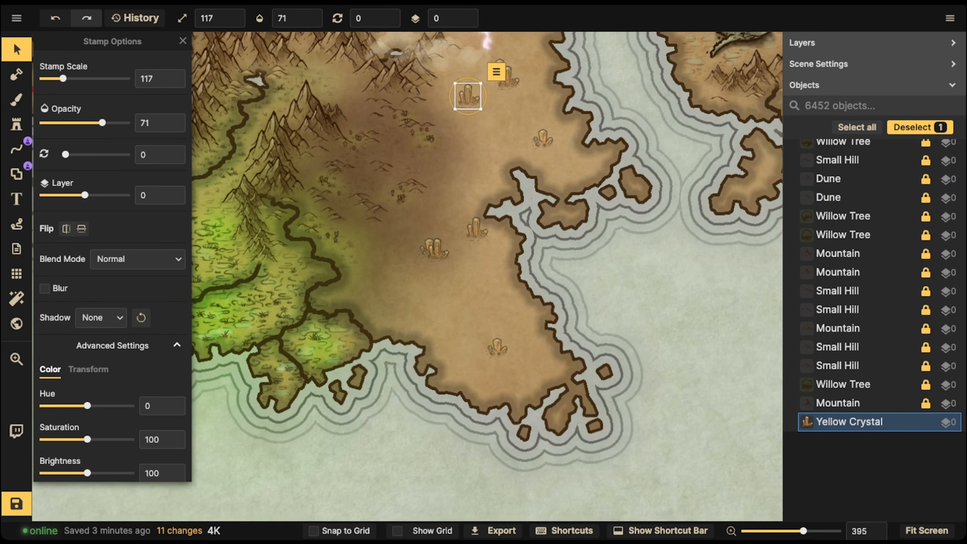
pyautogui.moveTo(468, 96); pyautogui.dragTo(715, 74)
pyautogui.moveTo(381, 267); pyautogui.dragTo(610, 233)
pyautogui.moveTo(343, 342); pyautogui.dragTo(610, 172)
pyautogui.moveTo(227, 234); pyautogui.dragTo(571, 305)
pyautogui.scroll(-2, 572, 305)
pyautogui.moveTo(484, 267); pyautogui.dragTo(475, 359)
pyautogui.moveTo(533, 267); pyautogui.dragTo(240, 363)
pyautogui.moveTo(685, 343); pyautogui.dragTo(267, 153)
pyautogui.moveTo(479, 248); pyautogui.dragTo(526, 199)
pyautogui.scroll(3, 399, 255)
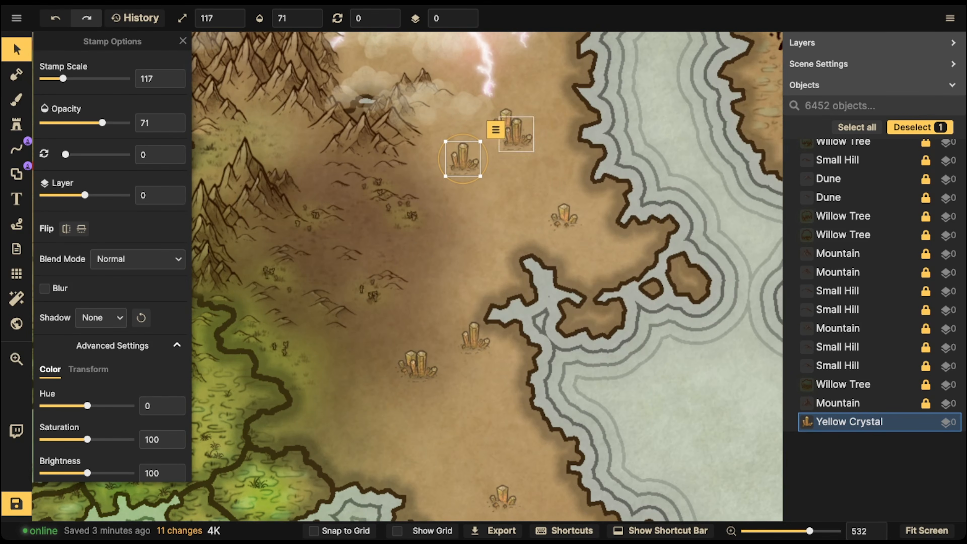
# Select the group of yellow crystals on the southeastern peninsula and set their opacity to 100.
pyautogui.press('Escape')
pyautogui.moveTo(430, 135); pyautogui.dragTo(603, 469)
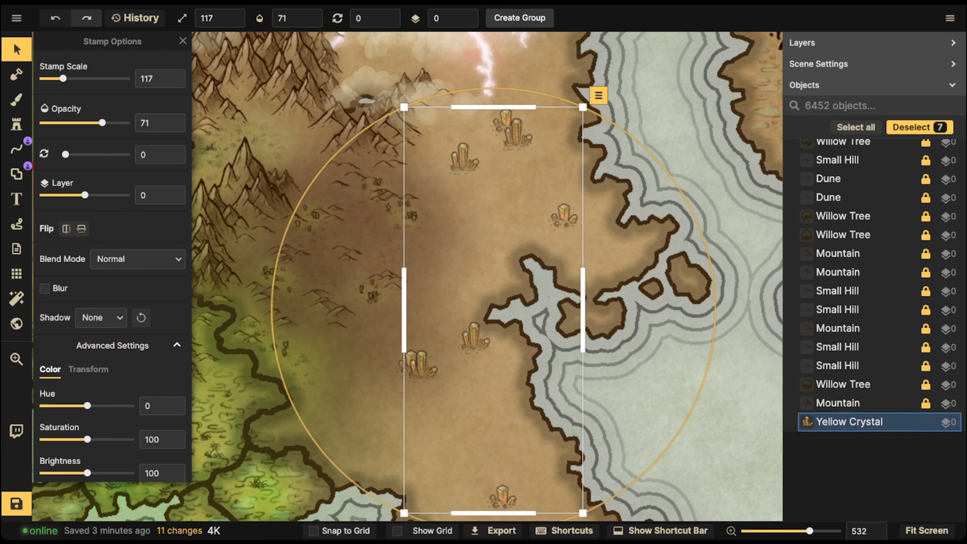
pyautogui.click(319, 18)
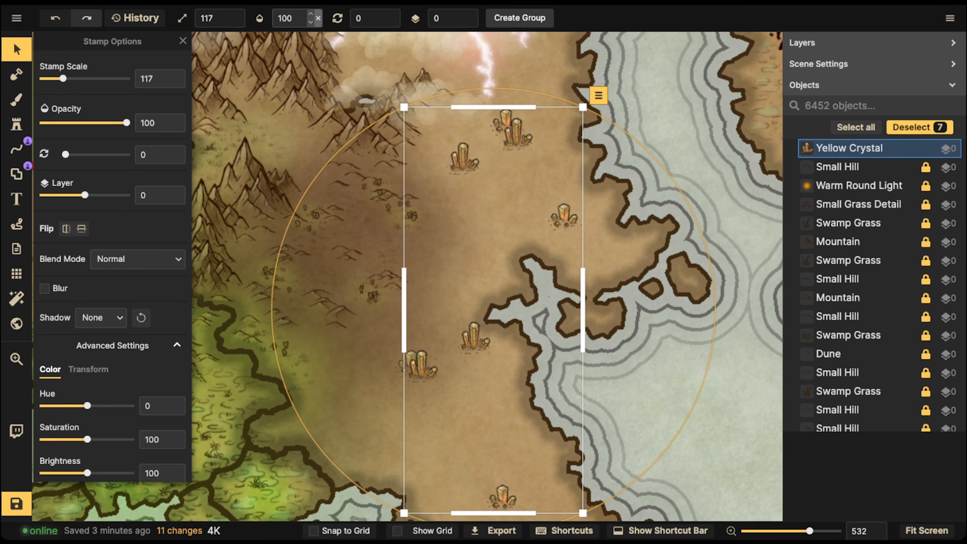
# Stamp a few small yellow crystals at scale 57 around the larger crystals southwest of the inlet's western tip.
pyautogui.scroll(-3, 482, 208)
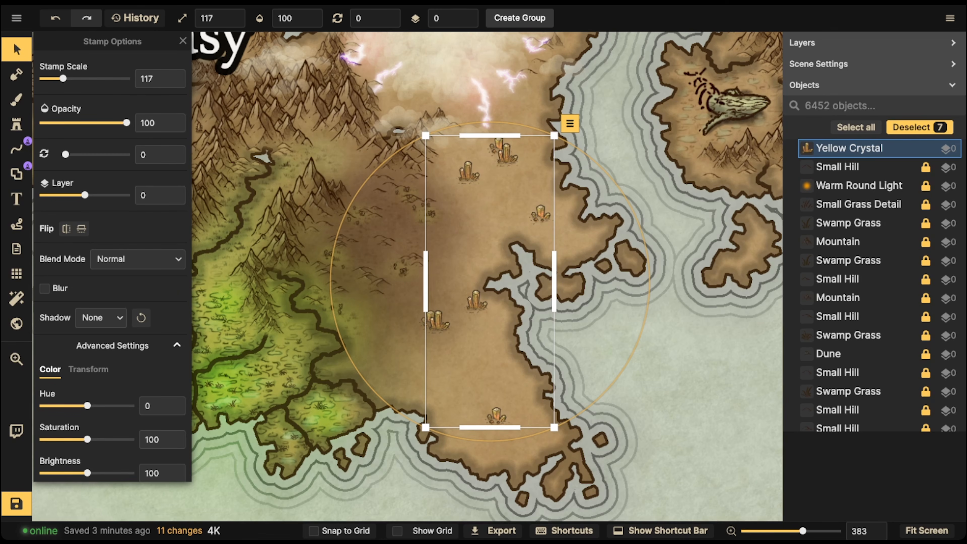
pyautogui.click(16, 124)
pyautogui.scroll(4, 351, 300)
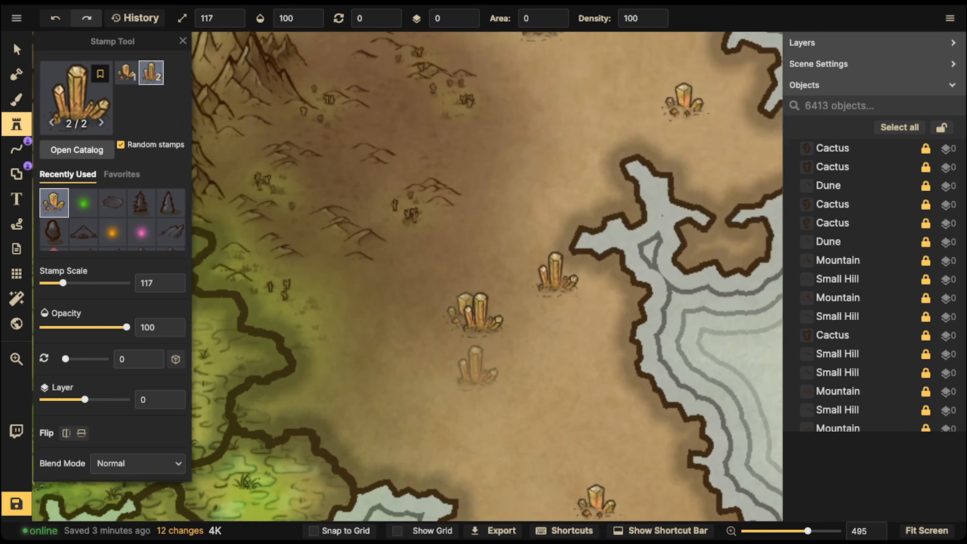
pyautogui.scroll(3, 476, 365)
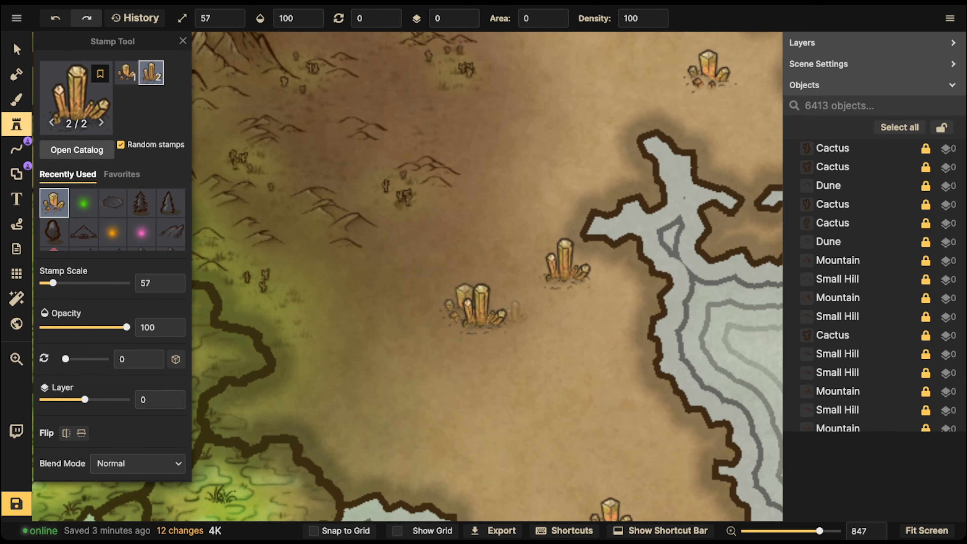
pyautogui.click(466, 341)
pyautogui.click(588, 294)
pyautogui.click(637, 316)
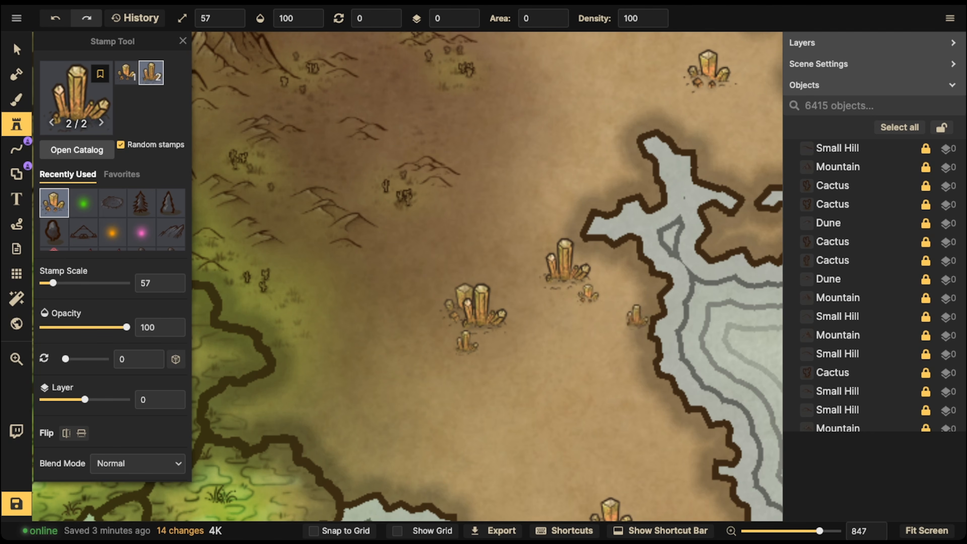
pyautogui.click(611, 326)
# Stamp more scale-57 crystals beside the large crystal north of the inlet and beneath the ones below the storm cloud.
pyautogui.moveTo(617, 126); pyautogui.dragTo(397, 328)
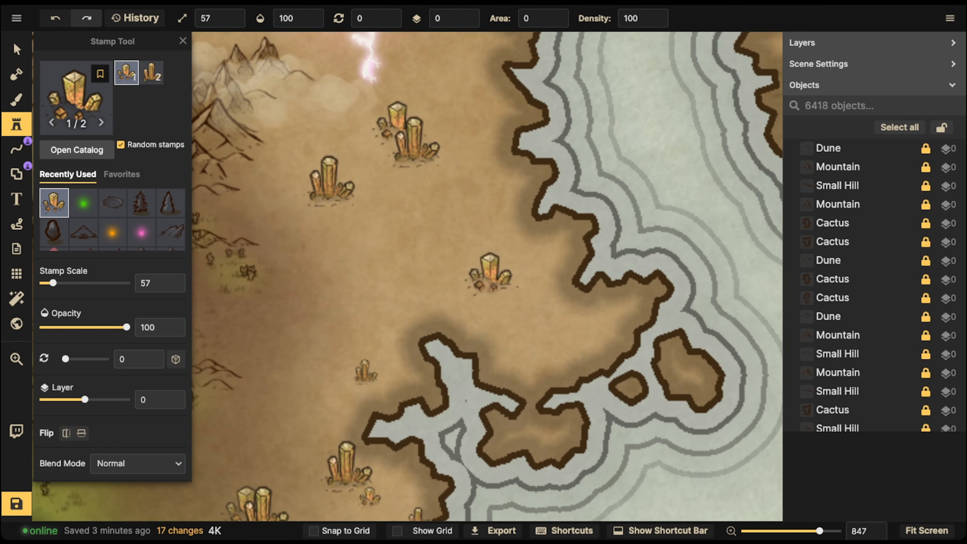
pyautogui.click(504, 287)
pyautogui.click(526, 288)
pyautogui.click(434, 177)
pyautogui.moveTo(414, 110); pyautogui.dragTo(410, 295)
pyautogui.click(434, 190)
pyautogui.moveTo(451, 371); pyautogui.dragTo(486, 228)
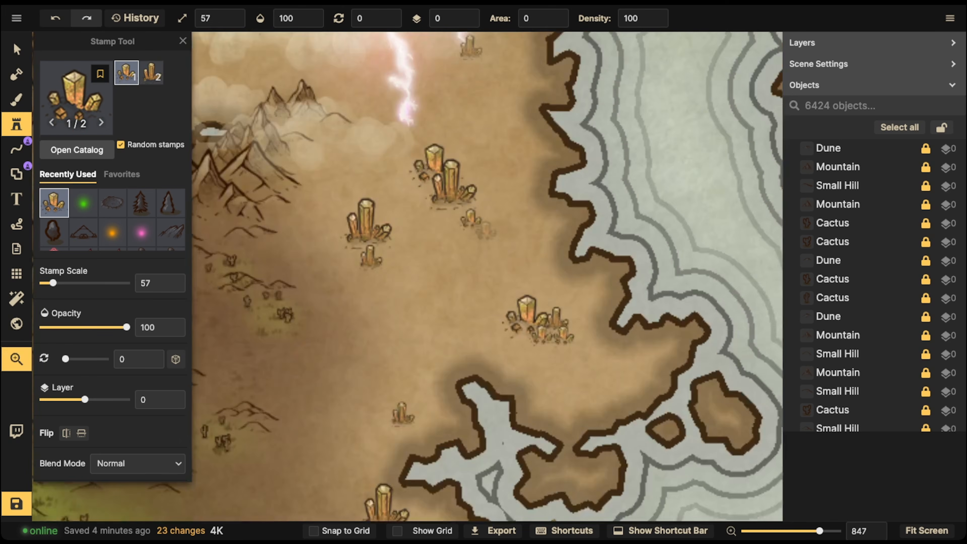
# Stamp scale-57 crystals in a trio on the southwestern peninsula, near its southern end, in the brown western area and beneath the storm.
pyautogui.scroll(-5, 486, 230)
pyautogui.moveTo(410, 413); pyautogui.dragTo(402, 301)
pyautogui.click(384, 296)
pyautogui.click(395, 294)
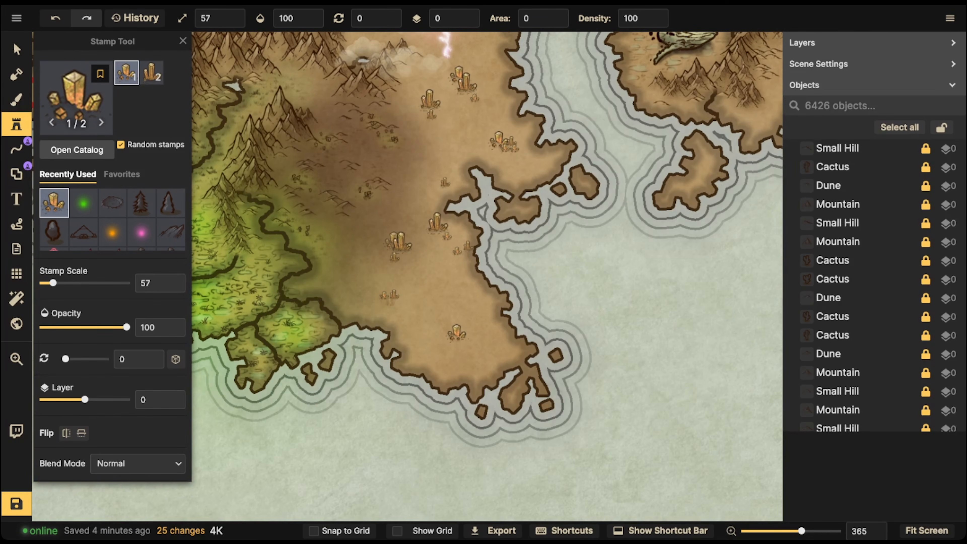
pyautogui.click(389, 301)
pyautogui.click(459, 362)
pyautogui.scroll(-2, 447, 285)
pyautogui.moveTo(443, 286); pyautogui.dragTo(481, 281)
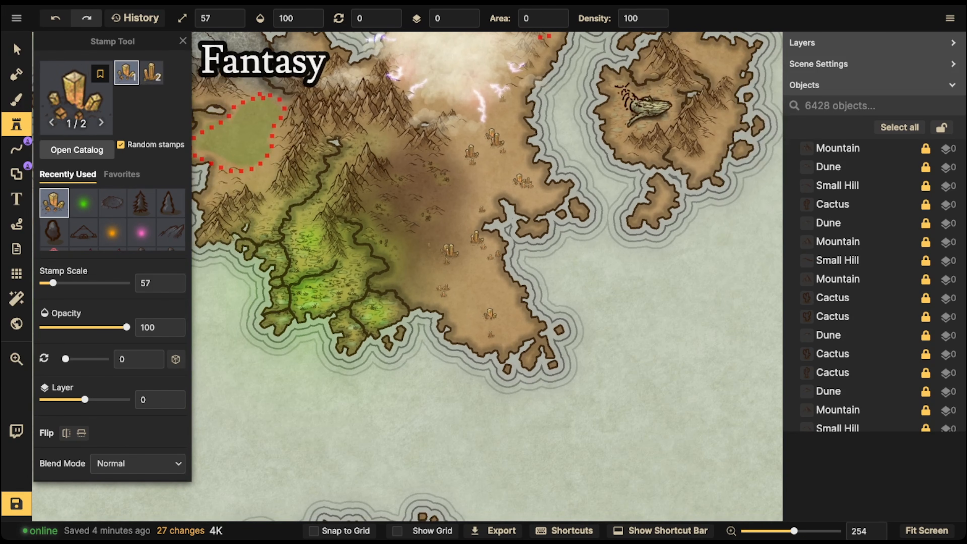
pyautogui.click(427, 241)
pyautogui.moveTo(427, 240); pyautogui.dragTo(424, 278)
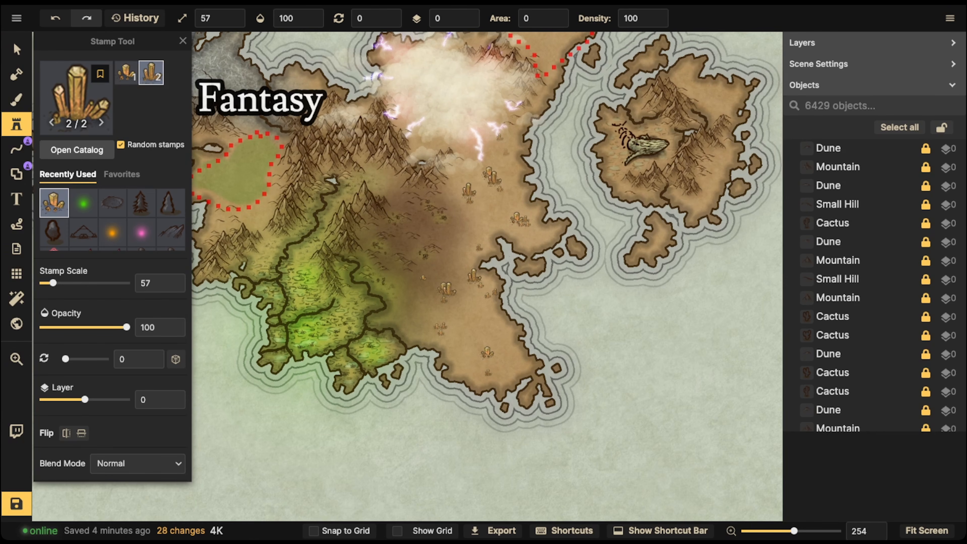
pyautogui.click(506, 151)
# Reduce the crystal stamp to scale 27 and scatter tiny crystals over the peninsula north of the inlet.
pyautogui.scroll(3, 459, 228)
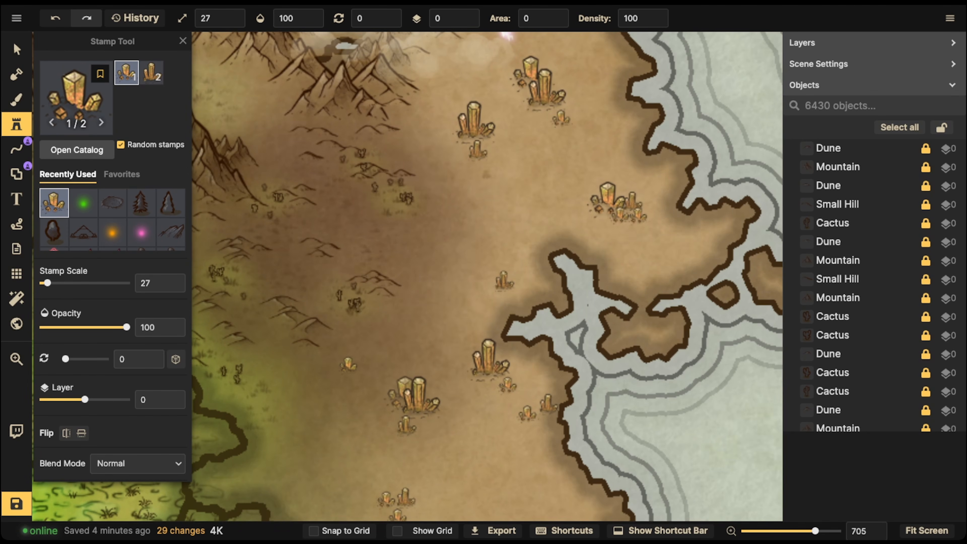
pyautogui.click(487, 174)
pyautogui.click(495, 185)
pyautogui.click(497, 173)
pyautogui.click(488, 73)
pyautogui.click(575, 161)
pyautogui.click(612, 111)
pyautogui.click(488, 75)
pyautogui.click(478, 76)
pyautogui.click(484, 82)
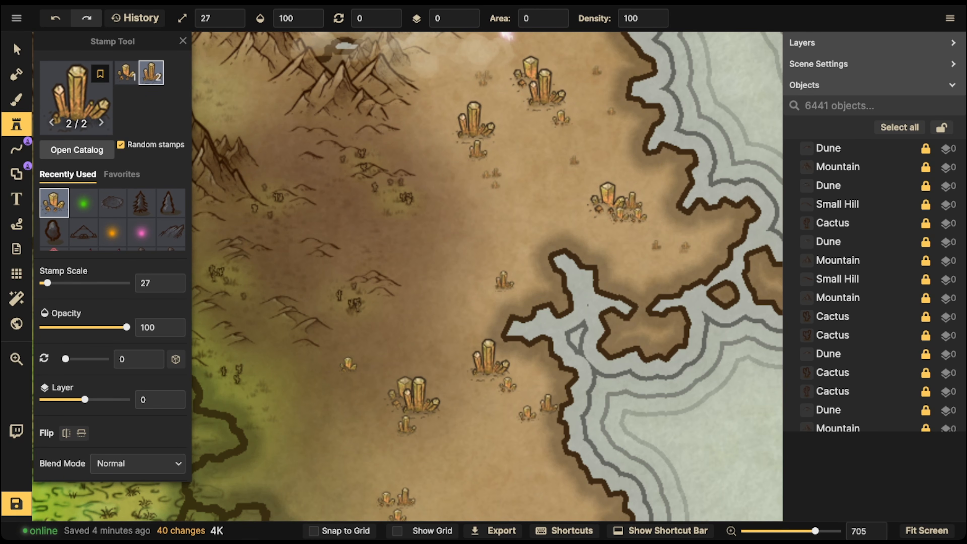
# Stamp a cluster of tiny crystals west of the inlet's tip, plus single ones to the south and southwest.
pyautogui.click(425, 328)
pyautogui.click(433, 327)
pyautogui.click(431, 334)
pyautogui.moveTo(487, 330); pyautogui.dragTo(475, 223)
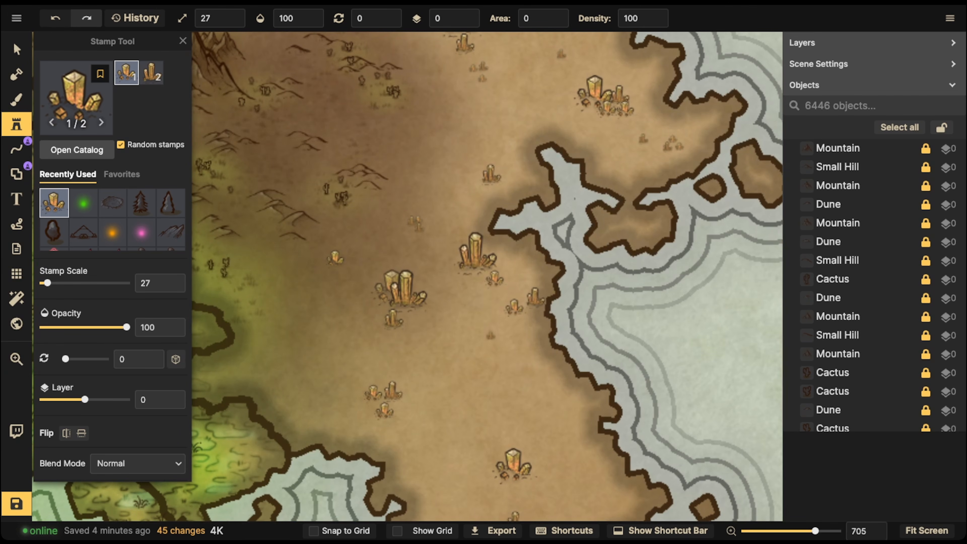
pyautogui.click(491, 335)
pyautogui.click(322, 345)
# Stamp a cluster of six tiny yellow crystals near the peninsula's southeastern coast.
pyautogui.click(547, 396)
pyautogui.click(553, 391)
pyautogui.click(555, 402)
pyautogui.click(566, 389)
pyautogui.click(564, 399)
pyautogui.click(569, 410)
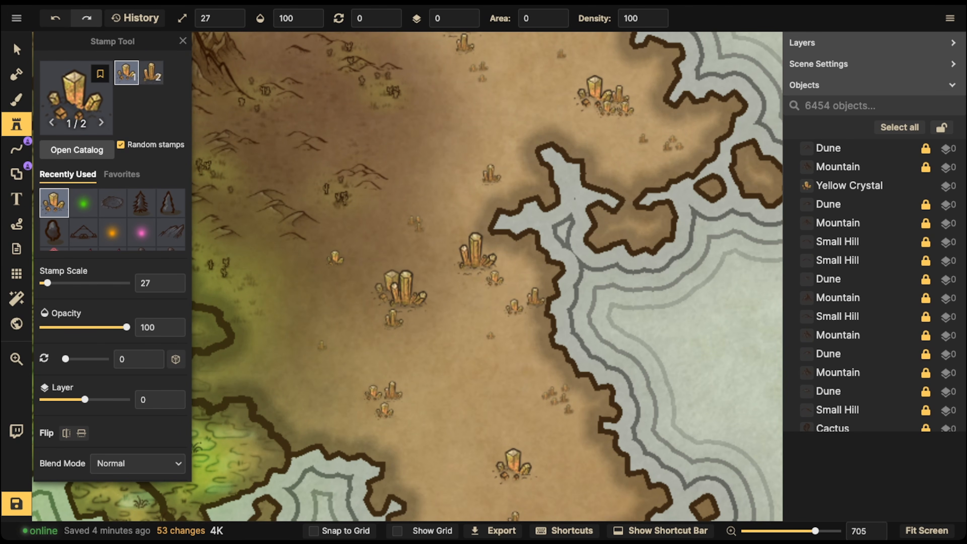
# Stamp three tiny crystals southwest of the southernmost large crystal and one to its southeast.
pyautogui.click(482, 474)
pyautogui.click(489, 478)
pyautogui.click(480, 486)
pyautogui.click(533, 490)
pyautogui.scroll(-3, 465, 261)
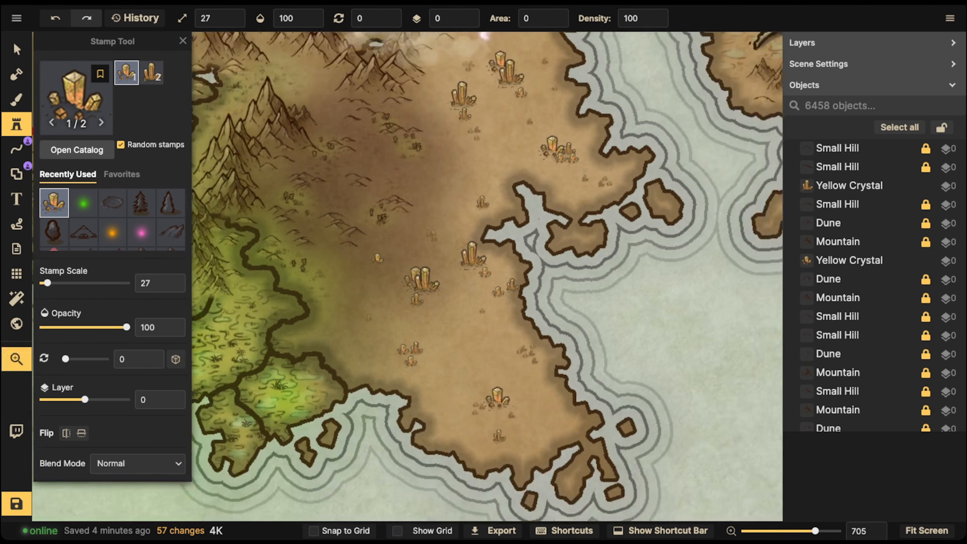
# Add more tiny scale-27 crystals across the peninsula, mainly in the northern stretch below the storm cloud.
pyautogui.moveTo(465, 399); pyautogui.dragTo(463, 314)
pyautogui.click(462, 264)
pyautogui.moveTo(467, 245); pyautogui.dragTo(458, 411)
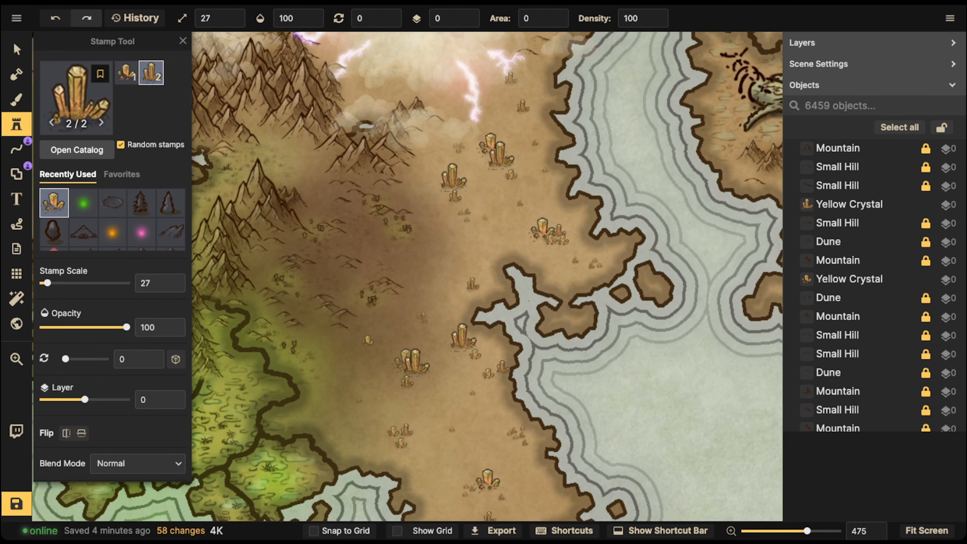
pyautogui.click(487, 218)
pyautogui.click(496, 110)
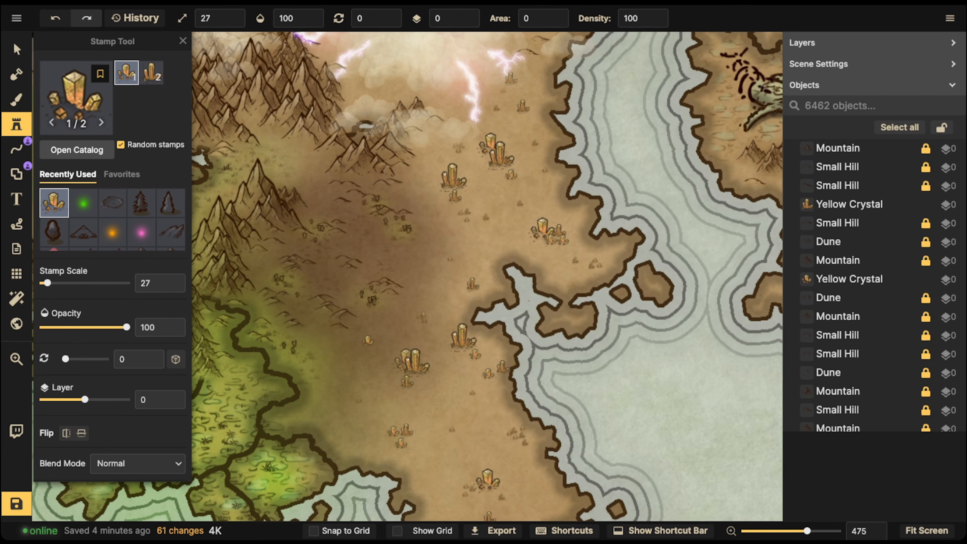
pyautogui.scroll(-3, 339, 332)
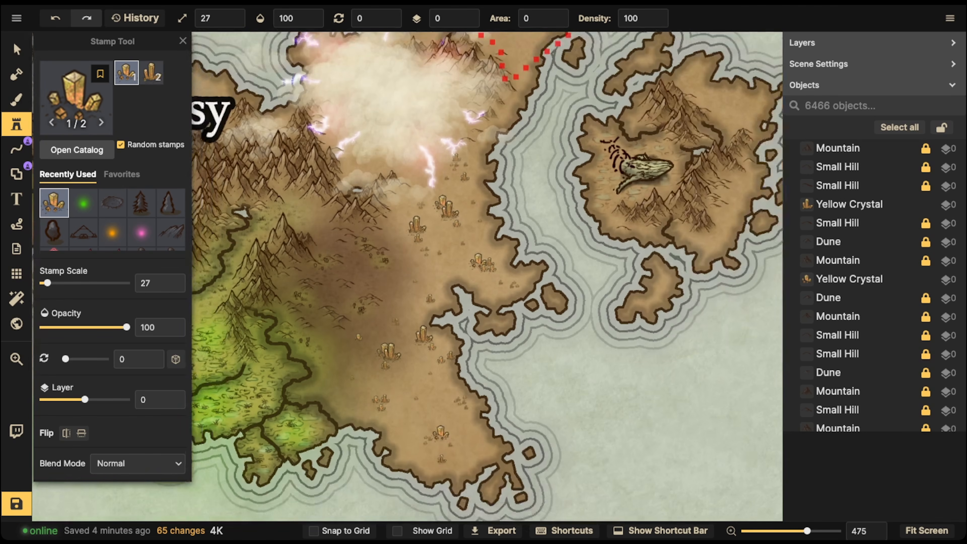
pyautogui.click(17, 49)
pyautogui.moveTo(407, 277); pyautogui.dragTo(441, 267)
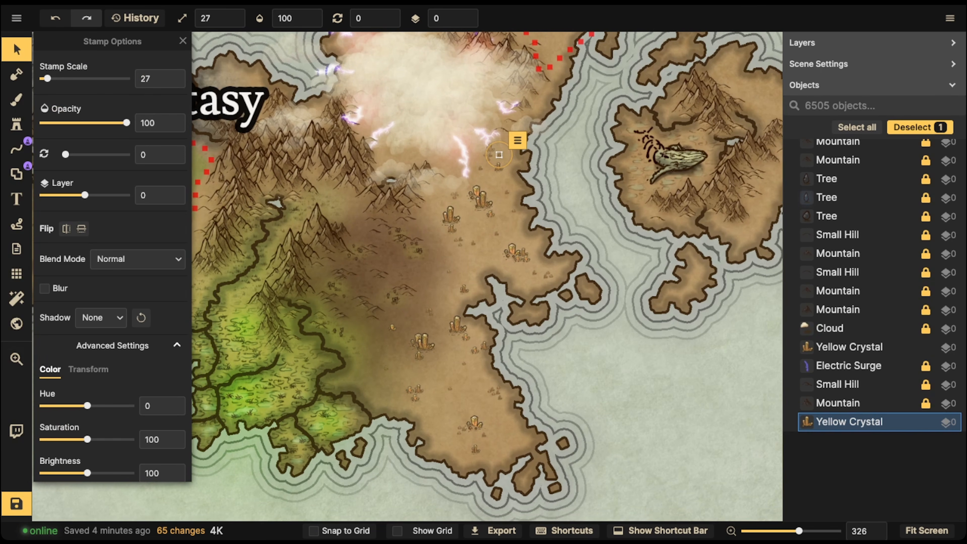
# Load the Rock Garden texture into the foreground brush and set its texture scale to 47.04.
pyautogui.click(16, 100)
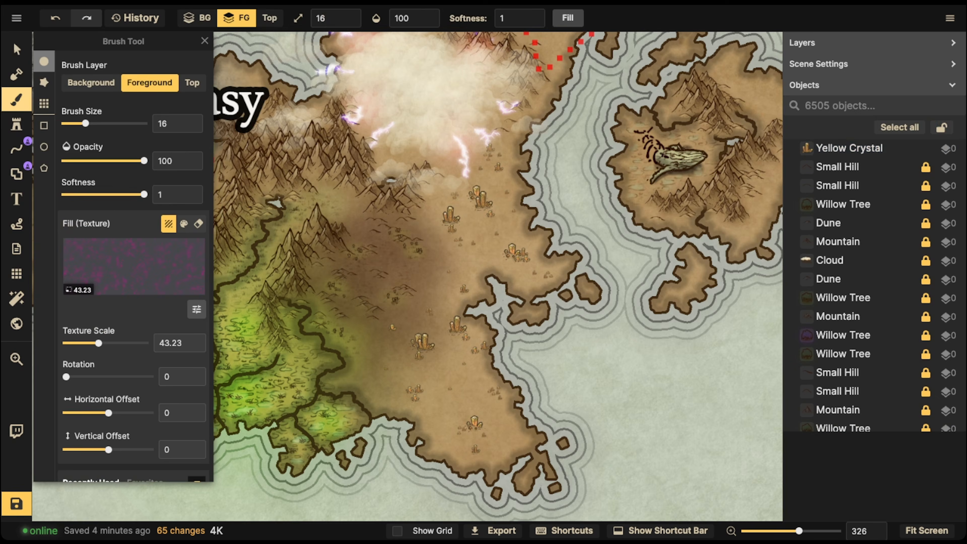
pyautogui.click(167, 273)
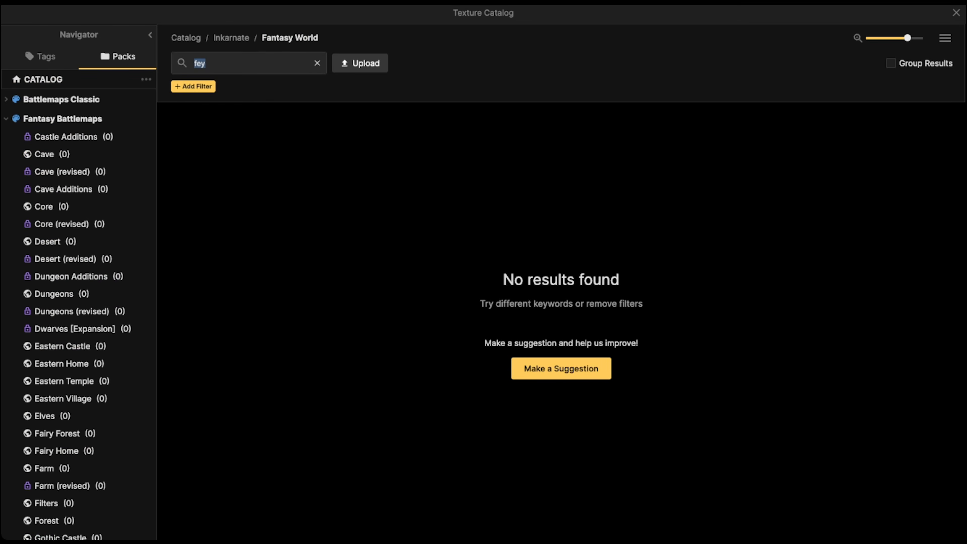
pyautogui.press('BackSpace')
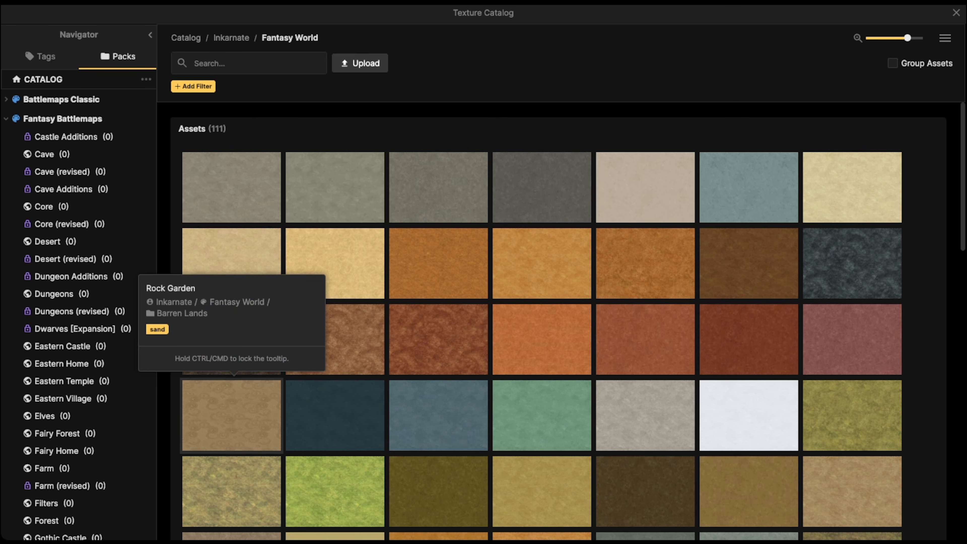
pyautogui.click(232, 415)
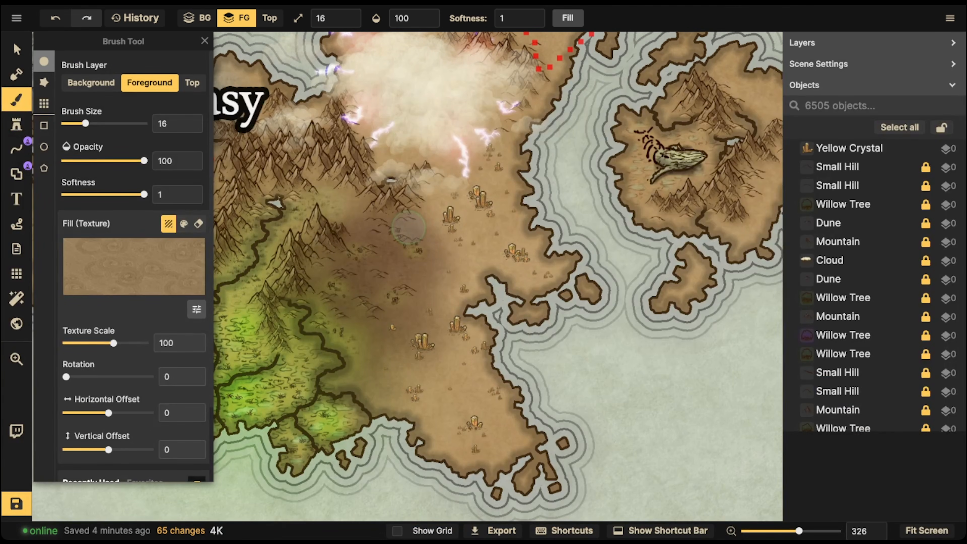
pyautogui.scroll(-3, 409, 228)
pyautogui.scroll(2, 408, 227)
pyautogui.scroll(-8, 409, 227)
pyautogui.scroll(-1, 408, 228)
pyautogui.scroll(-3, 409, 227)
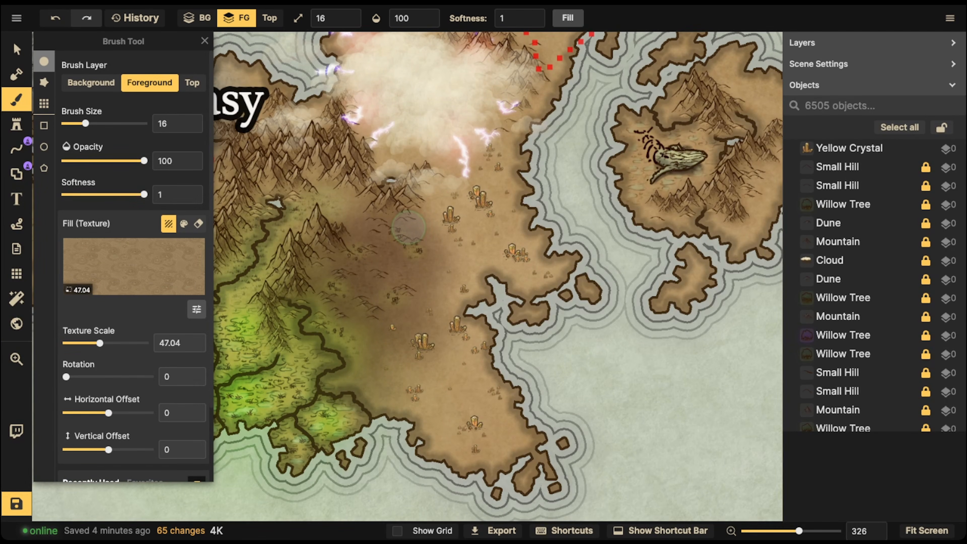
# Shift the brush texture's hue to 8 and raise its saturation to 162.
pyautogui.click(196, 309)
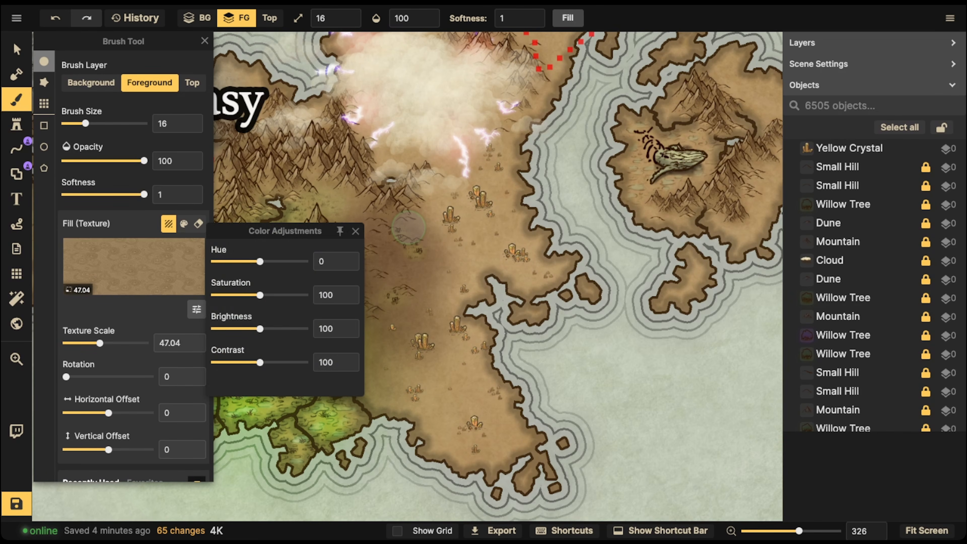
pyautogui.moveTo(261, 262); pyautogui.dragTo(262, 262)
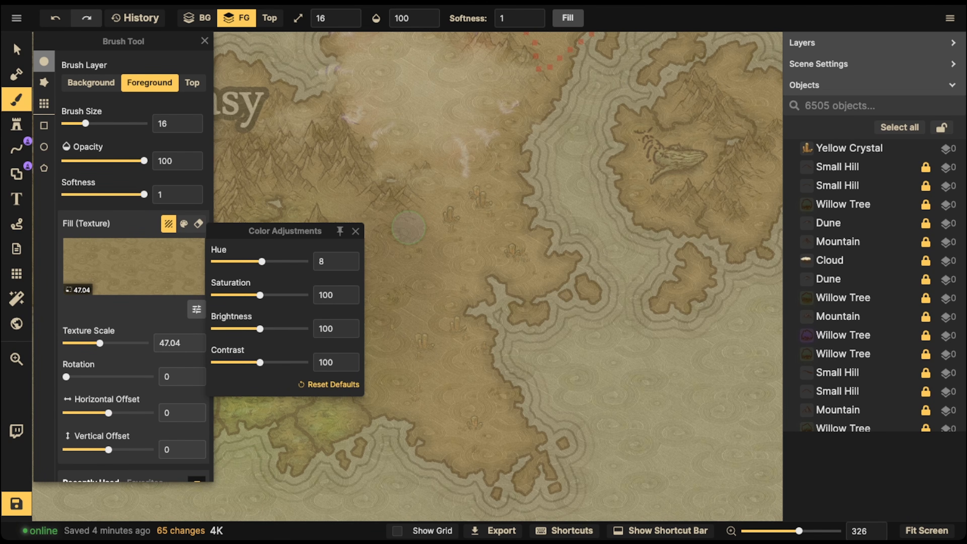
pyautogui.moveTo(261, 295); pyautogui.dragTo(305, 295)
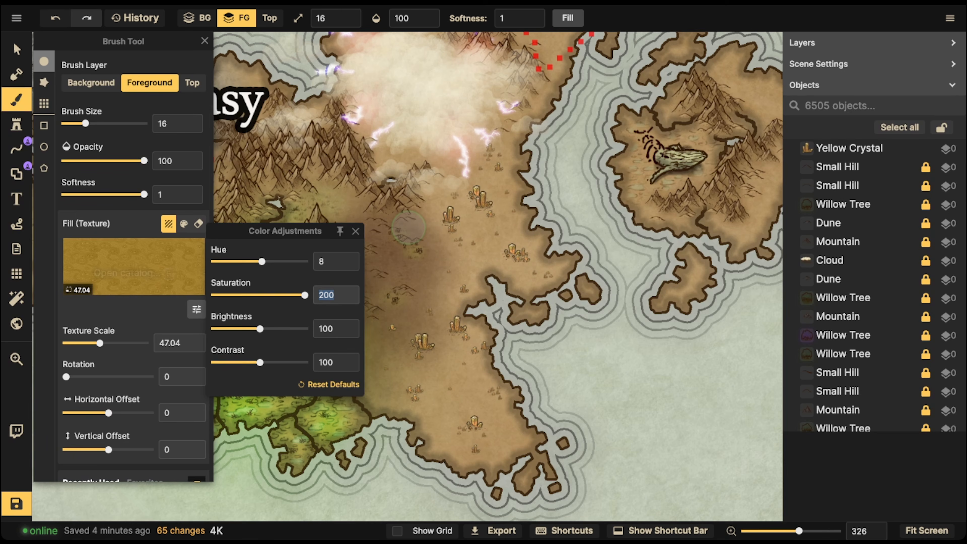
pyautogui.moveTo(305, 295); pyautogui.dragTo(287, 295)
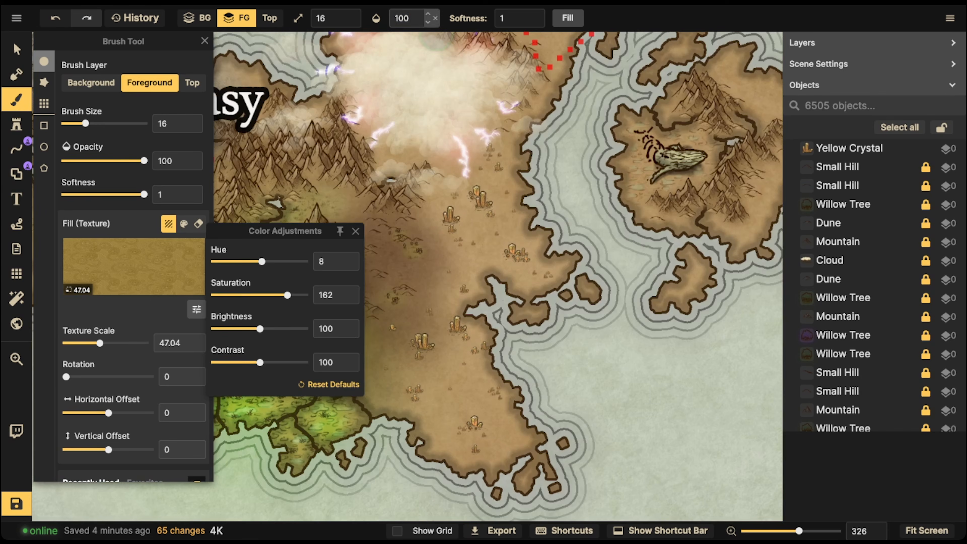
# Paint the yellow Rock Garden texture over the crystal peninsula with brush size 36 and opacity 46.
pyautogui.click(414, 18)
pyautogui.click(400, 61)
pyautogui.scroll(4, 448, 259)
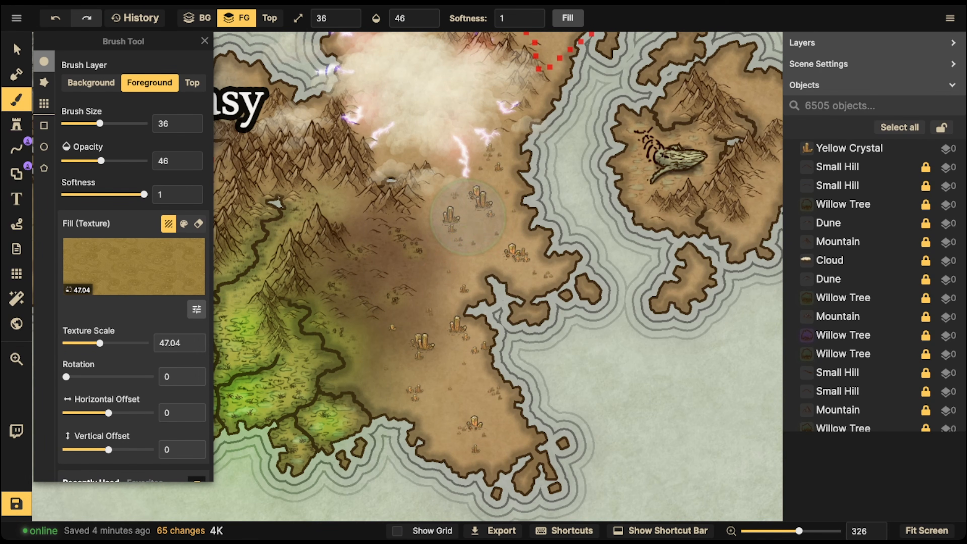
pyautogui.moveTo(466, 216)
pyautogui.mouseDown()
pyautogui.moveTo(444, 237)
pyautogui.moveTo(500, 222)
pyautogui.moveTo(492, 242)
pyautogui.moveTo(528, 255)
pyautogui.moveTo(430, 257)
pyautogui.moveTo(416, 286)
pyautogui.moveTo(441, 279)
pyautogui.moveTo(377, 308)
pyautogui.moveTo(391, 364)
pyautogui.moveTo(443, 360)
pyautogui.moveTo(439, 326)
pyautogui.moveTo(437, 379)
pyautogui.moveTo(472, 400)
pyautogui.moveTo(440, 399)
pyautogui.moveTo(433, 427)
pyautogui.moveTo(481, 396)
pyautogui.moveTo(505, 436)
pyautogui.moveTo(563, 443)
pyautogui.mouseUp()
pyautogui.scroll(5, 477, 436)
pyautogui.moveTo(451, 412)
pyautogui.mouseDown()
pyautogui.moveTo(570, 423)
pyautogui.moveTo(482, 394)
pyautogui.moveTo(461, 306)
pyautogui.moveTo(488, 242)
pyautogui.moveTo(440, 212)
pyautogui.moveTo(336, 315)
pyautogui.moveTo(313, 318)
pyautogui.moveTo(467, 180)
pyautogui.moveTo(462, 317)
pyautogui.moveTo(441, 217)
pyautogui.moveTo(409, 240)
pyautogui.moveTo(526, 137)
pyautogui.moveTo(548, 221)
pyautogui.moveTo(591, 303)
pyautogui.moveTo(409, 228)
pyautogui.mouseUp()
pyautogui.scroll(-3, 400, 217)
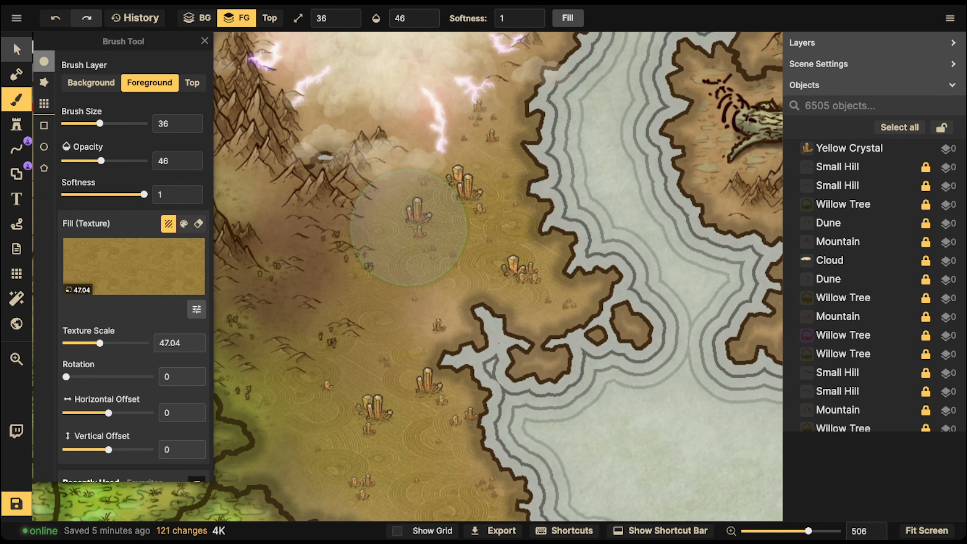
# Spread out the crystal cluster north of the inlet, moving one small crystal northward and adjusting the crystals beside it.
pyautogui.click(17, 49)
pyautogui.scroll(3, 459, 249)
pyautogui.click(558, 282)
pyautogui.moveTo(547, 279); pyautogui.dragTo(526, 266)
pyautogui.click(561, 297)
pyautogui.moveTo(561, 298); pyautogui.dragTo(541, 205)
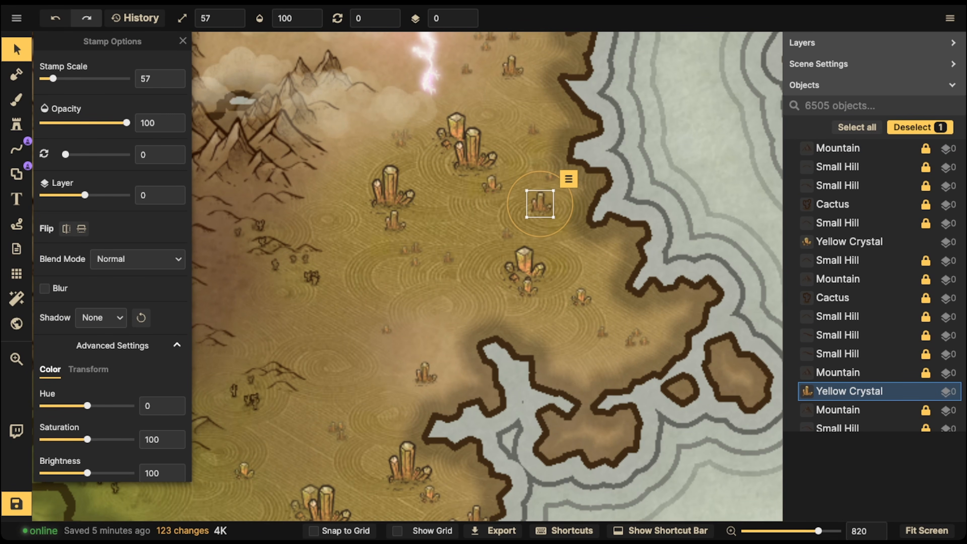
# Nudge the large crystal in the pair below the storm cloud and move the small crystal near its western neighbour.
pyautogui.click(473, 151)
pyautogui.moveTo(472, 152); pyautogui.dragTo(479, 148)
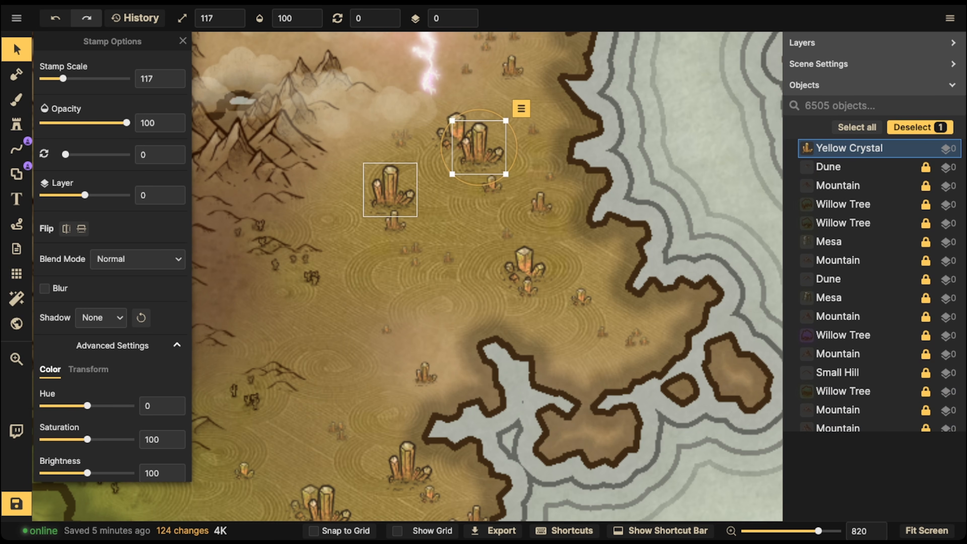
pyautogui.click(391, 189)
pyautogui.click(395, 224)
pyautogui.moveTo(394, 222); pyautogui.dragTo(327, 213)
# Move the large crystal southwest of the inlet northwest toward the hills and place its small companion to its southwest.
pyautogui.press('space')
pyautogui.moveTo(327, 381); pyautogui.dragTo(431, 128)
pyautogui.scroll(1, 431, 253)
pyautogui.moveTo(431, 253); pyautogui.dragTo(303, 173)
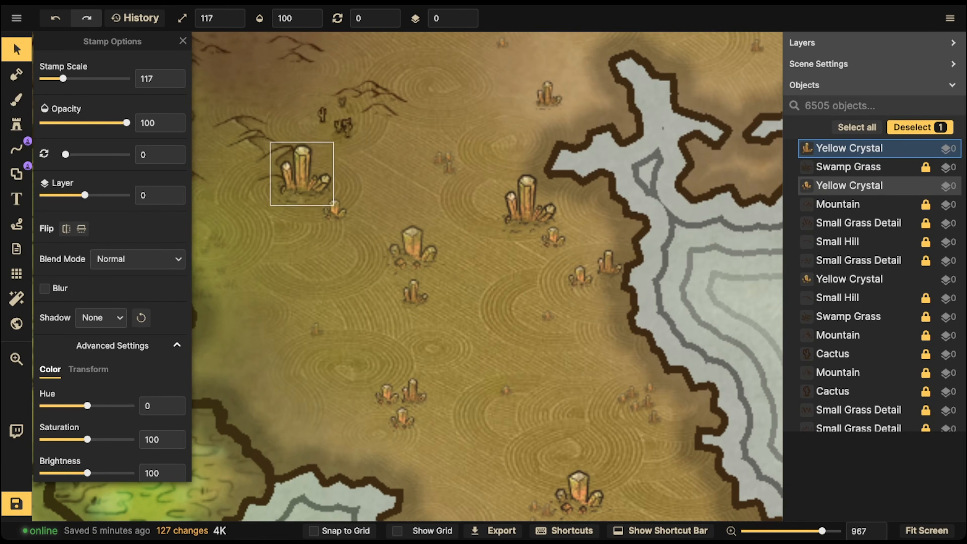
pyautogui.moveTo(334, 210); pyautogui.dragTo(293, 165)
pyautogui.press('space')
# Shift the large crystal by the inlet's tip, put a small crystal north of it, and reposition the medium and small crystals southwest.
pyautogui.moveTo(534, 149); pyautogui.dragTo(510, 132)
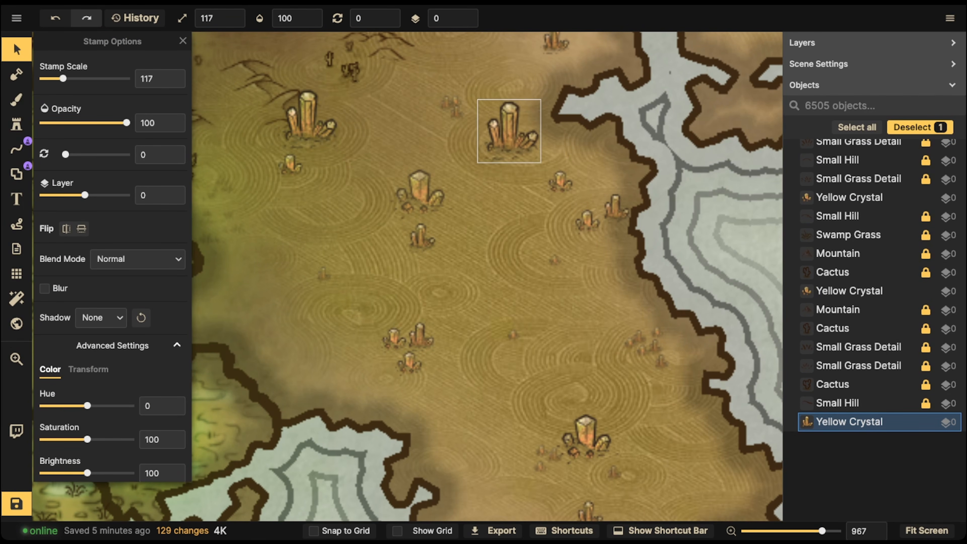
pyautogui.click(549, 80)
pyautogui.moveTo(588, 222); pyautogui.dragTo(512, 83)
pyautogui.moveTo(420, 193); pyautogui.dragTo(362, 301)
pyautogui.moveTo(421, 237); pyautogui.dragTo(437, 285)
pyautogui.scroll(-2, 529, 296)
# Reposition the large crystal on the southern peninsula and the small and tiny crystals south of it.
pyautogui.moveTo(575, 408); pyautogui.dragTo(567, 367)
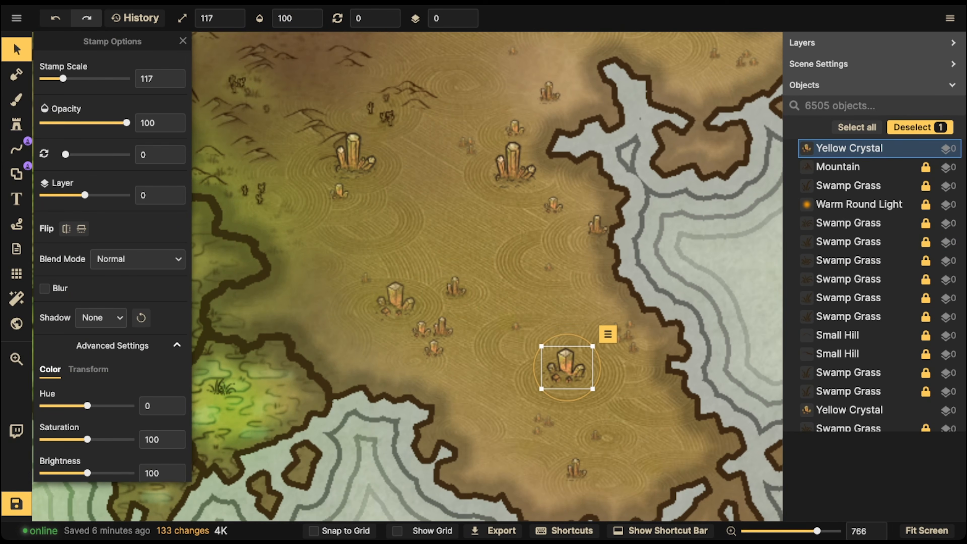
pyautogui.click(547, 422)
pyautogui.click(562, 448)
pyautogui.moveTo(575, 469); pyautogui.dragTo(597, 474)
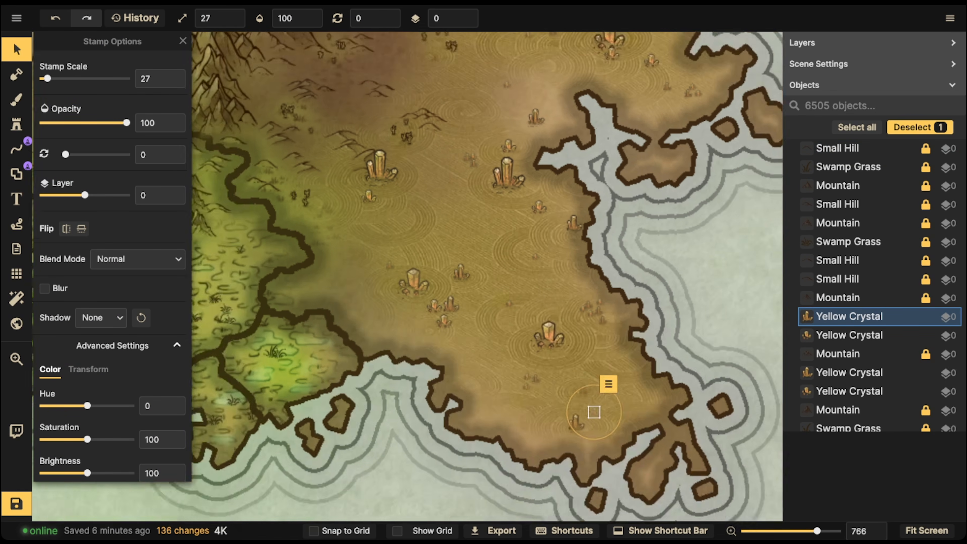
# Look over the placement of the yellow crystals across the southeastern peninsula.
pyautogui.scroll(-3, 486, 275)
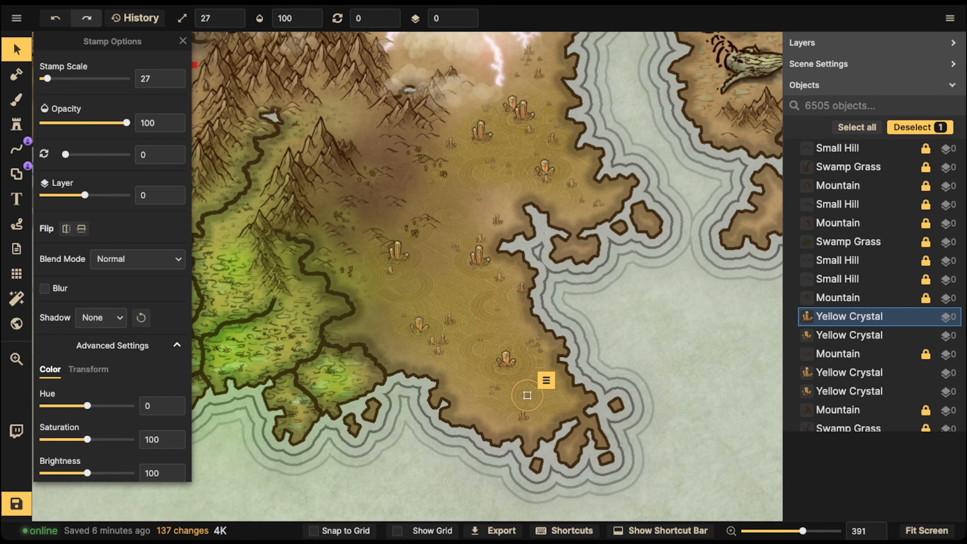
pyautogui.scroll(-1, 426, 176)
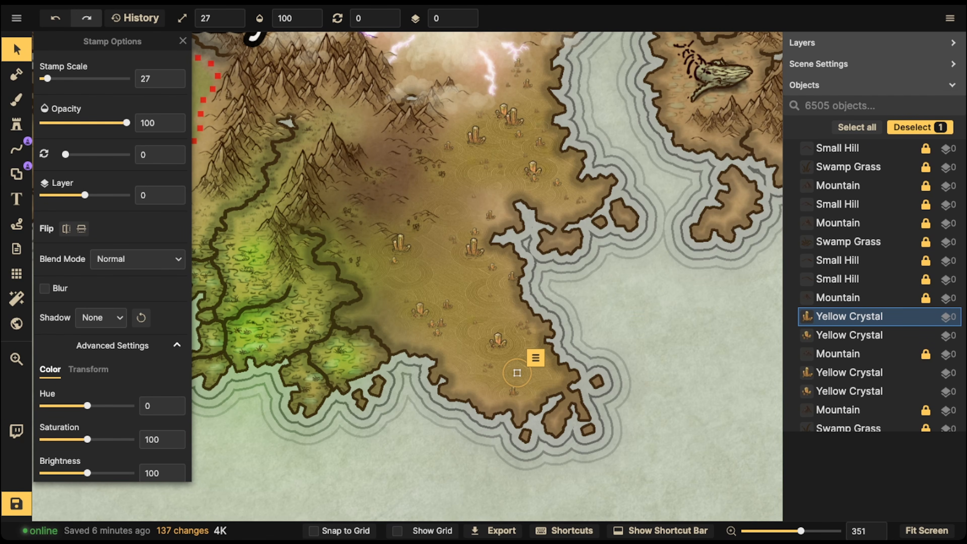
pyautogui.click(400, 245)
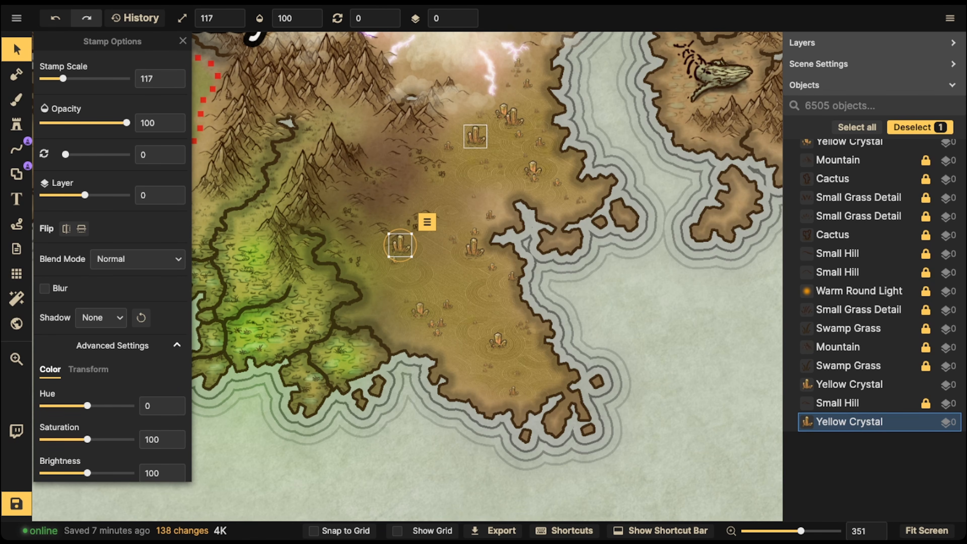
pyautogui.press('Escape')
pyautogui.scroll(3, 475, 245)
pyautogui.scroll(2, 473, 251)
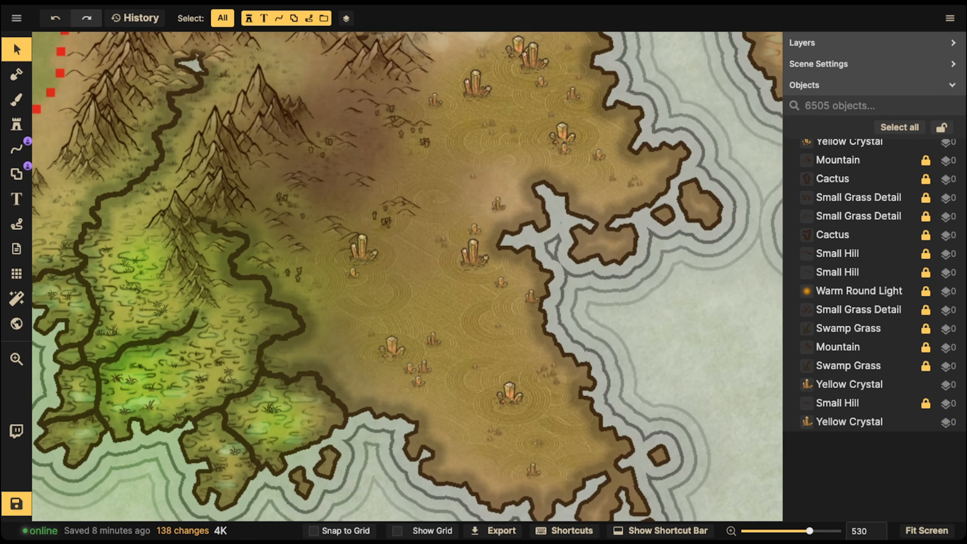
pyautogui.click(362, 250)
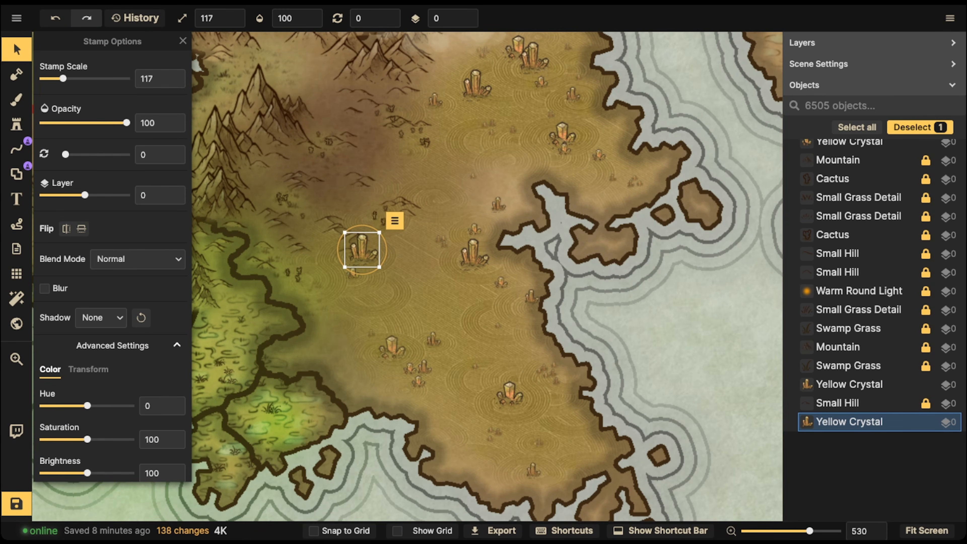
pyautogui.scroll(-4, 363, 250)
pyautogui.press('Escape')
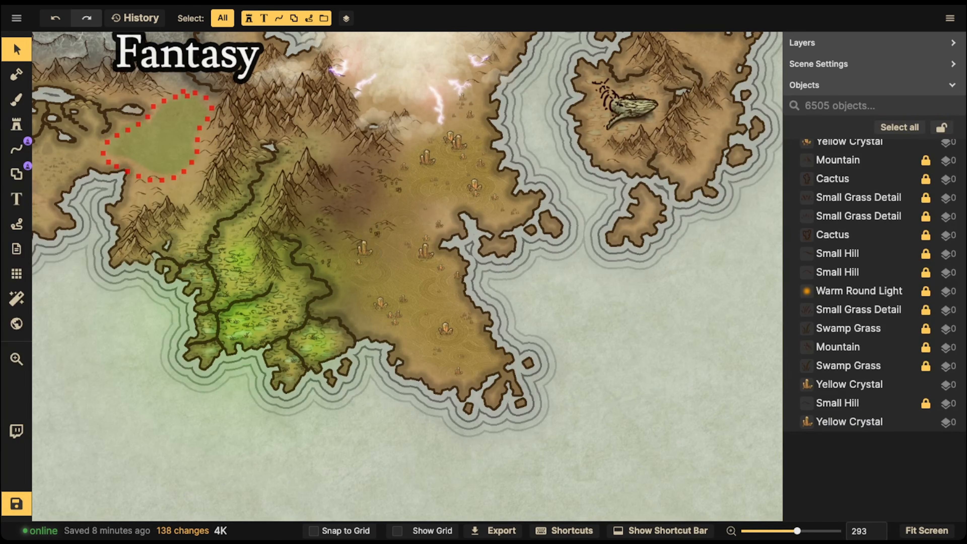
# Try to select all stamps like the yellow crystal just below the storm cloud.
pyautogui.click(426, 157)
pyautogui.press('Escape')
pyautogui.click(451, 139)
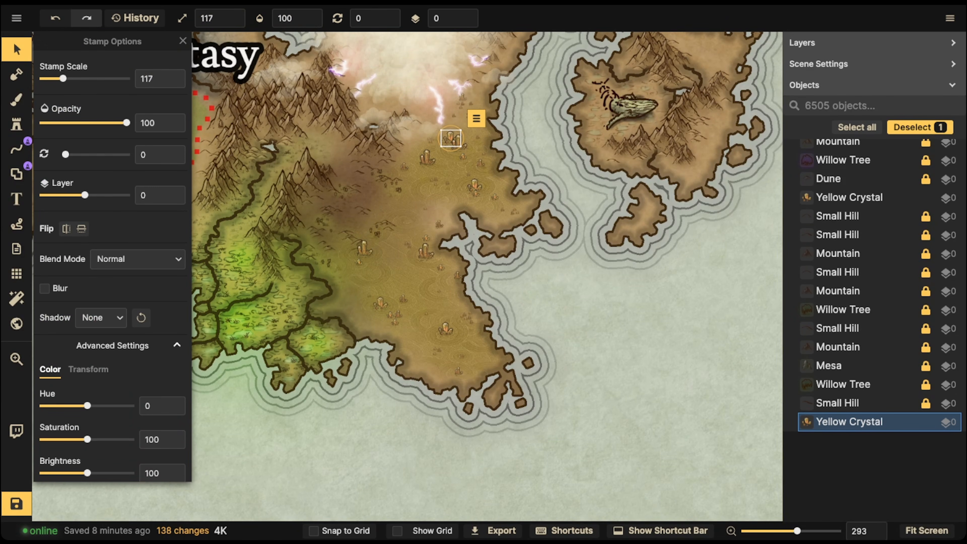
pyautogui.click(476, 118)
pyautogui.moveTo(534, 138)
pyautogui.click(643, 194)
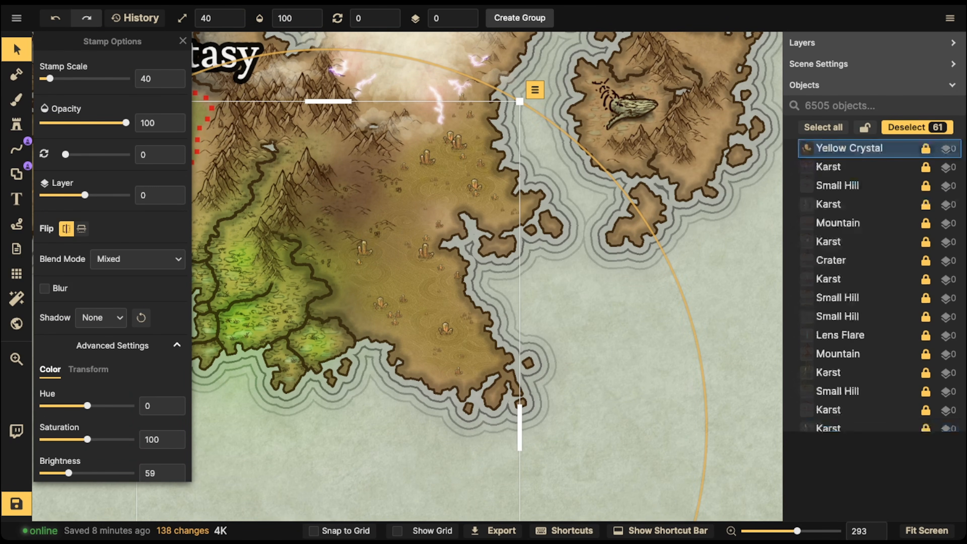
pyautogui.press('Escape')
# Try to select all stamps from the large yellow crystal's set and inspect how far the selection extends across the map.
pyautogui.click(458, 143)
pyautogui.click(483, 122)
pyautogui.moveTo(500, 140)
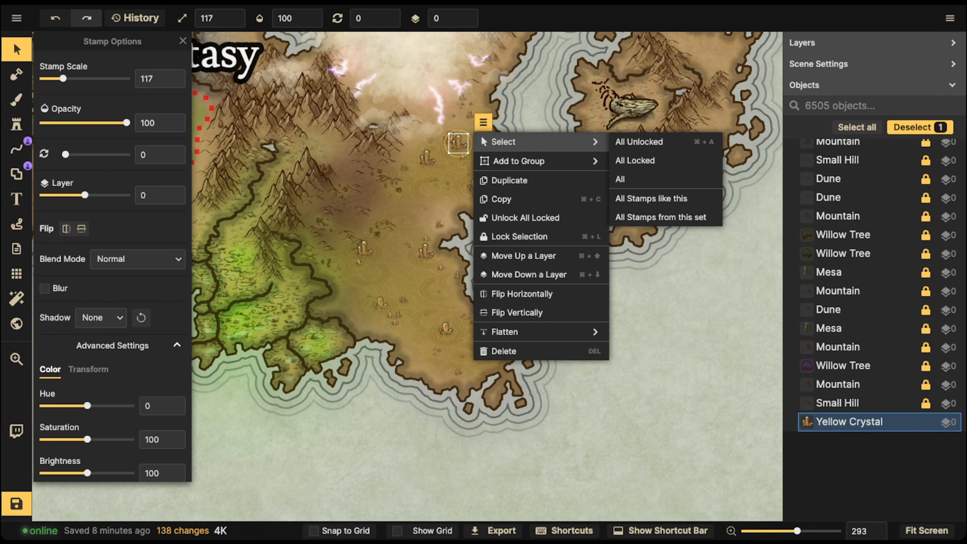
pyautogui.click(572, 216)
pyautogui.scroll(-2, 568, 236)
pyautogui.hscroll(-10, 611, 298)
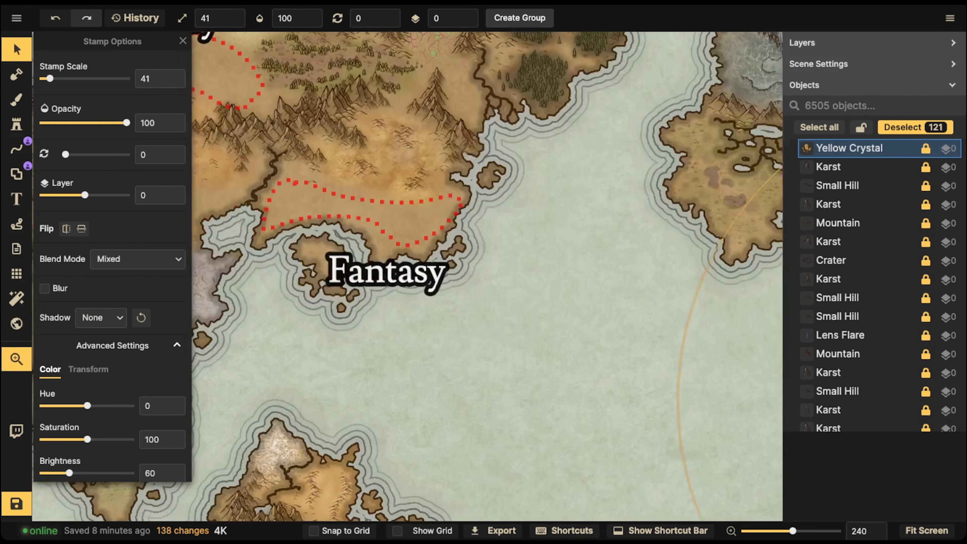
pyautogui.hscroll(8, 610, 298)
pyautogui.scroll(-1, 611, 297)
pyautogui.scroll(-6, 537, 307)
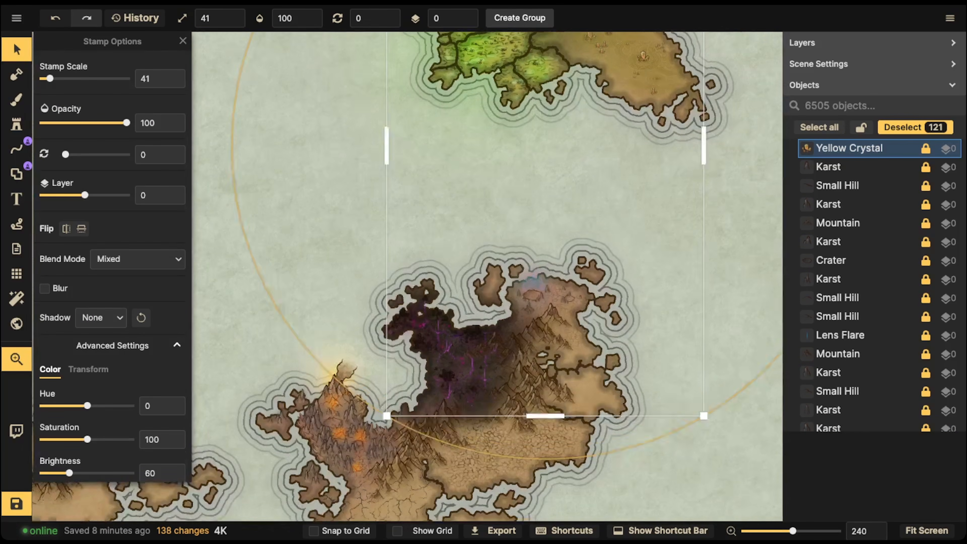
pyautogui.scroll(4, 537, 307)
pyautogui.scroll(3, 488, 277)
pyautogui.scroll(-7, 487, 277)
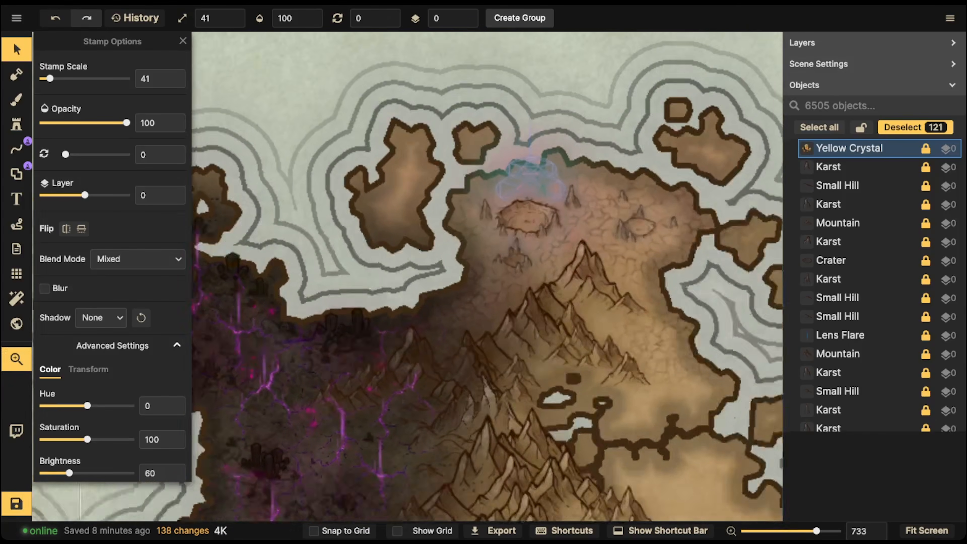
pyautogui.hscroll(-4, 488, 277)
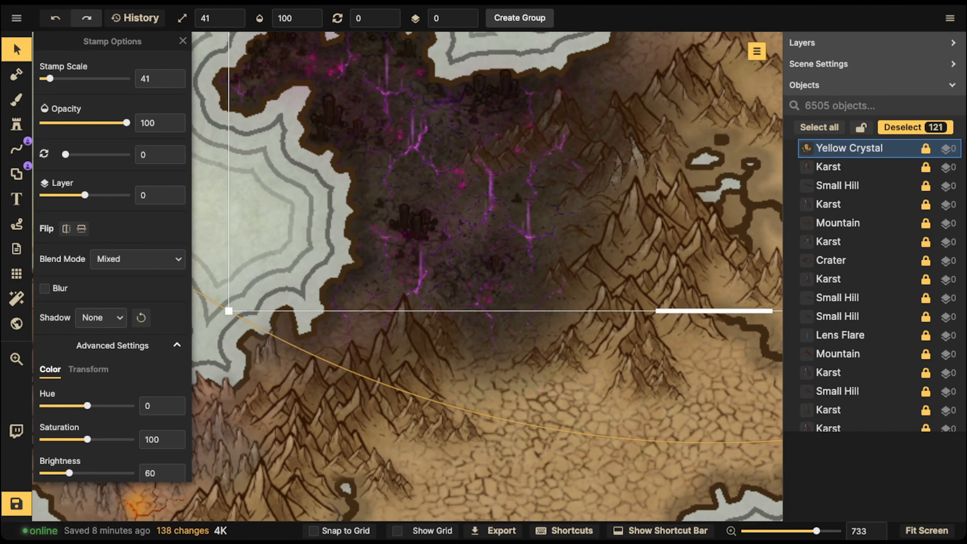
pyautogui.press('Escape')
# Area-select all the yellow crystals across the southeastern peninsula, from below the storm cloud to the southern coast.
pyautogui.scroll(-4, 431, 207)
pyautogui.moveTo(266, 41); pyautogui.dragTo(525, 274)
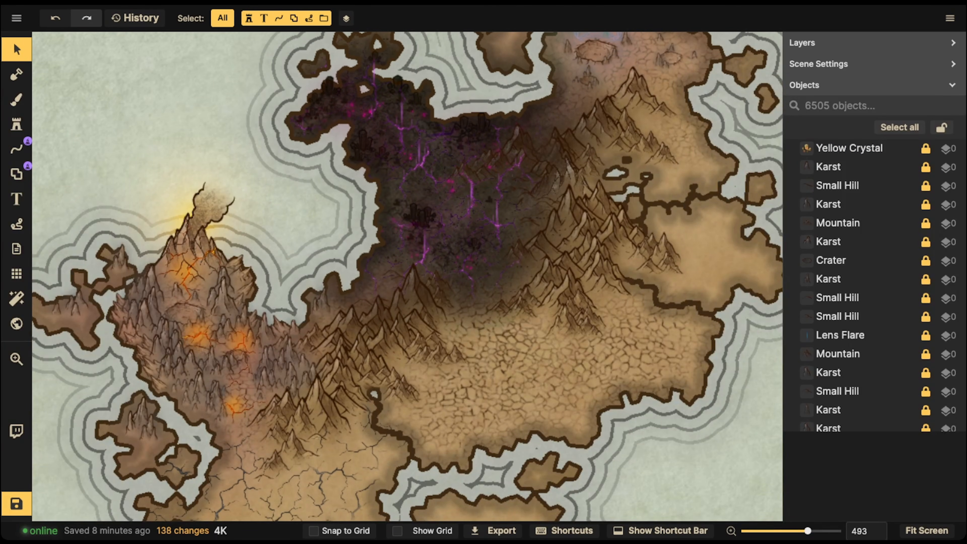
pyautogui.scroll(12, 407, 276)
pyautogui.hscroll(4, 407, 276)
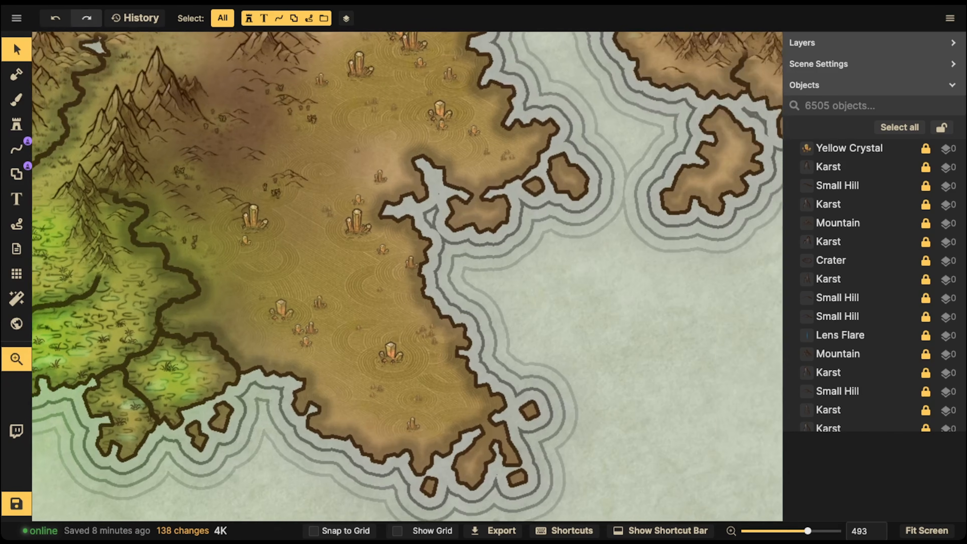
pyautogui.hscroll(-3, 407, 276)
pyautogui.moveTo(304, 47); pyautogui.dragTo(591, 452)
pyautogui.scroll(-4, 495, 290)
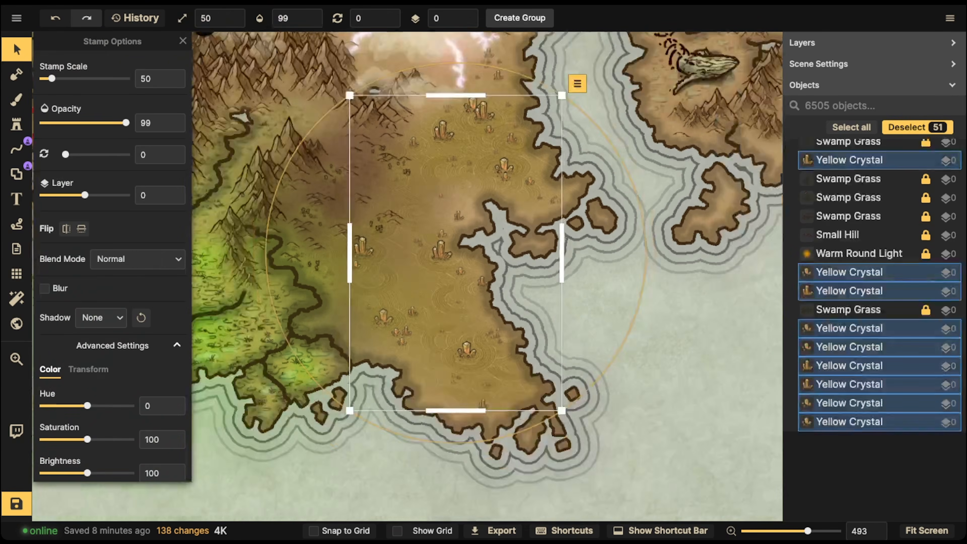
pyautogui.click(362, 84)
pyautogui.moveTo(362, 85); pyautogui.dragTo(620, 367)
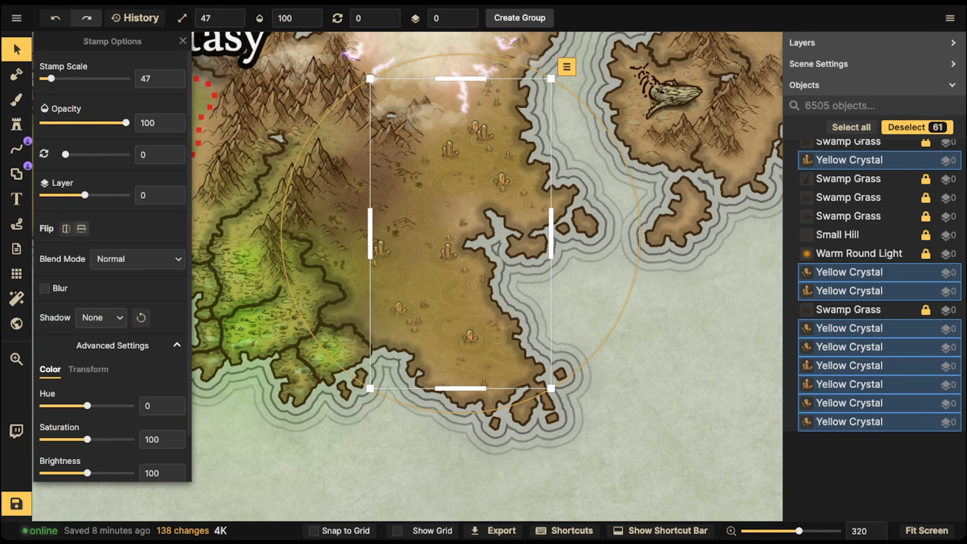
pyautogui.click(36, 49)
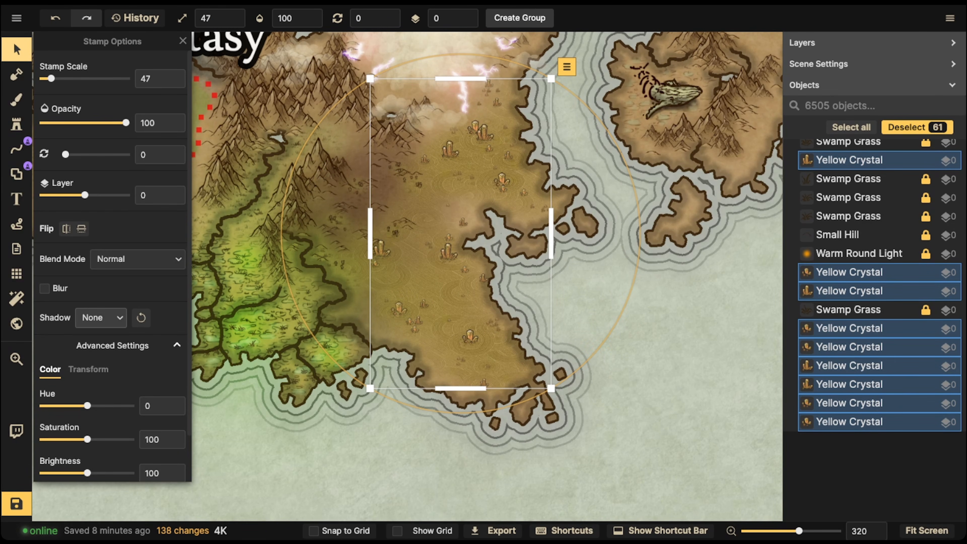
# Give the selected yellow crystals a Custom Object Shadow coloured golden yellow ffd34e.
pyautogui.click(101, 318)
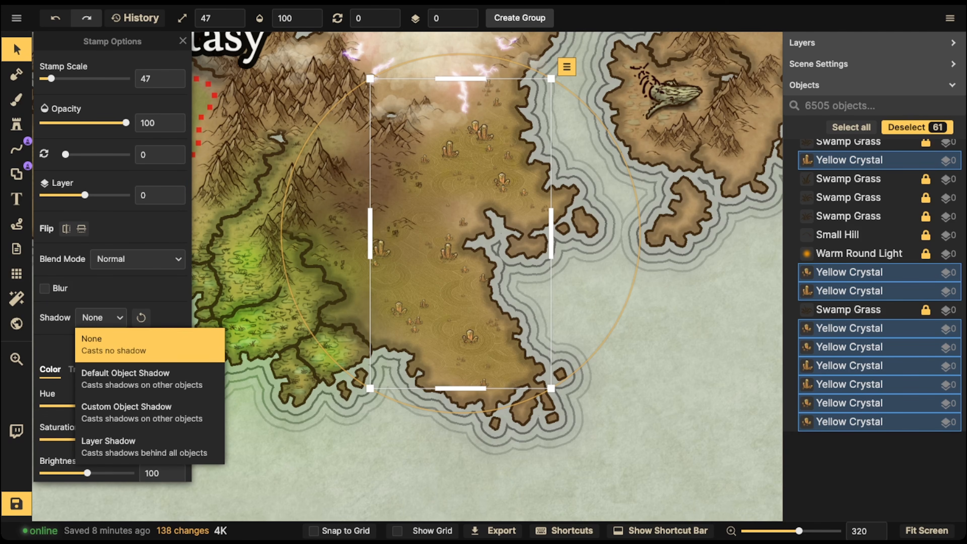
pyautogui.click(126, 413)
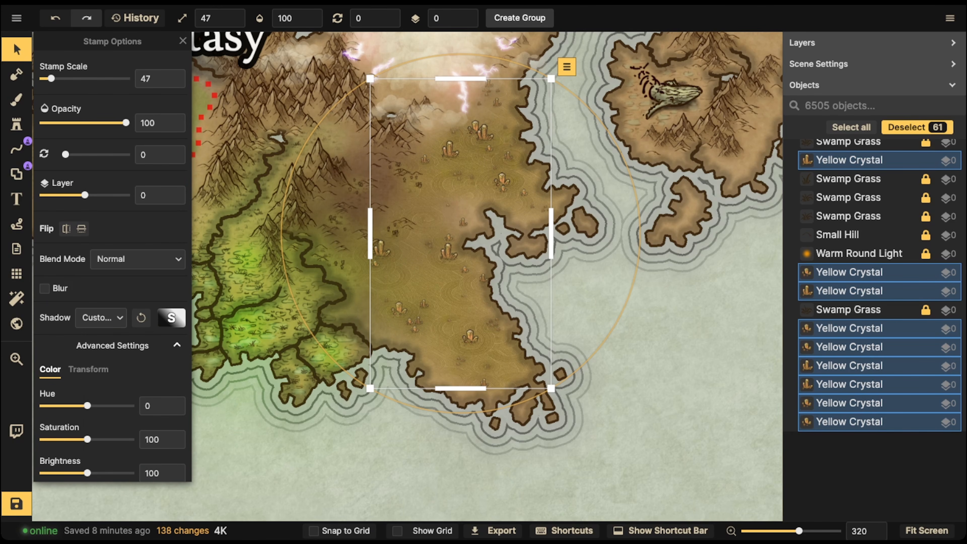
pyautogui.click(171, 318)
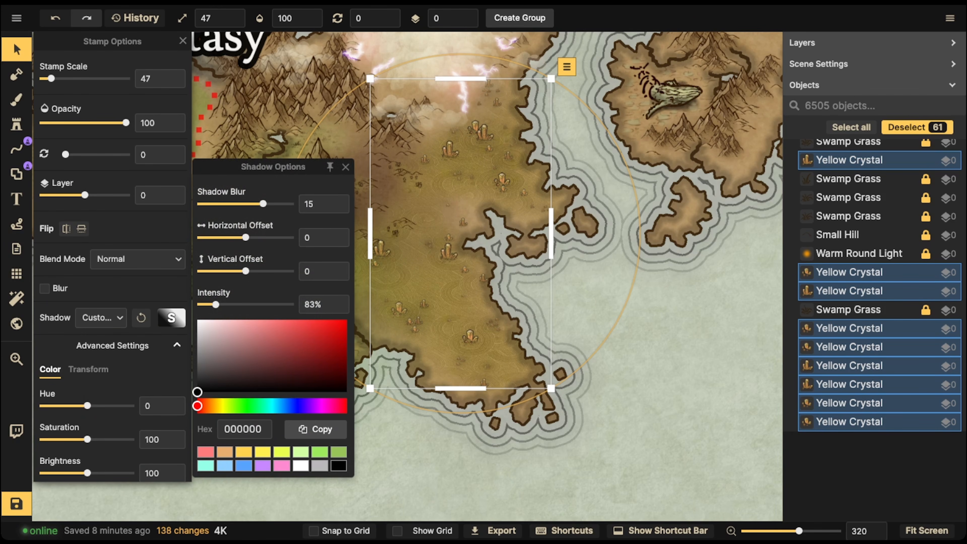
pyautogui.click(263, 452)
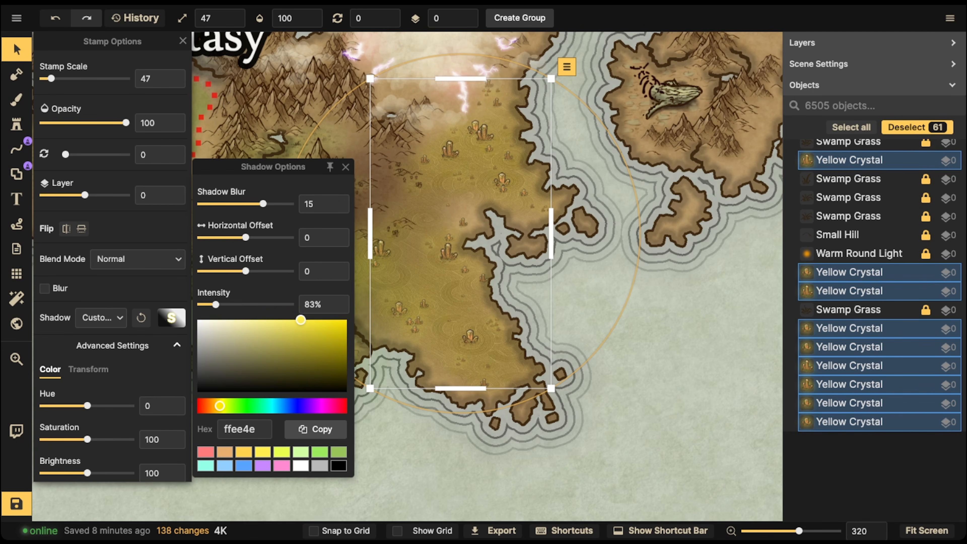
pyautogui.moveTo(220, 406); pyautogui.dragTo(216, 406)
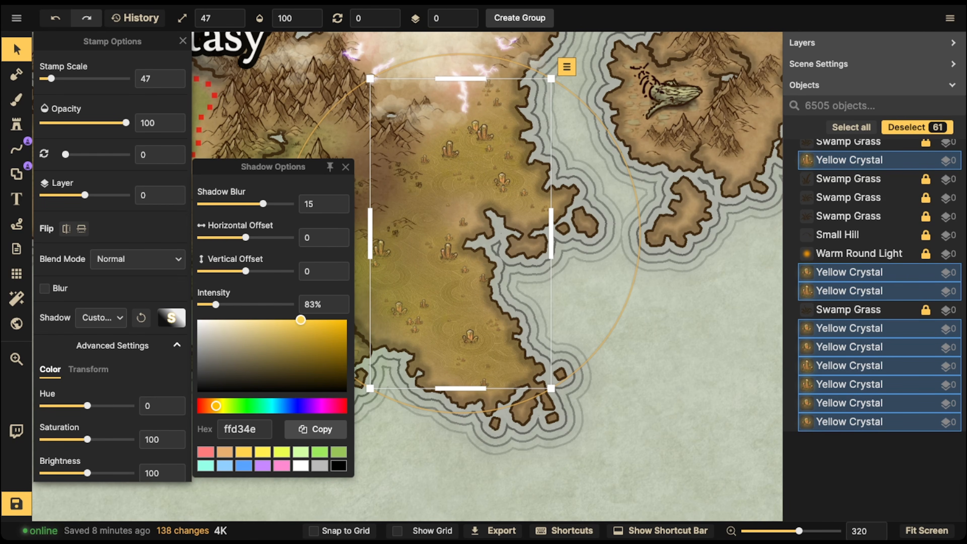
# Set the crystals' shadow blur to 7.1, vertical offset to -2.8 and intensity to 127%.
pyautogui.moveTo(263, 204); pyautogui.dragTo(237, 204)
pyautogui.moveTo(216, 305); pyautogui.dragTo(224, 305)
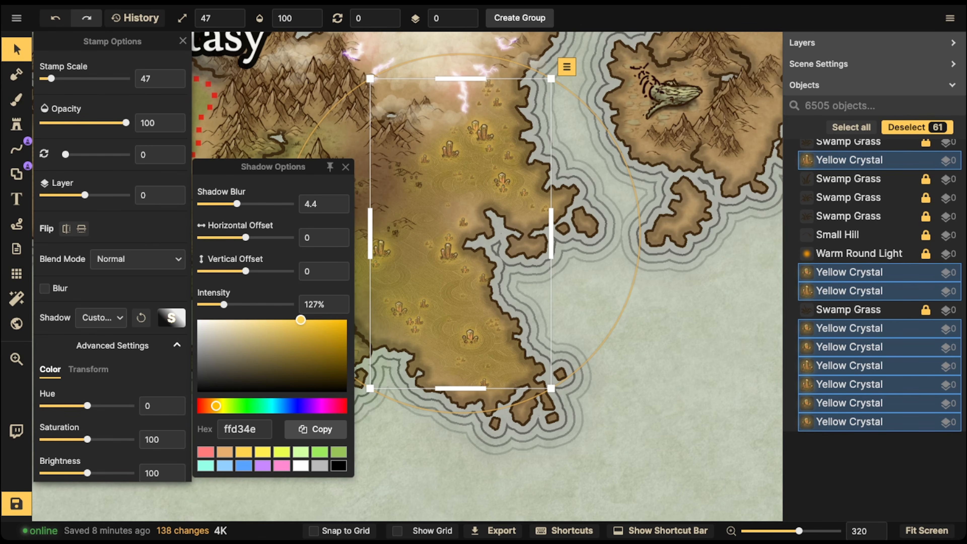
pyautogui.moveTo(237, 204); pyautogui.dragTo(247, 203)
pyautogui.moveTo(246, 271); pyautogui.dragTo(243, 271)
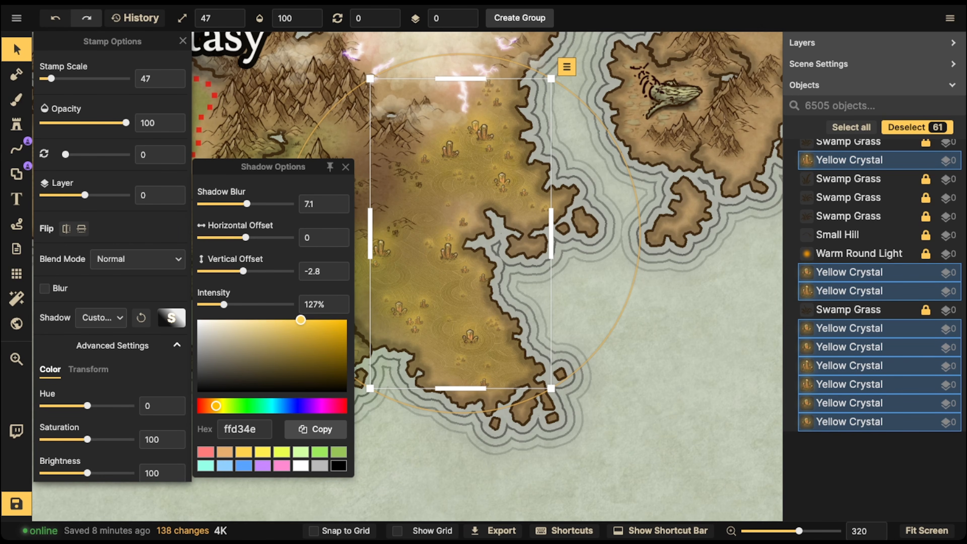
# Try alternative preset shadow colours on the crystals, including red ff7c7c, light blue 90d1ff, black, green 9de95c and tan e8ae6d.
pyautogui.click(206, 452)
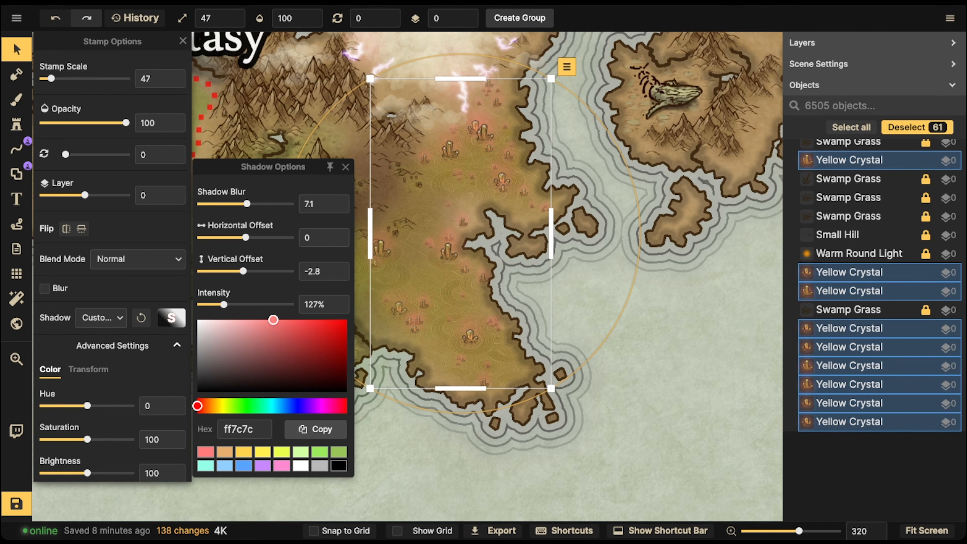
pyautogui.click(224, 452)
pyautogui.click(244, 452)
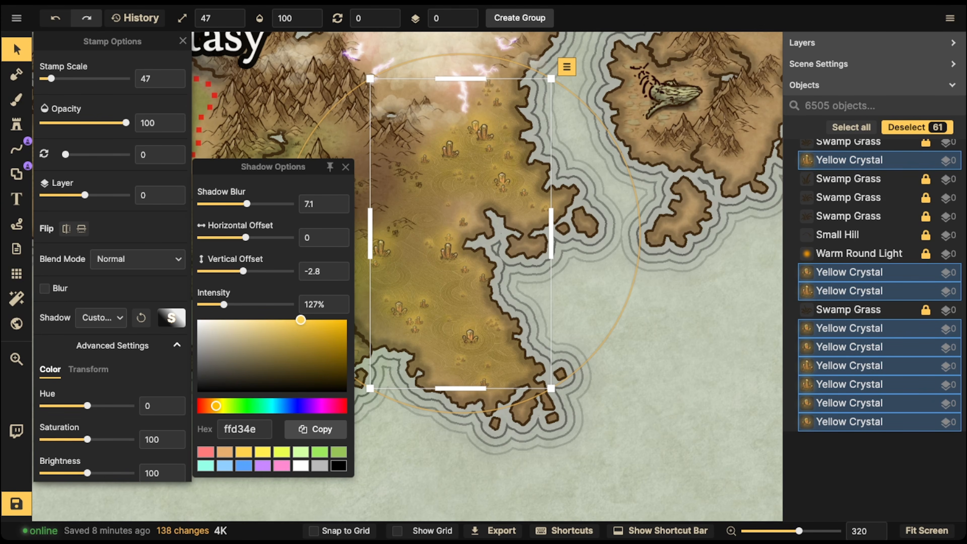
pyautogui.click(281, 465)
pyautogui.click(301, 452)
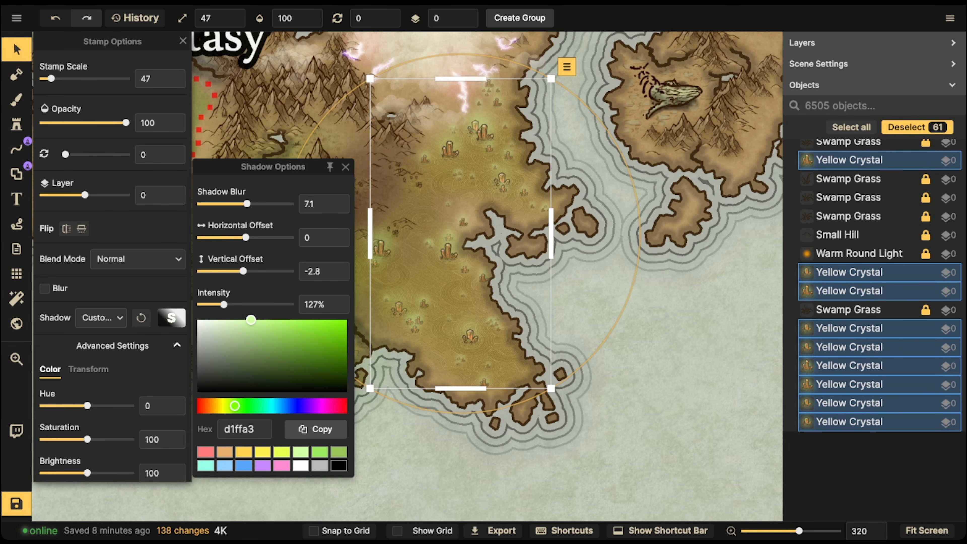
pyautogui.click(281, 465)
pyautogui.click(262, 465)
pyautogui.click(244, 465)
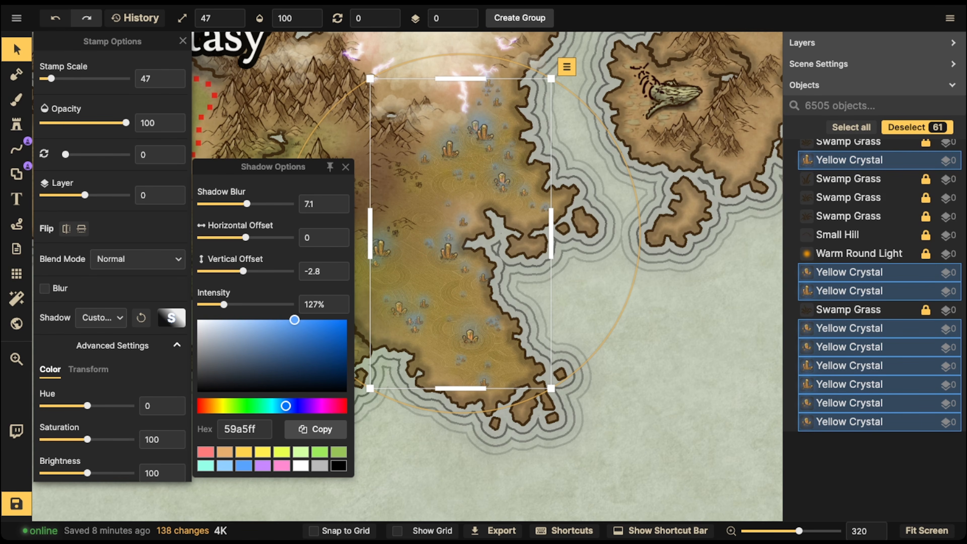
pyautogui.click(224, 466)
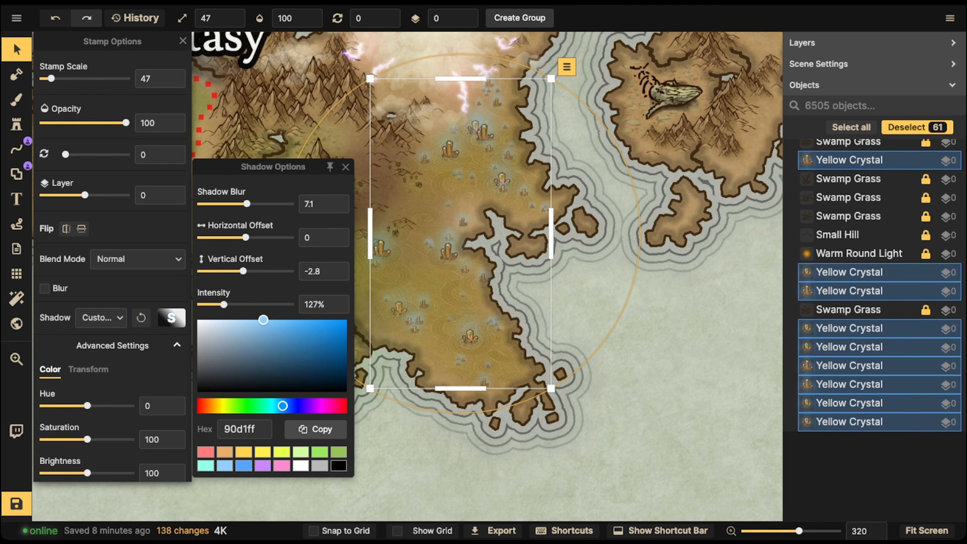
pyautogui.click(320, 466)
pyautogui.click(338, 465)
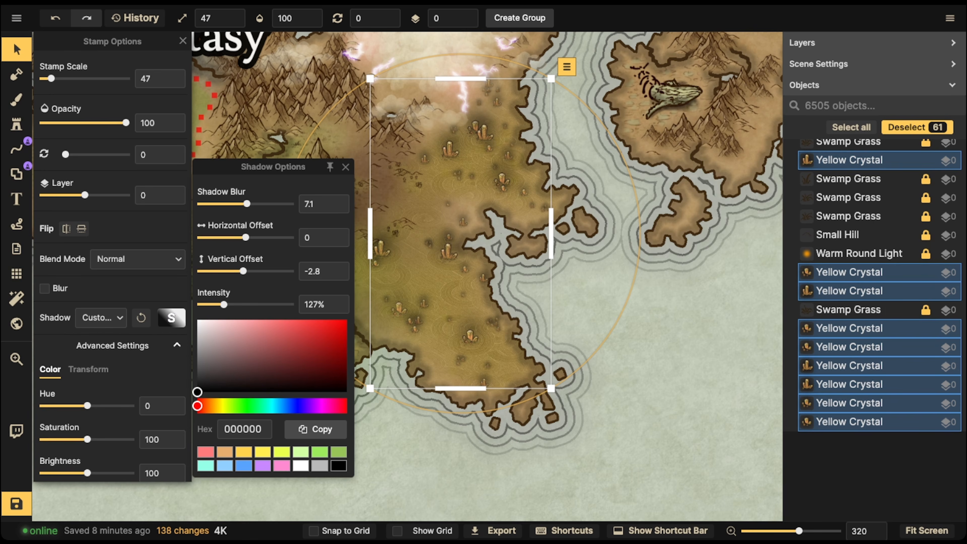
pyautogui.click(319, 452)
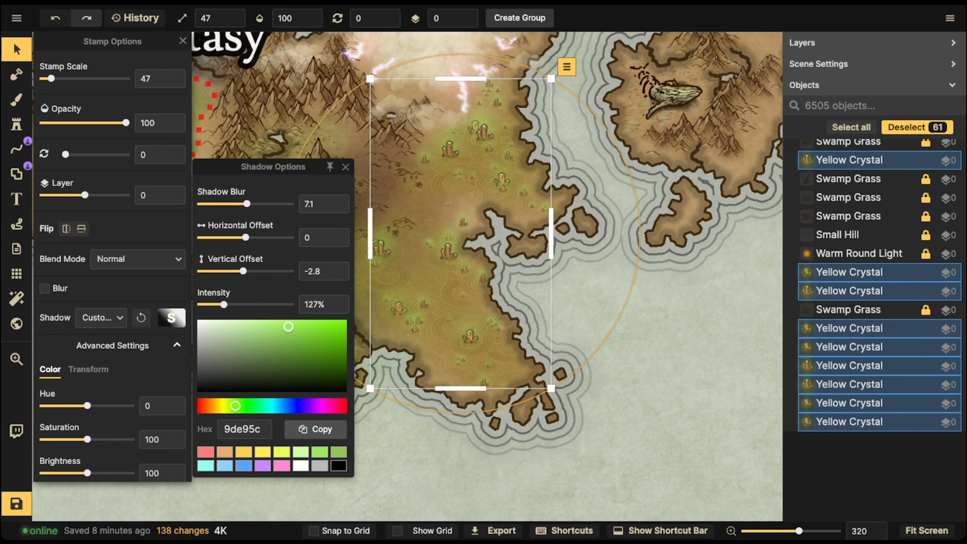
pyautogui.click(225, 451)
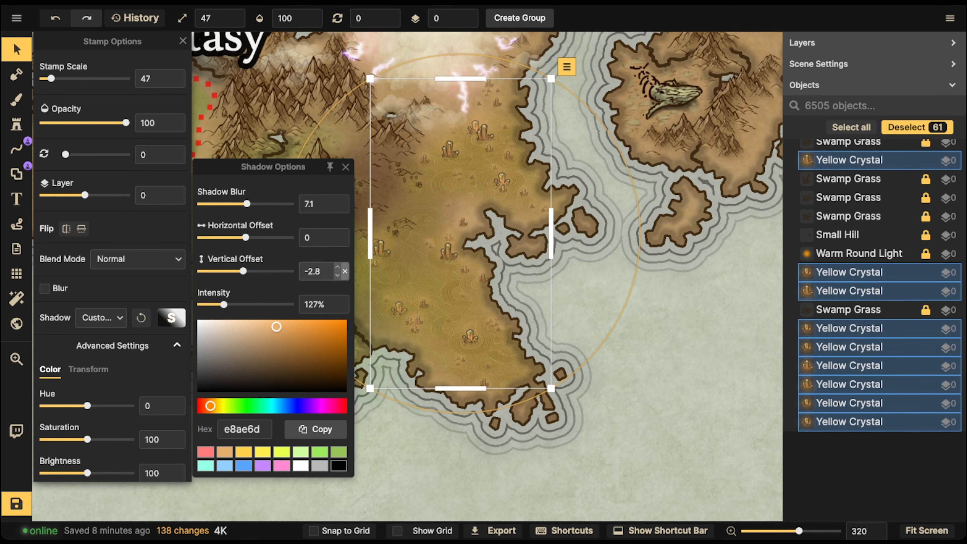
# Set the crystals' shadow intensity to 152% and its colour to golden yellow ffd34e.
pyautogui.moveTo(224, 305); pyautogui.dragTo(229, 304)
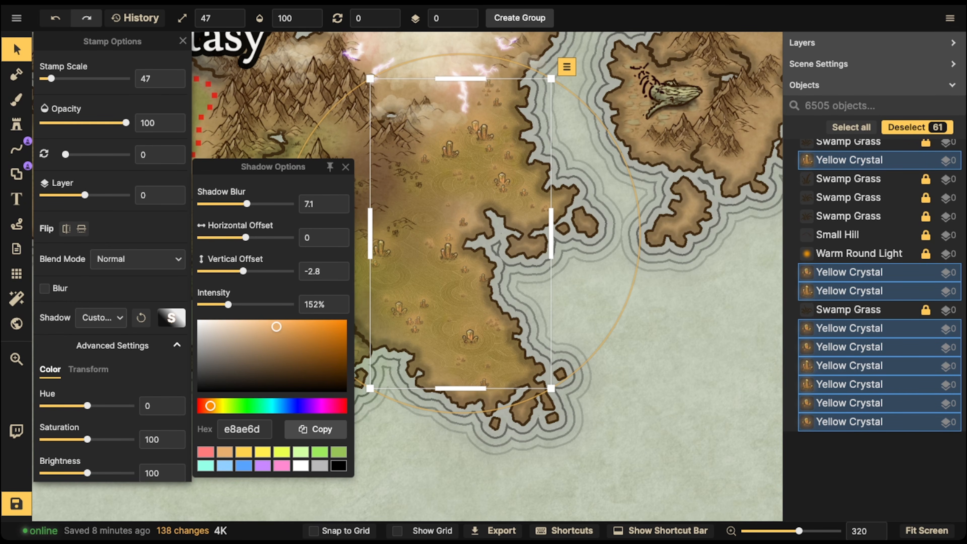
pyautogui.click(243, 452)
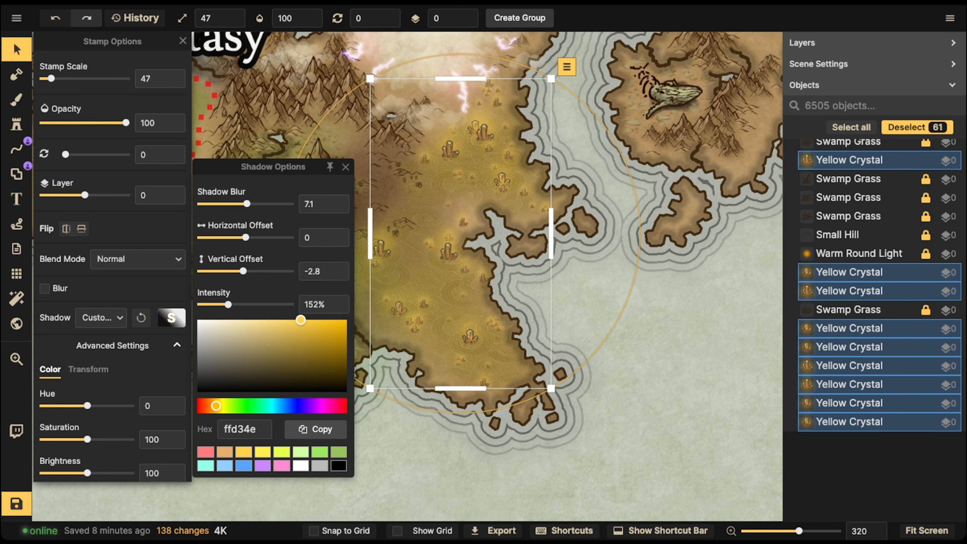
# Try blue shadow colours 59a5ff and 90d1ff on the crystals, and set the shadow to bright yellow ffee4e.
pyautogui.click(244, 465)
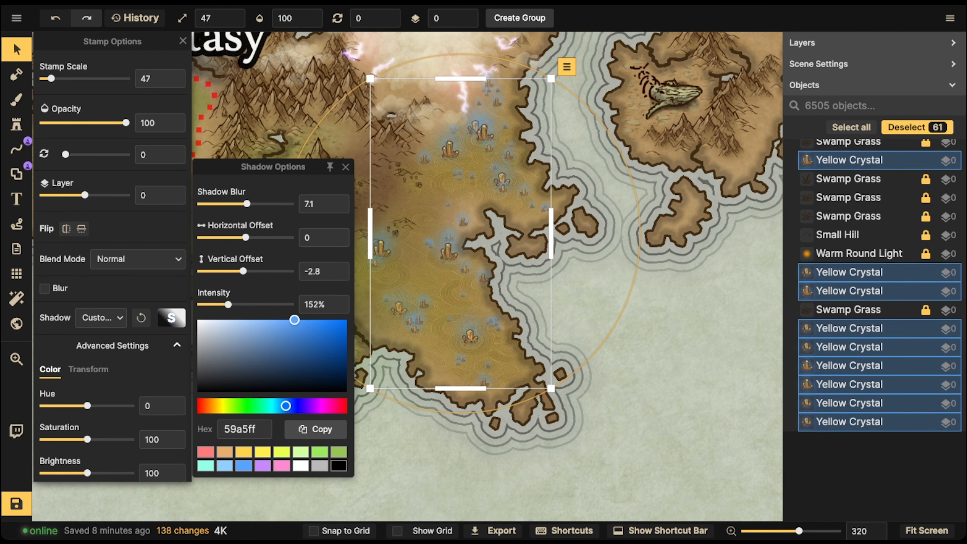
pyautogui.click(225, 465)
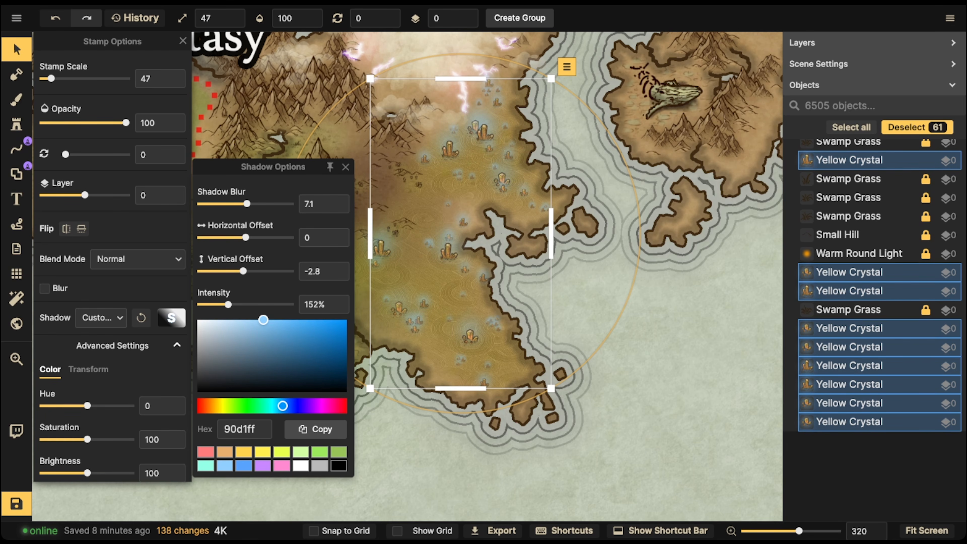
pyautogui.click(263, 452)
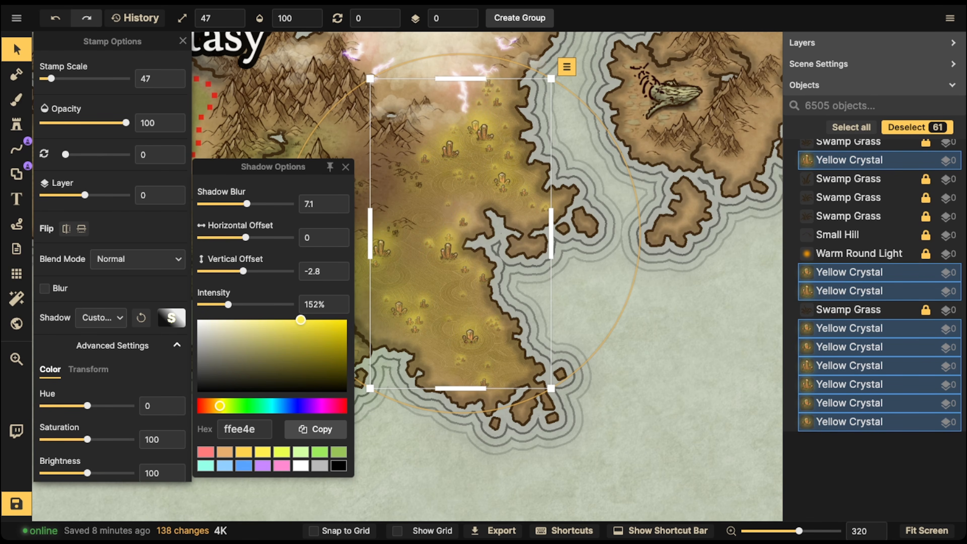
# Deselect the yellow crystals and save the map.
pyautogui.click(16, 49)
pyautogui.scroll(-2, 407, 197)
pyautogui.scroll(-5, 407, 197)
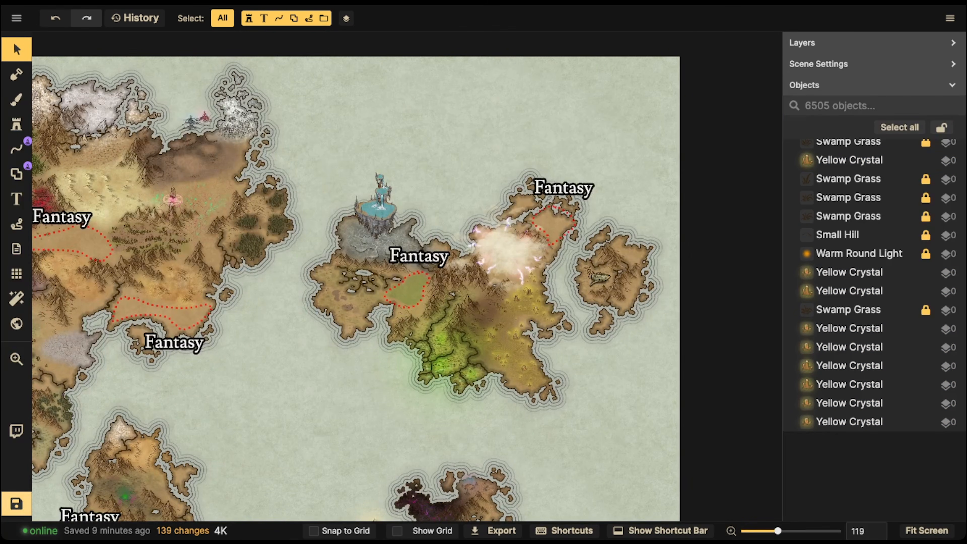
pyautogui.click(16, 504)
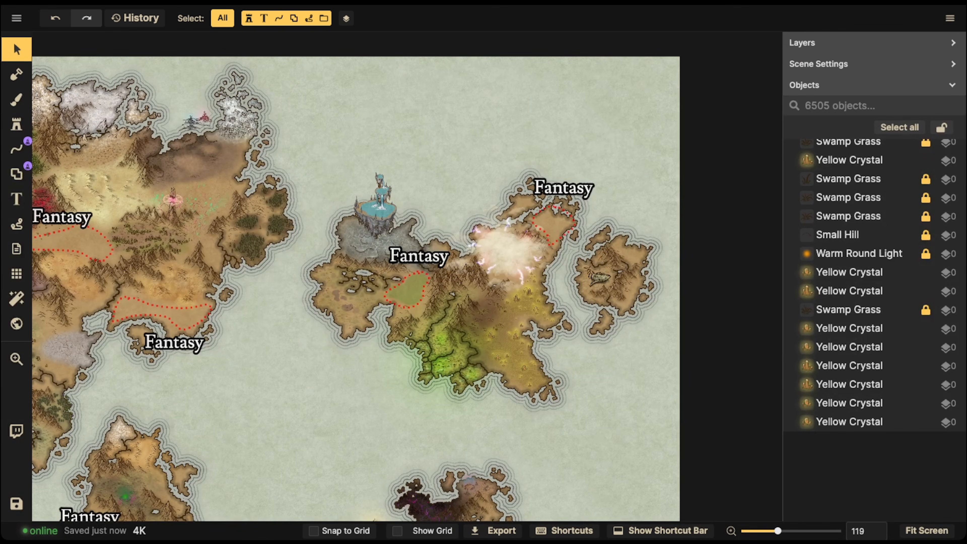
# Examine the "Fantasy" text labels on the northern continents, selecting four of them in turn and ending on the northwestern one.
pyautogui.scroll(-3, 421, 197)
pyautogui.moveTo(421, 196); pyautogui.dragTo(578, 194)
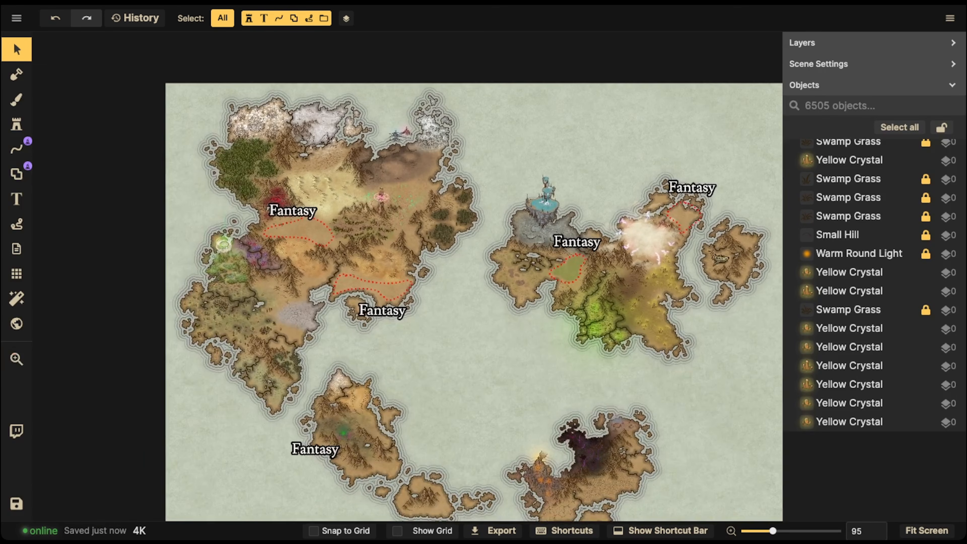
pyautogui.click(691, 187)
pyautogui.click(577, 242)
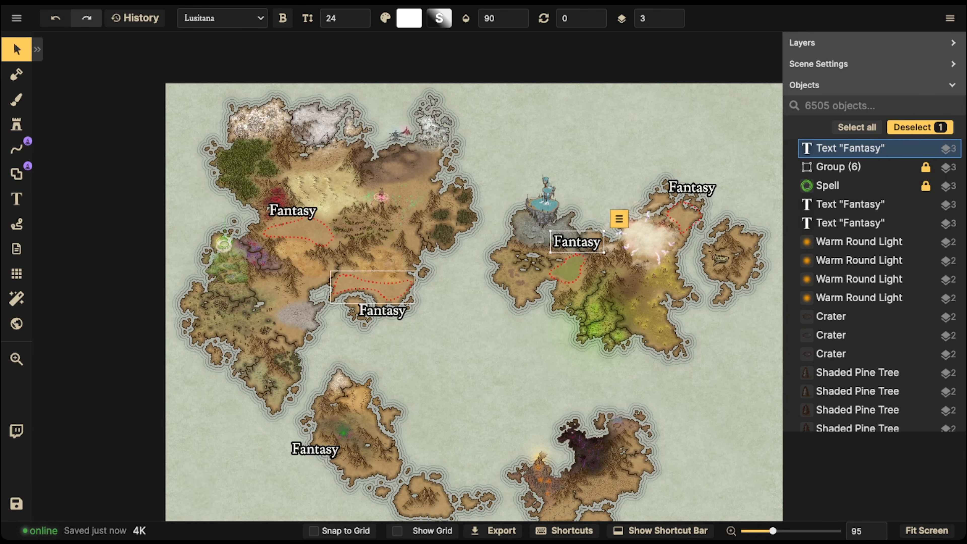
pyautogui.click(383, 311)
pyautogui.click(292, 210)
pyautogui.moveTo(475, 284); pyautogui.dragTo(395, 250)
pyautogui.scroll(-1, 473, 240)
pyautogui.moveTo(259, 217); pyautogui.dragTo(220, 226)
pyautogui.scroll(3, 270, 230)
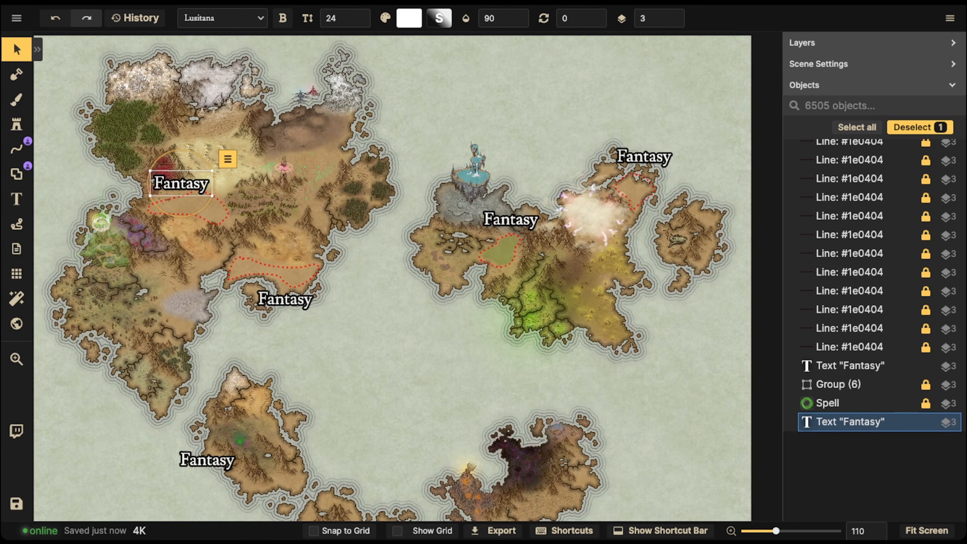
pyautogui.scroll(-1, 362, 220)
pyautogui.moveTo(362, 219); pyautogui.dragTo(472, 221)
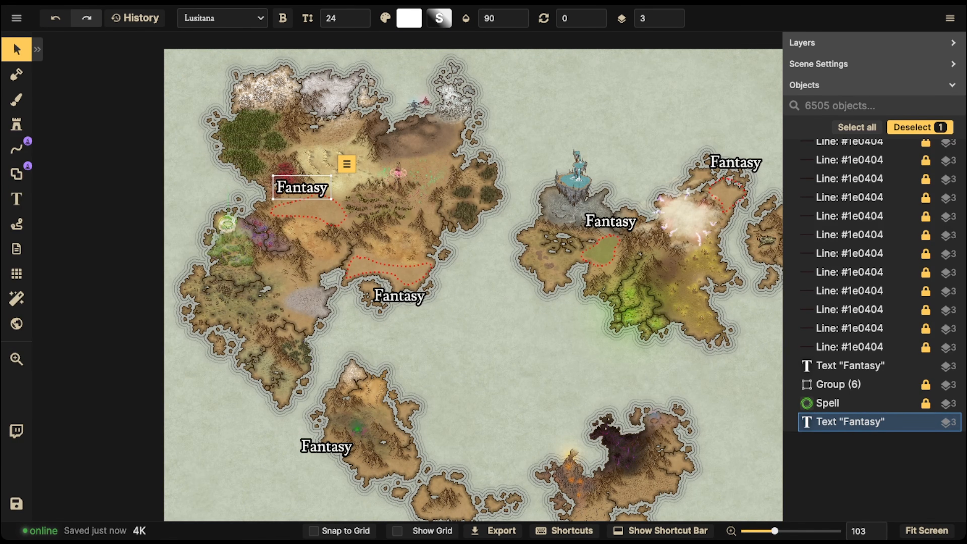